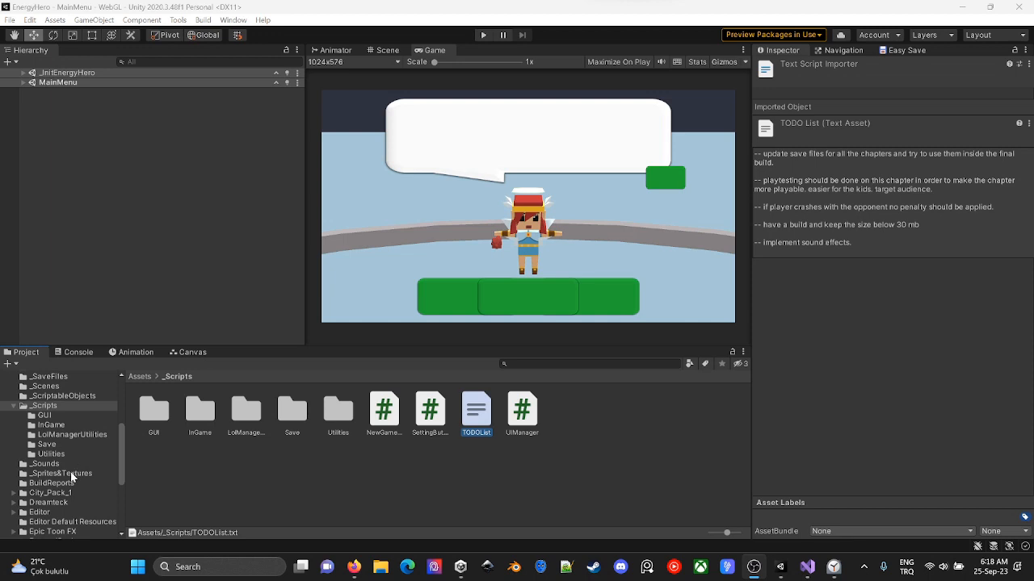
# - Expand the _InitEnergyHero and MainMenu scenes, filter the hierarchy by "save" and select Easy Save 3 Manager
pyautogui.click(23, 72)
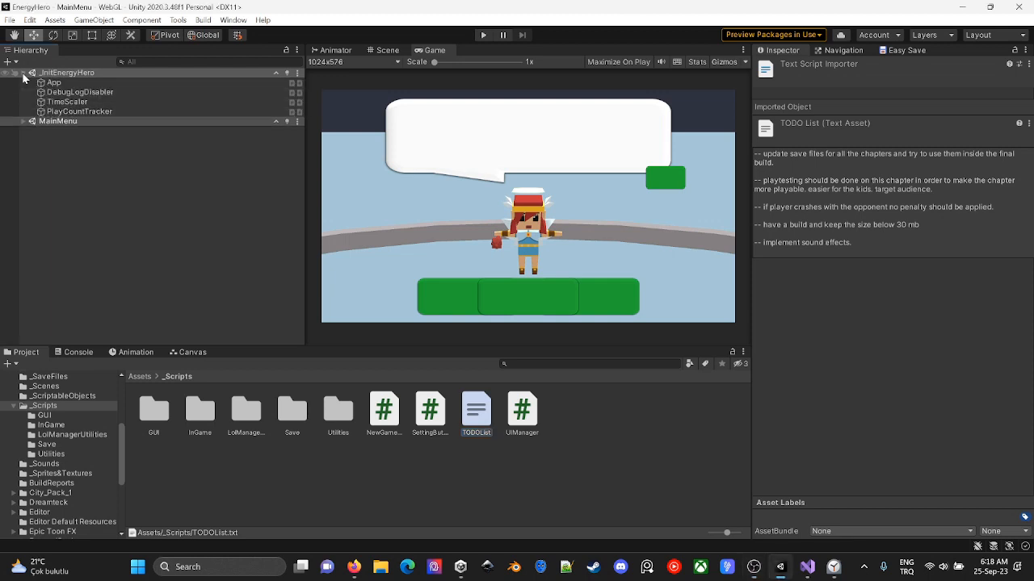
pyautogui.click(23, 121)
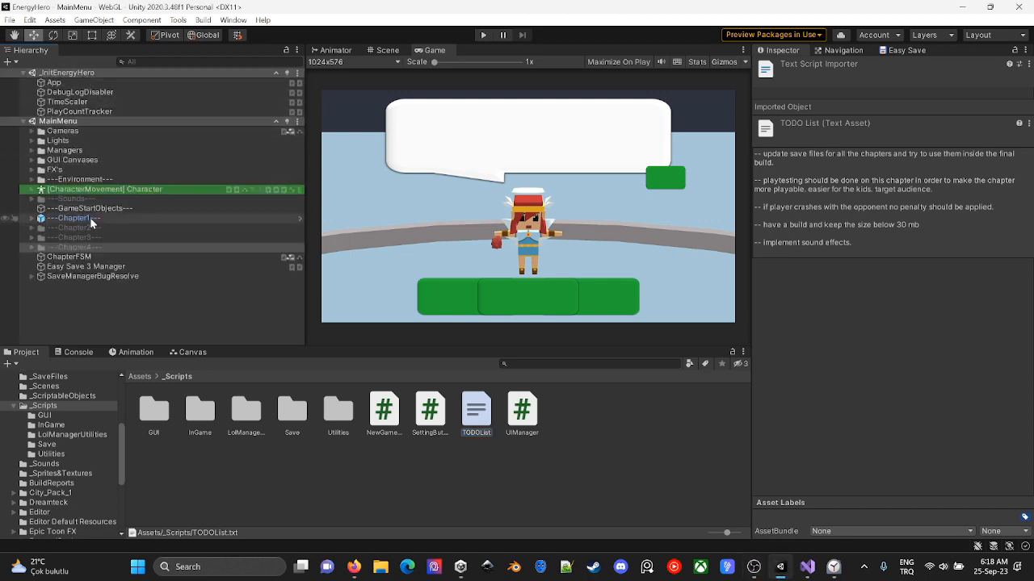
pyautogui.click(153, 62)
pyautogui.write('save')
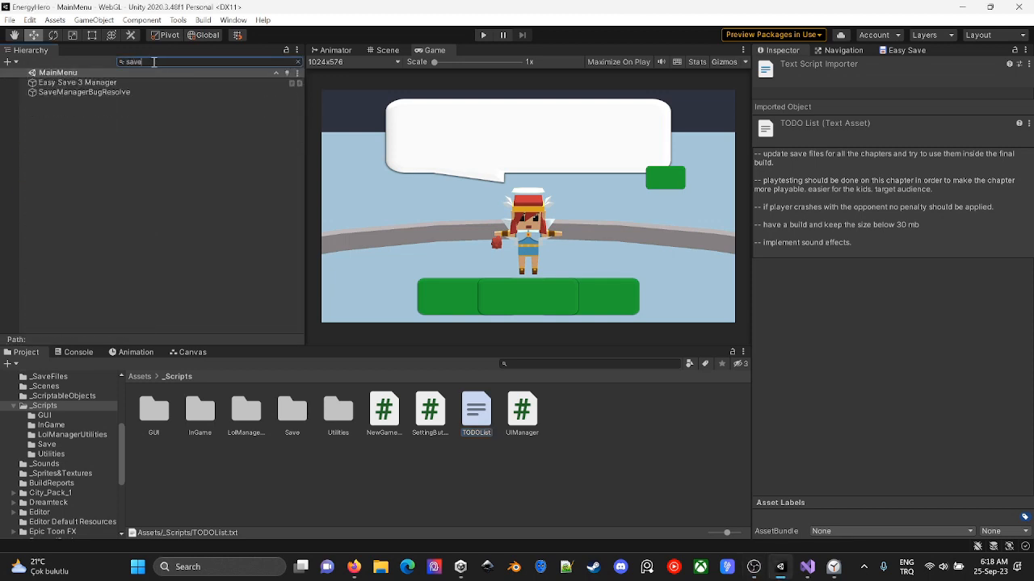
pyautogui.click(146, 84)
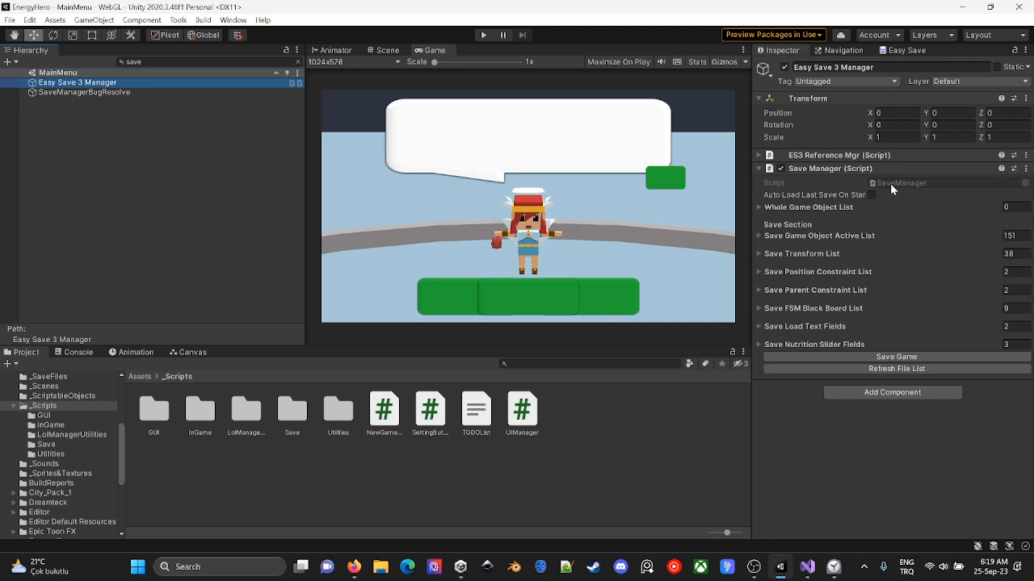
# - View the chapter1 file in the _SaveFiles folder and reselect Easy Save 3 Manager
pyautogui.scroll(2, 48, 459)
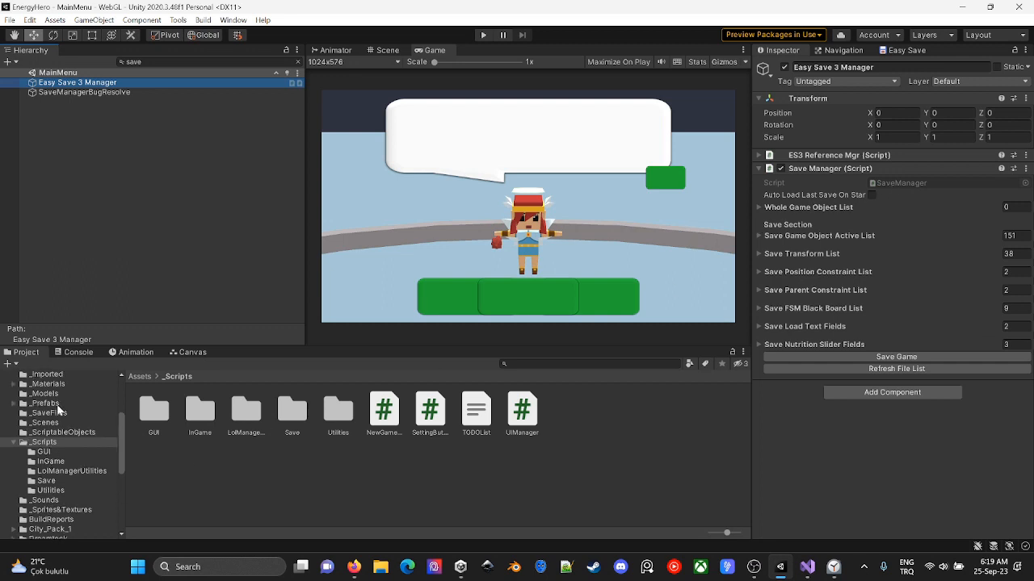
pyautogui.click(50, 412)
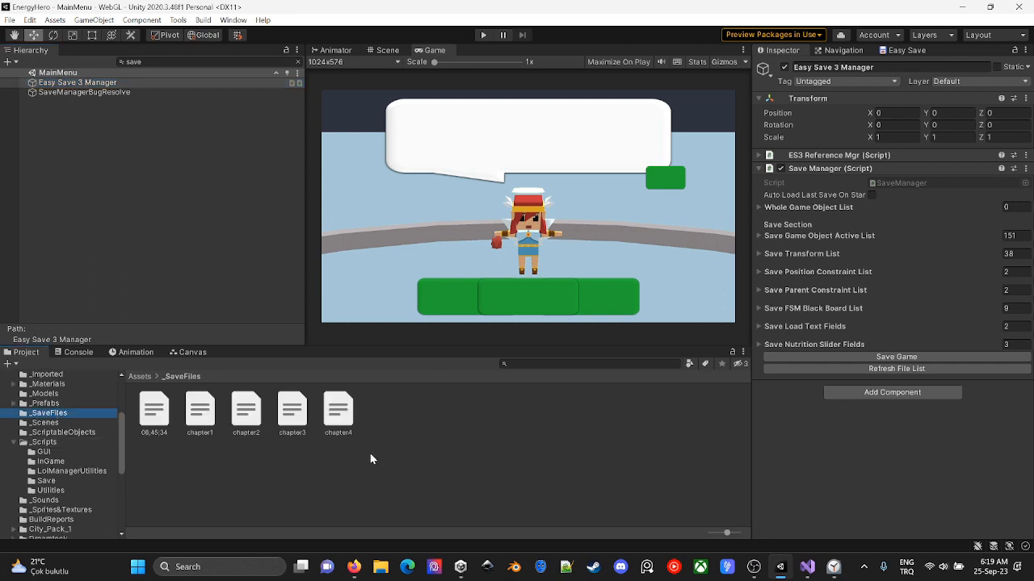
pyautogui.click(201, 416)
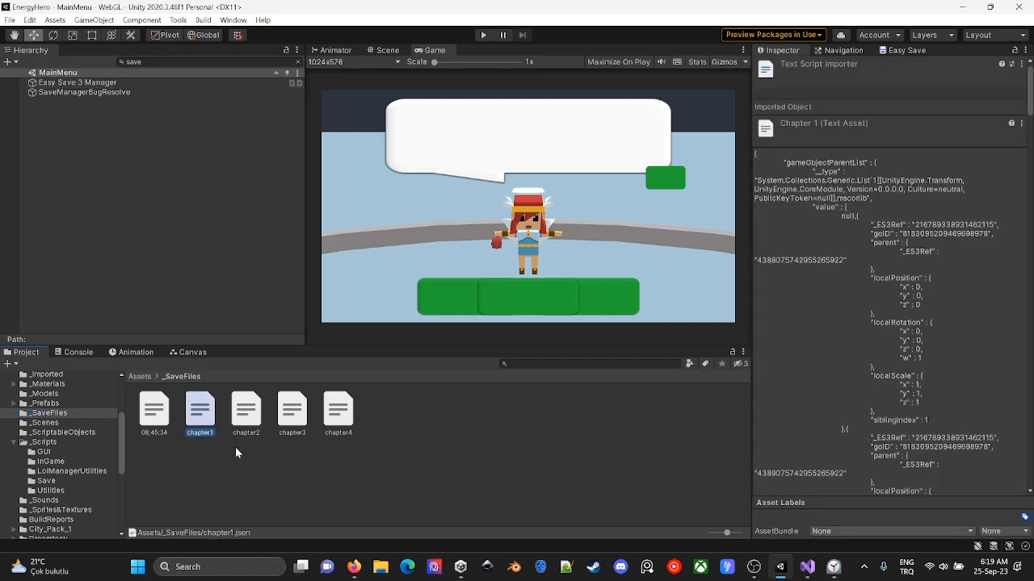
pyautogui.click(123, 84)
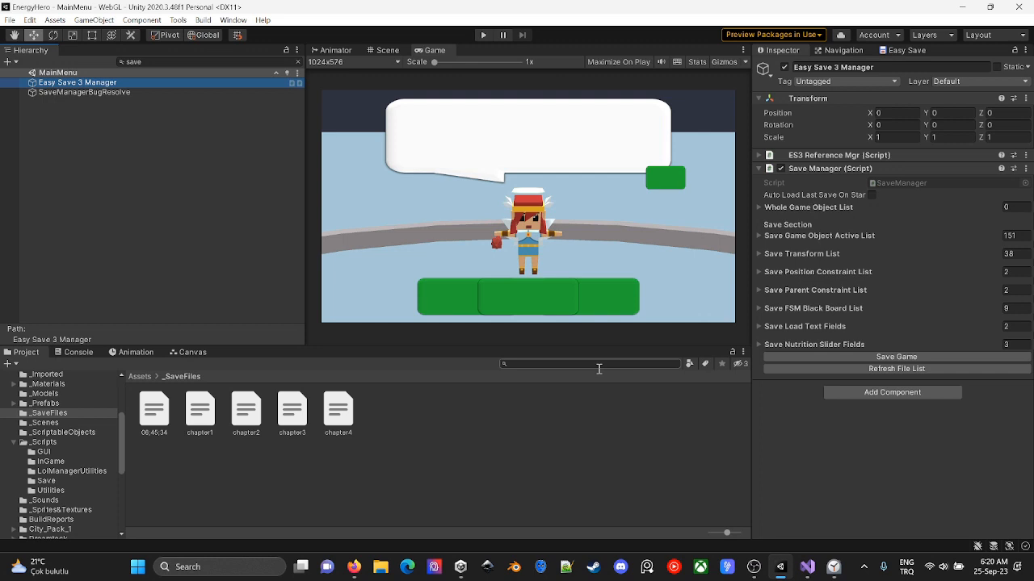
# - View the contents of the TODOList text file in the _Scripts folder
pyautogui.click(69, 449)
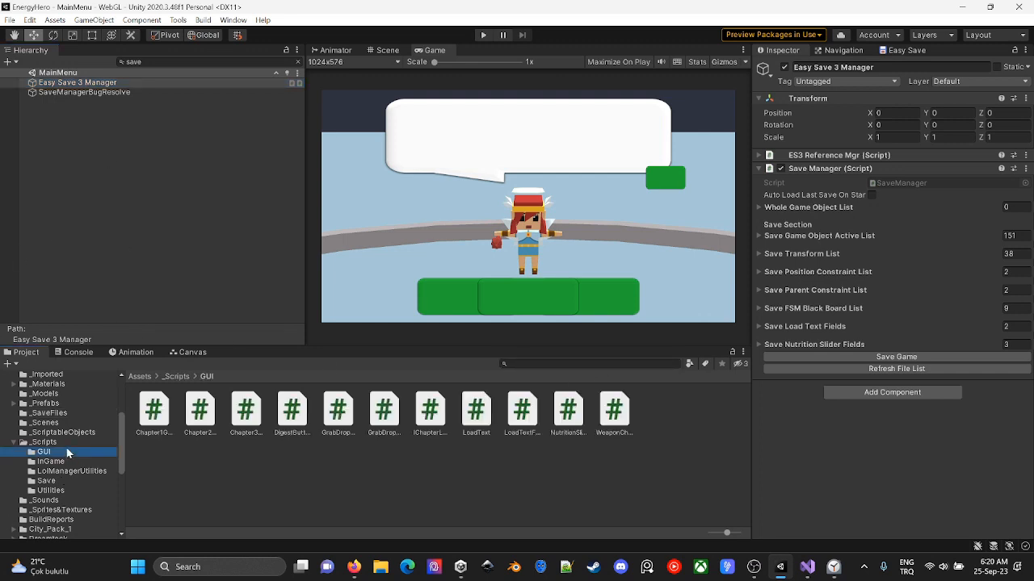
pyautogui.click(68, 443)
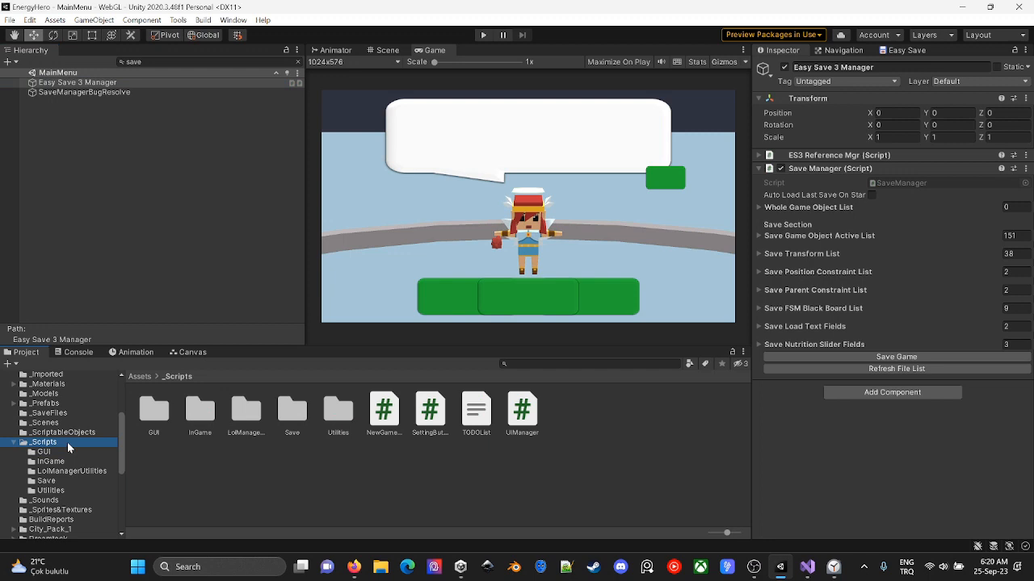
pyautogui.click(488, 422)
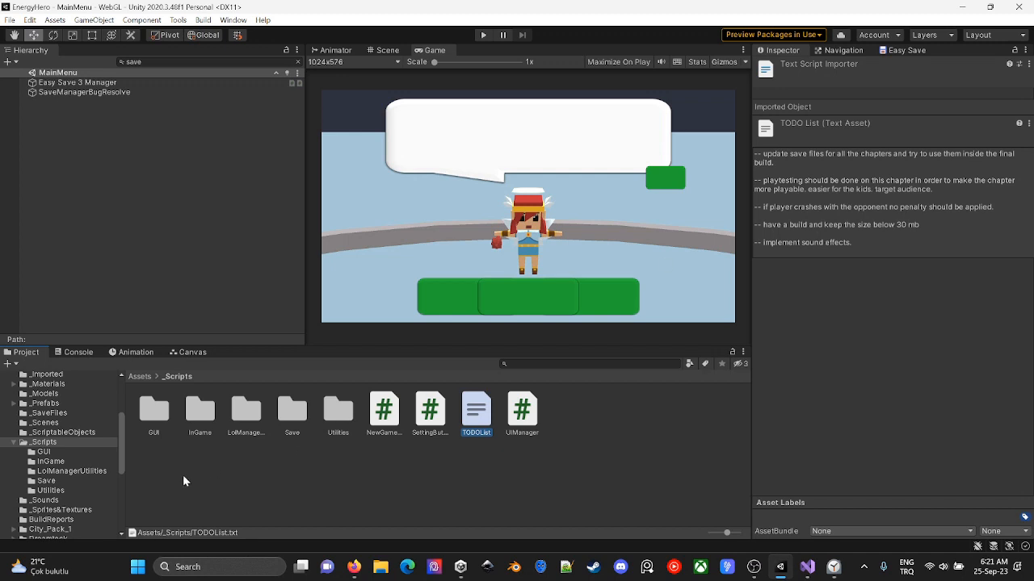
# - Delete the 06;45;34 save file from the _SaveFiles folder
pyautogui.click(69, 413)
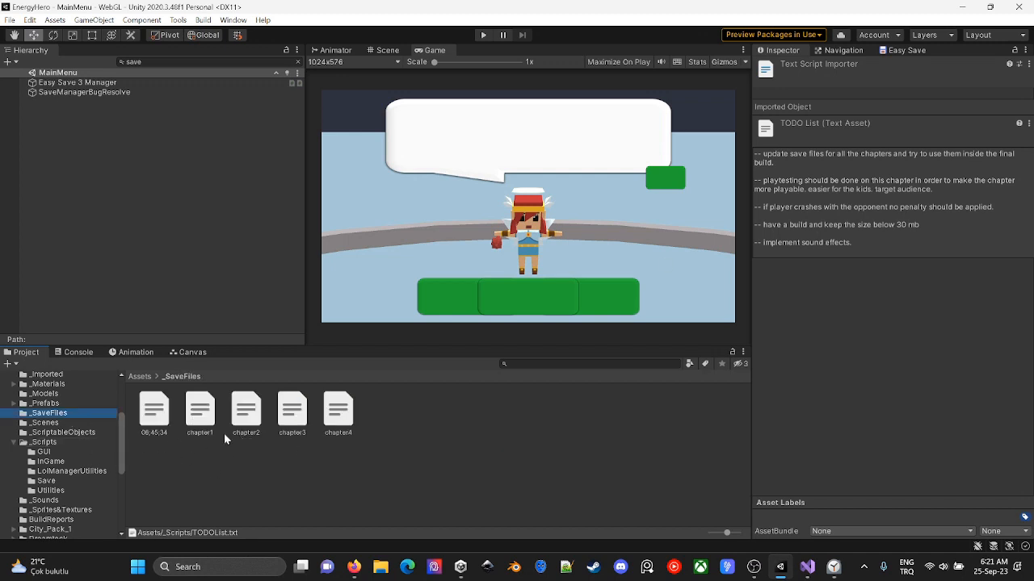
pyautogui.click(154, 412)
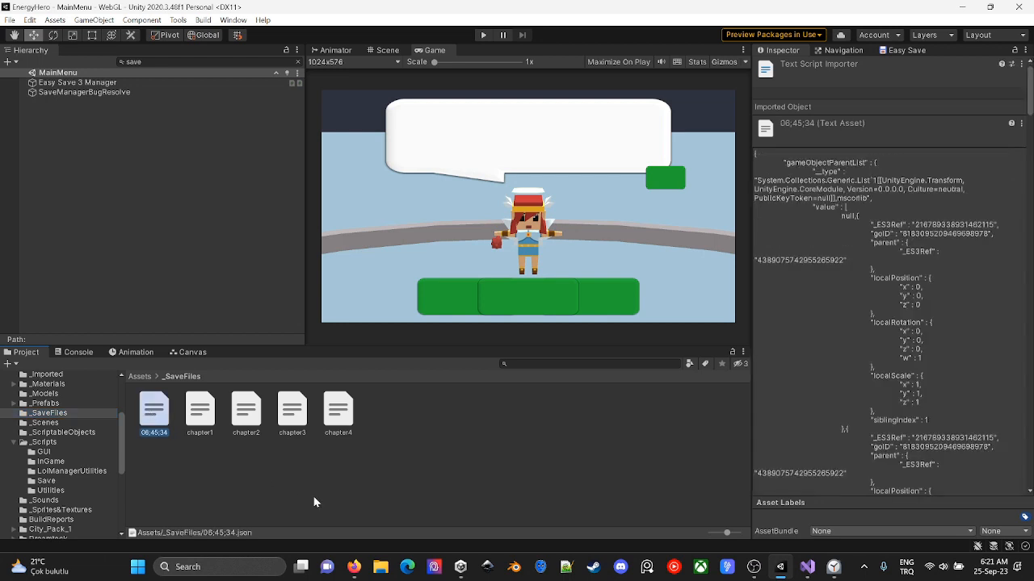
pyautogui.press('Delete')
pyautogui.press('Return')
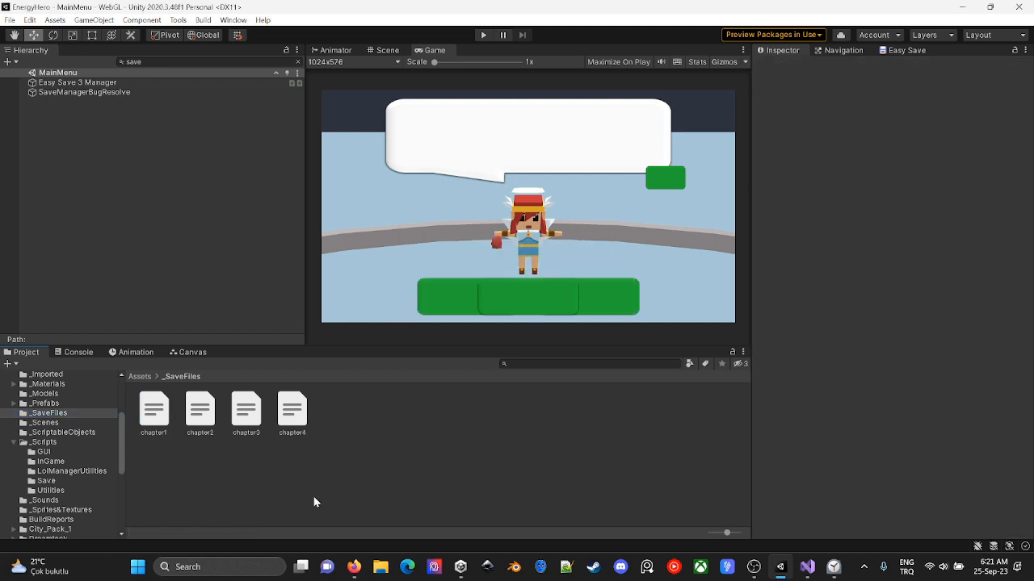
# - Review the contents of the chapter save files from chapter4 back to chapter1, and clear the selection
pyautogui.click(294, 421)
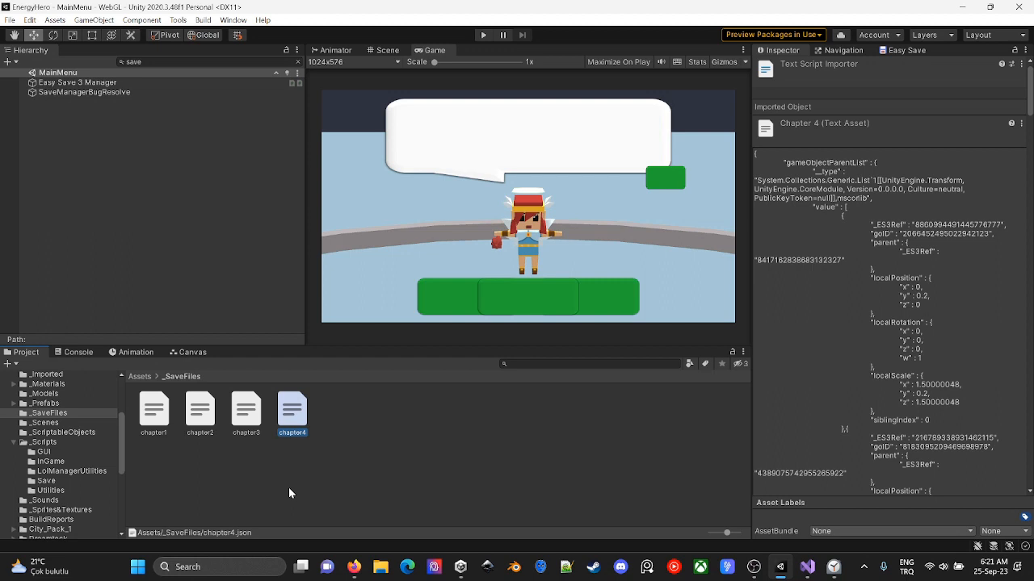
pyautogui.press('Left')
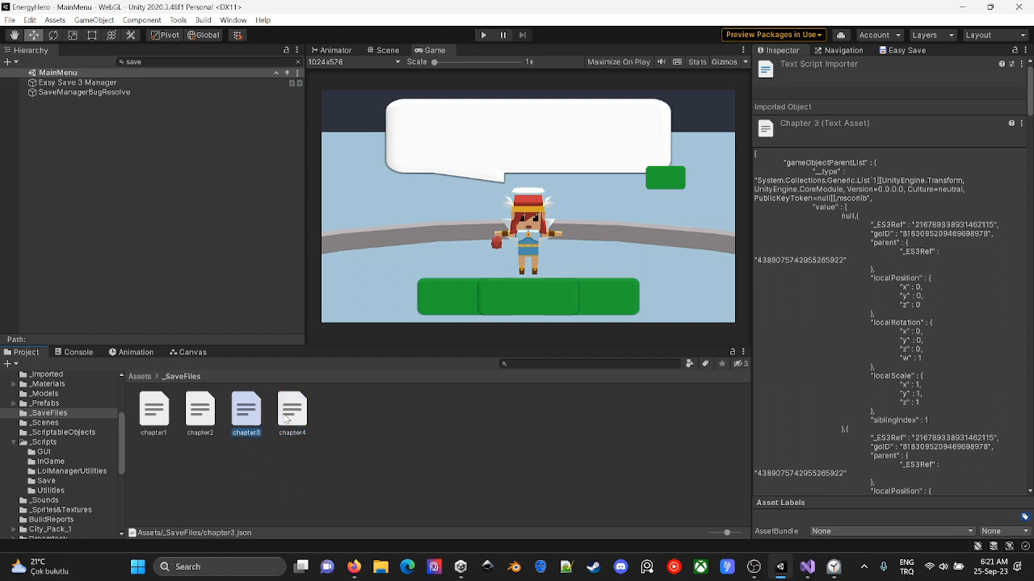
pyautogui.click(286, 418)
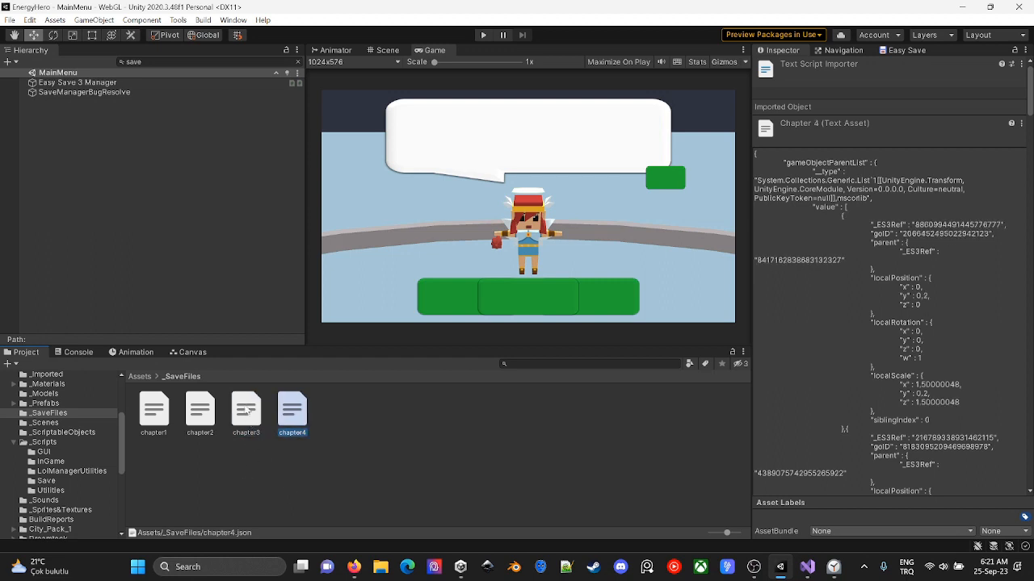
pyautogui.press('Left')
pyautogui.press('Left')
pyautogui.press('Left')
pyautogui.click(382, 461)
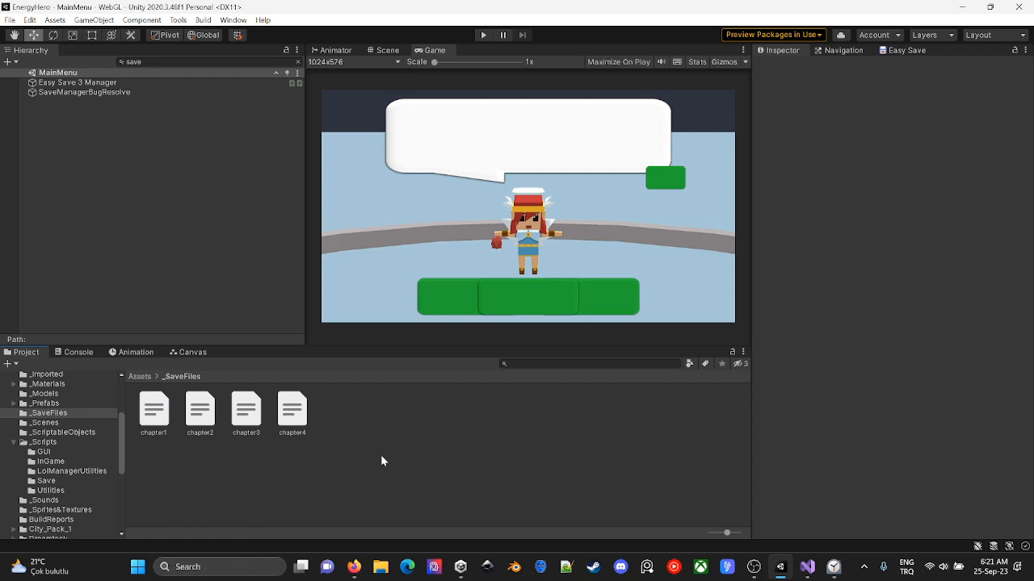
# - Run the game and load the chapter1 save file through the Save Manager of Easy Save 3 Manager
pyautogui.click(483, 35)
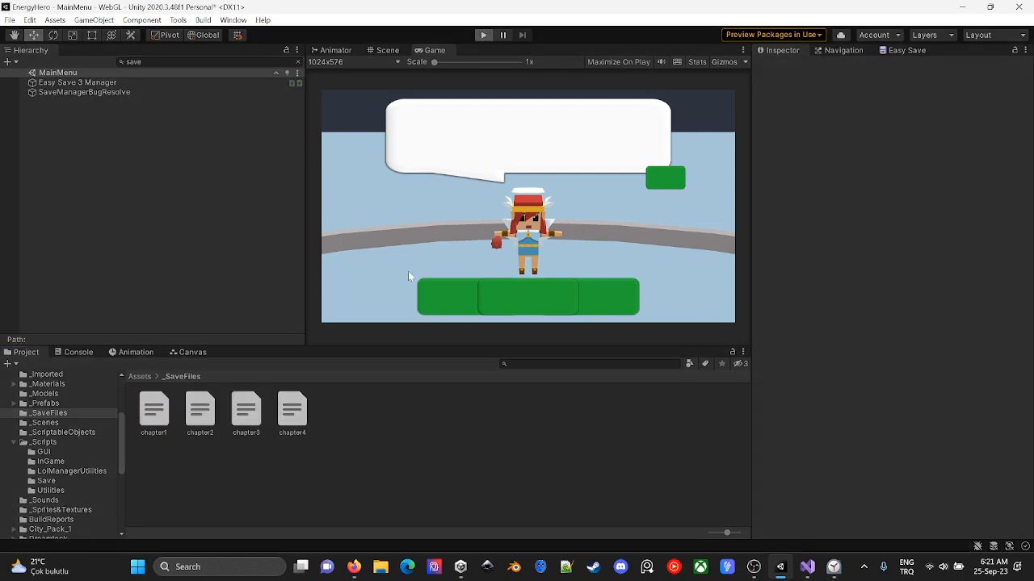
pyautogui.click(77, 82)
pyautogui.click(905, 395)
# - Inspect the type request errors and the exception in the console and open the source code of the Chapter1GUIBehaviourTree type error
pyautogui.click(78, 352)
pyautogui.click(323, 428)
pyautogui.click(377, 477)
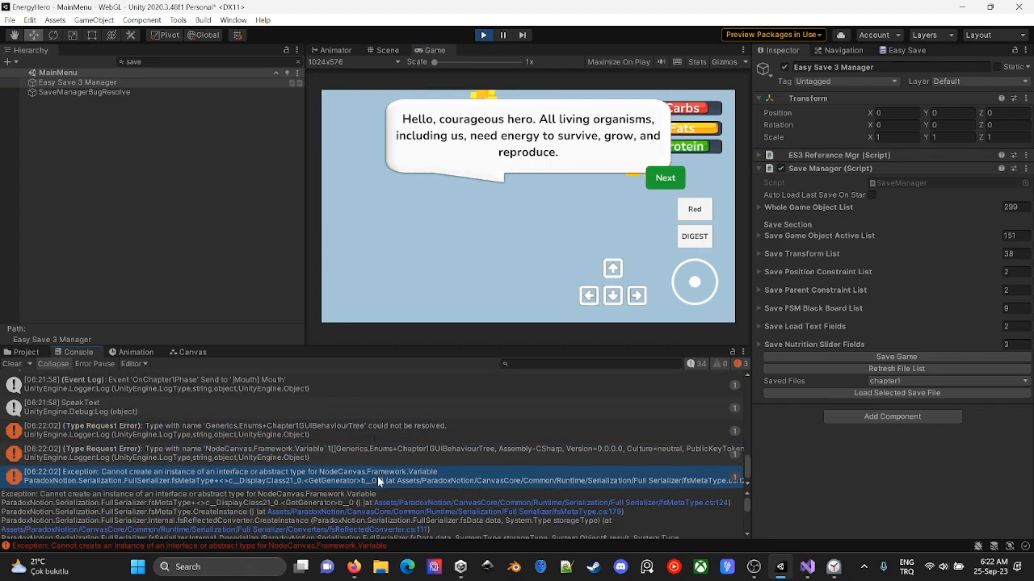
pyautogui.doubleClick(374, 433)
pyautogui.middleClick(36, 55)
pyautogui.hotkey('alt', 'Tab')
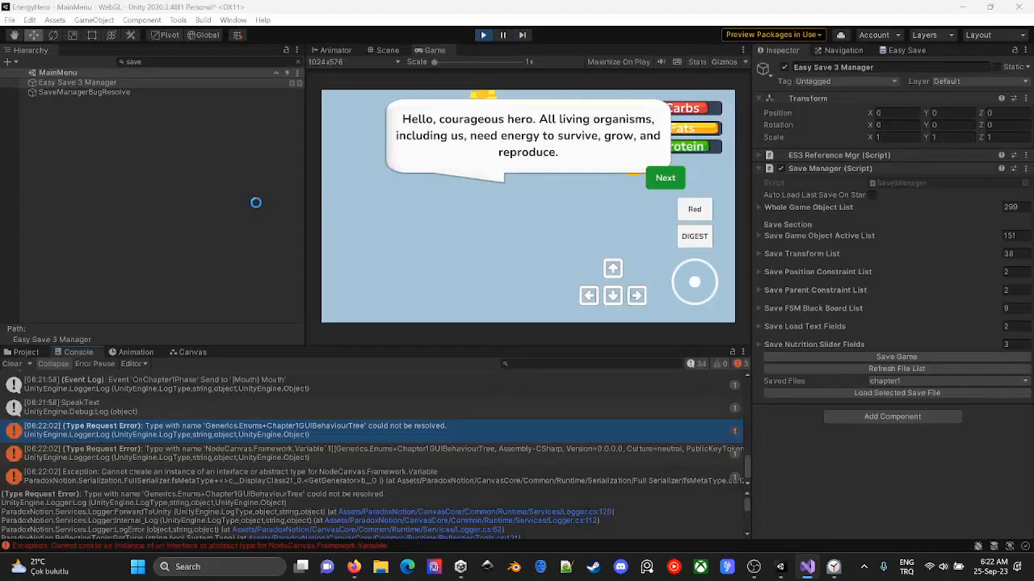
# - Clear the hierarchy filter, restart the play test of the game and stop it
pyautogui.click(297, 62)
pyautogui.click(483, 35)
pyautogui.click(483, 35)
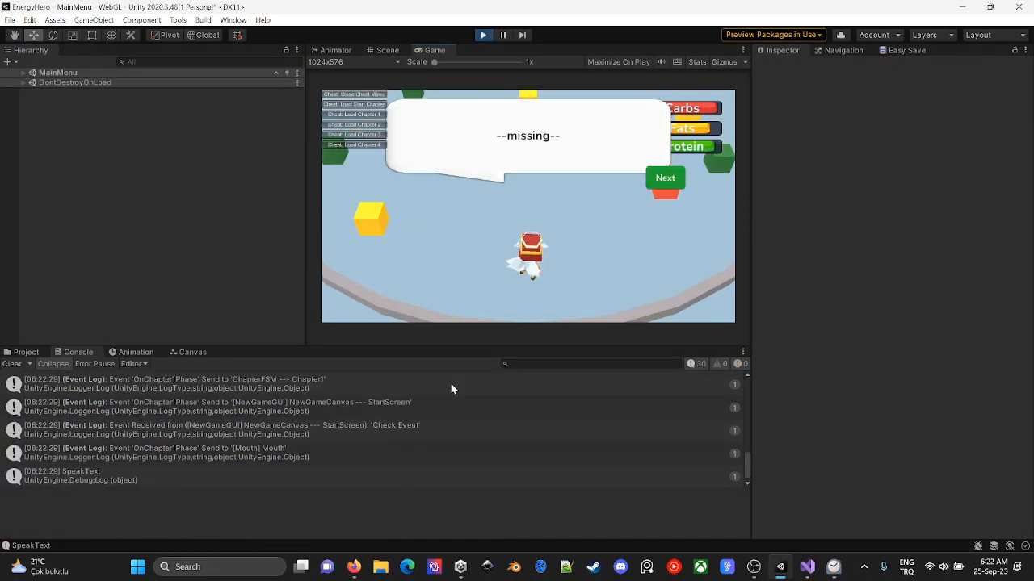
pyautogui.click(483, 35)
# - Find Easy Save 3 Manager with the "save" filter and load the chapter1 save file outside play mode
pyautogui.click(201, 62)
pyautogui.write('save')
pyautogui.click(78, 82)
pyautogui.click(939, 382)
pyautogui.click(905, 394)
pyautogui.click(905, 394)
# - Trace the Chapter1GUIBehaviourTree type error to SaveManager.cs and examine its DoLoadFromFile and LoadAndApply methods
pyautogui.click(330, 416)
pyautogui.scroll(-10, 524, 525)
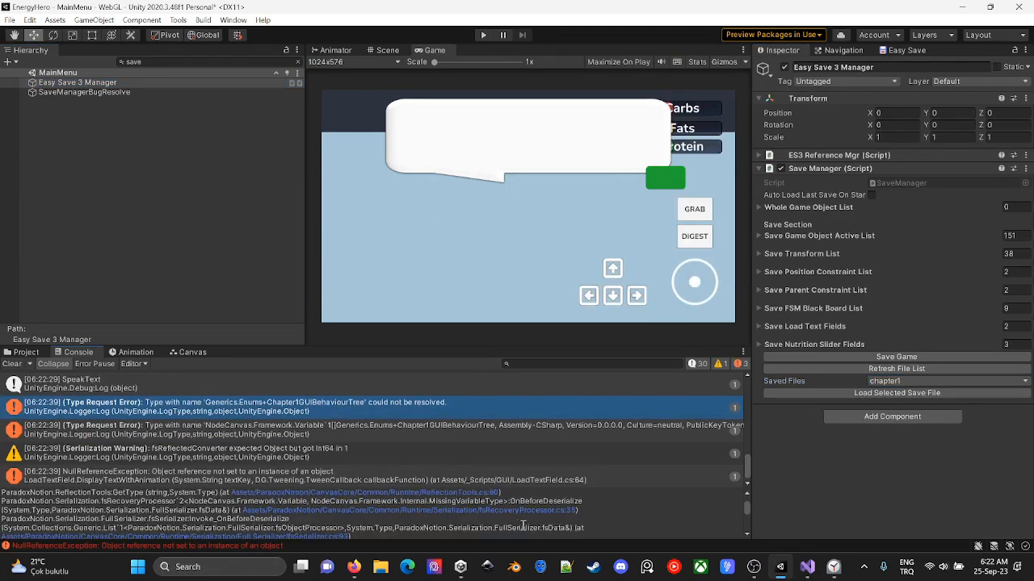
pyautogui.click(900, 368)
pyautogui.scroll(-5, 471, 505)
pyautogui.click(471, 506)
pyautogui.click(172, 240)
pyautogui.scroll(4, 342, 337)
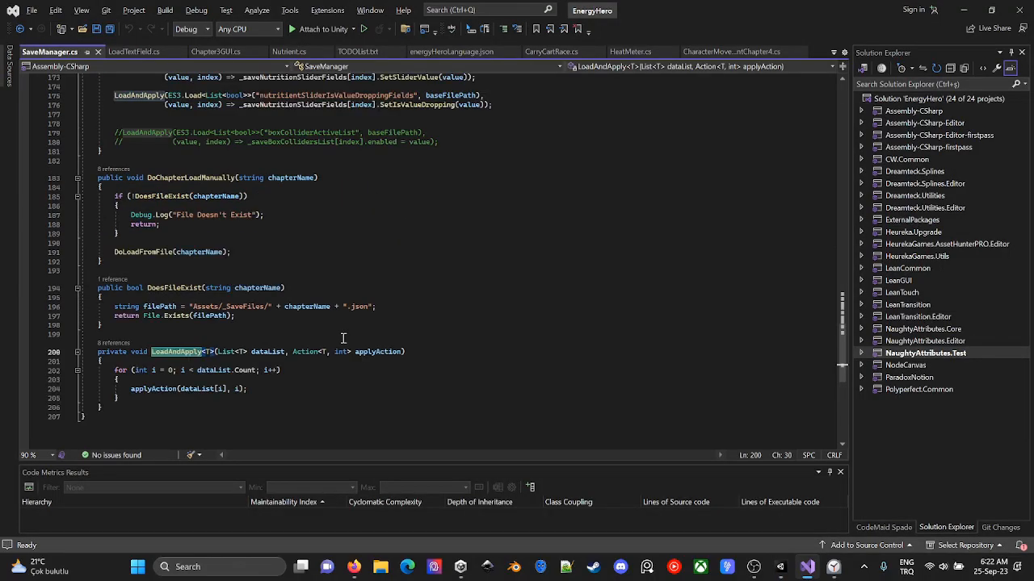
pyautogui.scroll(1, 342, 337)
pyautogui.scroll(-1, 342, 337)
# - Expand the Save FSM Black Board List and locate its NewGameCanvas, Chapter 1 GUI and ChapterFSM blackboards in the scene
pyautogui.hotkey('alt', 'Tab')
pyautogui.click(320, 496)
pyautogui.hotkey('alt', 'Tab')
pyautogui.moveTo(414, 487); pyautogui.dragTo(420, 455)
pyautogui.click(842, 309)
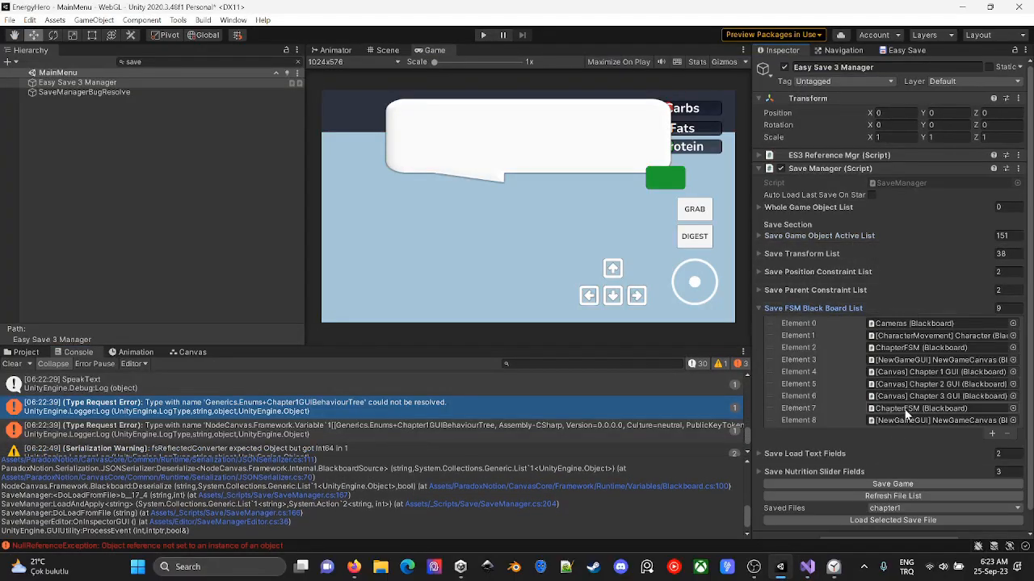
pyautogui.click(929, 361)
pyautogui.click(928, 375)
pyautogui.click(927, 410)
pyautogui.click(930, 423)
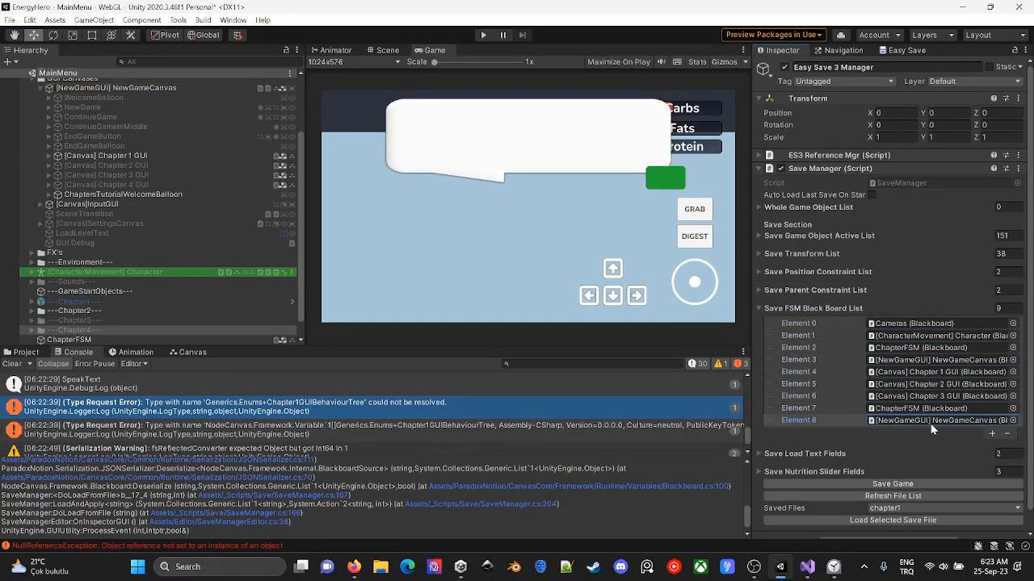
# - Comment out the fsmBlackBoardValues LoadAndApply call in DoLoadFromFile of SaveManager.cs and save the script
pyautogui.hotkey('alt', 'Tab')
pyautogui.moveTo(114, 252); pyautogui.dragTo(550, 263)
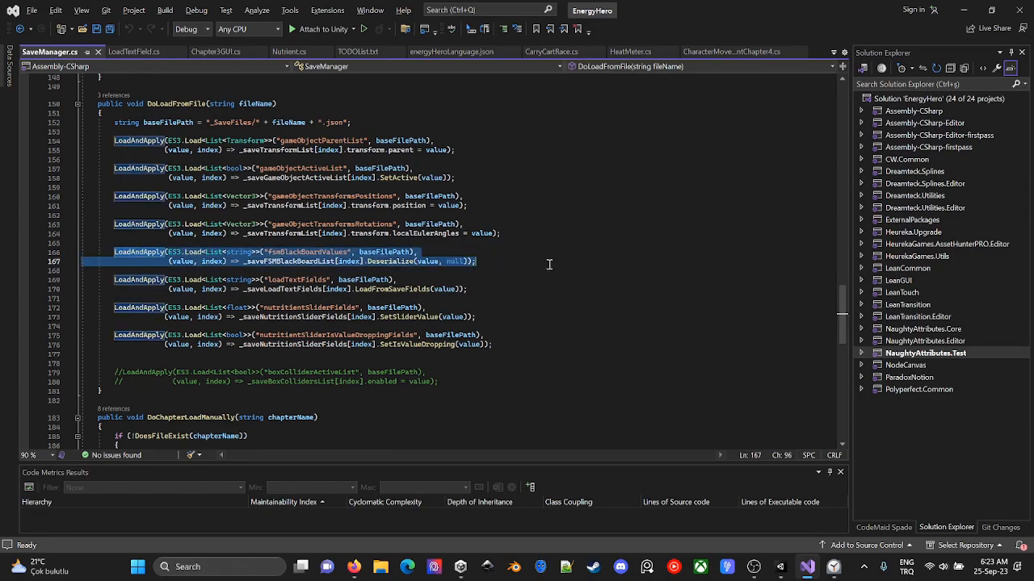
pyautogui.hotkey('ctrl', 'k')
pyautogui.hotkey('ctrl', 'c')
pyautogui.hotkey('ctrl', 's')
# - Play-test the game with the changed script and check the LoadChapter4Character error in the console against the code
pyautogui.hotkey('alt', 'Tab')
pyautogui.click(483, 35)
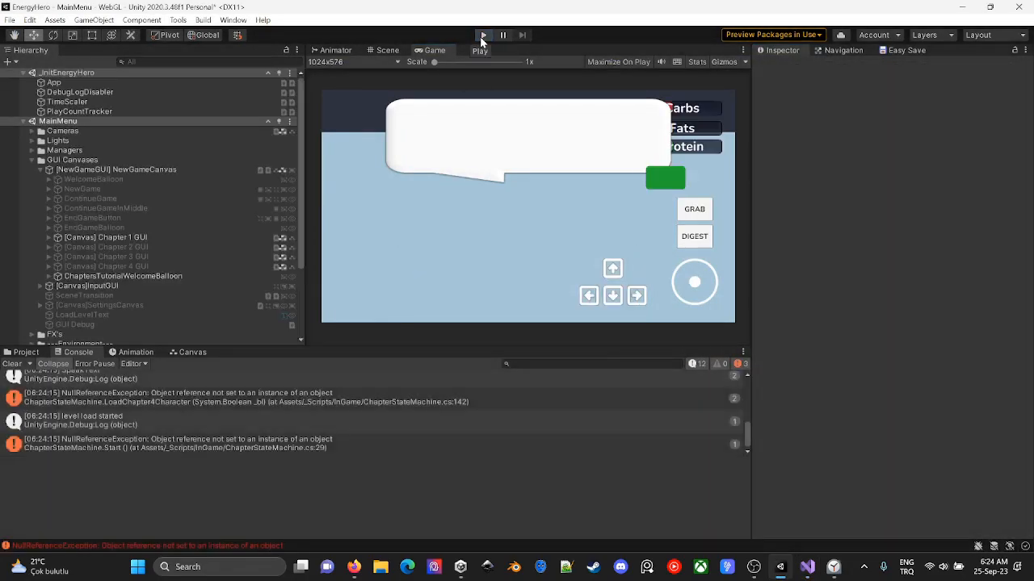
pyautogui.click(483, 34)
pyautogui.click(458, 404)
pyautogui.hotkey('alt', 'Tab')
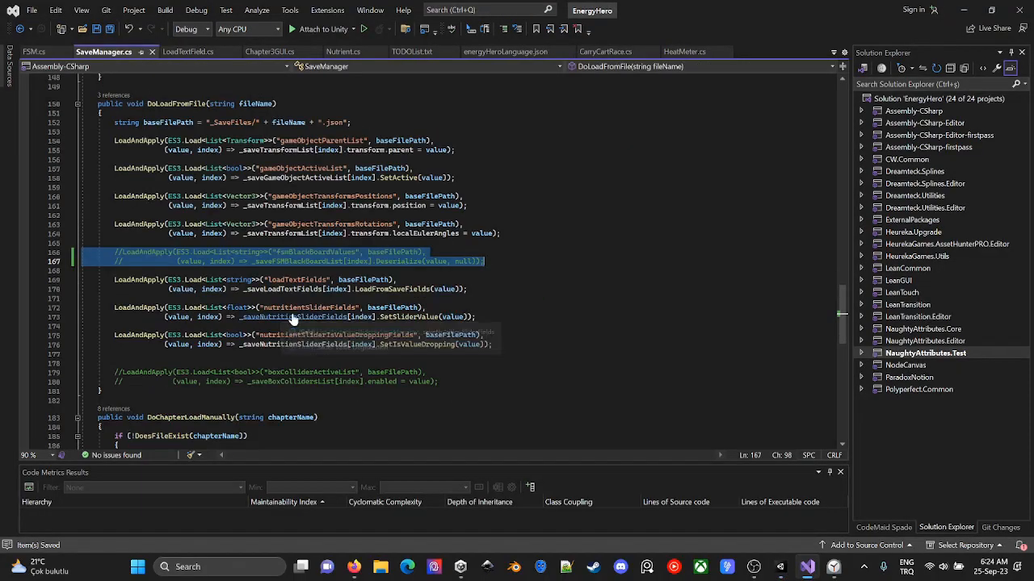
# - Inspect the ChapterStateMachine.Start and LoadChapter4Character errors and the ChaptersTutorialWelcomeBalloon object
pyautogui.hotkey('alt', 'Tab')
pyautogui.doubleClick(293, 445)
pyautogui.hotkey('alt', 'Tab')
pyautogui.click(122, 276)
pyautogui.scroll(5, 221, 403)
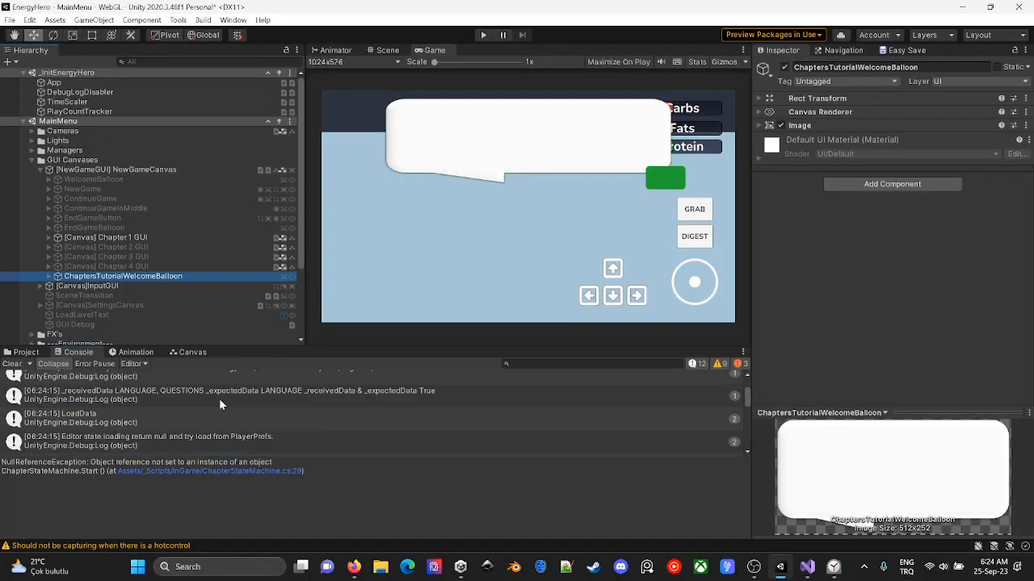
pyautogui.click(222, 403)
# - Find Easy Save 3 Manager with the "save" filter and load the chapter4 save file
pyautogui.click(173, 62)
pyautogui.write('save')
pyautogui.click(89, 82)
pyautogui.click(912, 508)
pyautogui.click(904, 521)
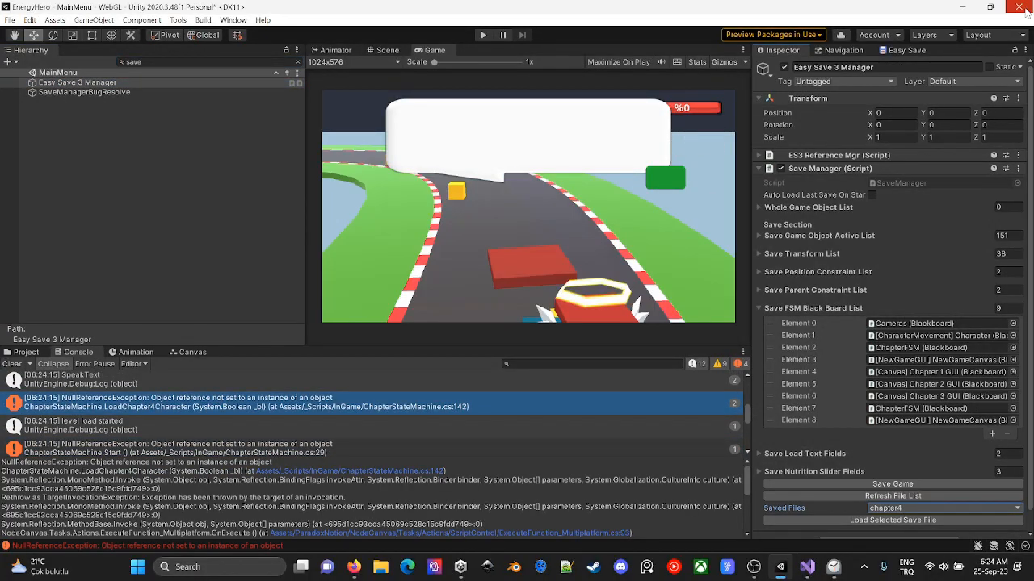
# - Clear the hierarchy filter and discard the changes made to the MainMenu scene
pyautogui.click(298, 62)
pyautogui.scroll(10, 242, 202)
pyautogui.click(291, 121)
pyautogui.click(335, 194)
pyautogui.click(294, 121)
pyautogui.click(319, 130)
pyautogui.click(298, 74)
pyautogui.click(297, 121)
pyautogui.click(339, 131)
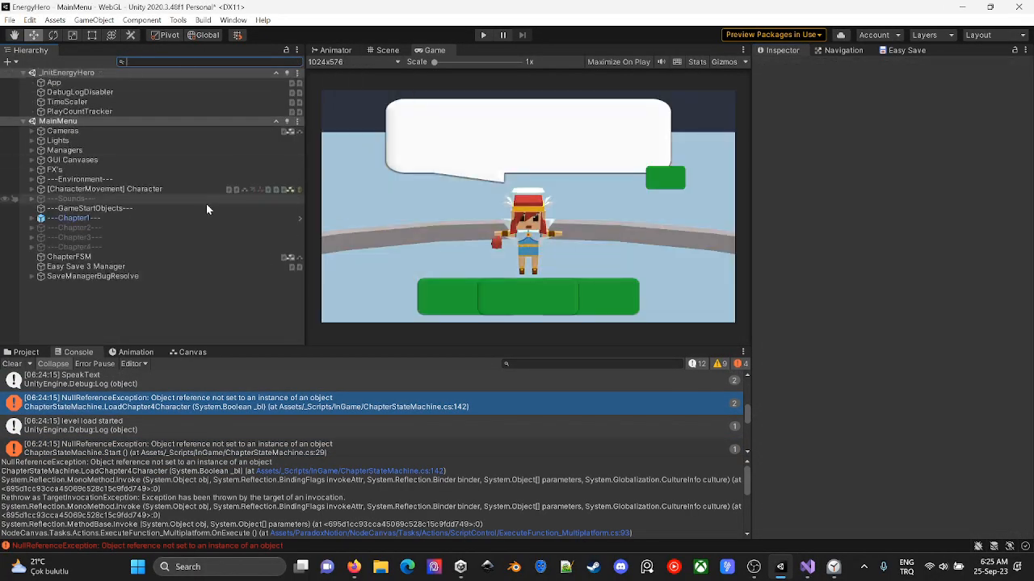
# - Find Easy Save 3 Manager with the "save" filter, collapse its Save FSM Black Board List and save the script in the code editor
pyautogui.write('save')
pyautogui.click(77, 82)
pyautogui.click(813, 309)
pyautogui.click(813, 308)
pyautogui.hotkey('alt', 'Tab')
pyautogui.hotkey('ctrl', 's')
pyautogui.hotkey('alt', 'Tab')
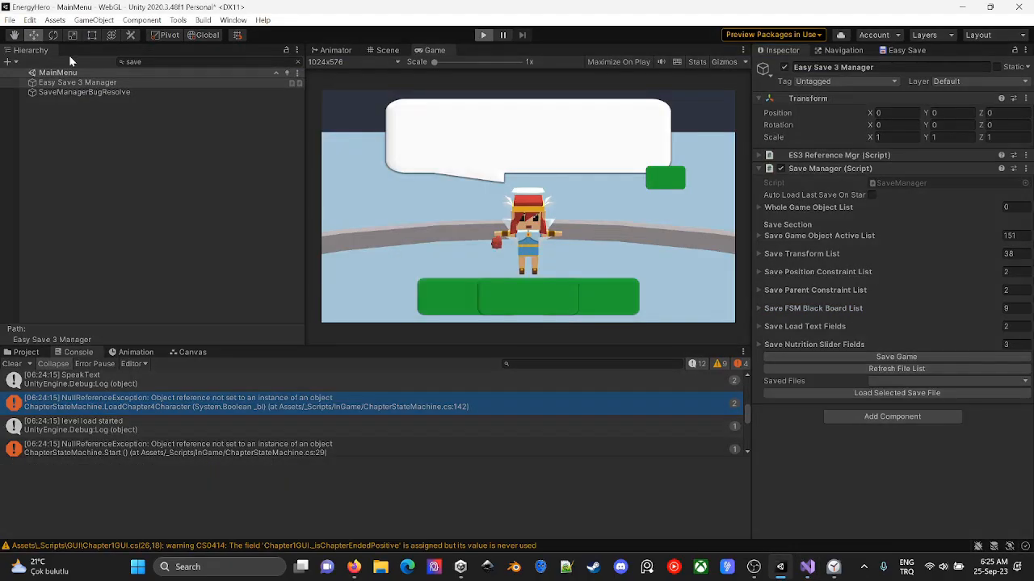
# - Run the game and save its current state with the Save Manager
pyautogui.click(482, 35)
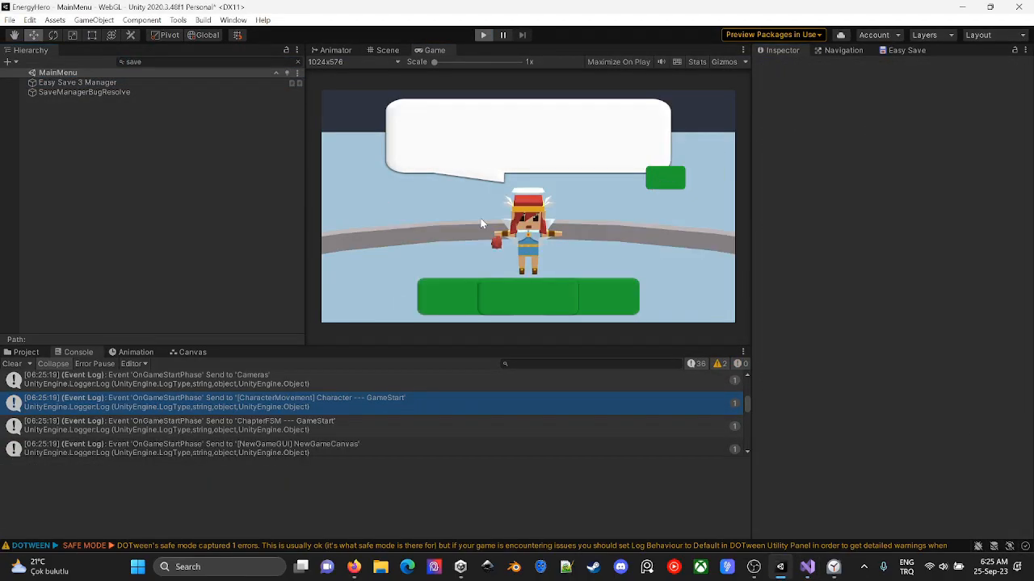
pyautogui.click(902, 355)
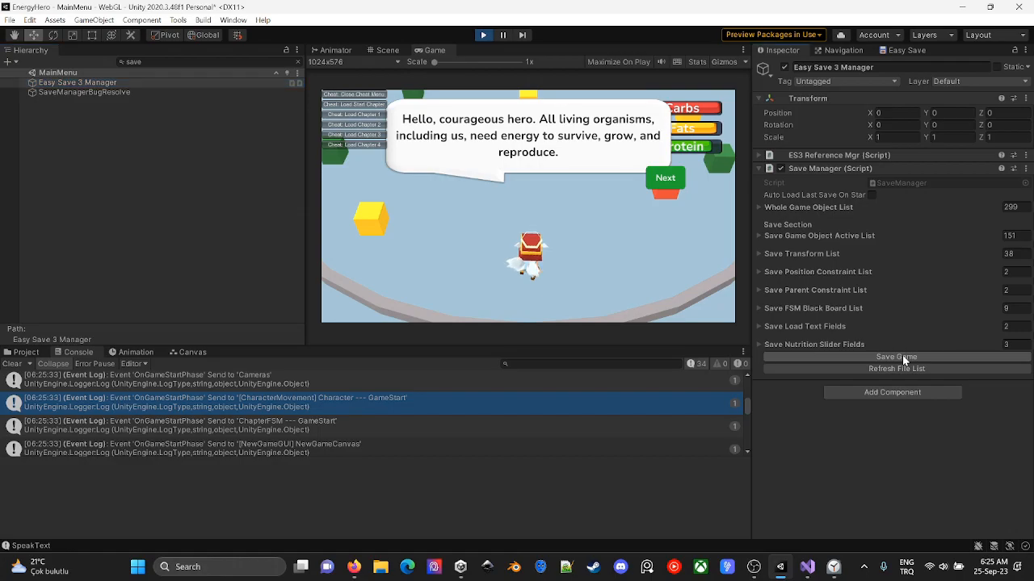
# - Restart the game, save the state at the chapter 1 introduction with the Save Manager and stop play mode
pyautogui.click(483, 35)
pyautogui.click(483, 35)
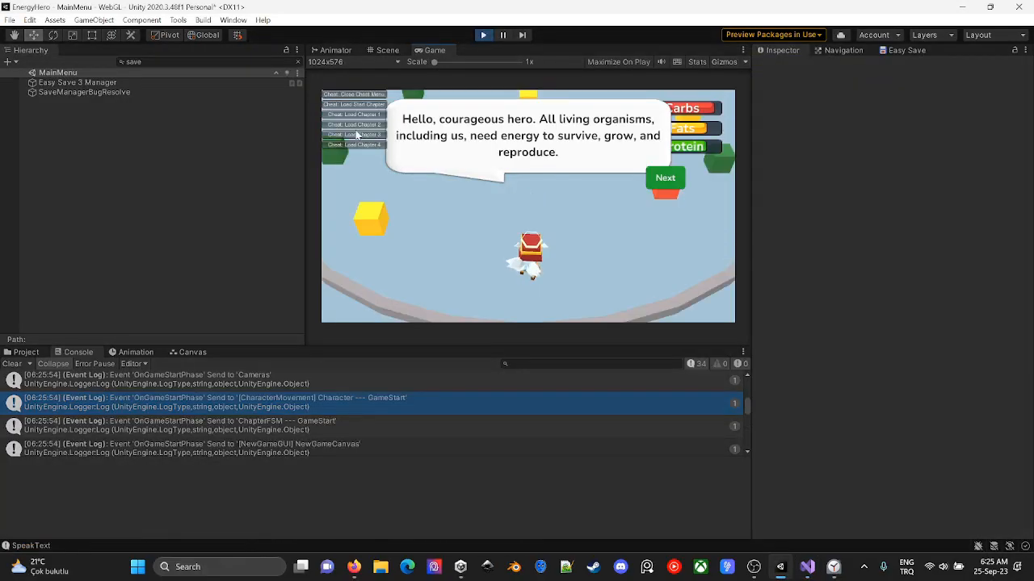
pyautogui.click(483, 36)
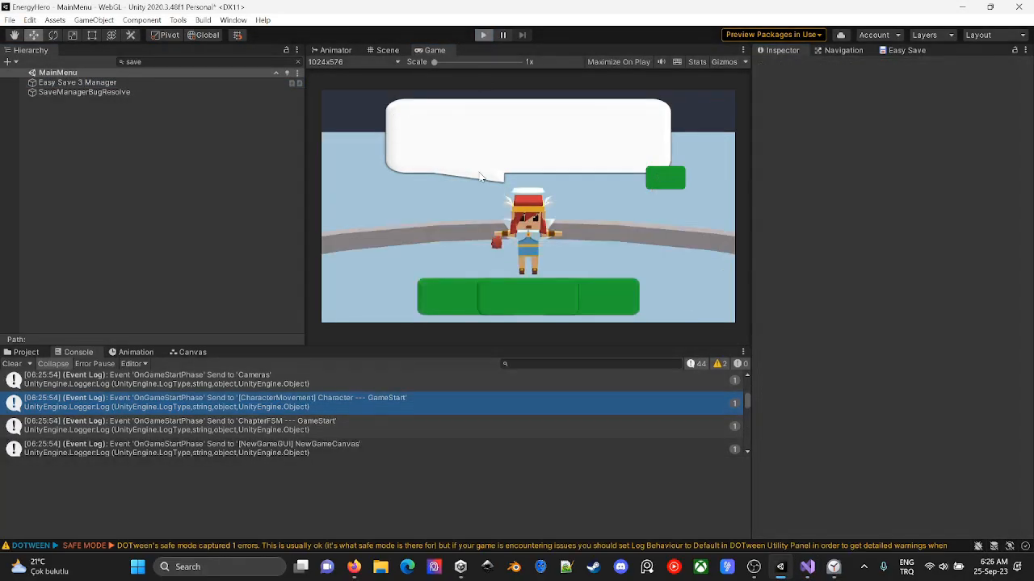
pyautogui.click(483, 35)
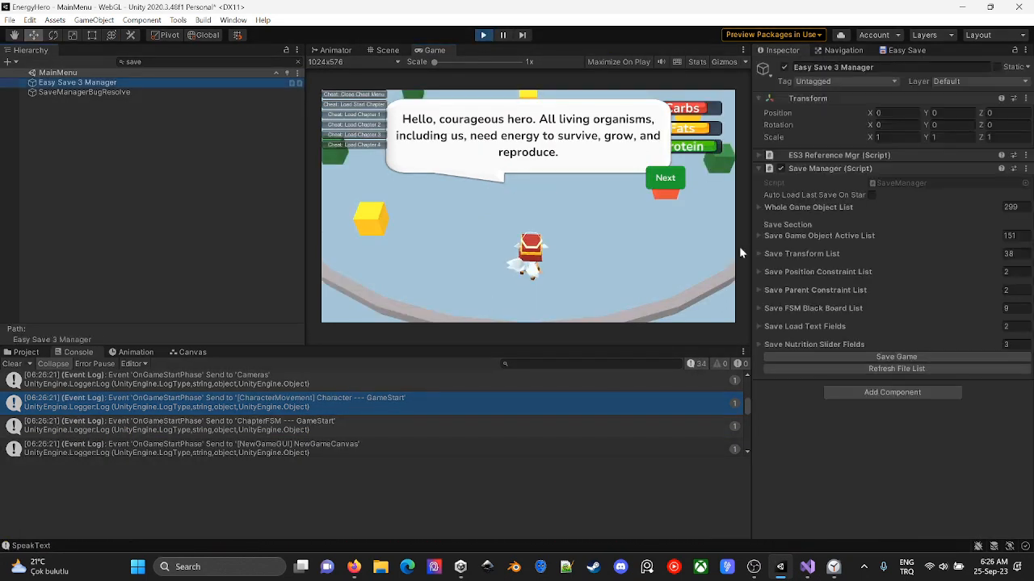
pyautogui.click(25, 352)
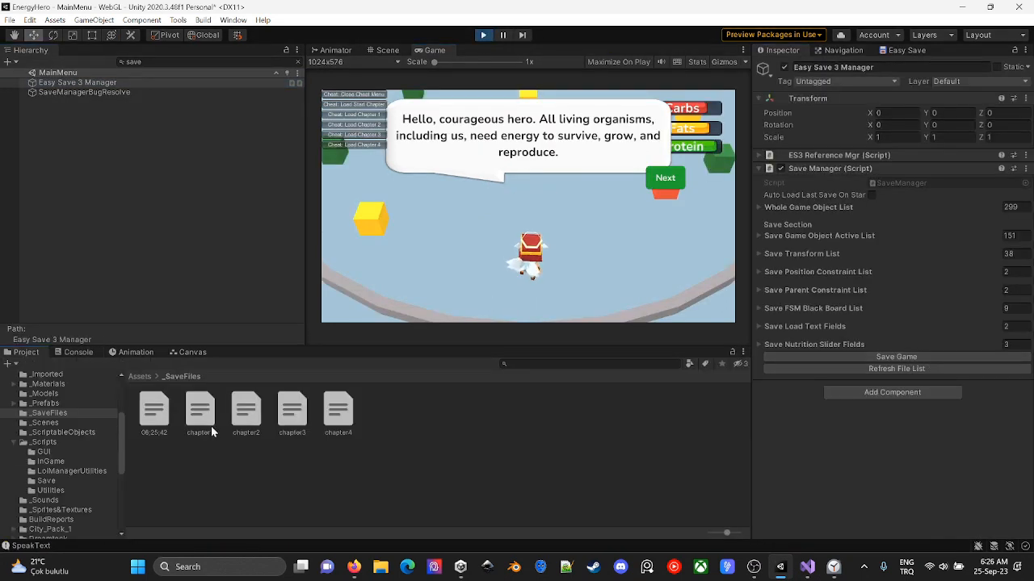
pyautogui.click(483, 35)
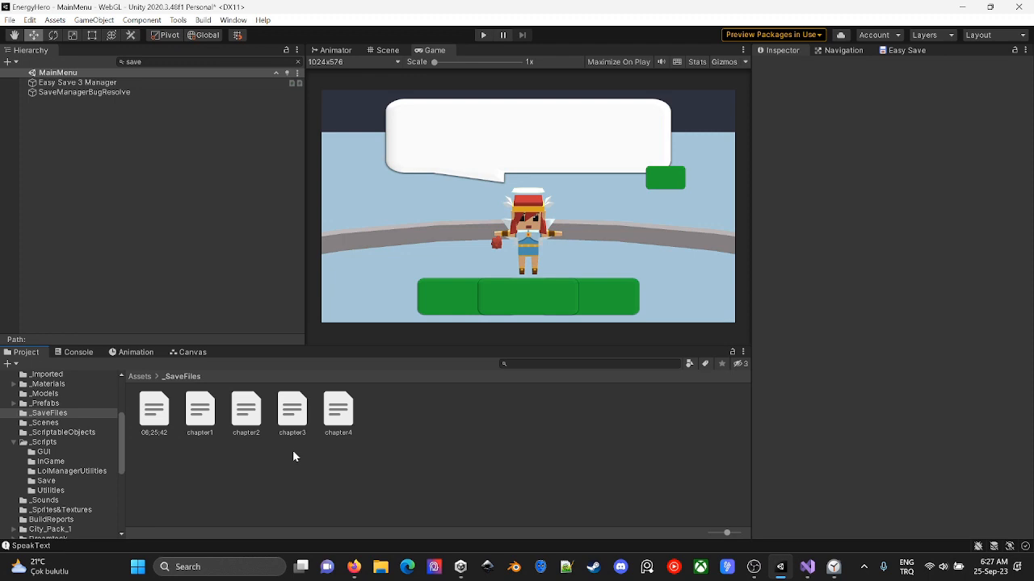
# - Delete the 06;25;42 and old chapter1 files from _SaveFiles and rename the 06;26;26 save as chapter1
pyautogui.press('Right')
pyautogui.press('Right')
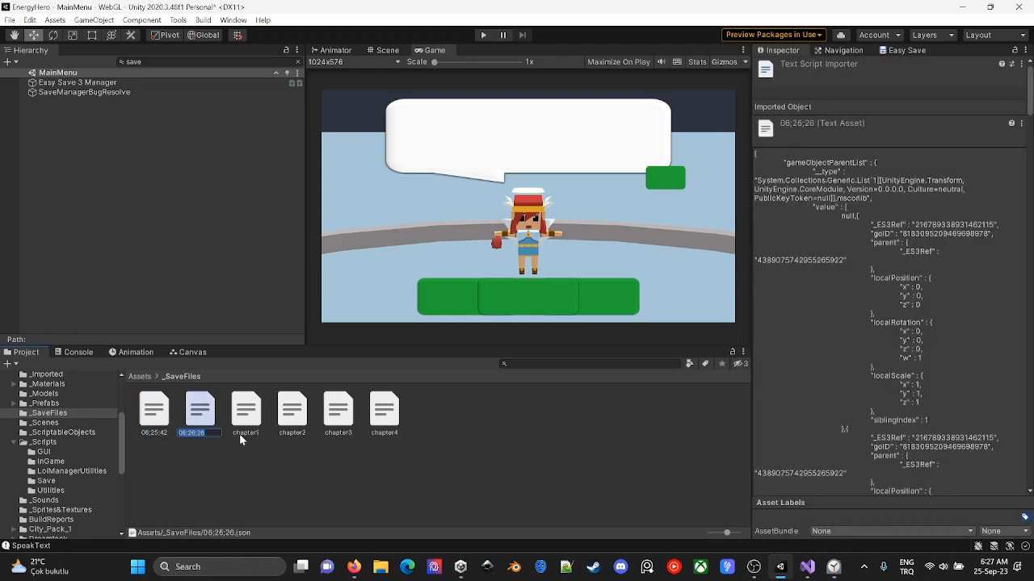
pyautogui.press('Left')
pyautogui.hotkey('shift', 'Delete')
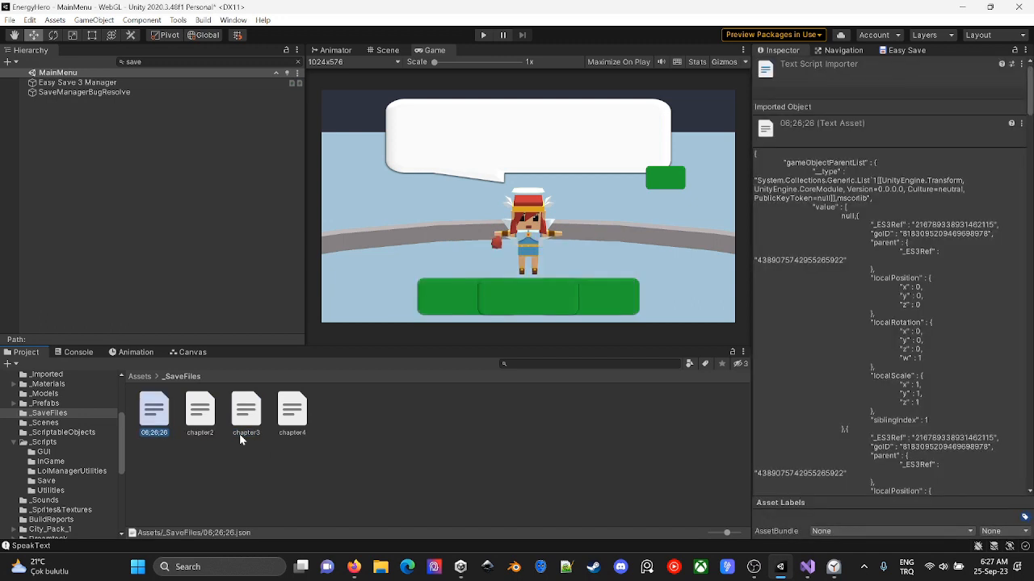
pyautogui.press('F2')
pyautogui.write('caapter1')
pyautogui.press('Return')
# - Run the game and load the chapter1 save file through the Save Manager of Easy Save 3 Manager
pyautogui.hotkey('ctrl', 'p')
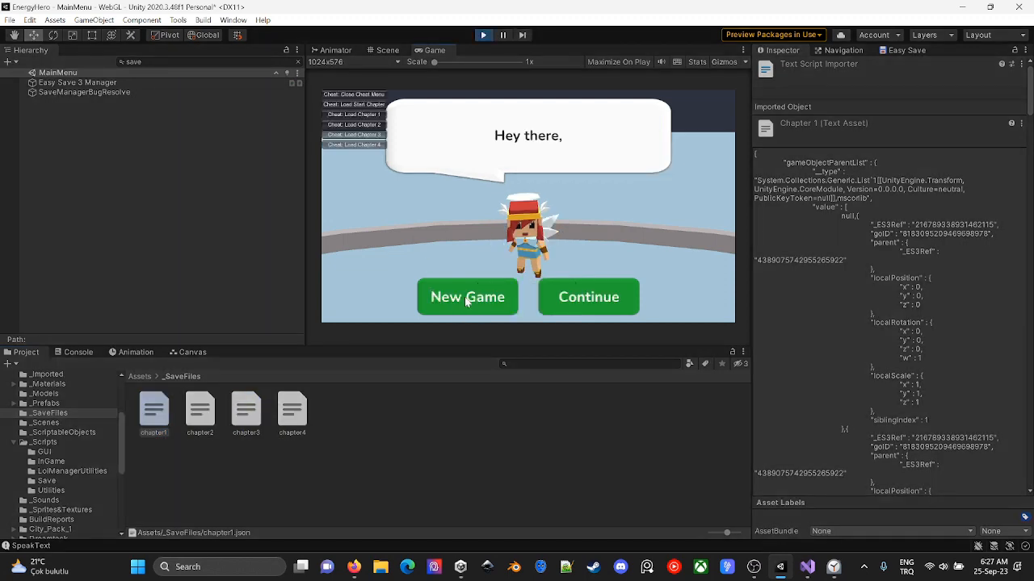
pyautogui.click(77, 82)
pyautogui.click(976, 392)
pyautogui.click(668, 180)
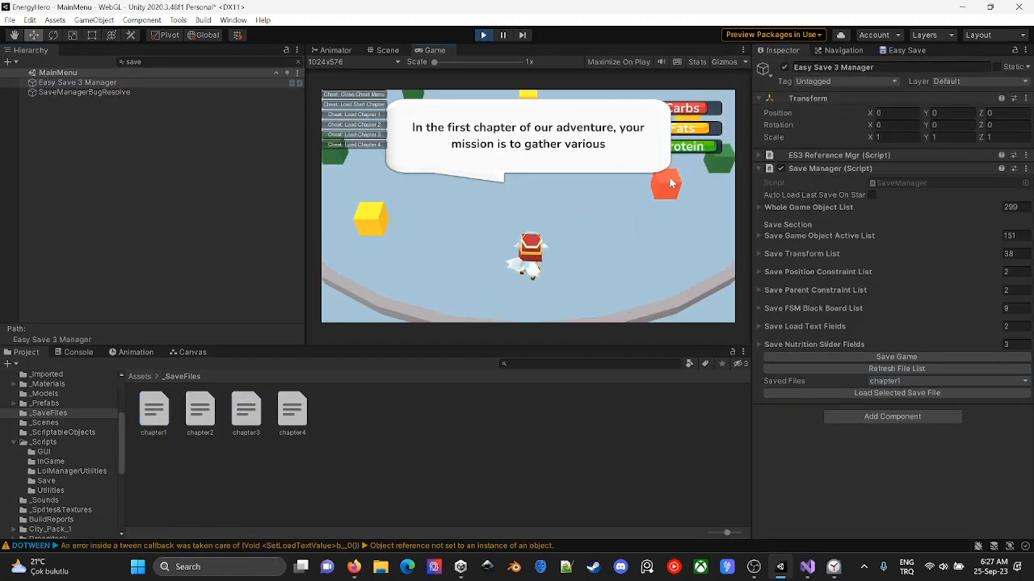
# - Skip the chapter 1 introduction and carry nutrient boxes to the teeth with the TimeScaler's time scale set to 2
pyautogui.click(667, 178)
pyautogui.click(665, 177)
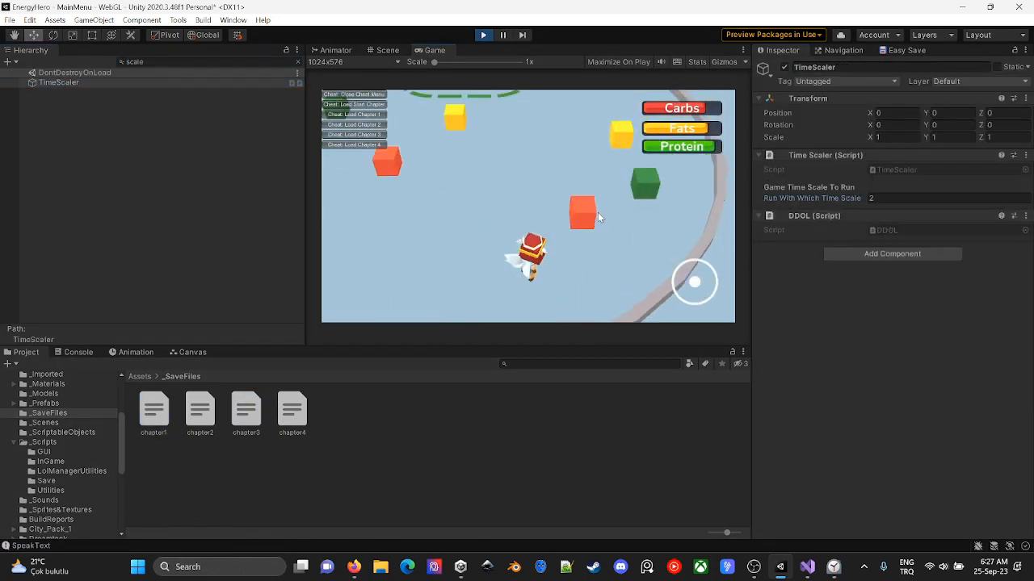
pyautogui.press('w')
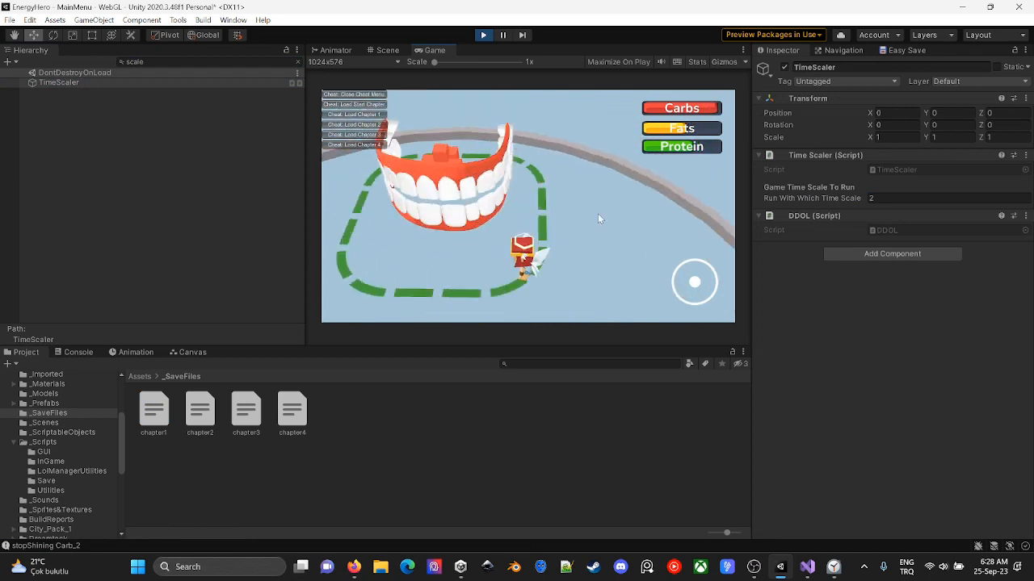
pyautogui.press('s')
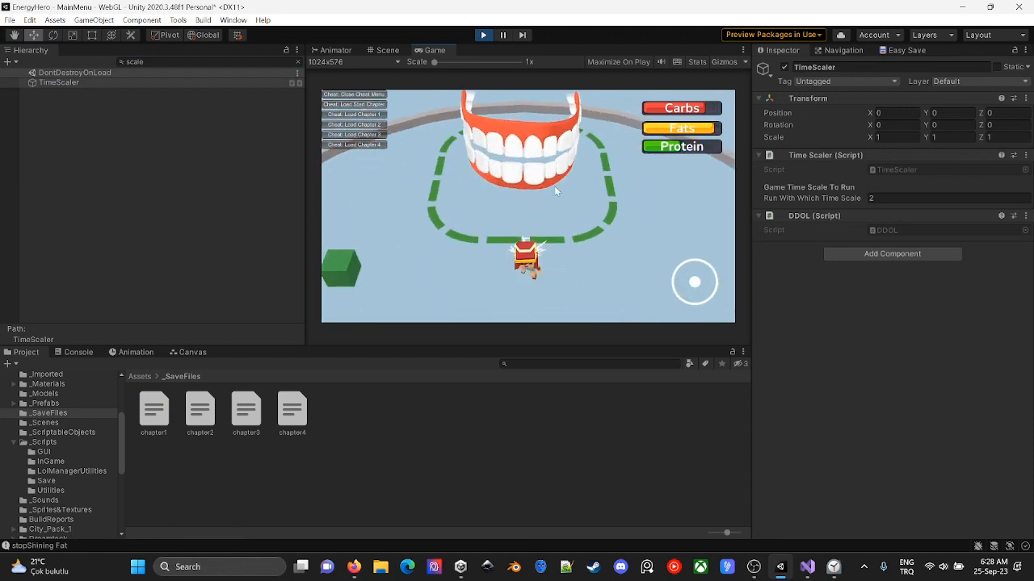
pyautogui.press('s')
pyautogui.press('a')
pyautogui.press('w')
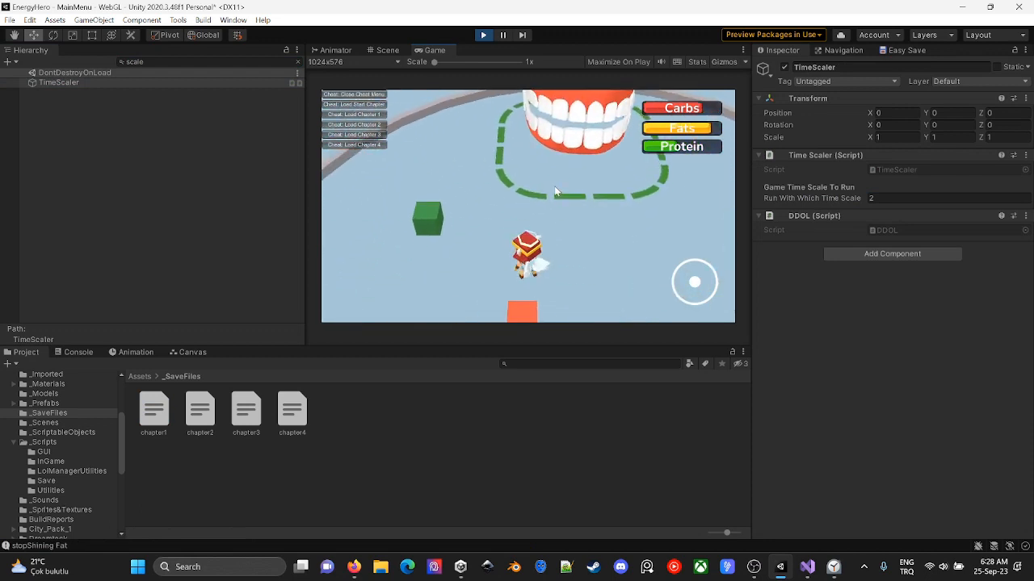
pyautogui.press('d')
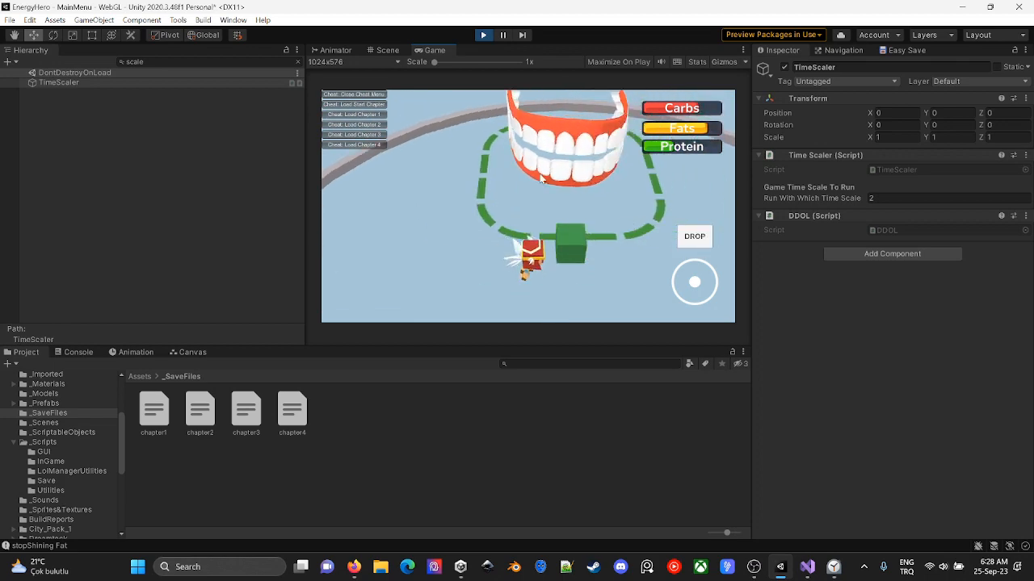
pyautogui.press('w')
pyautogui.press('space')
# - Switch to Visual Studio and add "-- in chapter1 when object grabbed and move button is pressed dialog box fade outs." to TODOList.txt
pyautogui.hotkey('alt', 'Tab')
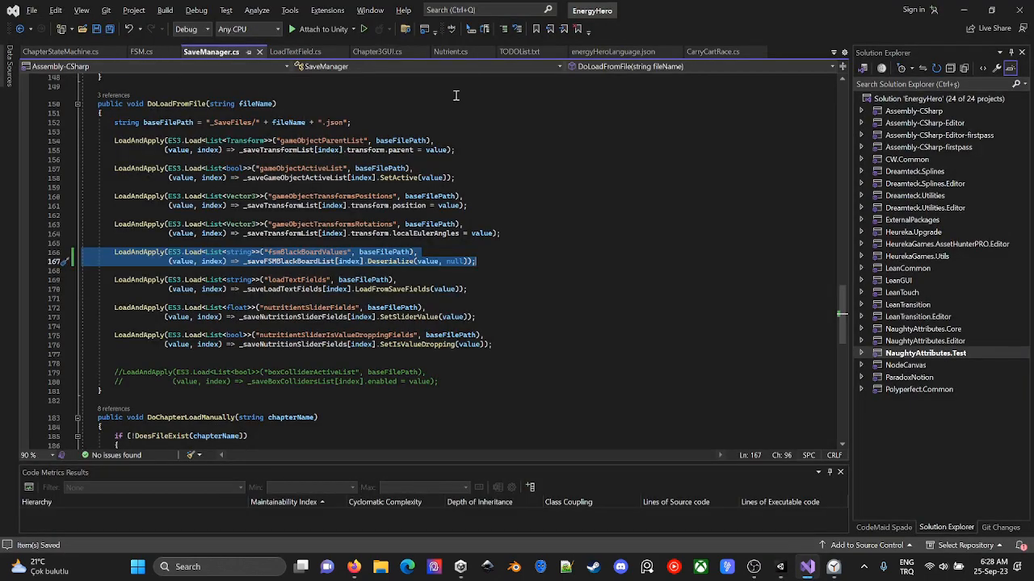
pyautogui.click(519, 50)
pyautogui.click(246, 138)
pyautogui.press('Return')
pyautogui.press('Return')
pyautogui.write('-- in c')
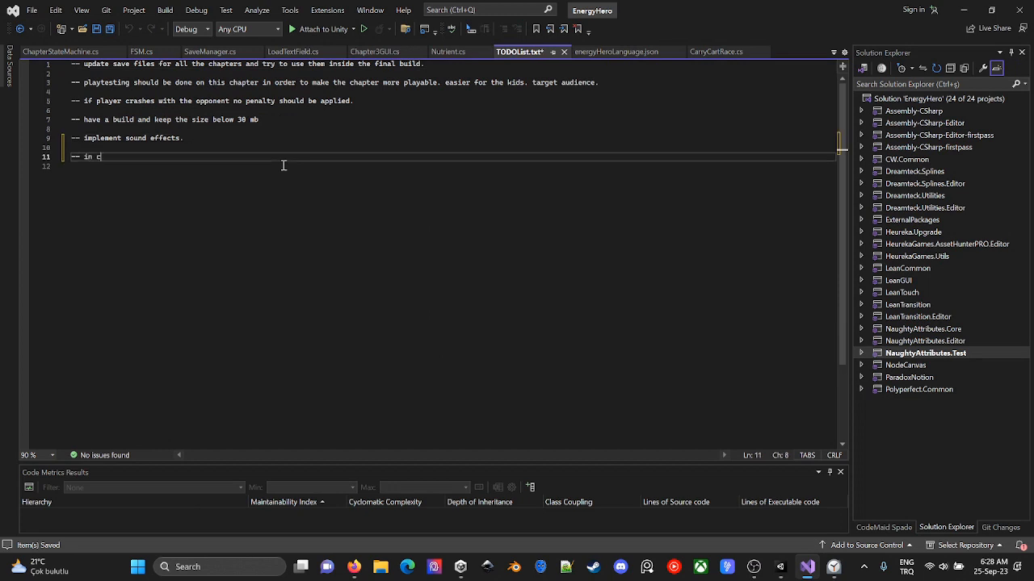
pyautogui.write('hapter1 when object g')
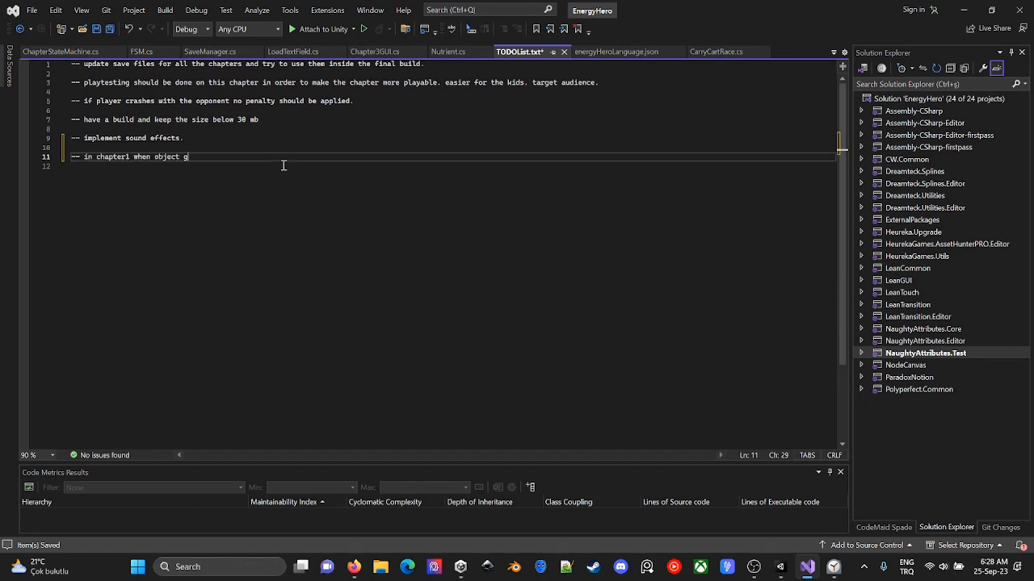
pyautogui.write('rabb')
pyautogui.press('BackSpace')
pyautogui.press('BackSpace')
pyautogui.write('utton is pressed dialog box is')
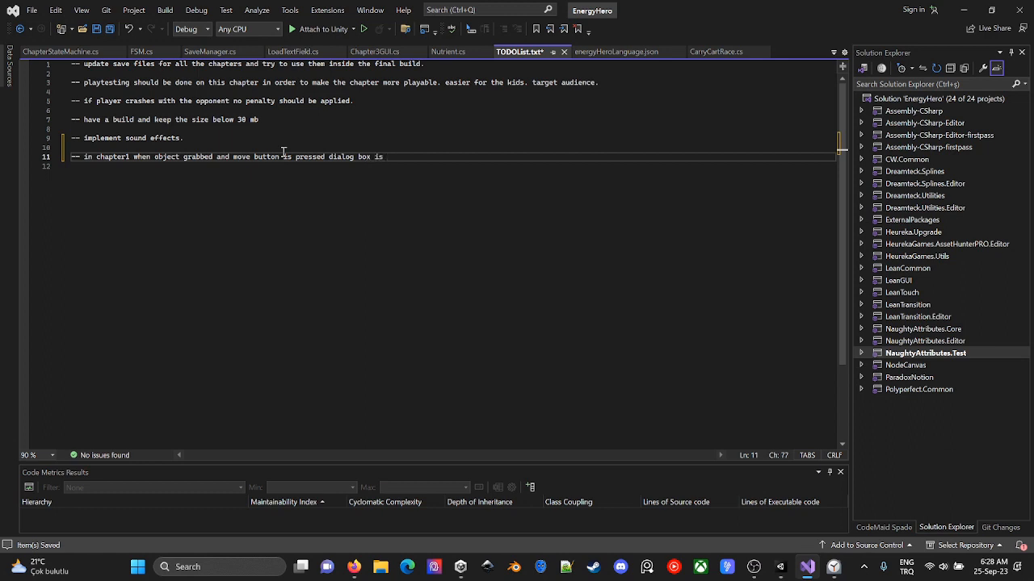
pyautogui.press('BackSpace')
pyautogui.press('BackSpace')
pyautogui.press('BackSpace')
pyautogui.press('BackSpace')
pyautogui.press('BackSpace')
pyautogui.press('BackSpace')
pyautogui.press('BackSpace')
# - Add the line "-- in chapter1 boxes should be replaced by objects." at the end of TODOList.txt and save the file
pyautogui.press('Return')
pyautogui.press('Return')
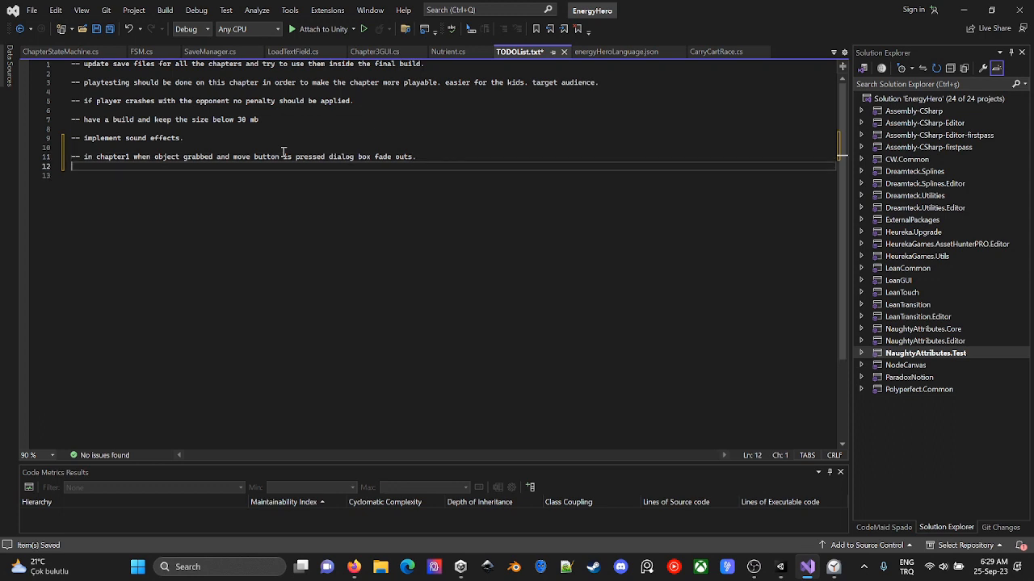
pyautogui.write('-- in chapte')
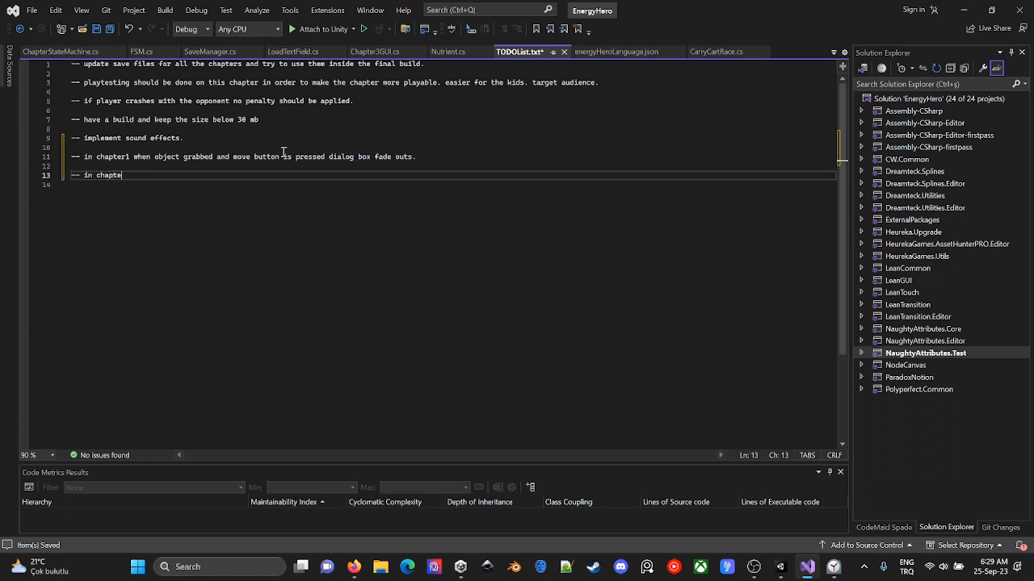
pyautogui.write('r 1')
pyautogui.press('BackSpace')
pyautogui.press('BackSpace')
pyautogui.press('BackSpace')
pyautogui.write('1 boxs')
pyautogui.write('hould ')
pyautogui.write('be replde')
pyautogui.press('BackSpace')
pyautogui.press('BackSpace')
pyautogui.write('aced bu ')
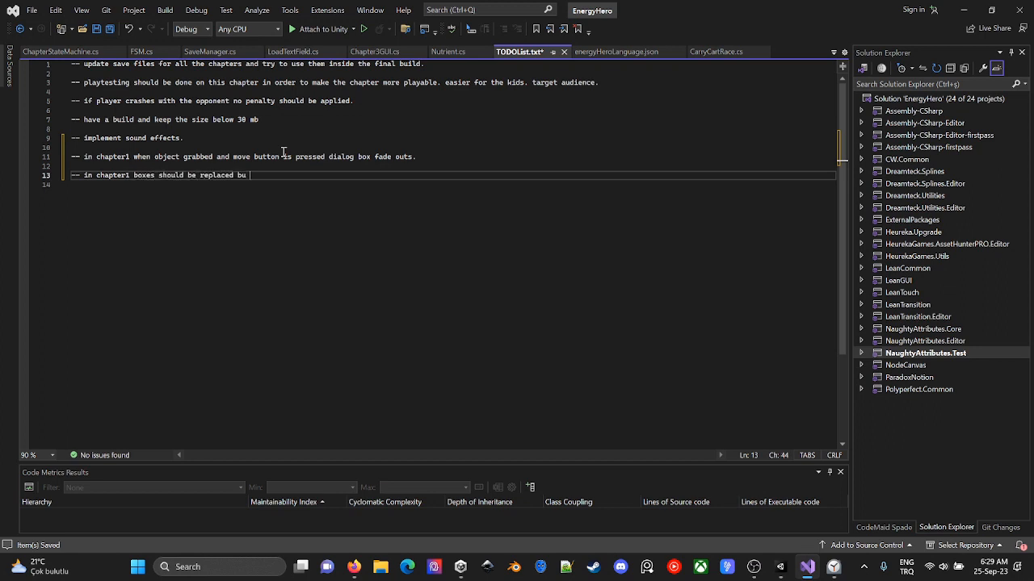
pyautogui.write('objcet')
# - Switch back to Unity, continue moving the character around the teeth and show the latest console messages
pyautogui.hotkey('alt', 'Tab')
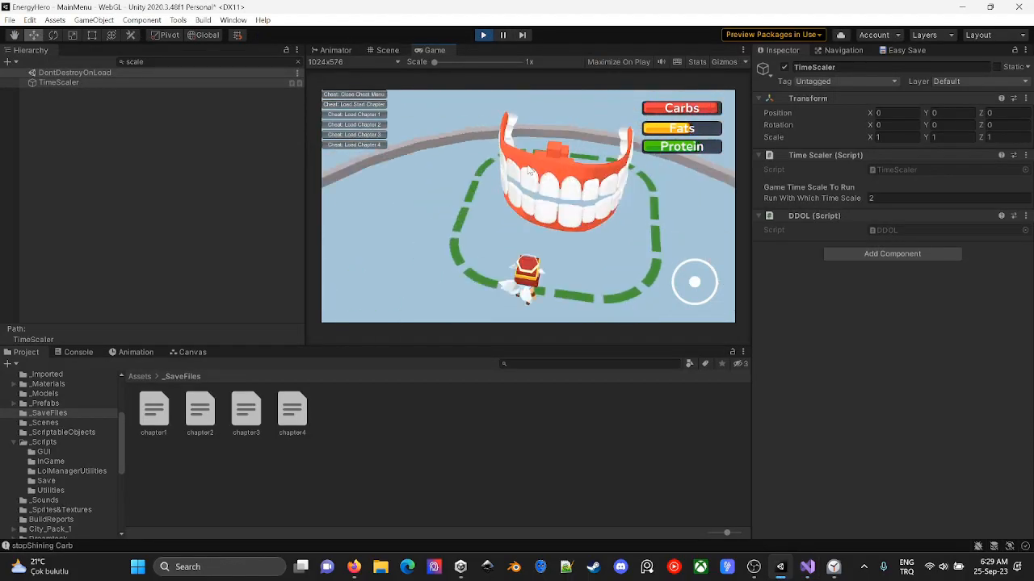
pyautogui.press('s')
pyautogui.press('w')
pyautogui.click(78, 352)
pyautogui.scroll(-10, 506, 423)
pyautogui.click(462, 269)
pyautogui.press('s')
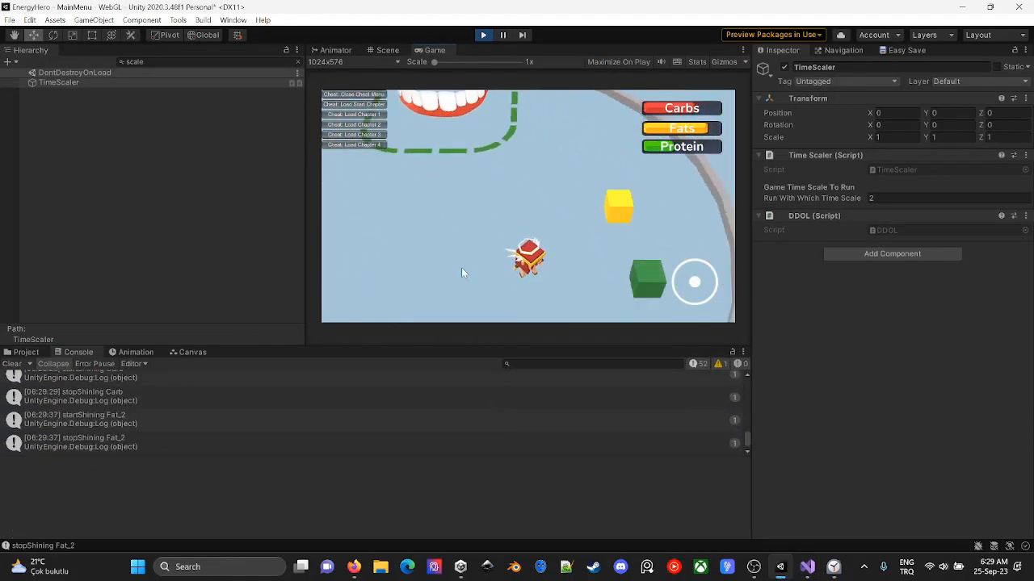
# - Carry the remaining protein and fat boxes to the teeth to complete chapter 1
pyautogui.press('d')
pyautogui.press('w')
pyautogui.press('s')
pyautogui.press('a')
pyautogui.press('w')
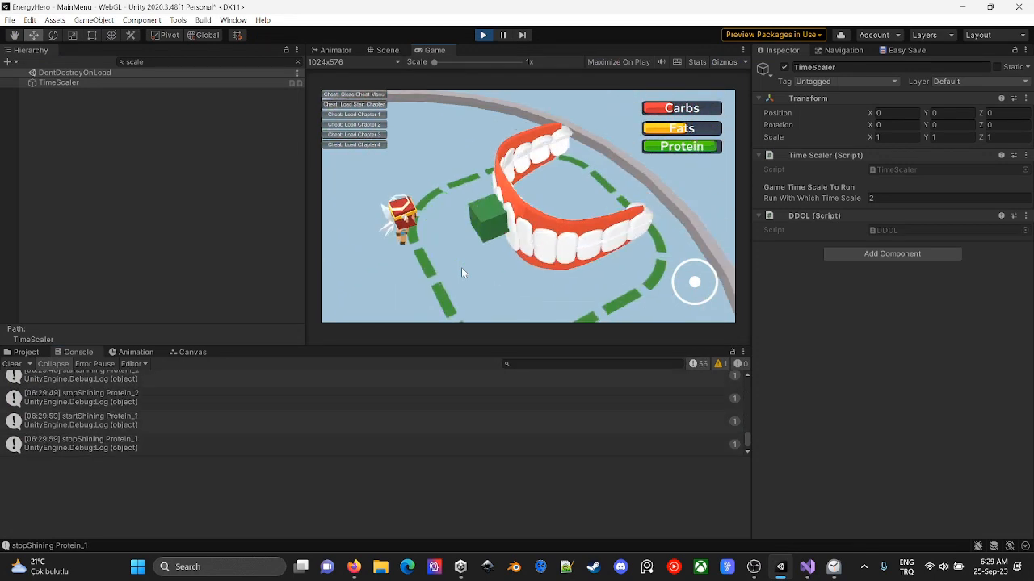
pyautogui.press('s')
pyautogui.press('d')
pyautogui.press('w')
pyautogui.press('a')
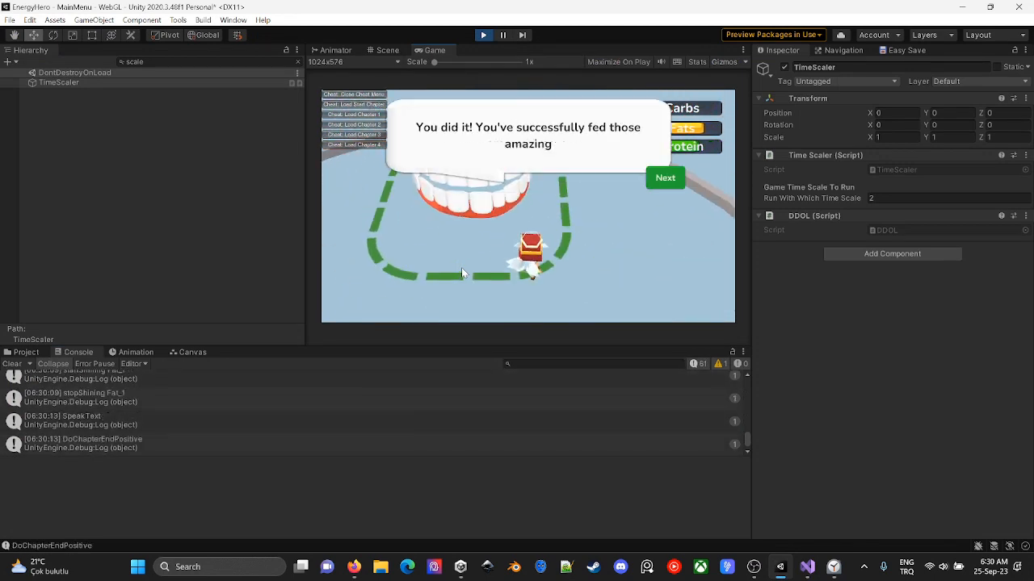
# - Advance to chapter 2, find Easy Save 3 Manager with the "save" filter and save the game state
pyautogui.click(671, 179)
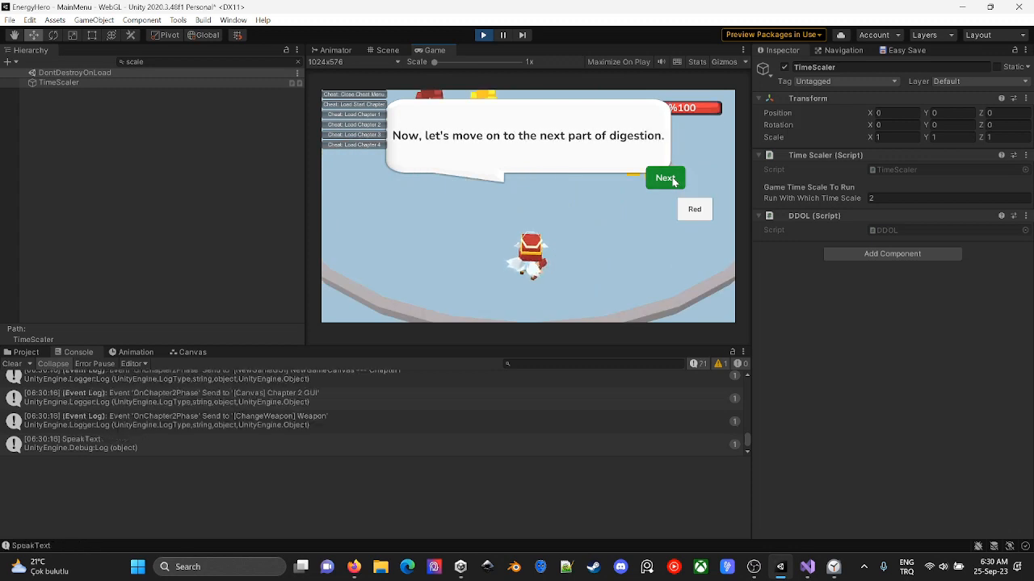
pyautogui.click(134, 62)
pyautogui.write('save')
pyautogui.click(141, 83)
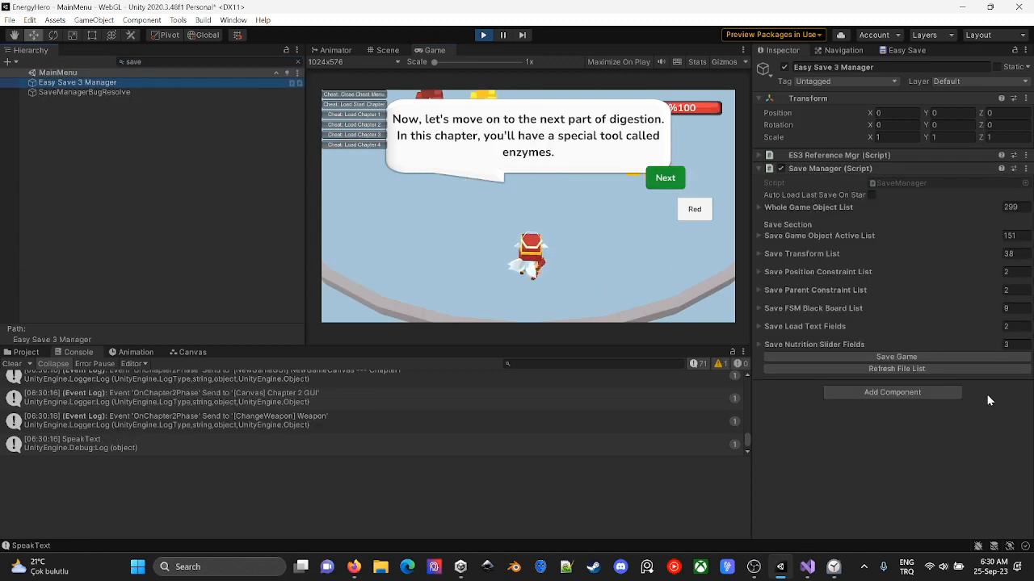
pyautogui.click(943, 356)
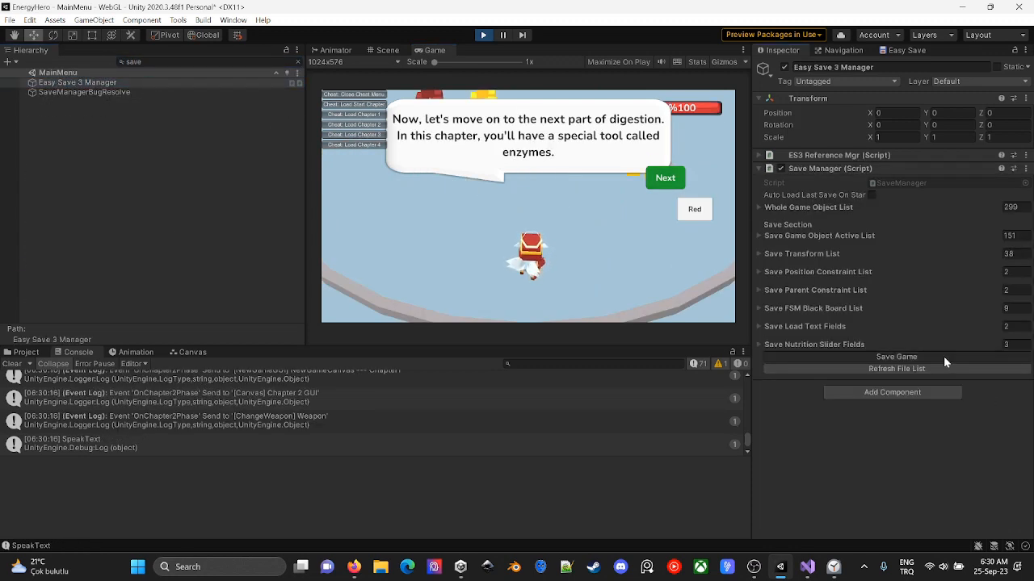
# - Delete the old chapter2 file from _SaveFiles and rename the 06;30;21 save as chapter2
pyautogui.click(25, 351)
pyautogui.click(383, 483)
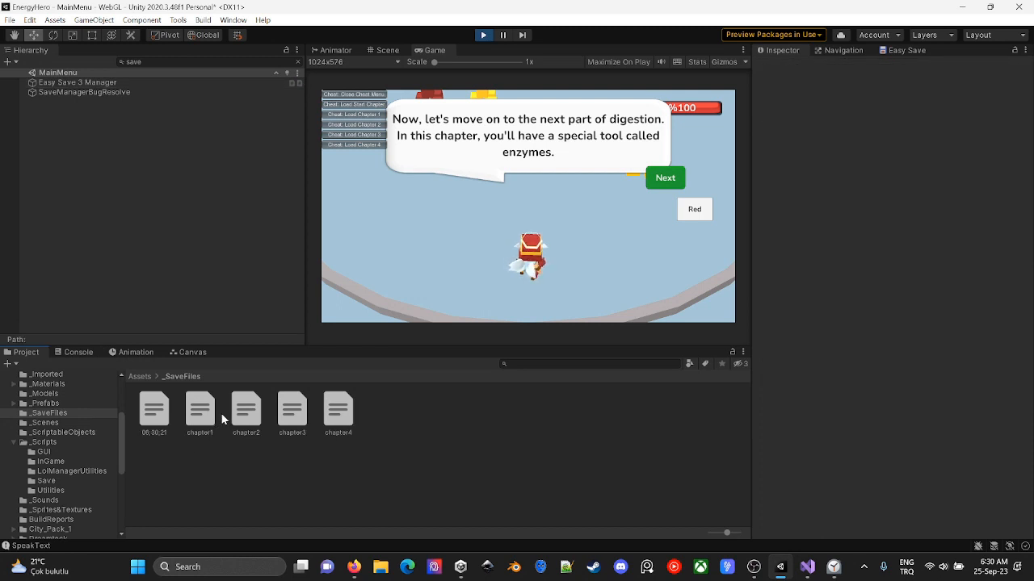
pyautogui.click(246, 412)
pyautogui.press('Delete')
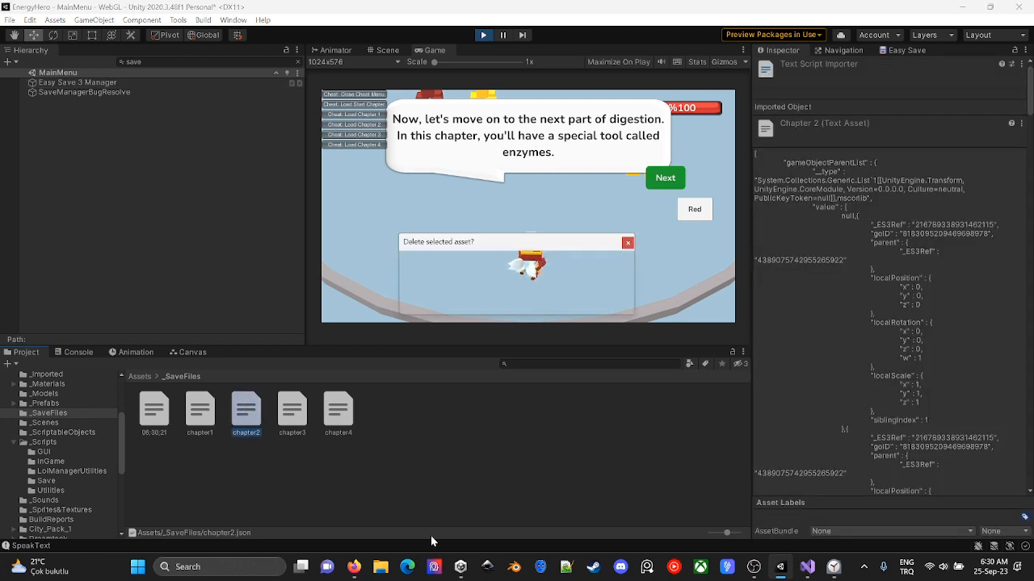
pyautogui.press('Return')
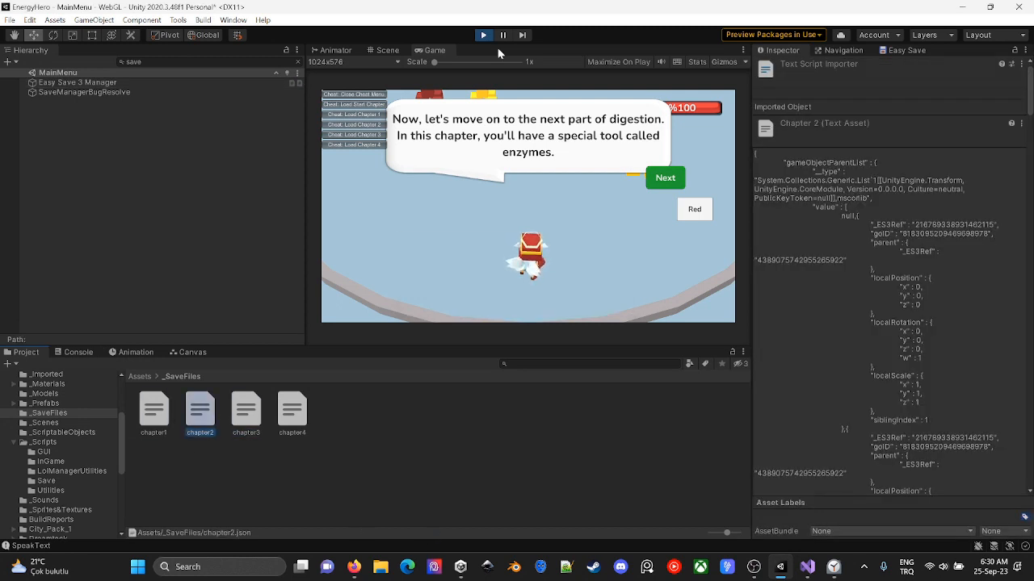
# - Advance the chapter 2 dialogue, add "-- chapter 2 buttons should be updated" to TODOList.txt in Visual Studio and return to Unity
pyautogui.click(666, 177)
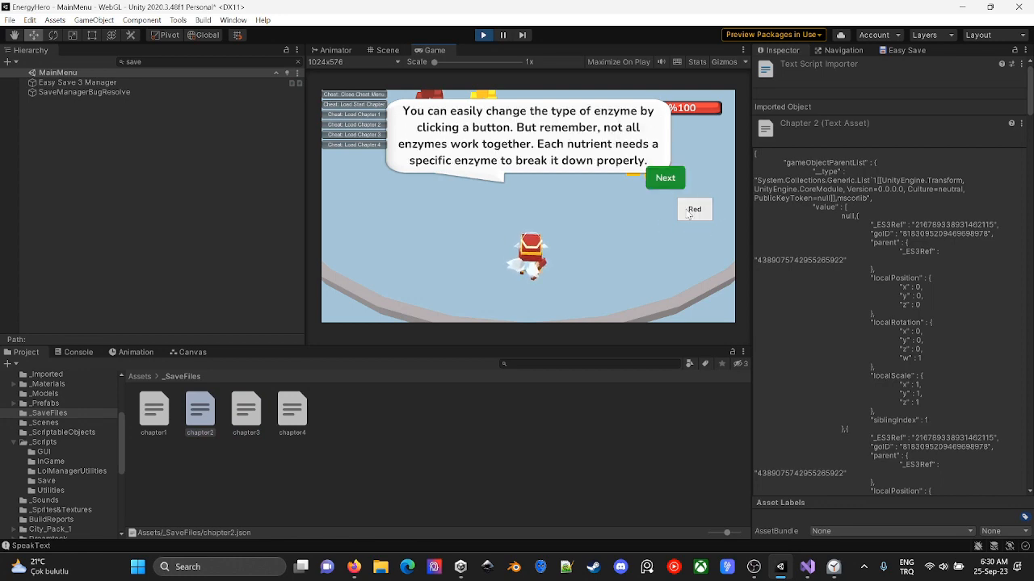
pyautogui.hotkey('alt', 'Tab')
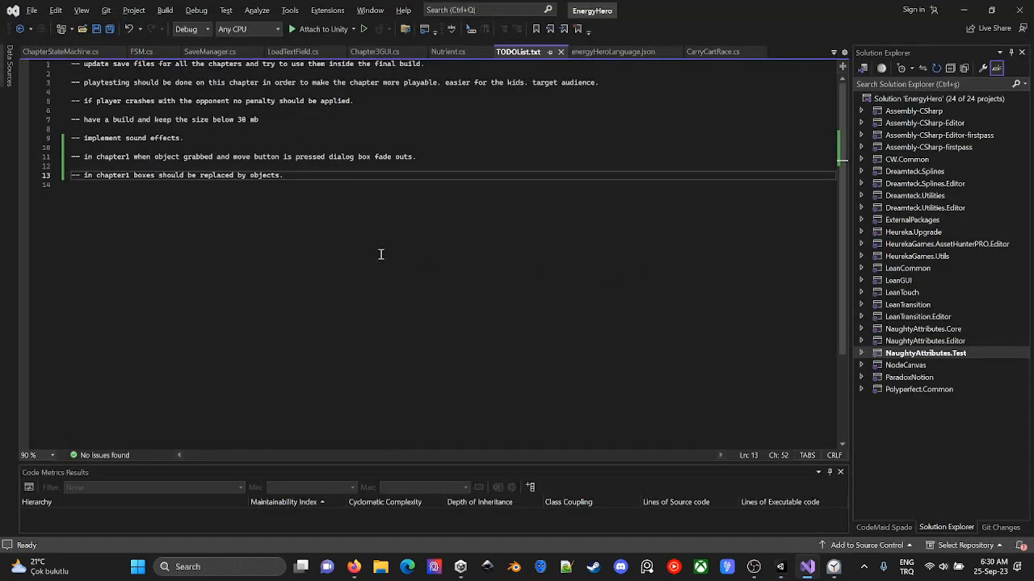
pyautogui.press('Return')
pyautogui.press('Return')
pyautogui.write('-- chapter 12')
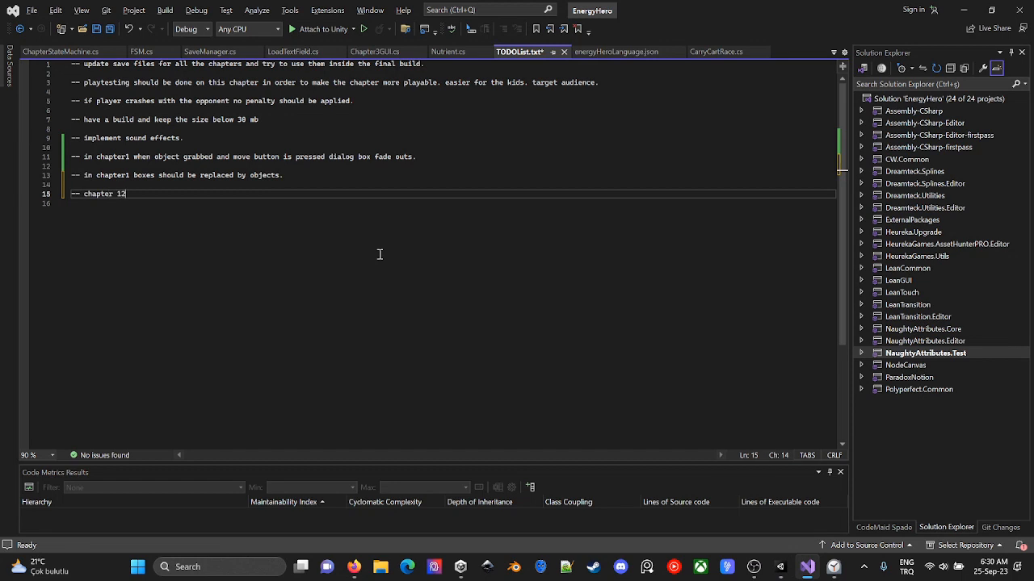
pyautogui.press('BackSpace')
pyautogui.press('BackSpace')
pyautogui.write('2 buttons should be updated')
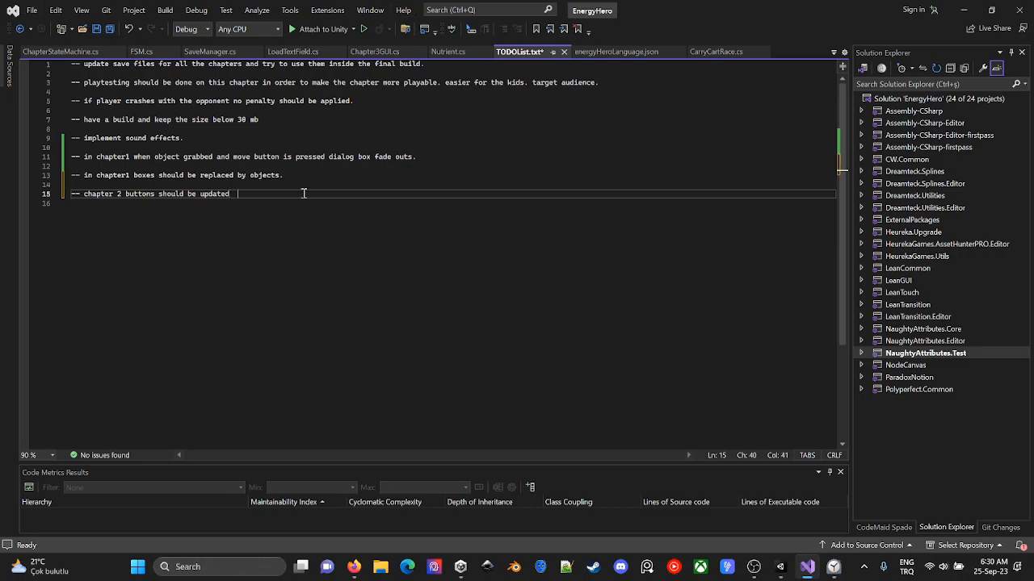
pyautogui.hotkey('alt', 'Tab')
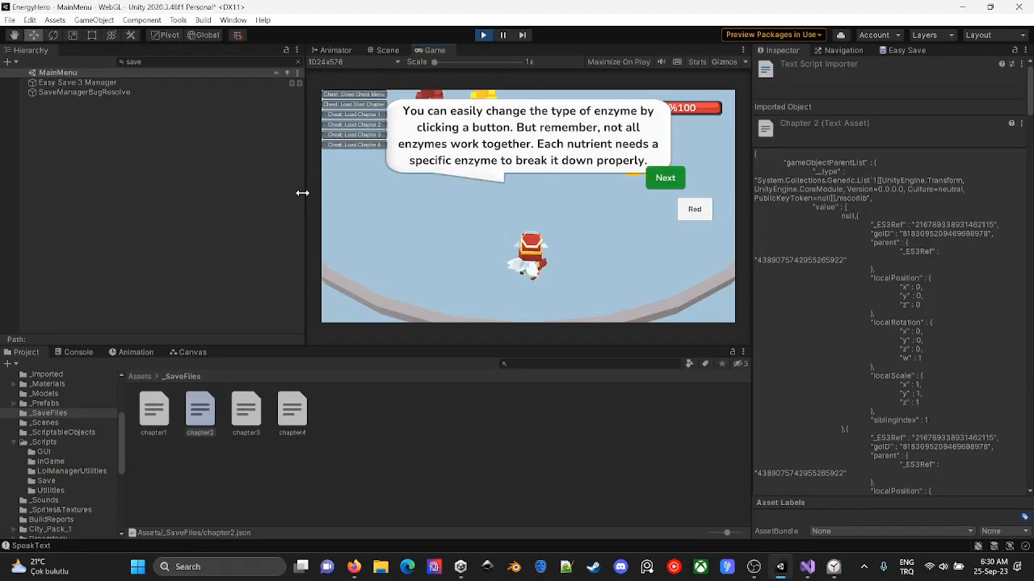
# - Advance the chapter 2 enzyme tutorial dialogue until the character can move around the stomach
pyautogui.click(672, 181)
pyautogui.click(664, 177)
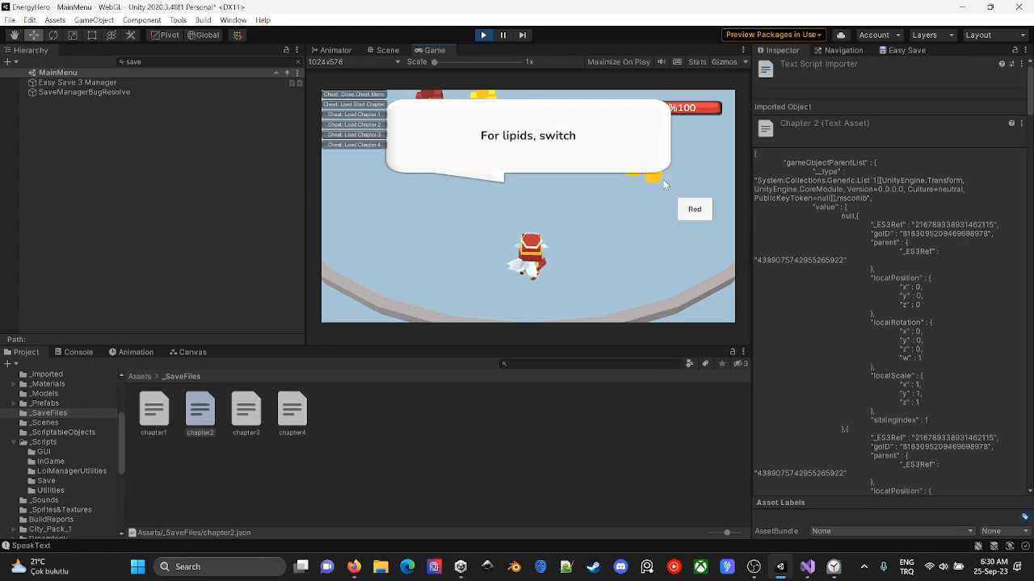
pyautogui.click(661, 178)
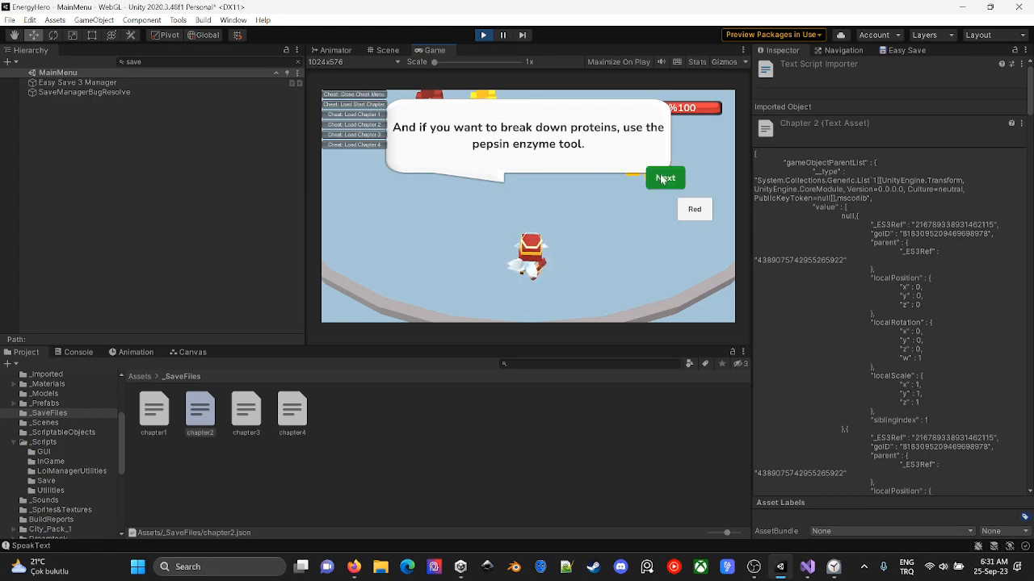
pyautogui.click(661, 178)
pyautogui.click(661, 178)
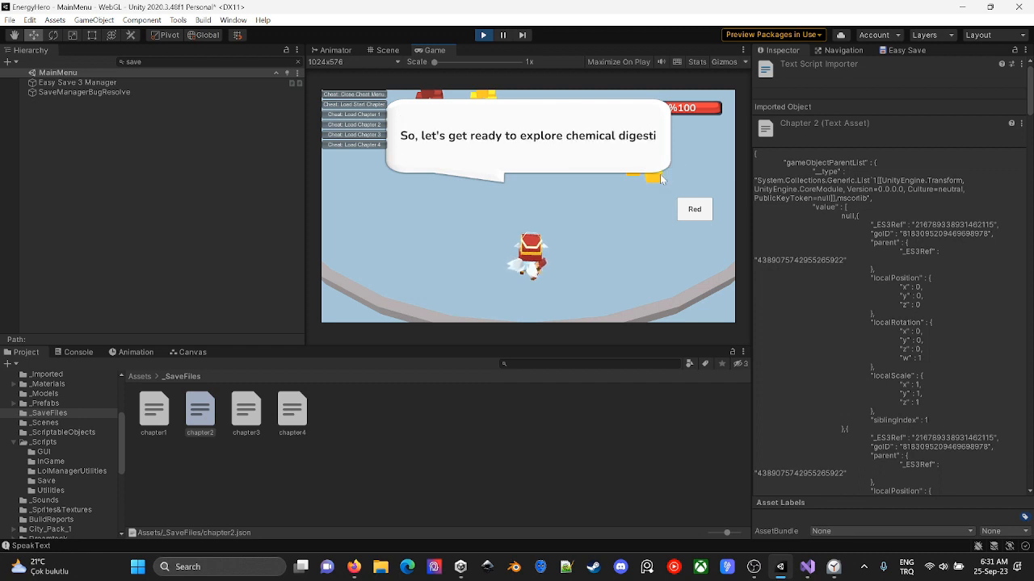
pyautogui.click(661, 179)
pyautogui.click(661, 178)
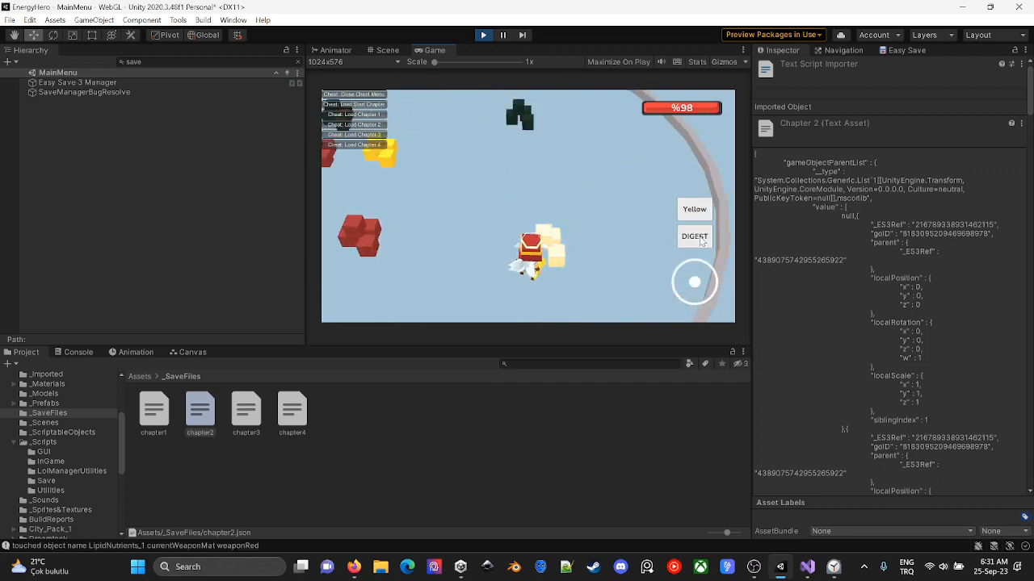
# - Digest all the chapter 2 nutrient clusters, switching the enzyme color between yellow, red and green to match each one
pyautogui.click(699, 236)
pyautogui.press('a')
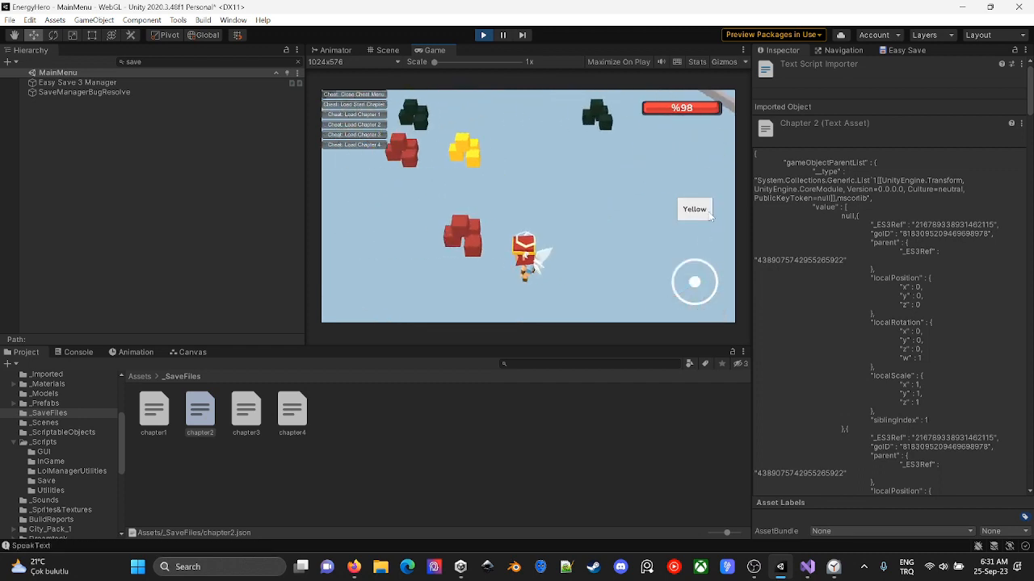
pyautogui.click(703, 213)
pyautogui.click(697, 209)
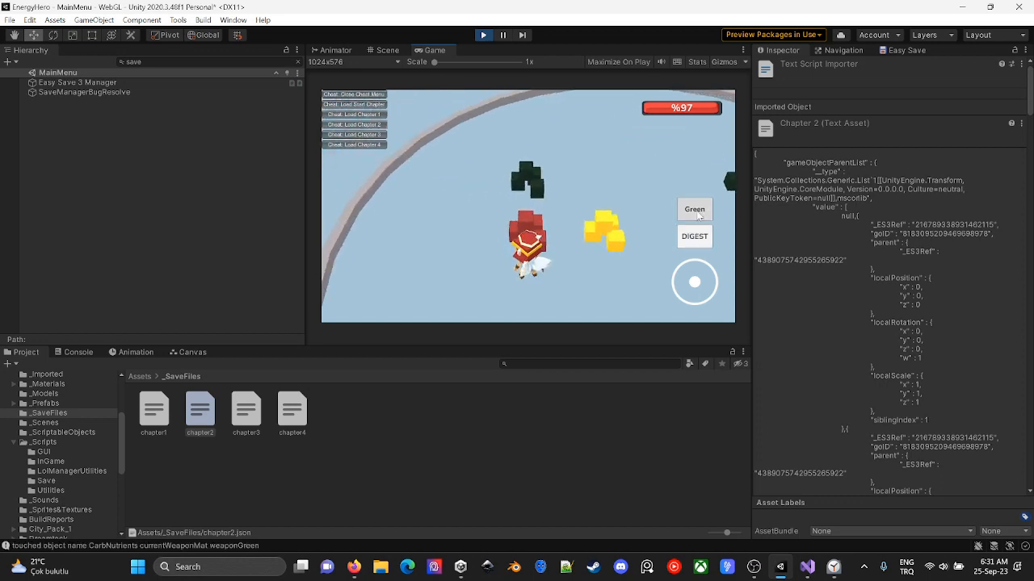
pyautogui.click(699, 212)
pyautogui.click(700, 212)
pyautogui.click(699, 211)
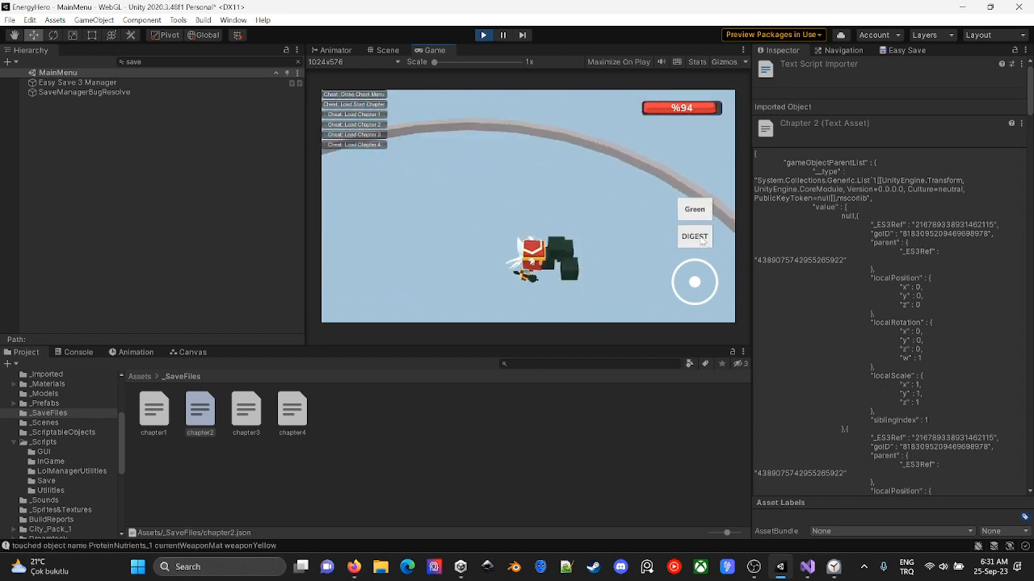
pyautogui.click(697, 235)
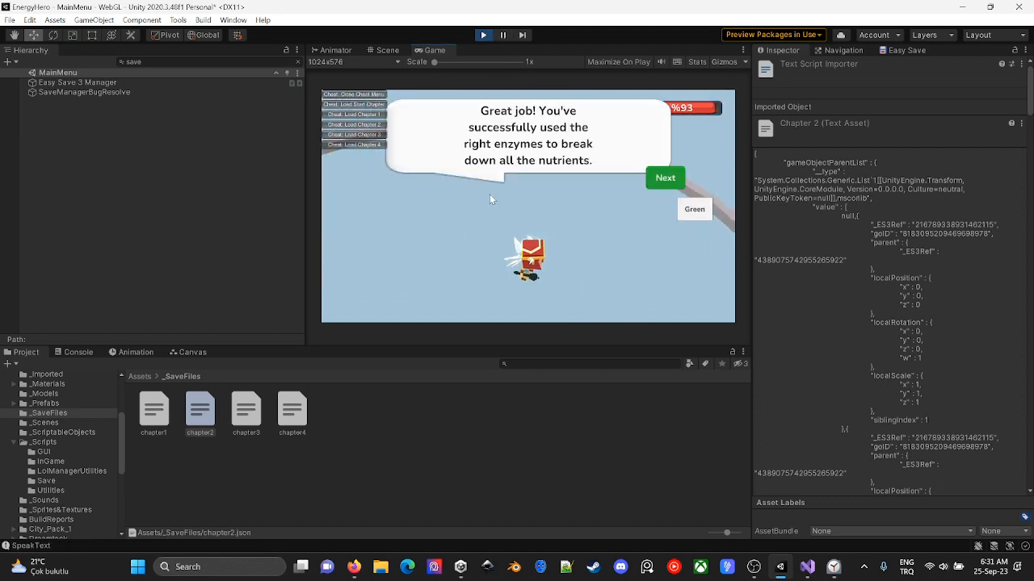
# - Add "-- dialog box retain time on the screen should be lengtened" to TODOList.txt in Visual Studio and return to Unity
pyautogui.hotkey('alt', 'Tab')
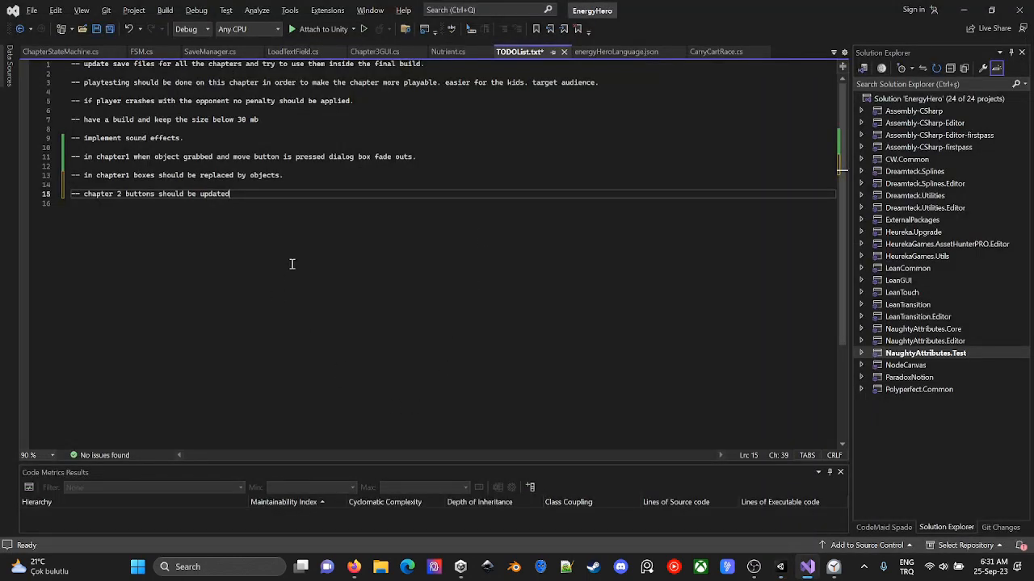
pyautogui.press('Return')
pyautogui.press('Return')
pyautogui.write('-- dialog box')
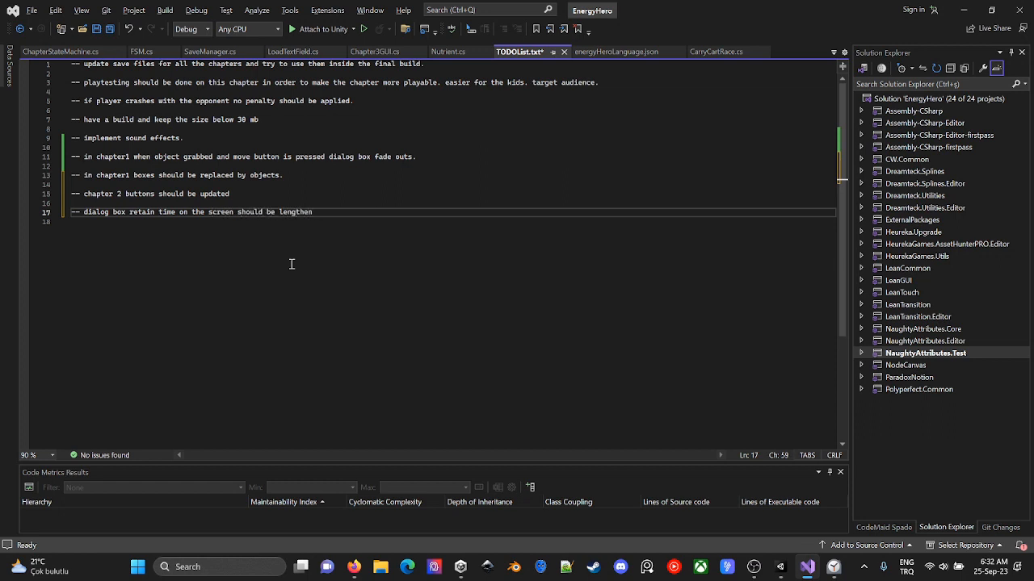
pyautogui.hotkey('alt', 'Tab')
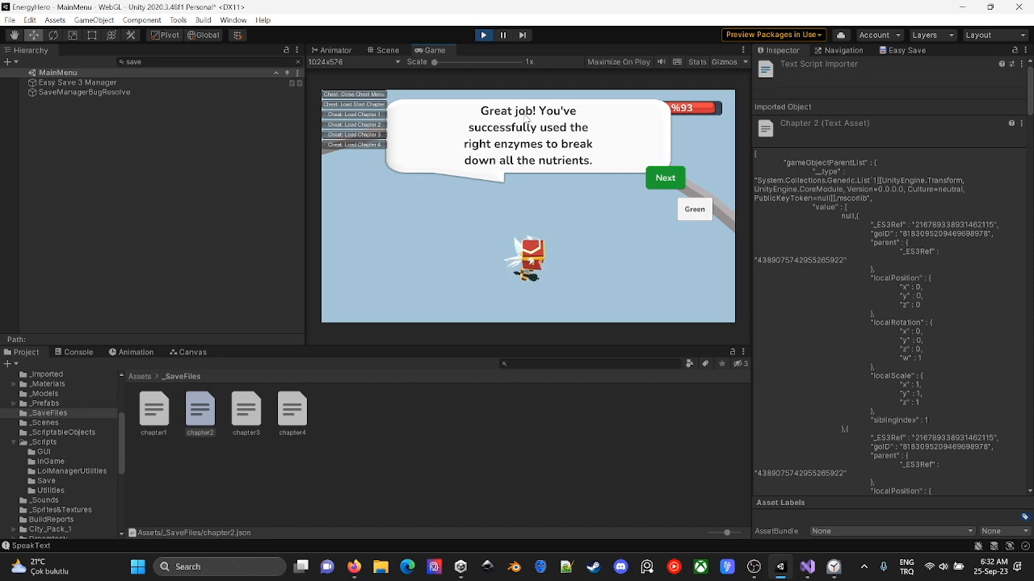
# - Find the active welcomeToGameText object with the "welcome" filter and set its Rect Transform width to 700
pyautogui.click(179, 62)
pyautogui.write('we')
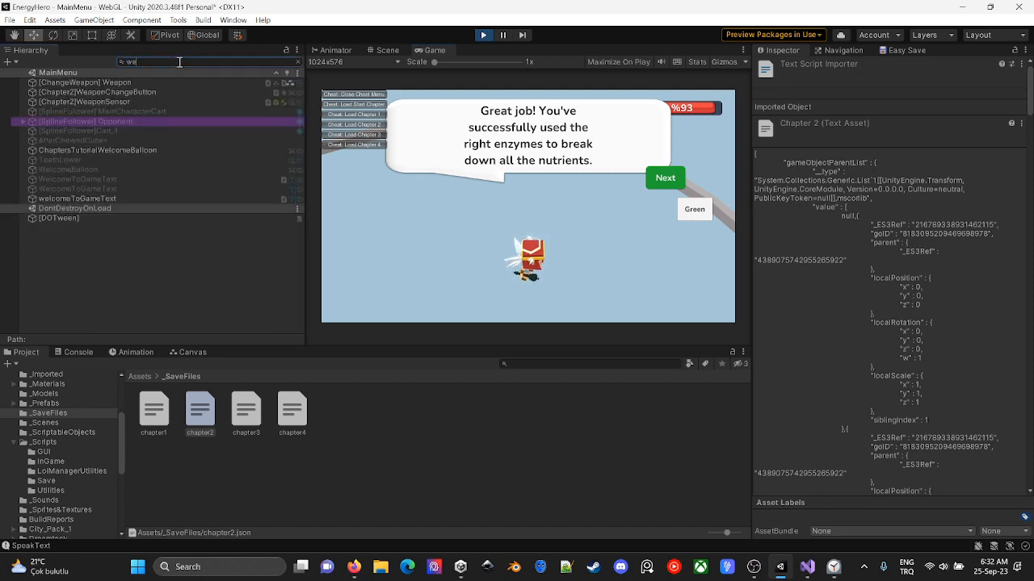
pyautogui.write('lcome')
pyautogui.click(176, 83)
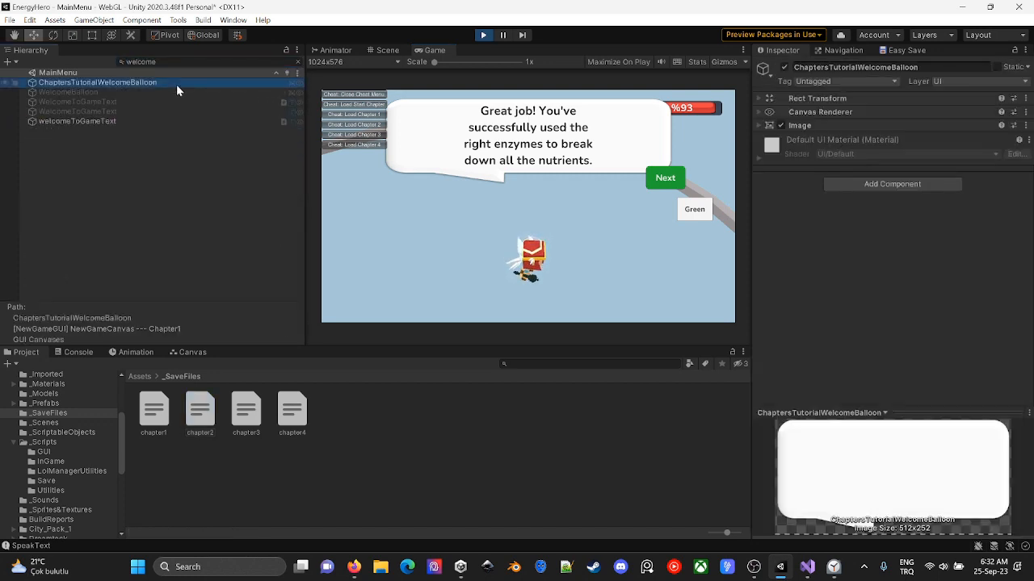
pyautogui.click(175, 121)
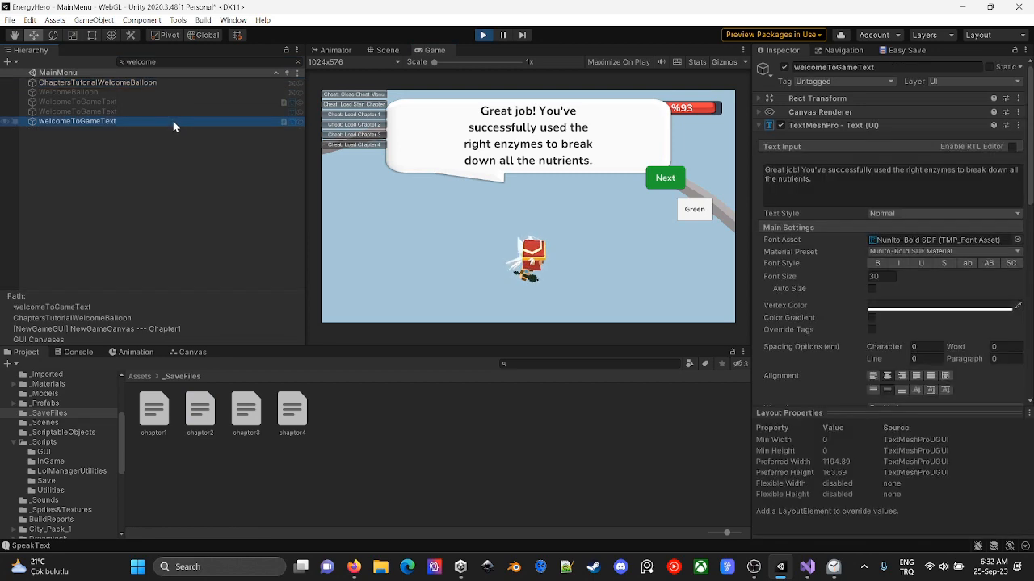
pyautogui.click(817, 93)
pyautogui.click(225, 83)
pyautogui.click(160, 121)
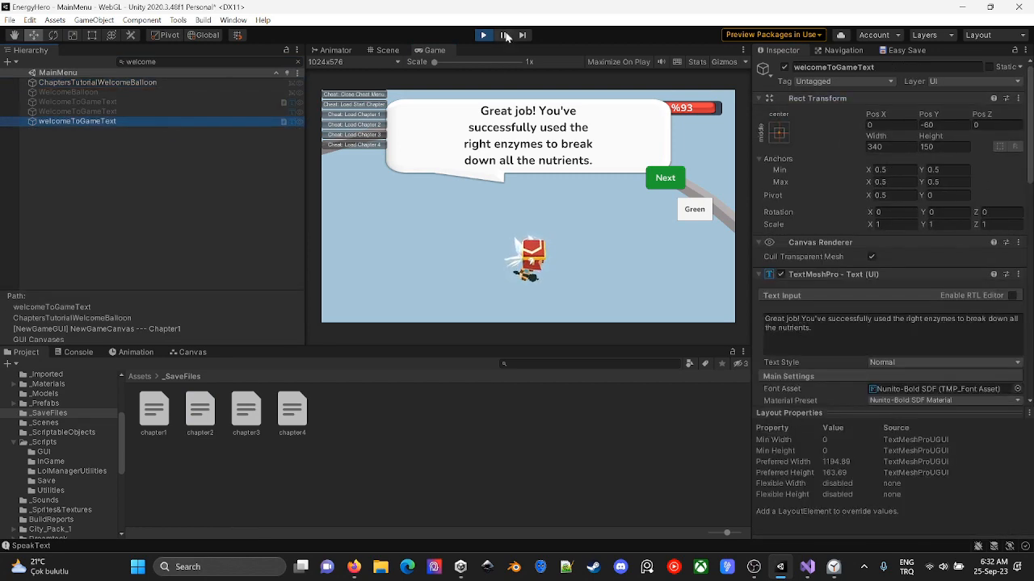
pyautogui.moveTo(876, 137); pyautogui.dragTo(1013, 150)
pyautogui.click(889, 149)
pyautogui.write('700')
# - Add "-- welcometogametext balloon width value should be updated to 700 or something closer to that value" to TODOList.txt in Visual Studio and return to Unity
pyautogui.hotkey('alt', 'Tab')
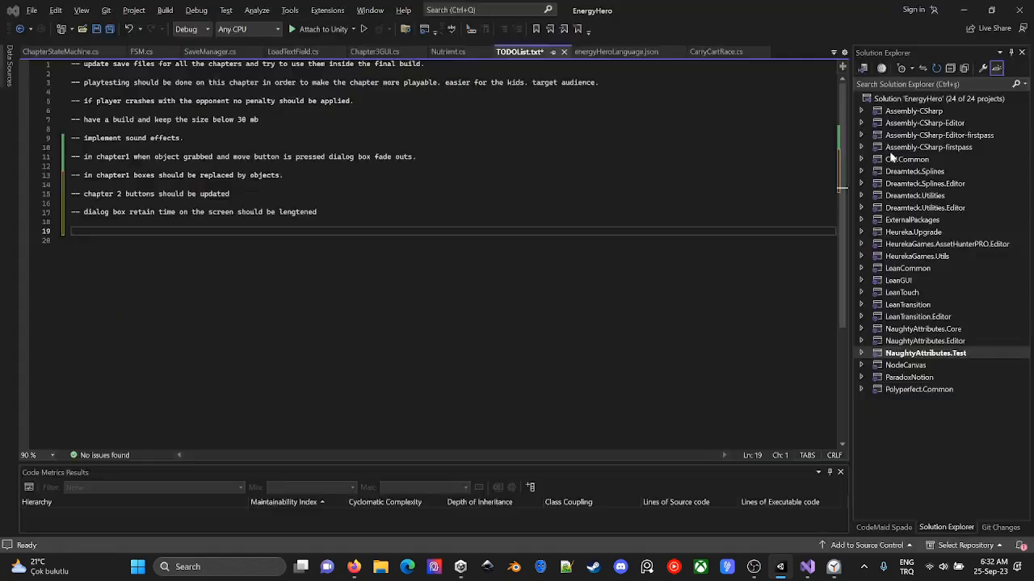
pyautogui.write('welcome ball')
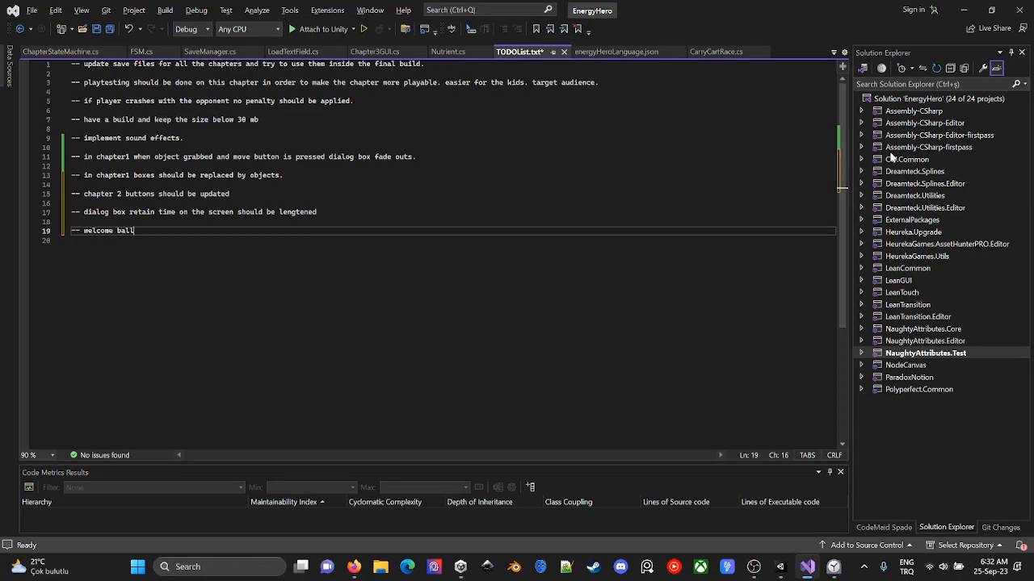
pyautogui.press('BackSpace')
pyautogui.press('BackSpace')
pyautogui.press('BackSpace')
pyautogui.press('BackSpace')
pyautogui.write('ballooo')
pyautogui.write(' widh ')
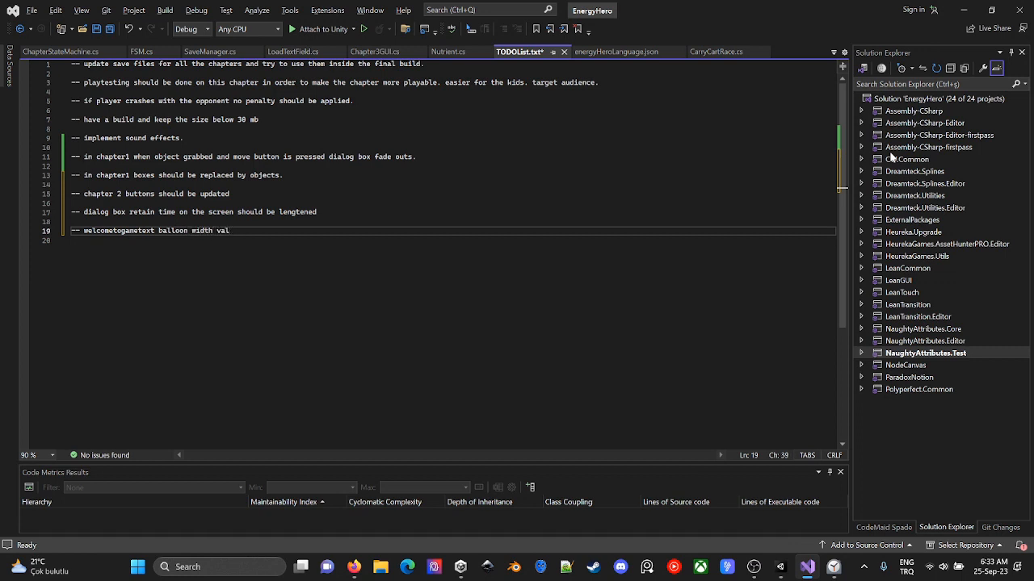
pyautogui.write('ue should be updated.')
pyautogui.hotkey('alt', 'Tab')
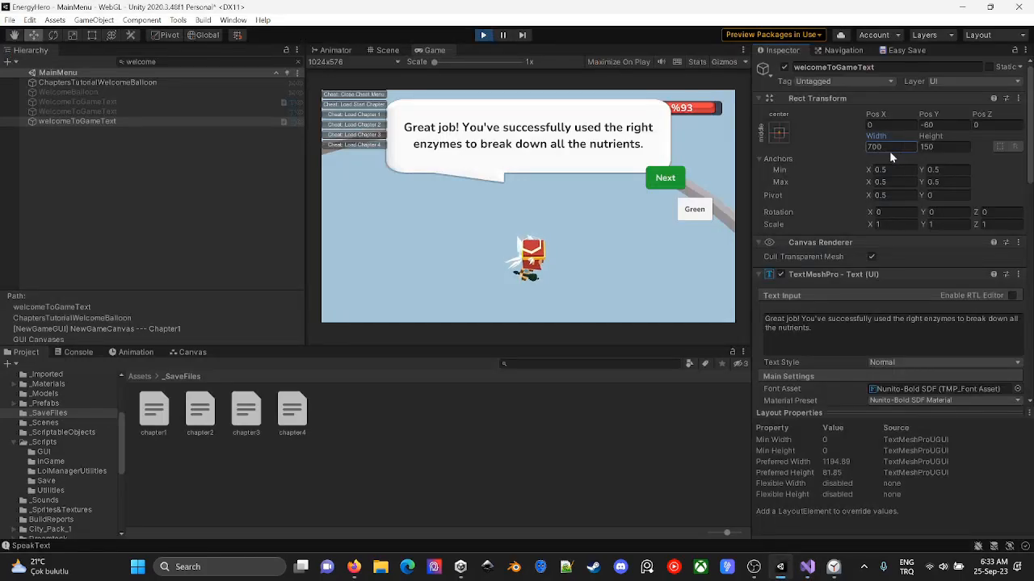
pyautogui.hotkey('alt', 'Tab')
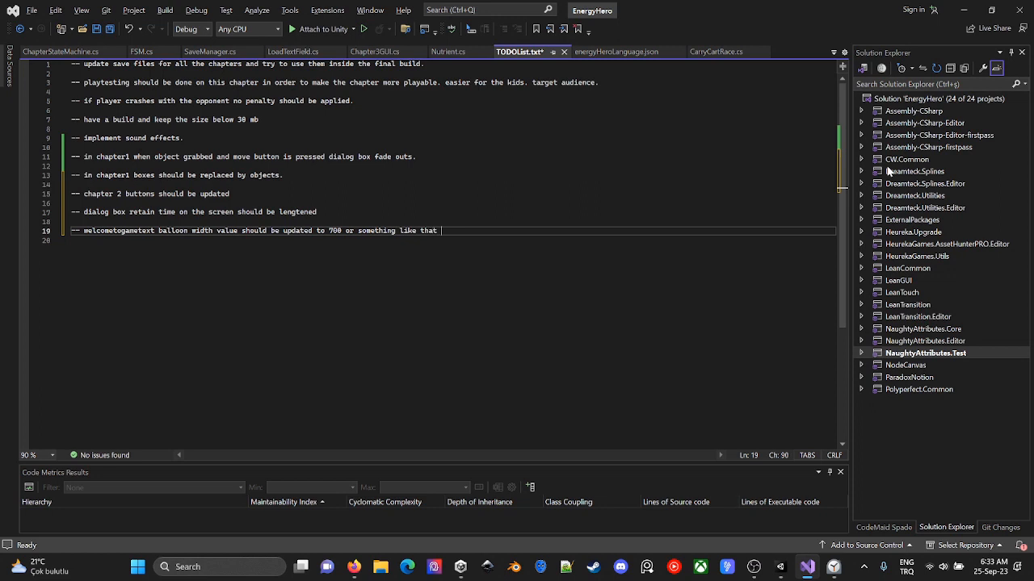
pyautogui.press('BackSpace')
pyautogui.press('BackSpace')
pyautogui.press('BackSpace')
pyautogui.press('BackSpace')
pyautogui.press('BackSpace')
pyautogui.press('BackSpace')
pyautogui.write('to that value')
pyautogui.hotkey('alt', 'Tab')
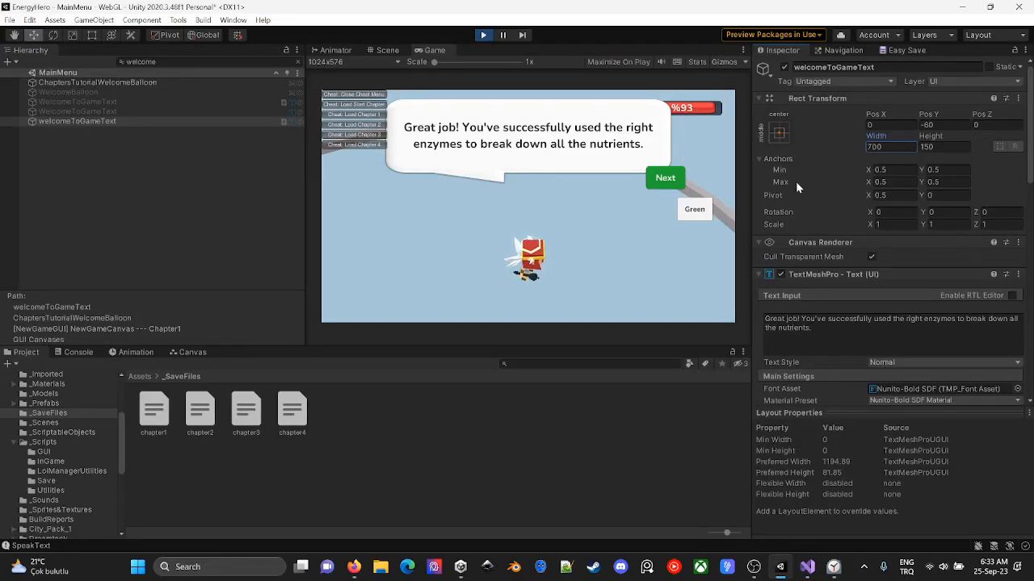
# - Advance to chapter 3, find Easy Save 3 Manager with the "save" filter and save the game state
pyautogui.click(669, 185)
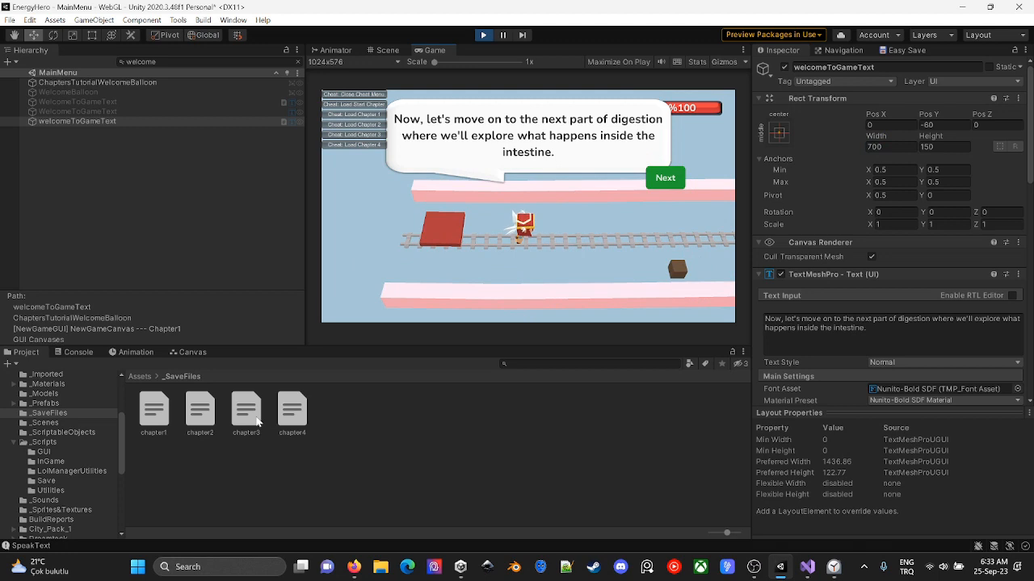
pyautogui.click(155, 63)
pyautogui.write('save')
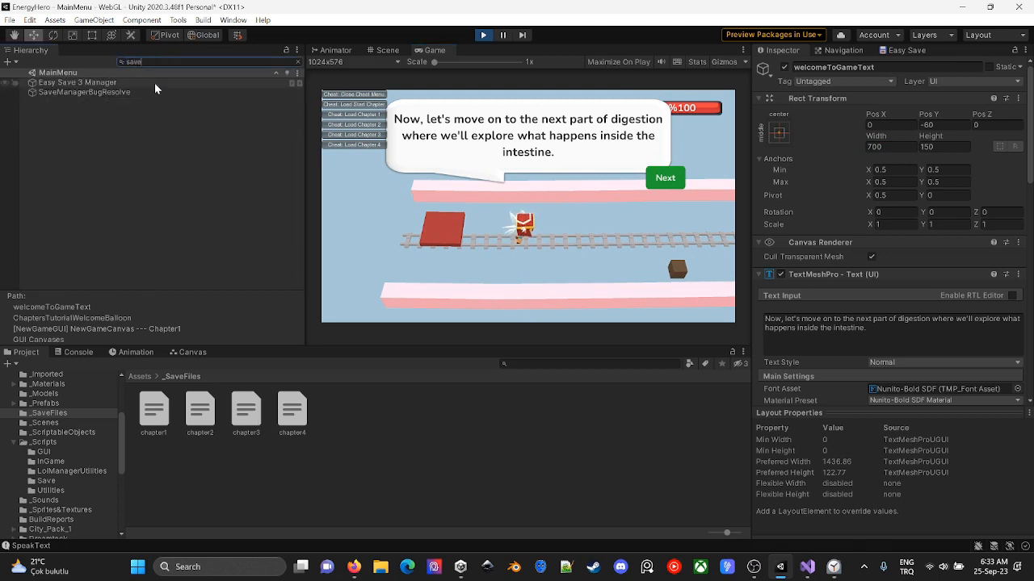
pyautogui.click(154, 84)
pyautogui.click(945, 356)
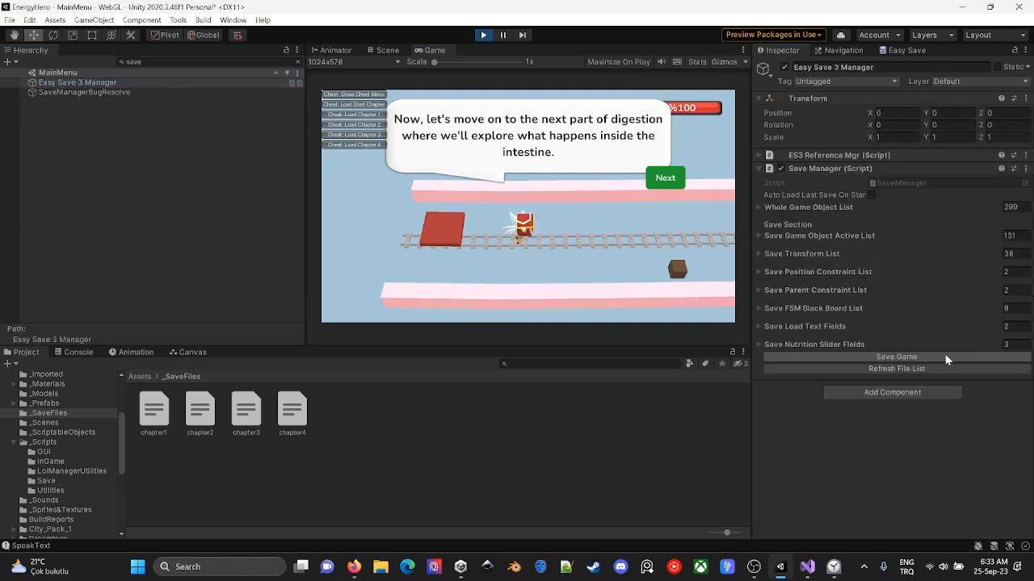
# - Delete the old chapter3 file from _SaveFiles and rename the 06;33;42 save as chapter3
pyautogui.click(407, 448)
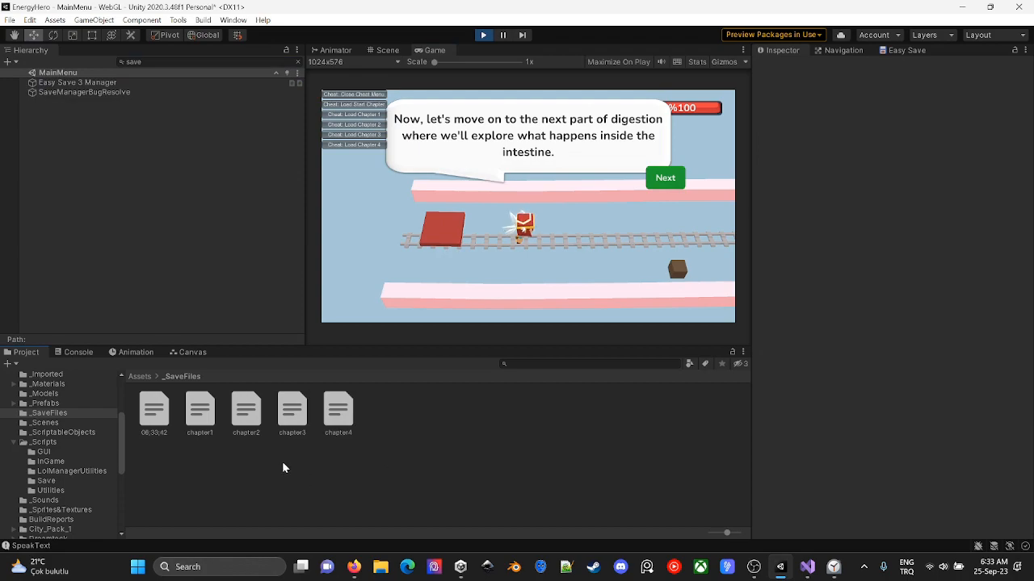
pyautogui.click(277, 436)
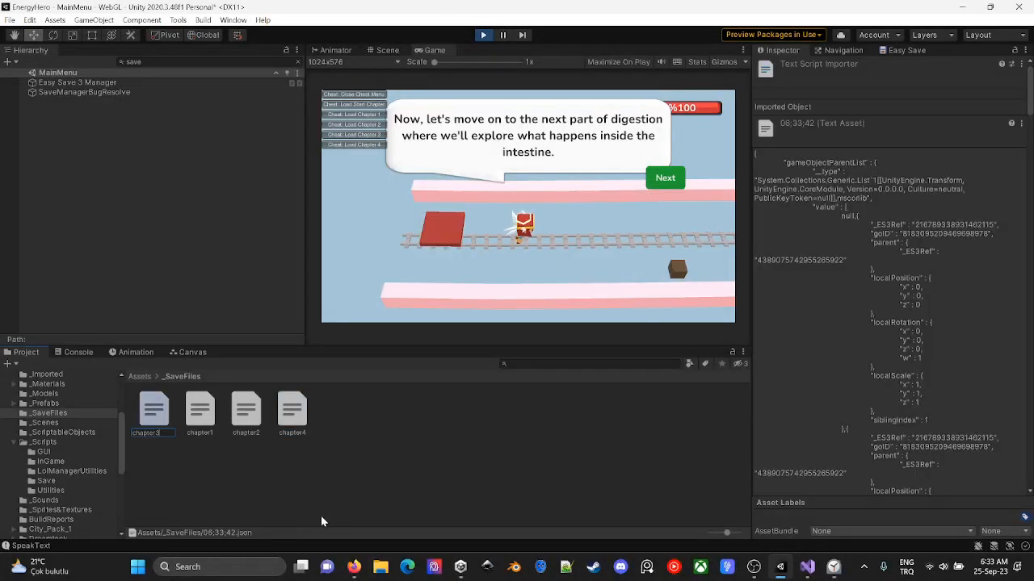
# - Advance the chapter 3 intestine dialogue and play the cart section through to its completion dialogue
pyautogui.click(668, 182)
pyautogui.click(667, 184)
pyautogui.click(668, 183)
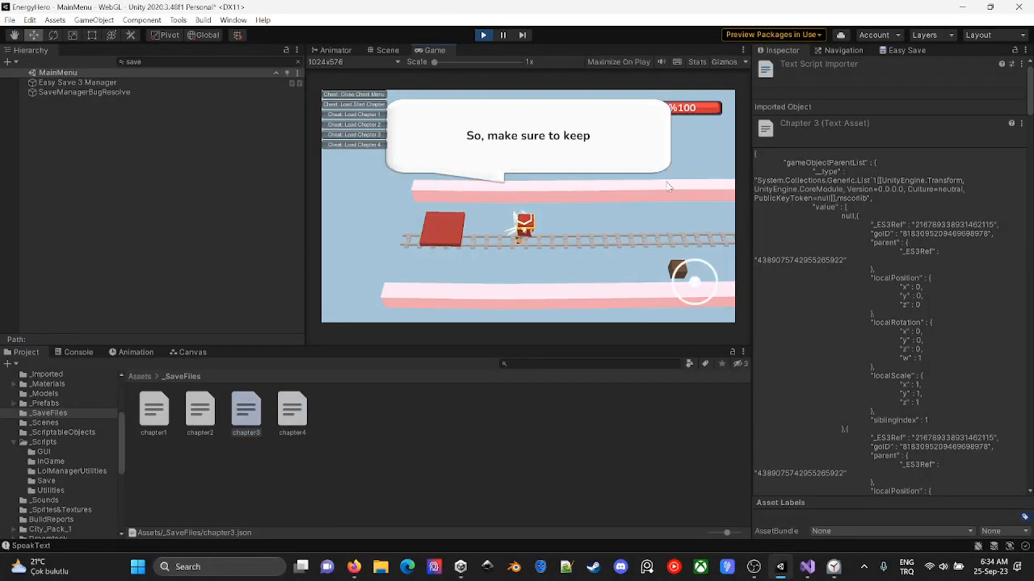
pyautogui.click(667, 183)
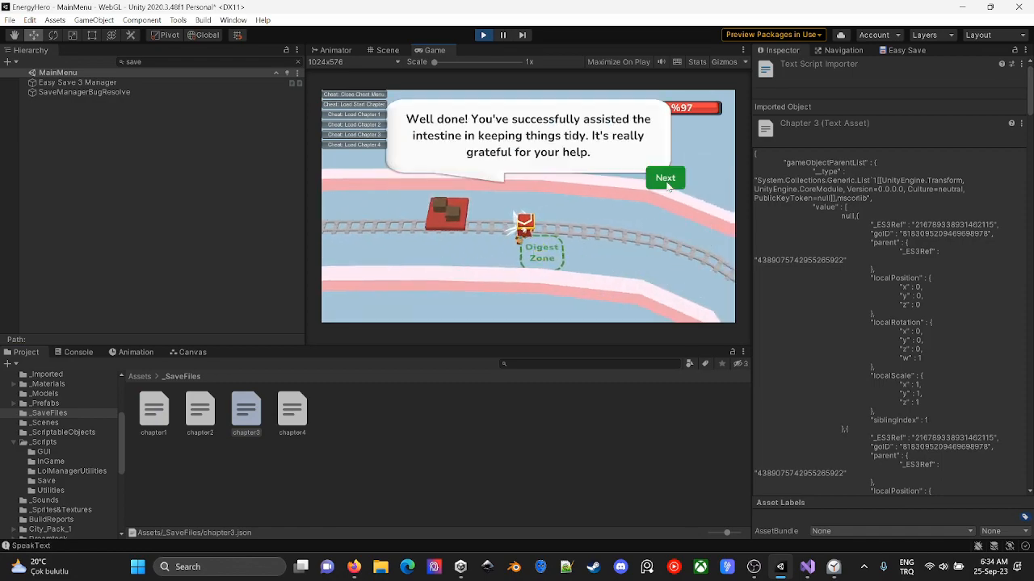
# - Add "-- chapter 3 nutrient and waste count should be increased." to TODOList.txt in Visual Studio and return to Unity
pyautogui.hotkey('alt', 'Tab')
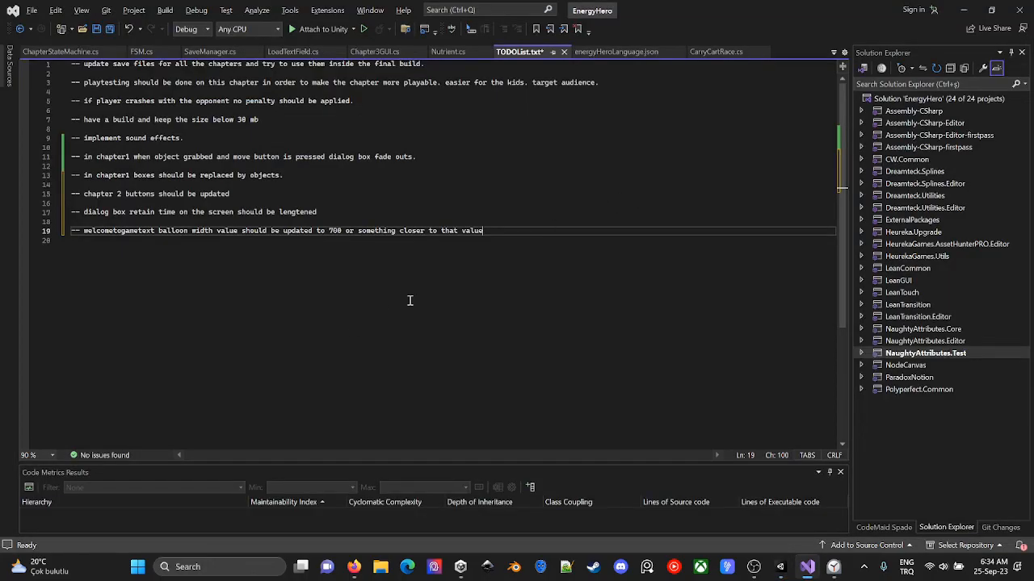
pyautogui.press('Return')
pyautogui.press('Return')
pyautogui.write('-- chapter 3')
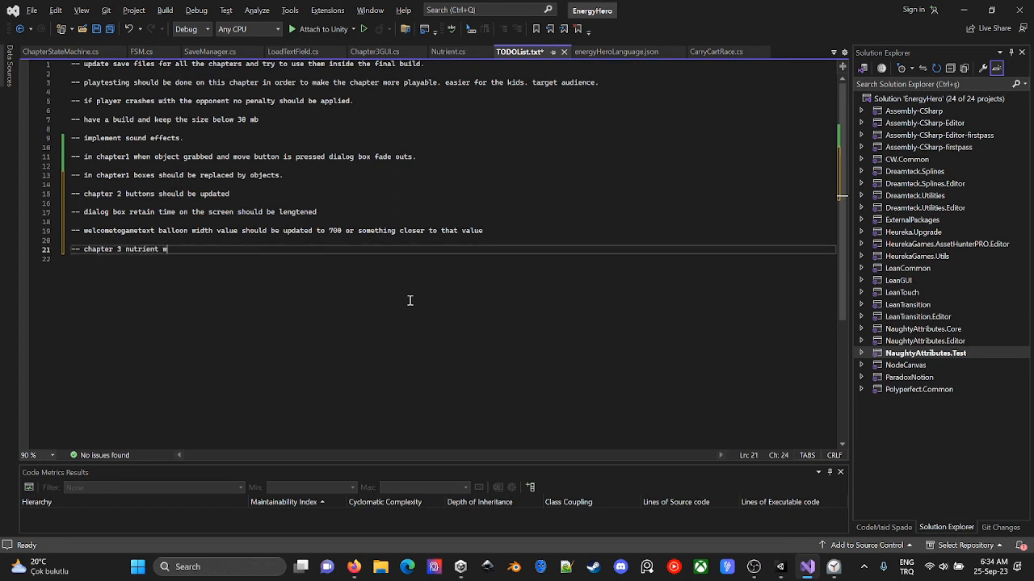
pyautogui.write('nutrient and waste count dho')
pyautogui.press('BackSpace')
pyautogui.press('BackSpace')
pyautogui.press('BackSpace')
pyautogui.write('should be increased.')
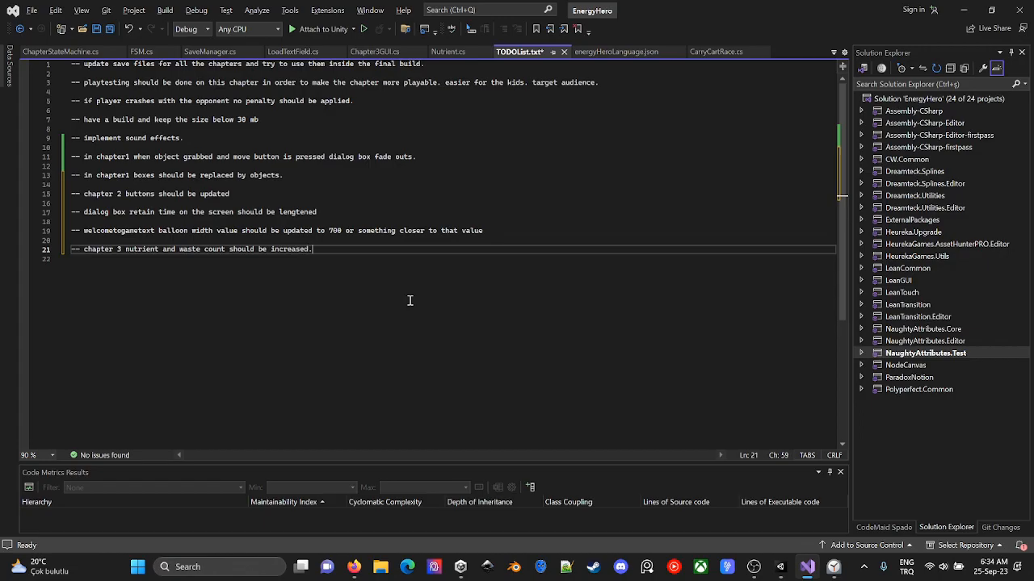
pyautogui.hotkey('alt', 'Tab')
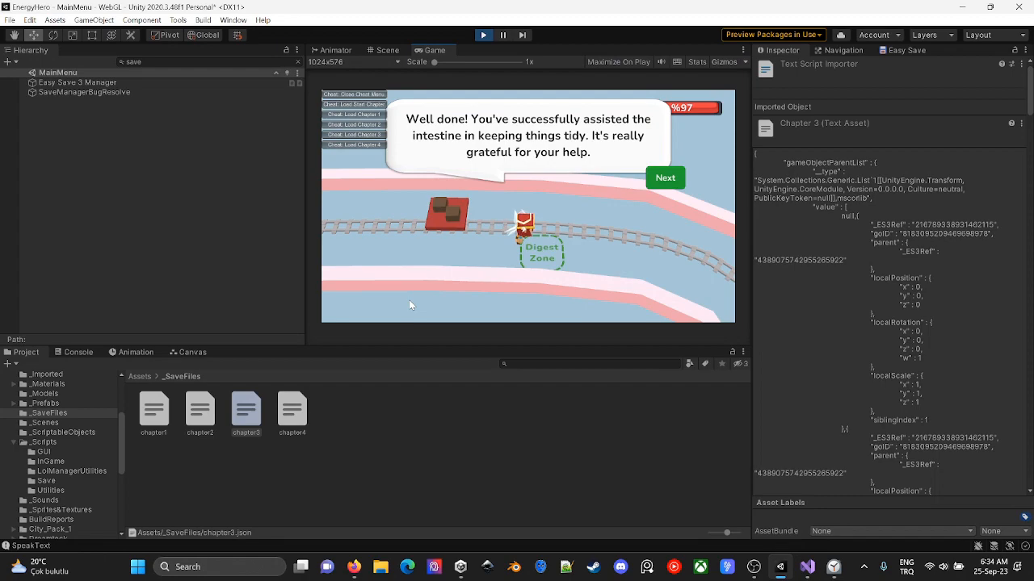
# - Save TODOList.txt in Visual Studio, return to Unity and stop the game's play mode
pyautogui.hotkey('alt', 'Tab')
pyautogui.click(586, 196)
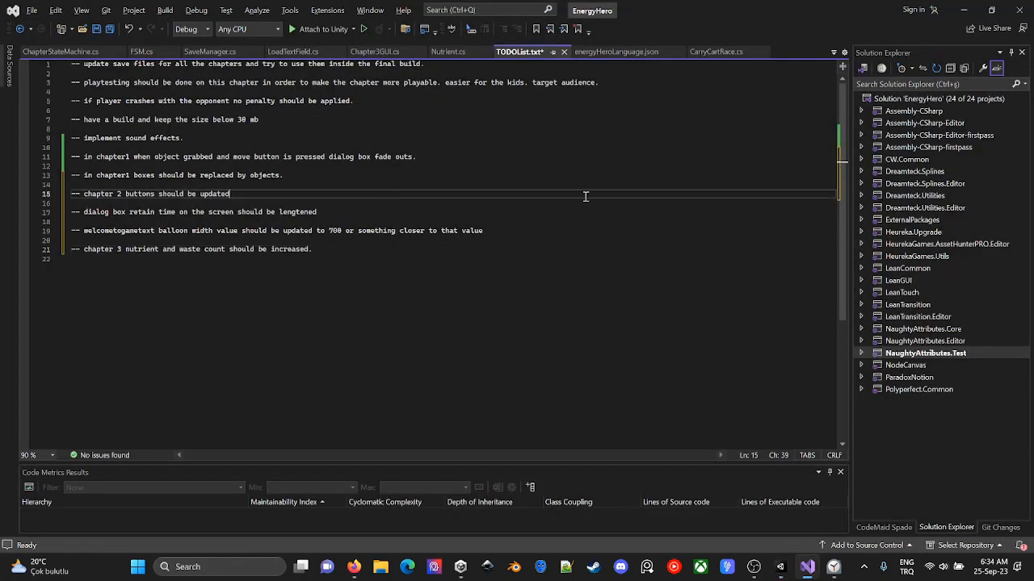
pyautogui.hotkey('ctrl', 's')
pyautogui.hotkey('alt', 'Tab')
pyautogui.click(483, 37)
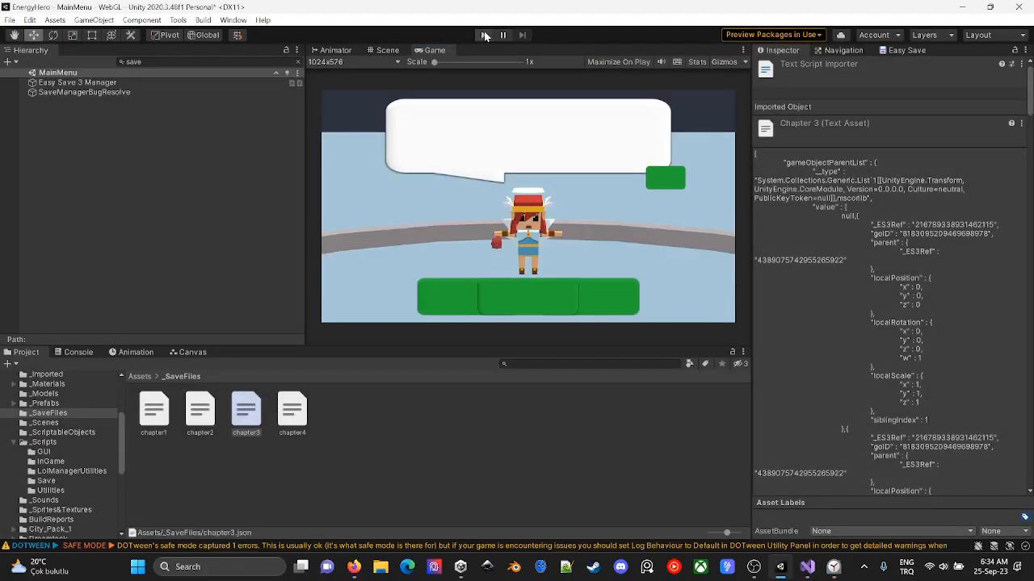
pyautogui.click(484, 37)
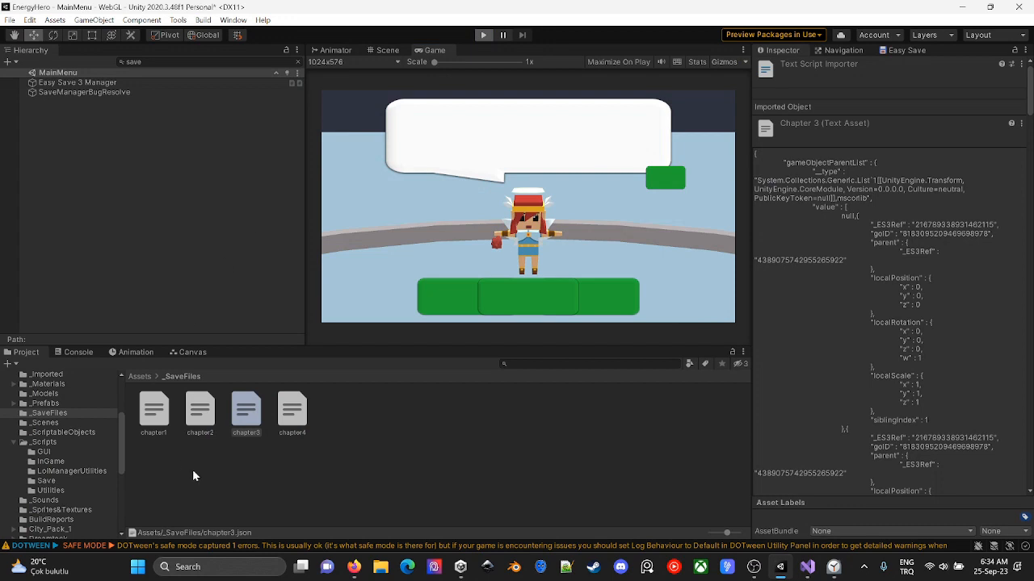
# - Start a new game, refresh the file list of Easy Save 3 Manager's Save Manager and load the chapter2 save
pyautogui.click(475, 288)
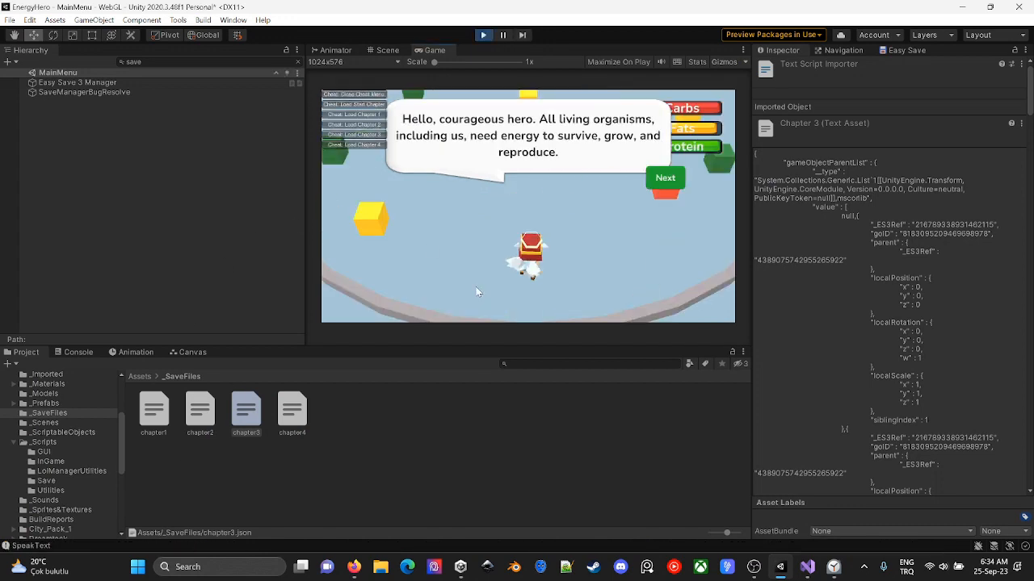
pyautogui.click(157, 83)
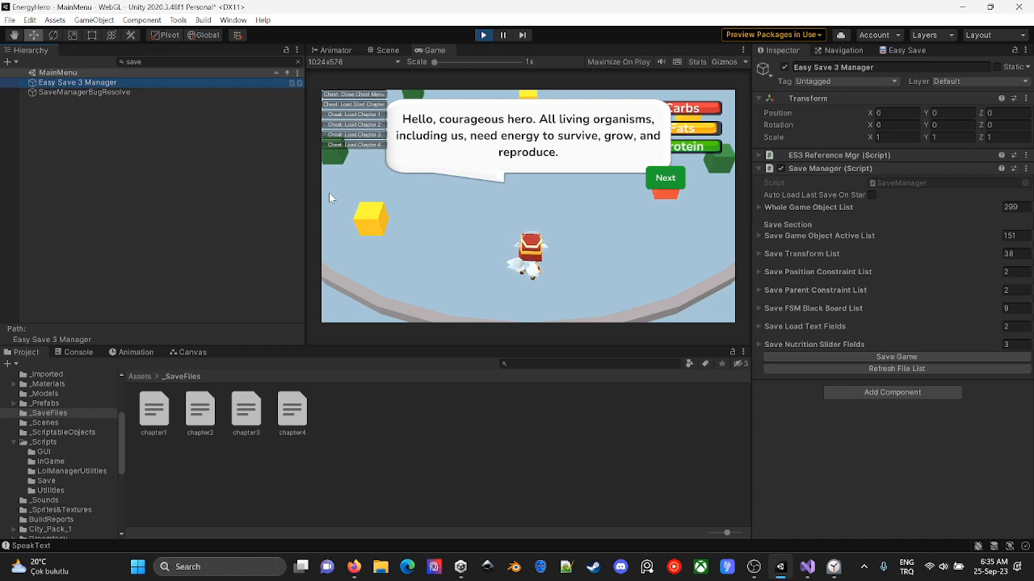
pyautogui.click(876, 367)
pyautogui.click(890, 380)
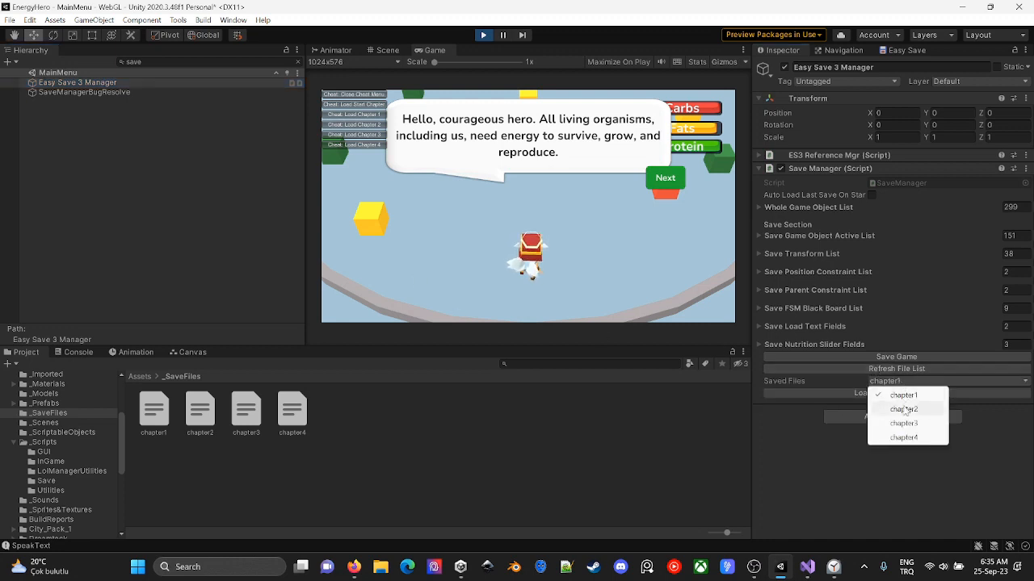
pyautogui.click(903, 394)
pyautogui.click(904, 393)
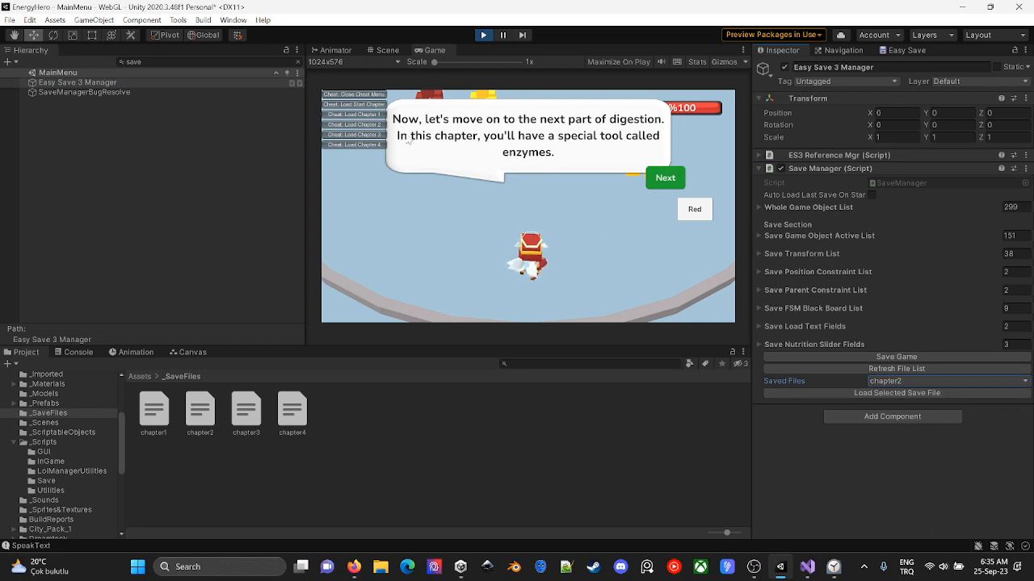
# - Advance through the chapter 2 enzyme dialogue until the character can be controlled
pyautogui.click(664, 180)
pyautogui.click(665, 180)
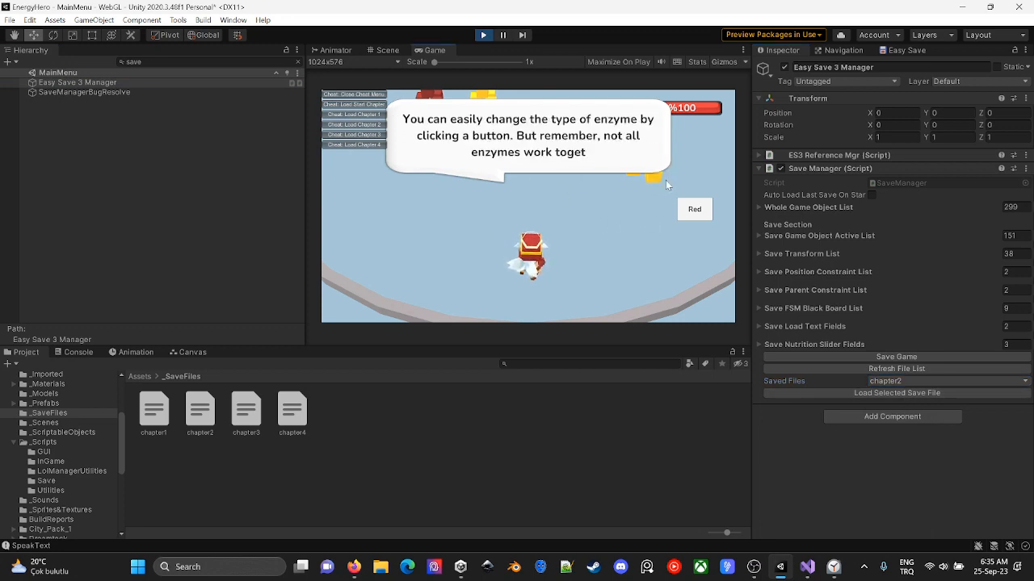
pyautogui.click(665, 180)
pyautogui.click(665, 179)
pyautogui.click(666, 179)
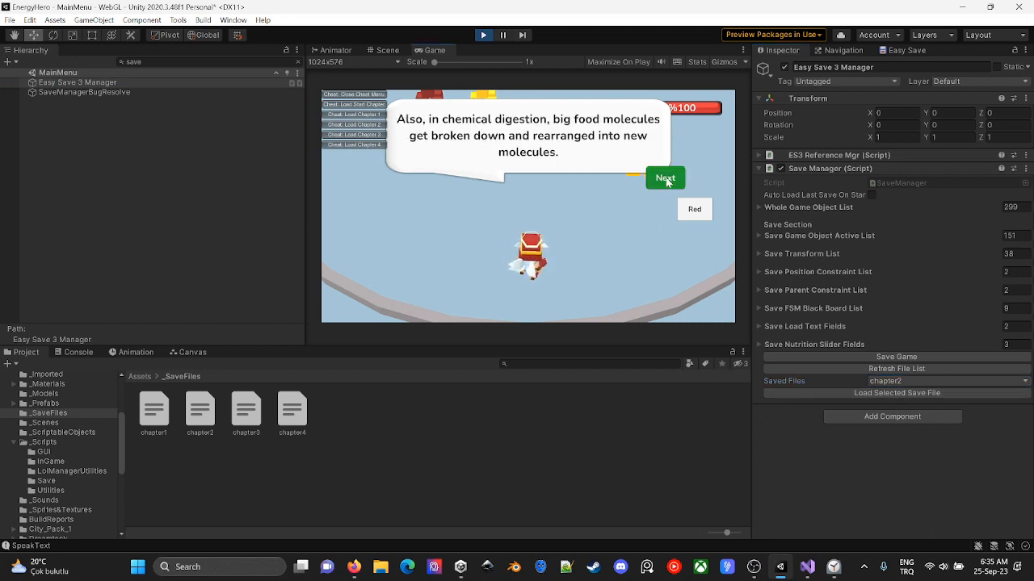
pyautogui.click(666, 178)
pyautogui.click(666, 178)
pyautogui.click(666, 179)
# - Play the chapter 2 section, moving between nutrients, switching enzyme colors and digesting, and stop the game's play mode
pyautogui.press('w')
pyautogui.press('d')
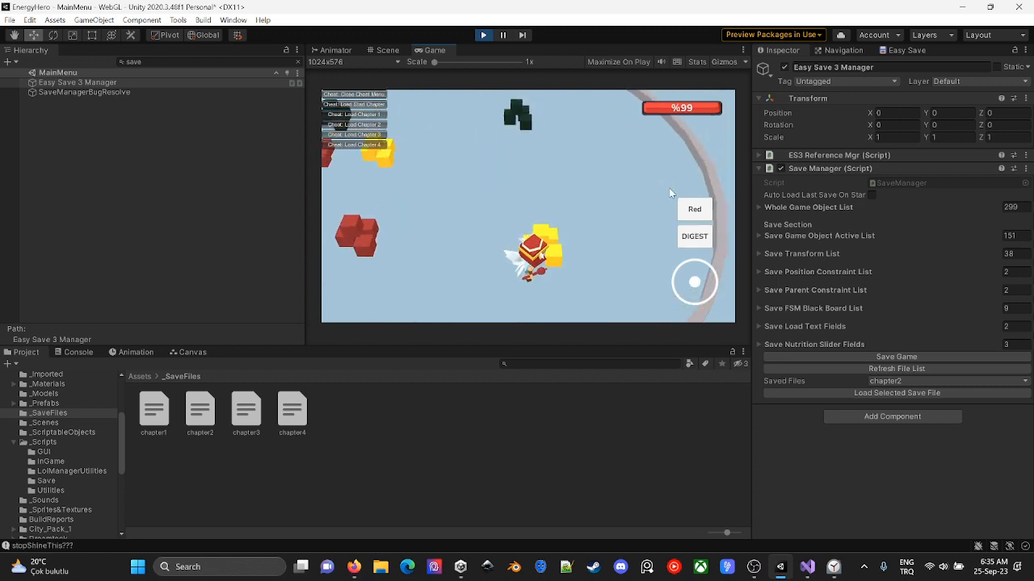
pyautogui.click(694, 240)
pyautogui.press('s')
pyautogui.press('a')
pyautogui.press('a')
pyautogui.press('w')
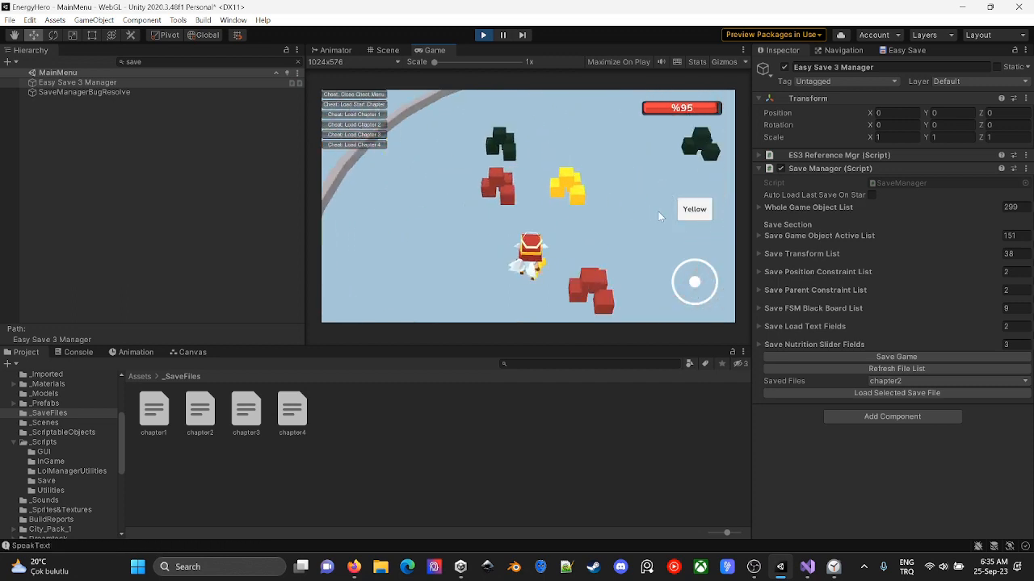
pyautogui.click(696, 211)
pyautogui.click(702, 234)
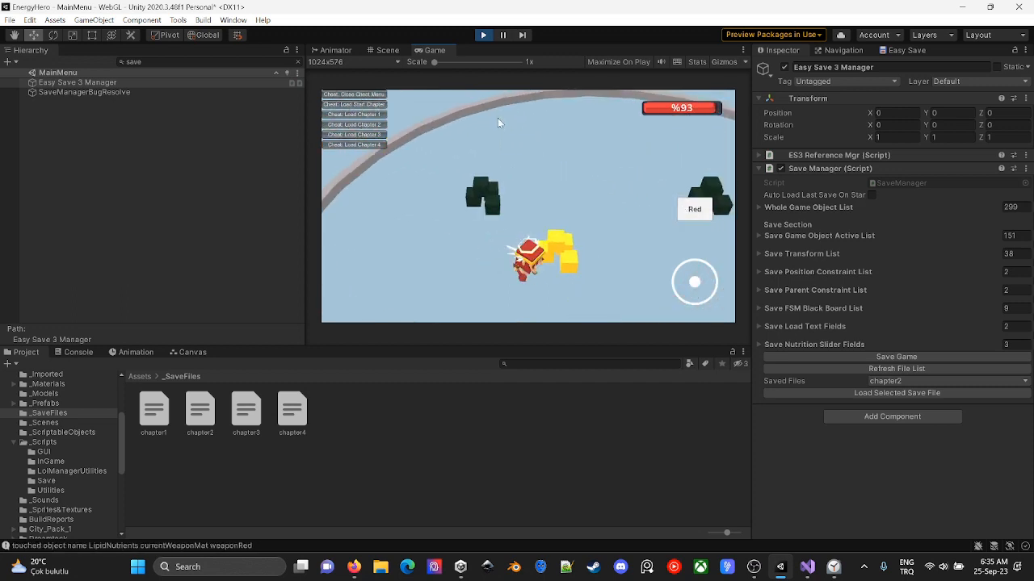
pyautogui.press('s')
pyautogui.hotkey('ctrl', 'p')
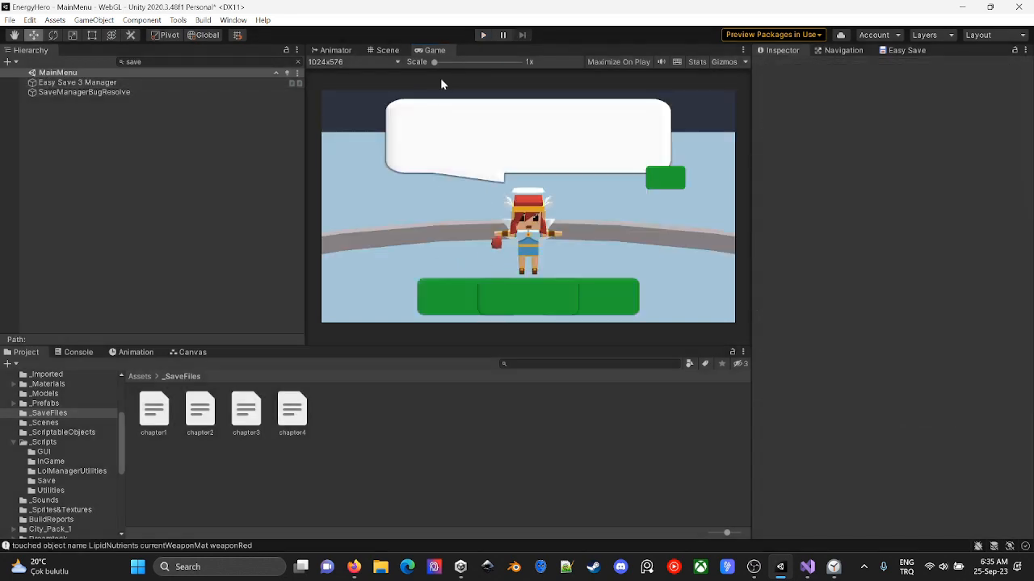
# - Run the game again, load the chapter3 save through the Save Manager and inspect the NullReferenceException in the Console
pyautogui.click(482, 36)
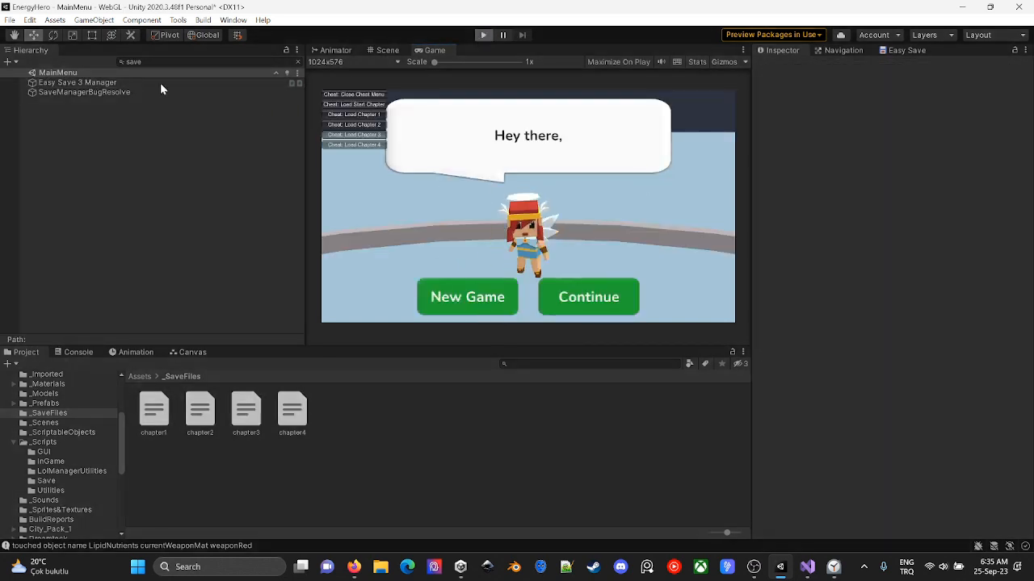
pyautogui.click(160, 84)
pyautogui.click(902, 394)
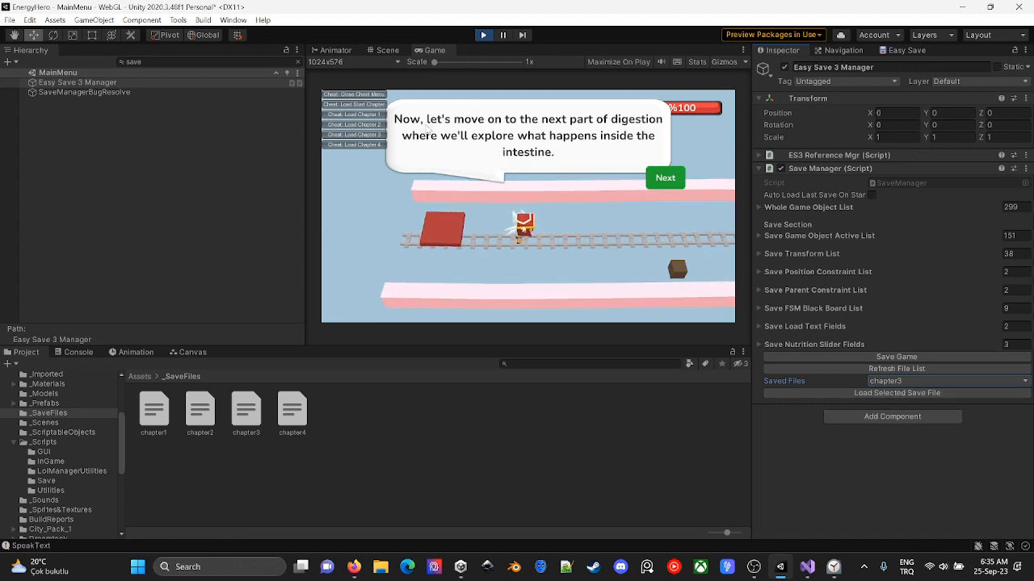
pyautogui.click(77, 353)
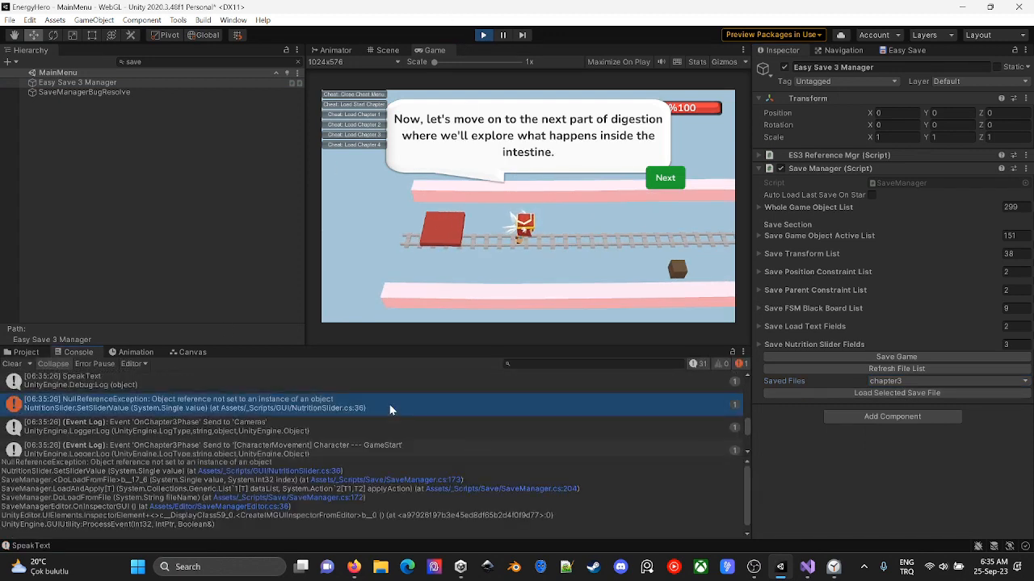
# - Review TODOList.txt in Visual Studio and, back in Unity with play mode stopped, clear the Hierarchy filter and collapse both scenes
pyautogui.hotkey('alt', 'Tab')
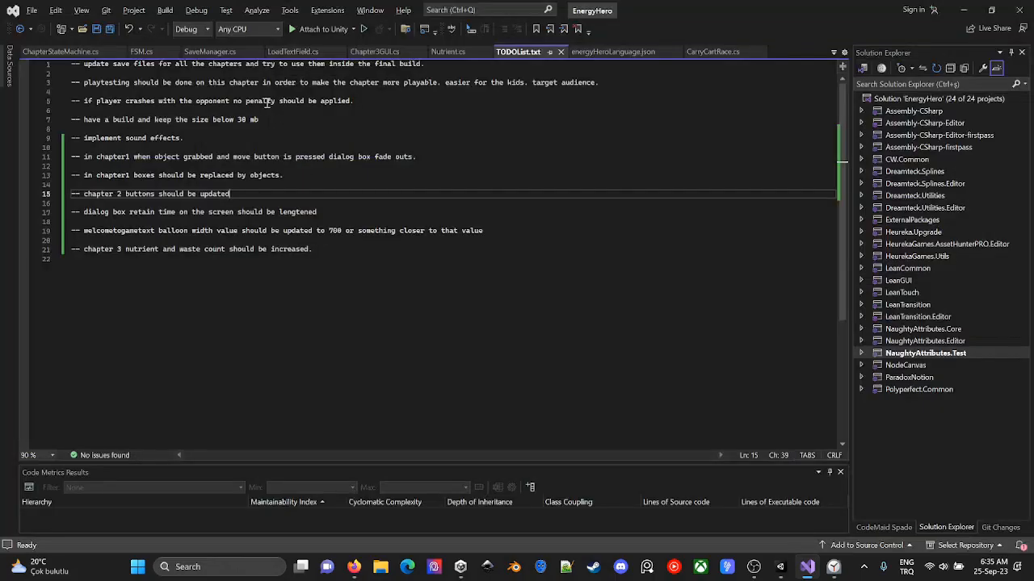
pyautogui.hotkey('alt', 'Tab')
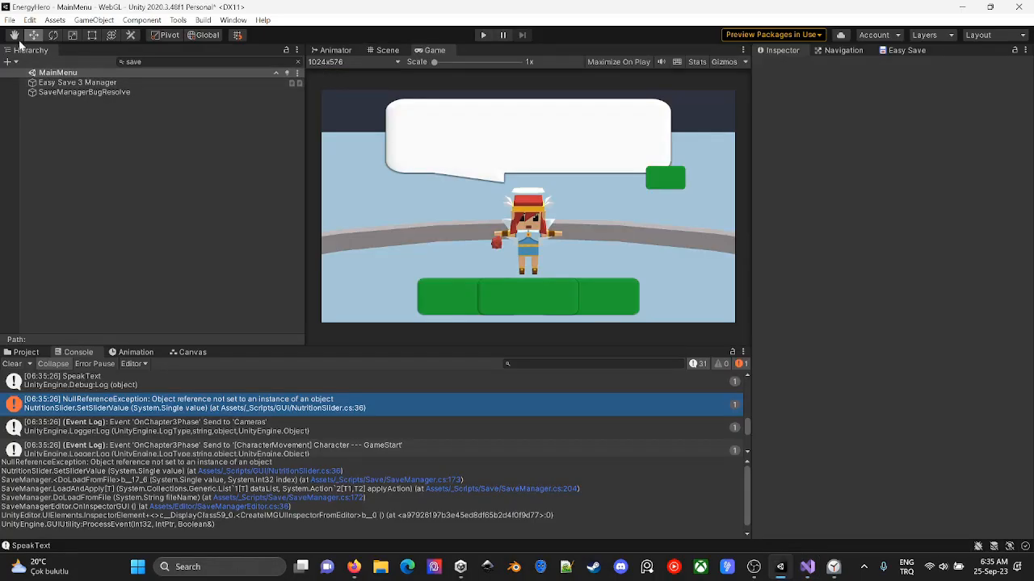
pyautogui.click(299, 62)
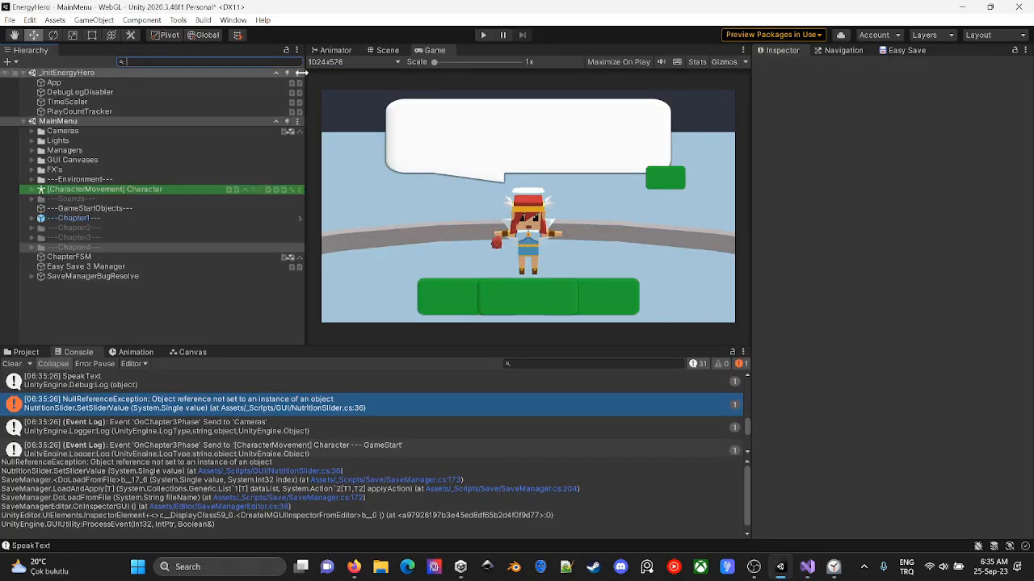
pyautogui.click(22, 122)
pyautogui.click(24, 74)
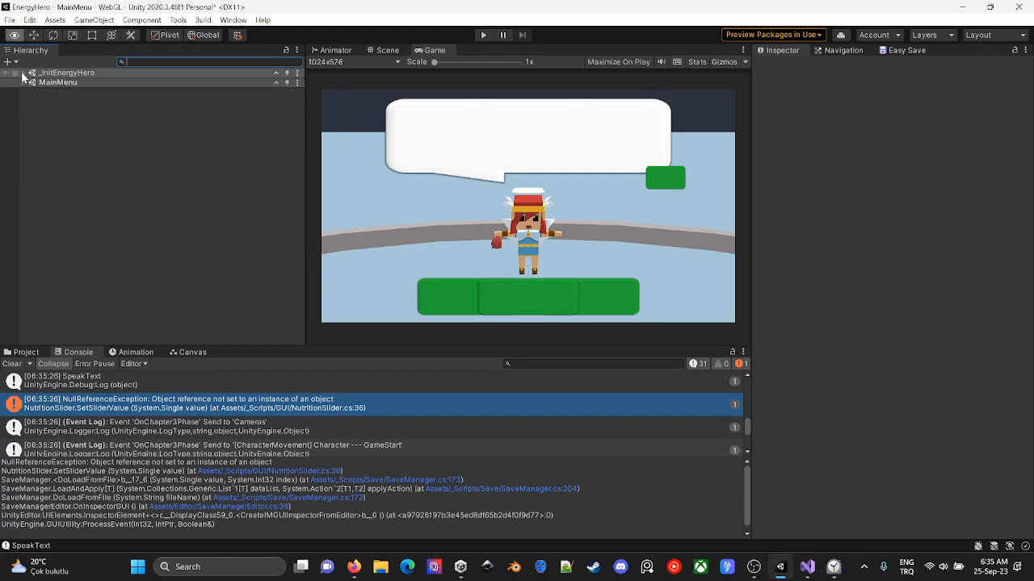
pyautogui.hotkey('alt', 'Tab')
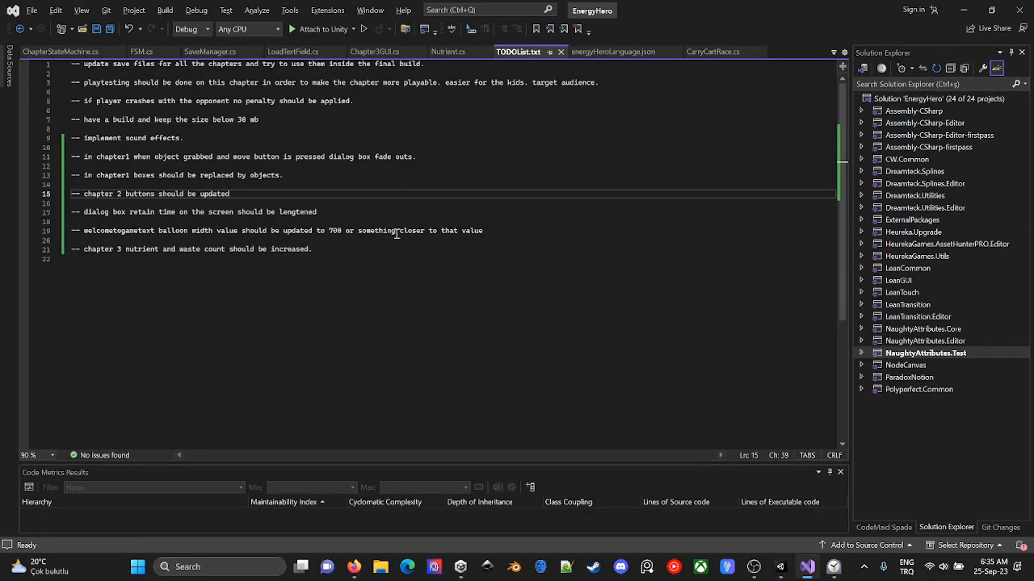
pyautogui.hotkey('alt', 'Tab')
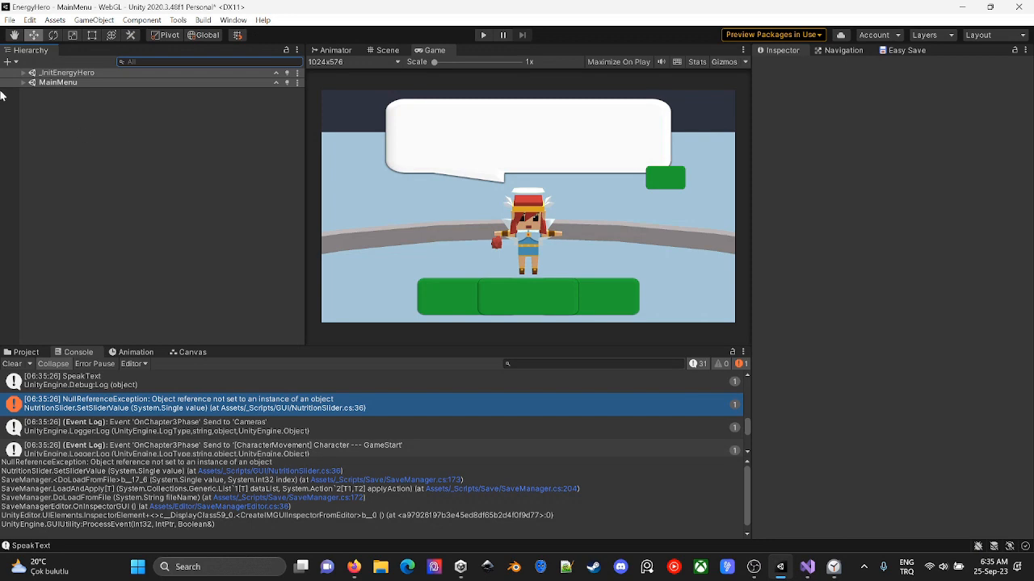
# - Review the scenes and platform in the Build Settings, close them and glance at the Scene view before returning to the Game view
pyautogui.click(10, 19)
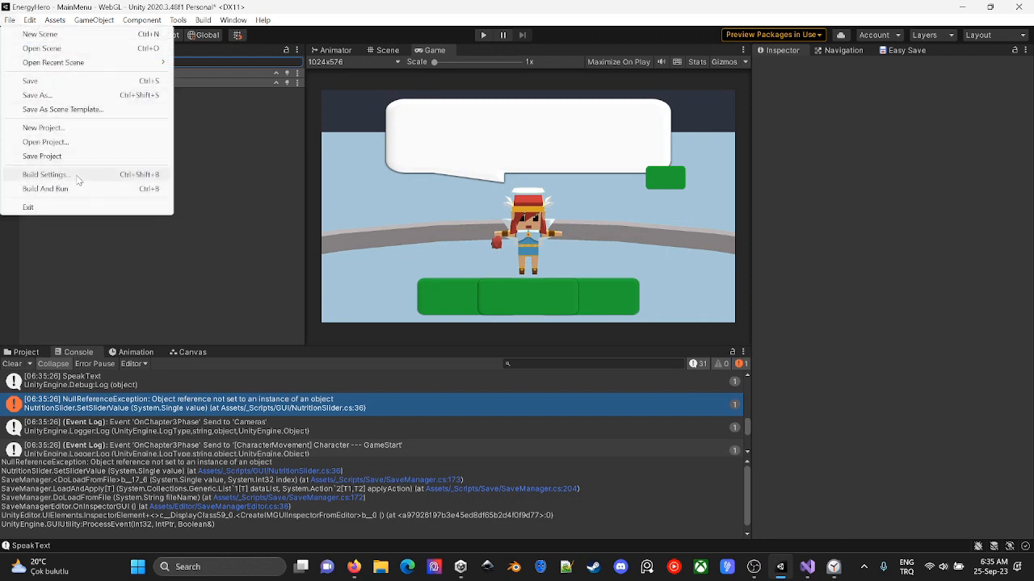
pyautogui.click(44, 174)
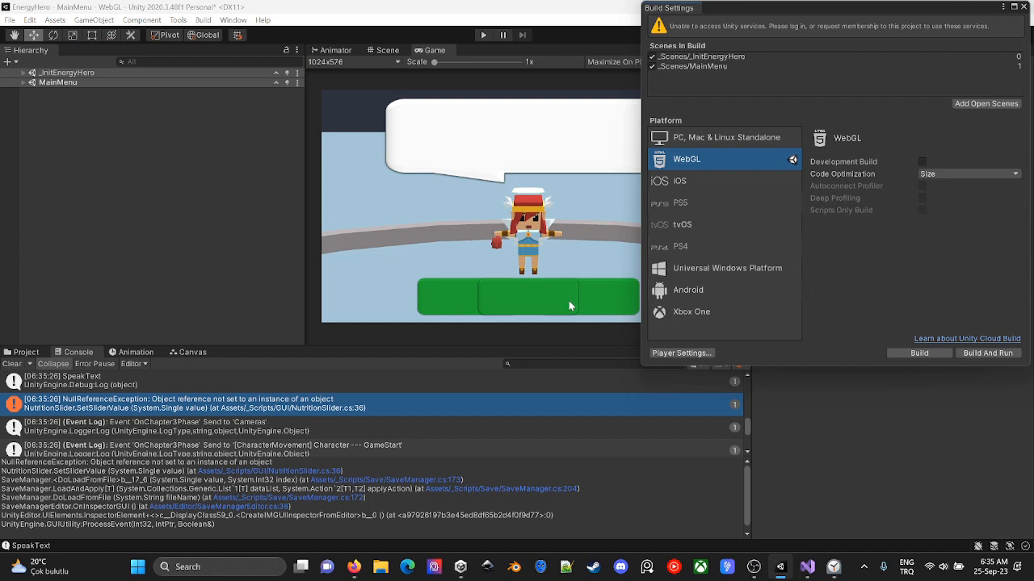
pyautogui.click(1023, 7)
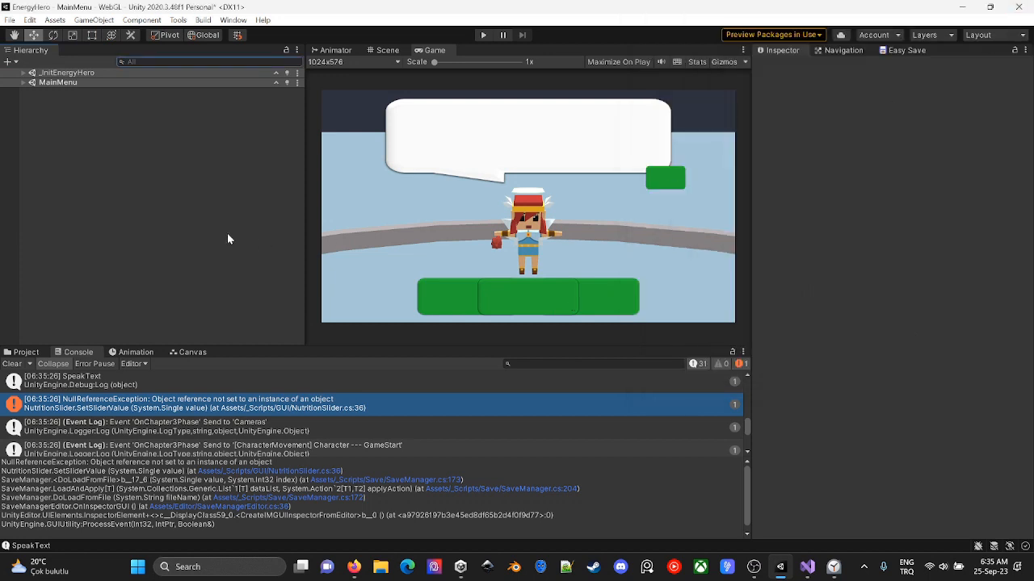
pyautogui.click(377, 51)
pyautogui.click(435, 50)
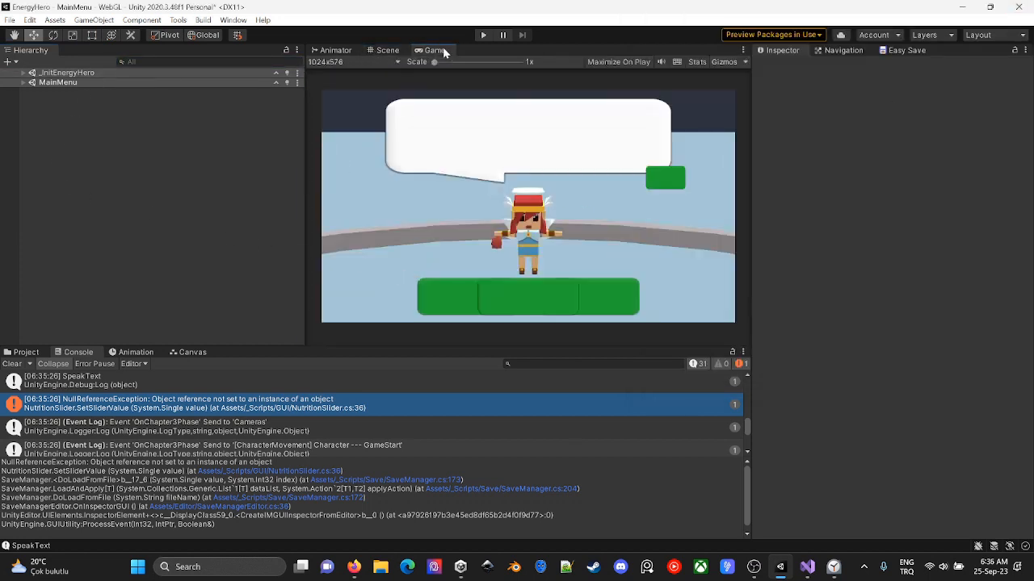
# - Filter the Hierarchy for "gui" and select the GUI Debug object
pyautogui.click(153, 61)
pyautogui.write('gui')
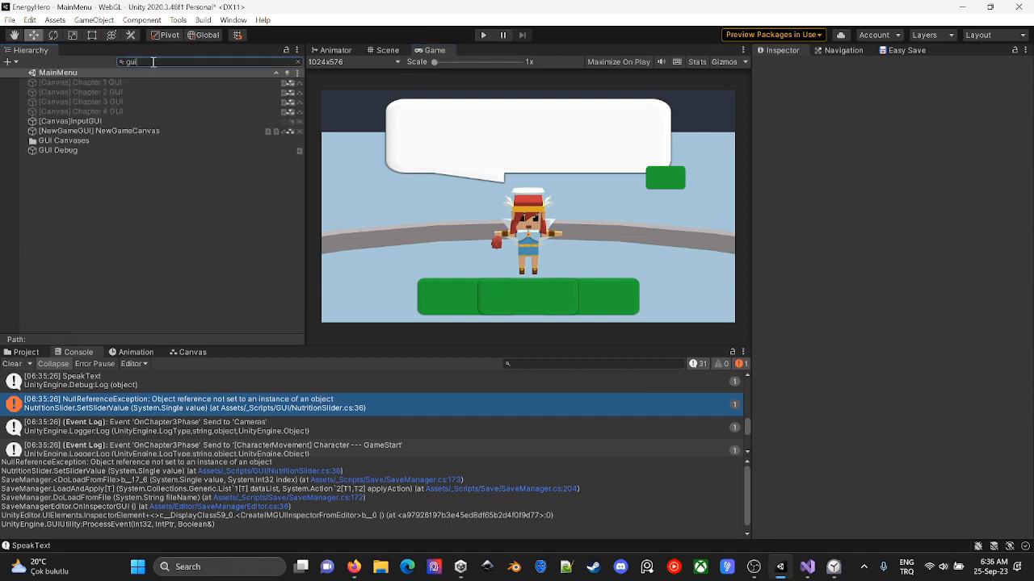
pyautogui.write('deb')
pyautogui.press('BackSpace')
pyautogui.press('BackSpace')
pyautogui.write('debu')
pyautogui.press('BackSpace')
pyautogui.press('BackSpace')
pyautogui.press('BackSpace')
pyautogui.press('BackSpace')
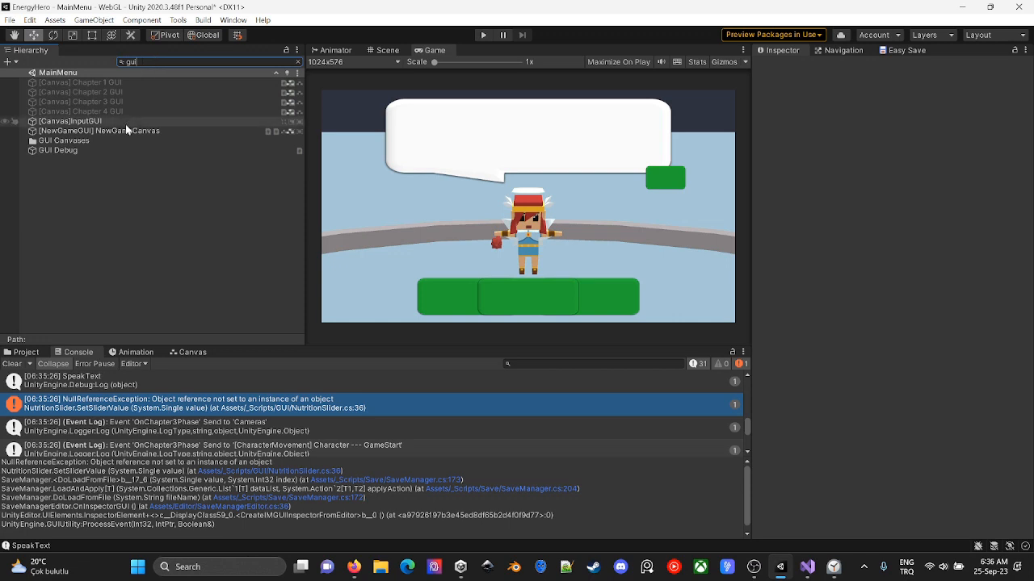
pyautogui.click(61, 150)
# - Open the GUIDebug script in Visual Studio, examine its LoadChapter methods and briefly run the game in Unity to compare
pyautogui.doubleClick(923, 168)
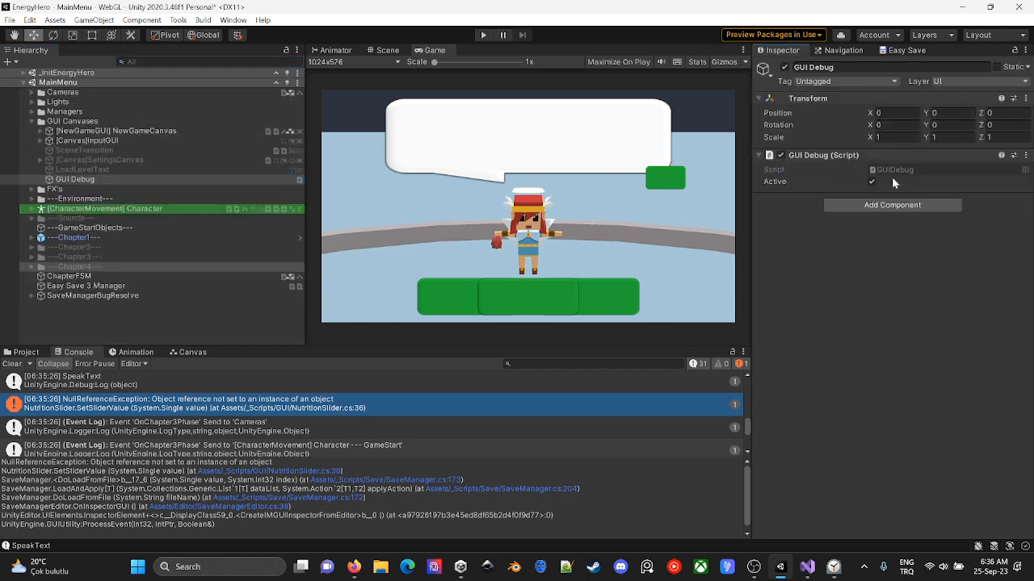
pyautogui.scroll(-10, 391, 277)
pyautogui.scroll(-6, 391, 277)
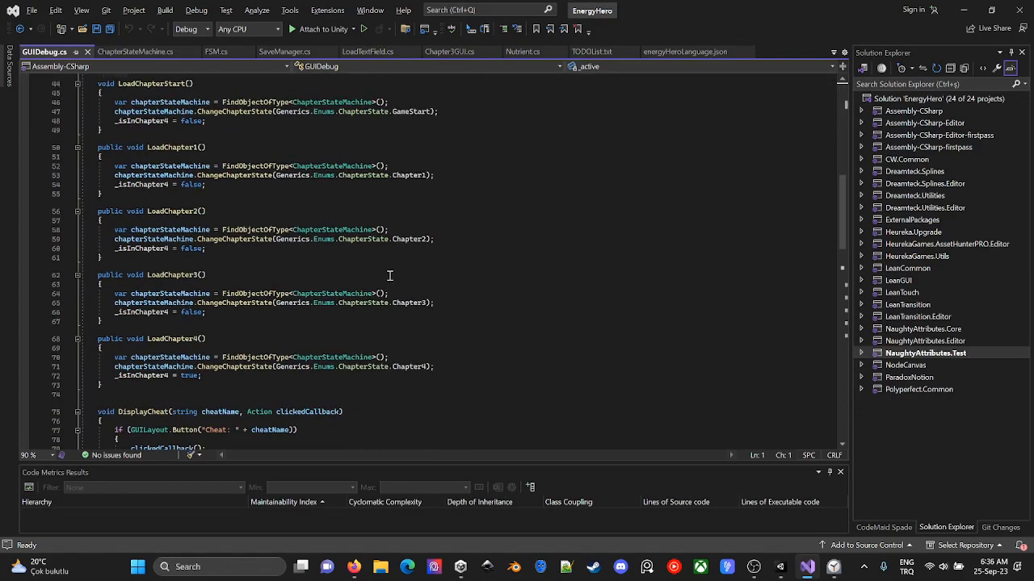
pyautogui.hotkey('alt', 'Tab')
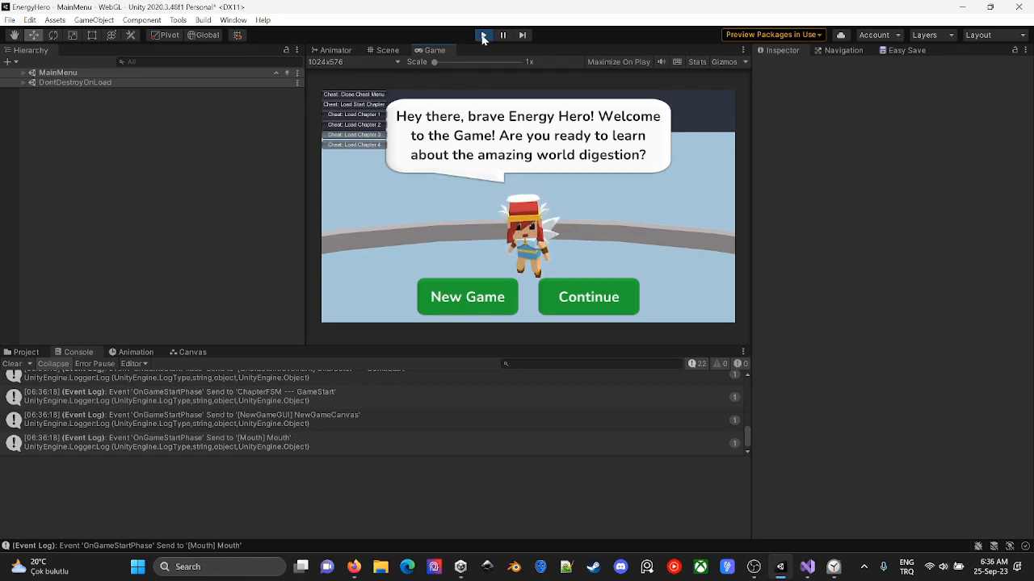
pyautogui.hotkey('alt', 'Tab')
pyautogui.click(472, 203)
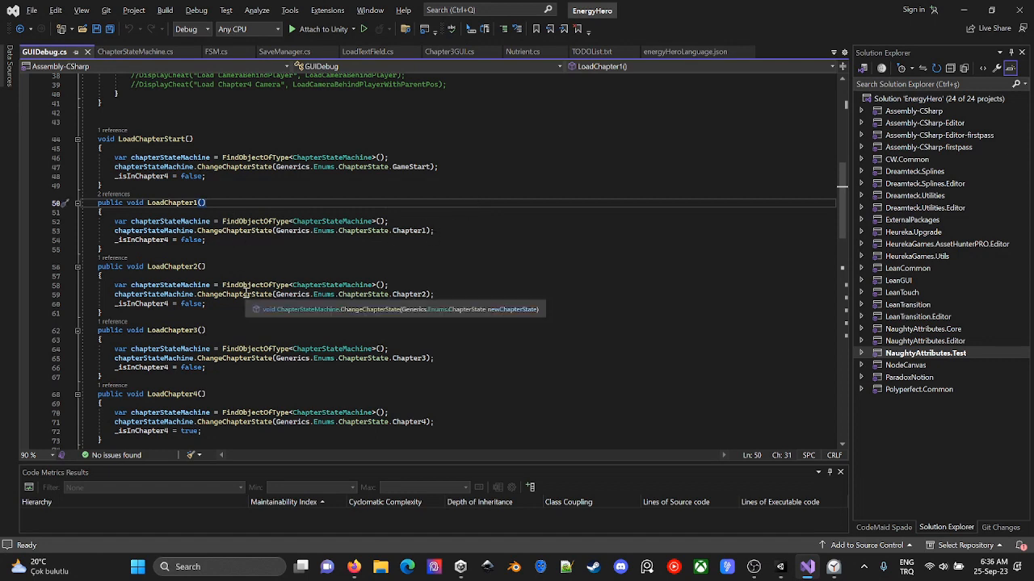
# - Back in Unity, filter the Hierarchy for "sav", select Easy Save 3 Manager and open its SaveManager script
pyautogui.hotkey('alt', 'Tab')
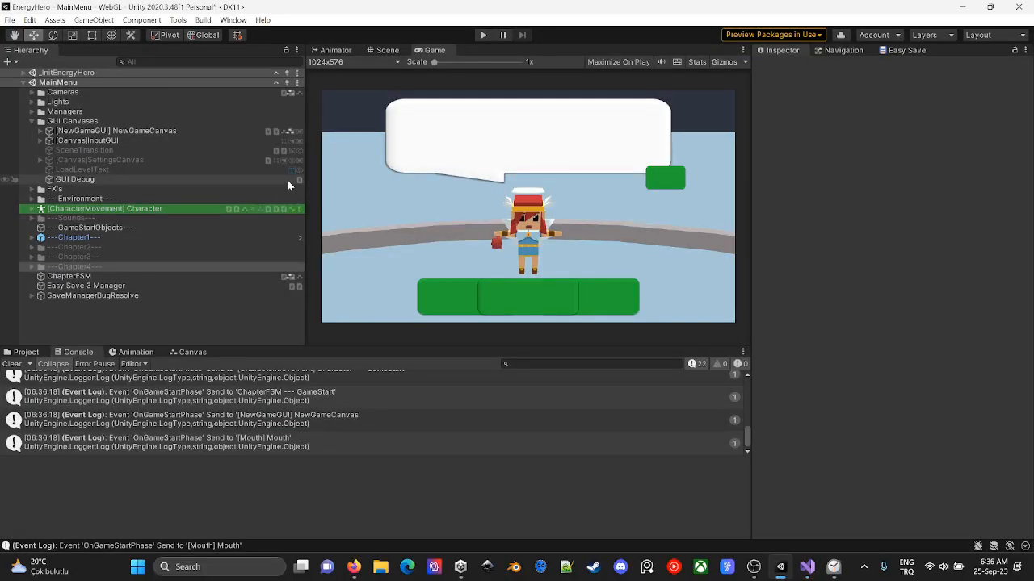
pyautogui.write('sav')
pyautogui.click(154, 84)
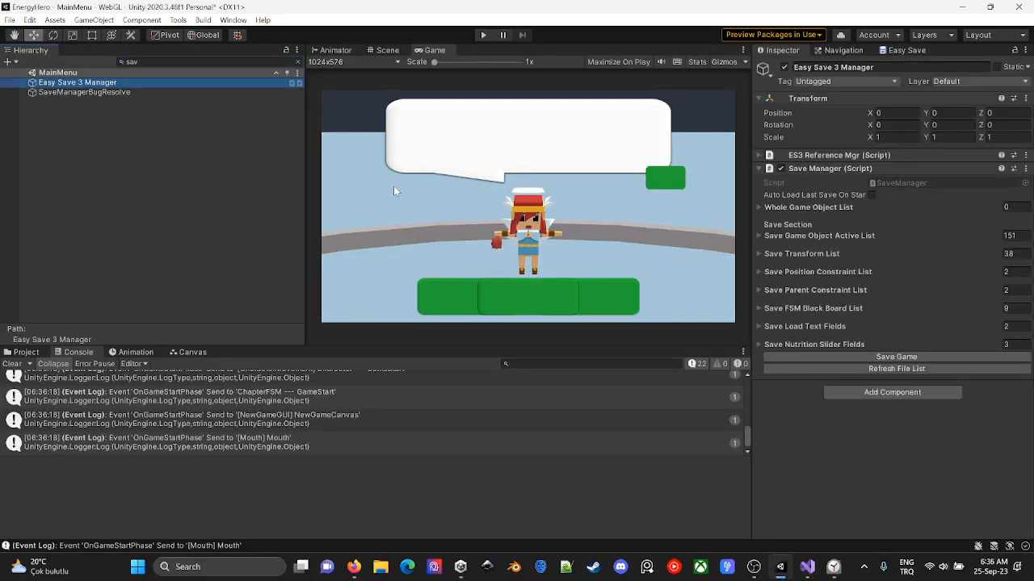
pyautogui.doubleClick(911, 183)
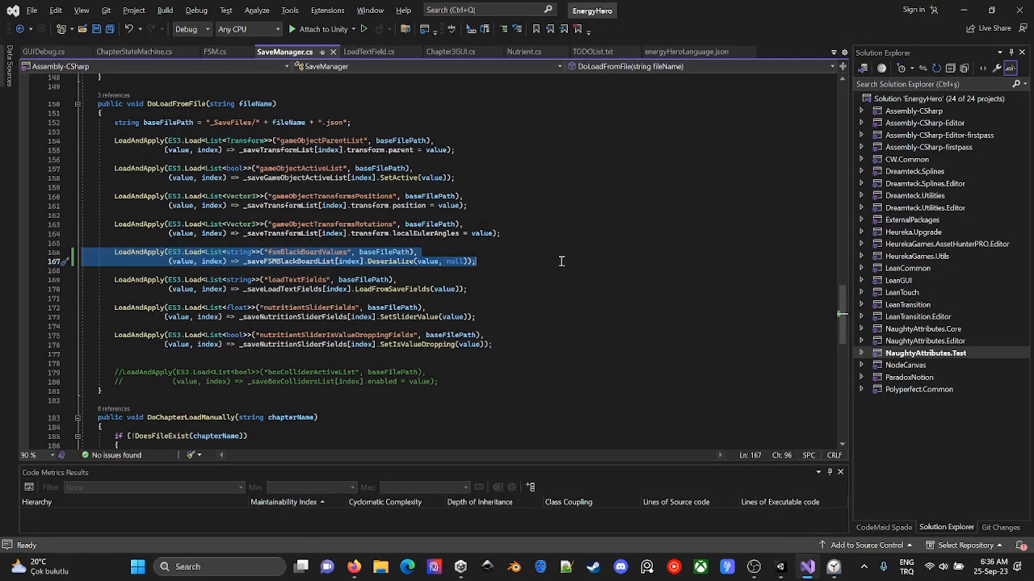
# - Examine the DoChapterLoadManually, DoLoadFromFile and DoSaveFile methods in SaveManager.cs
pyautogui.scroll(-1, 560, 261)
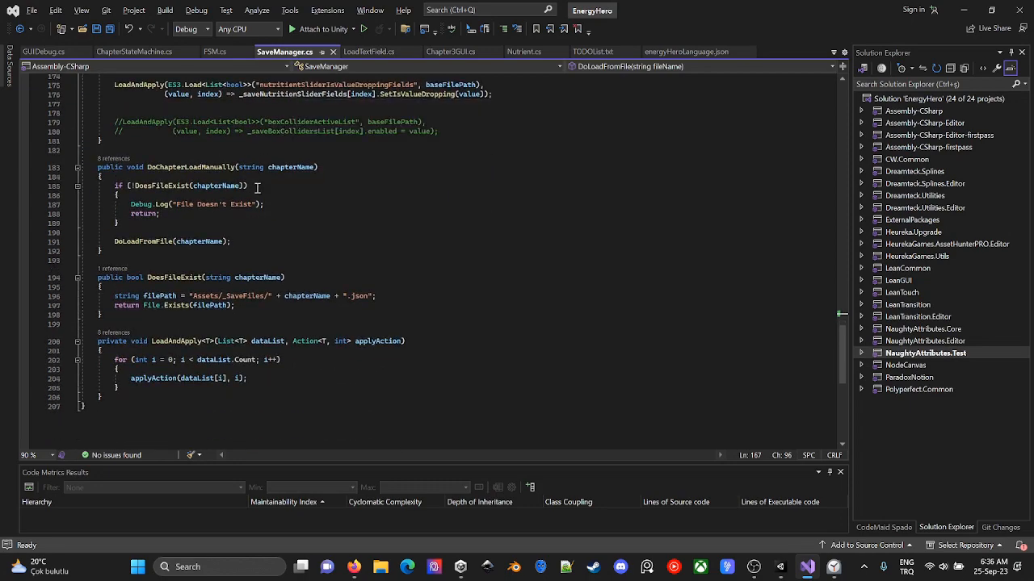
pyautogui.click(236, 167)
pyautogui.scroll(18, 469, 277)
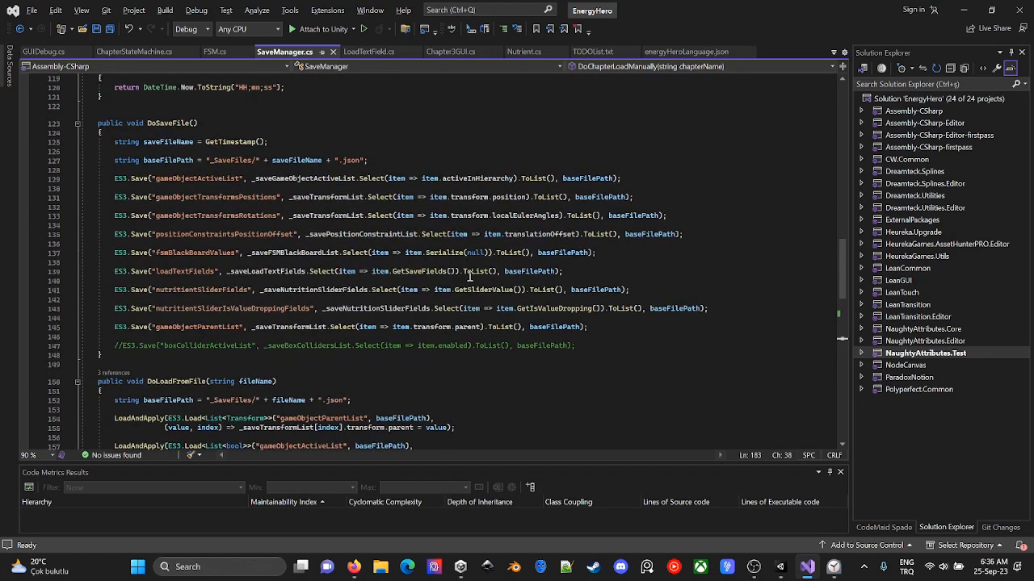
pyautogui.scroll(5, 469, 277)
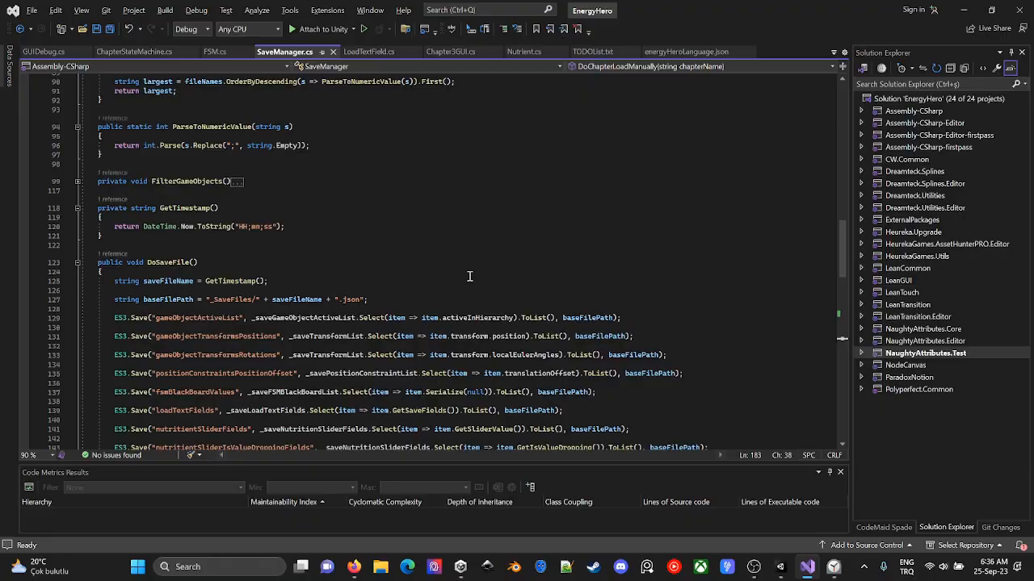
# - Examine the GetLastSaveFile, AutoLoadWithDelay and Start methods in SaveManager.cs
pyautogui.hotkey('alt', 'Tab')
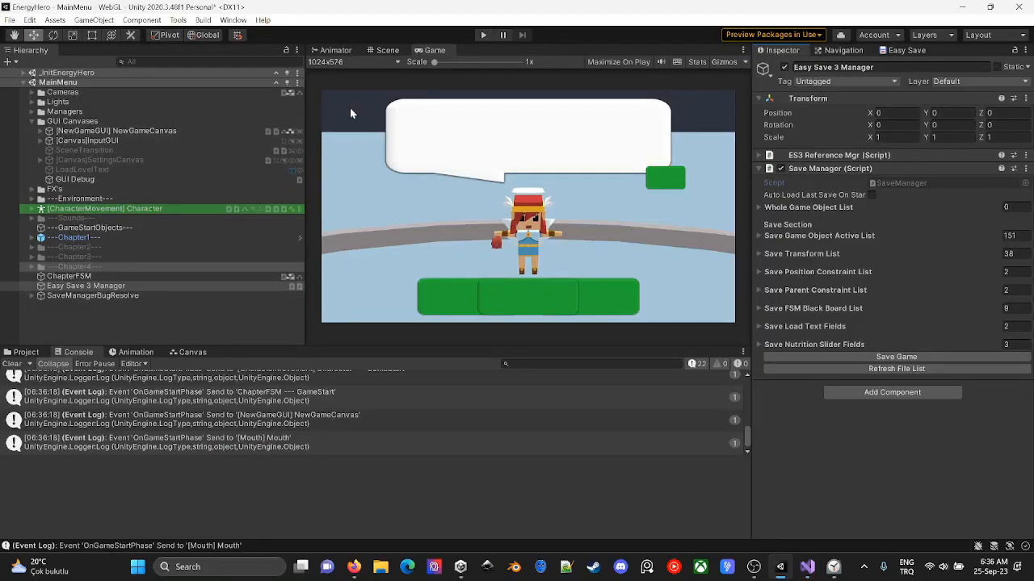
pyautogui.hotkey('alt', 'Tab')
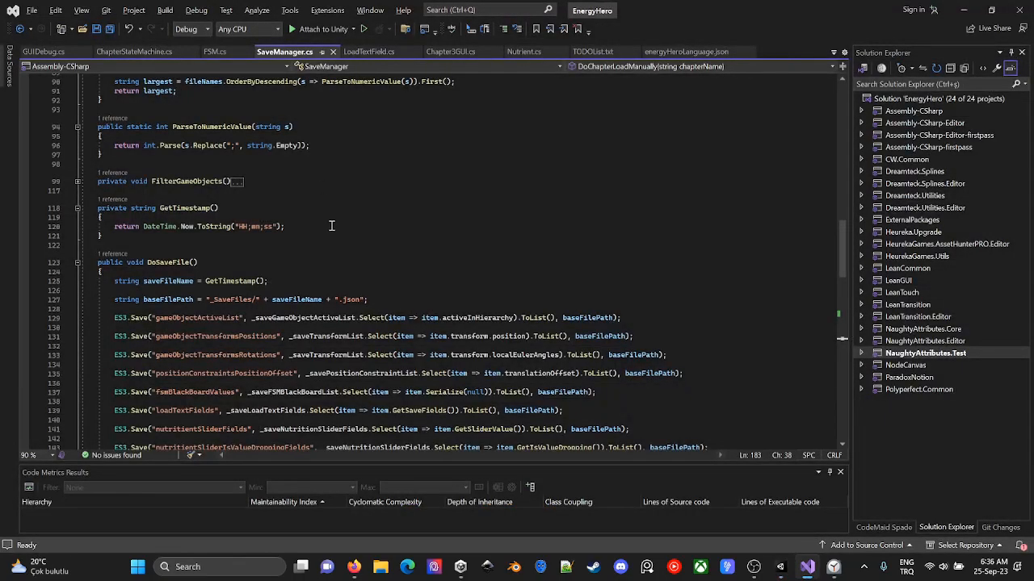
pyautogui.scroll(-1, 332, 225)
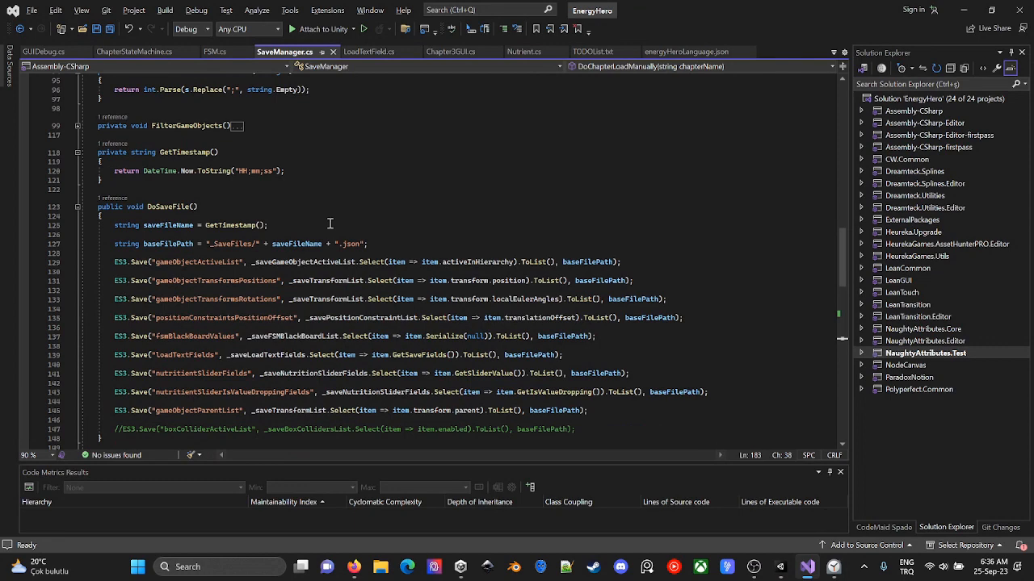
pyautogui.scroll(8, 331, 222)
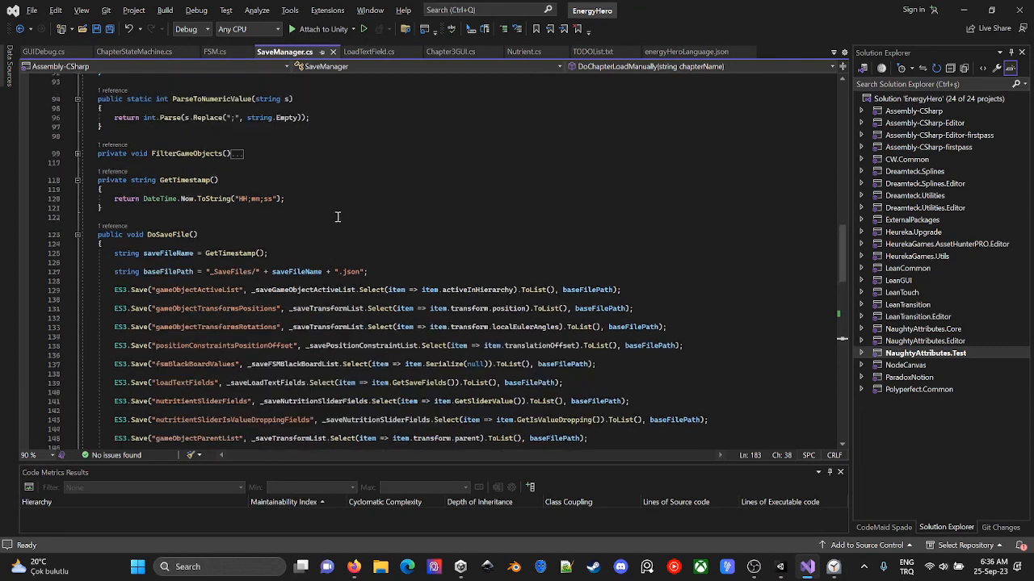
pyautogui.scroll(4, 338, 217)
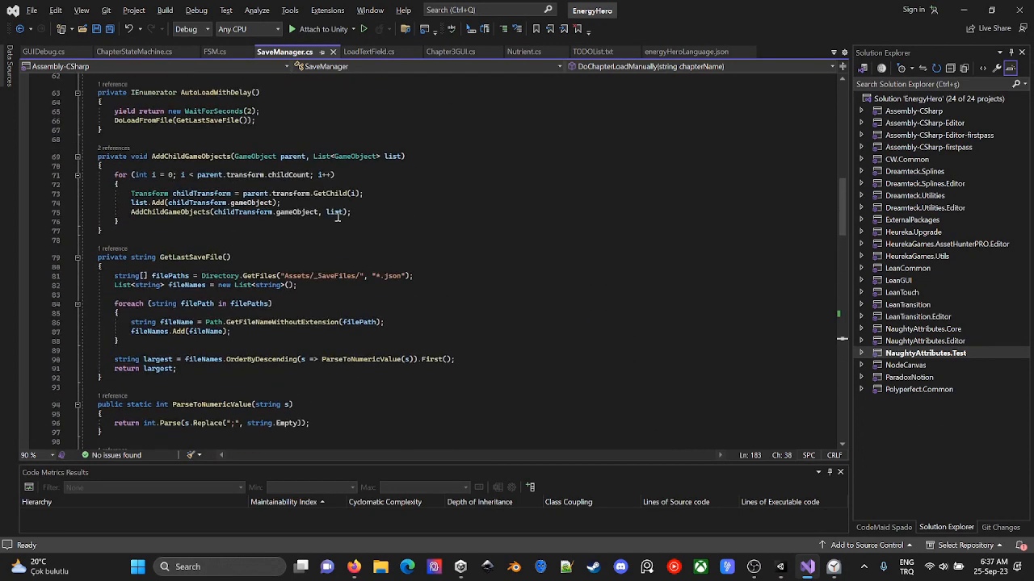
pyautogui.doubleClick(165, 257)
pyautogui.scroll(12, 546, 270)
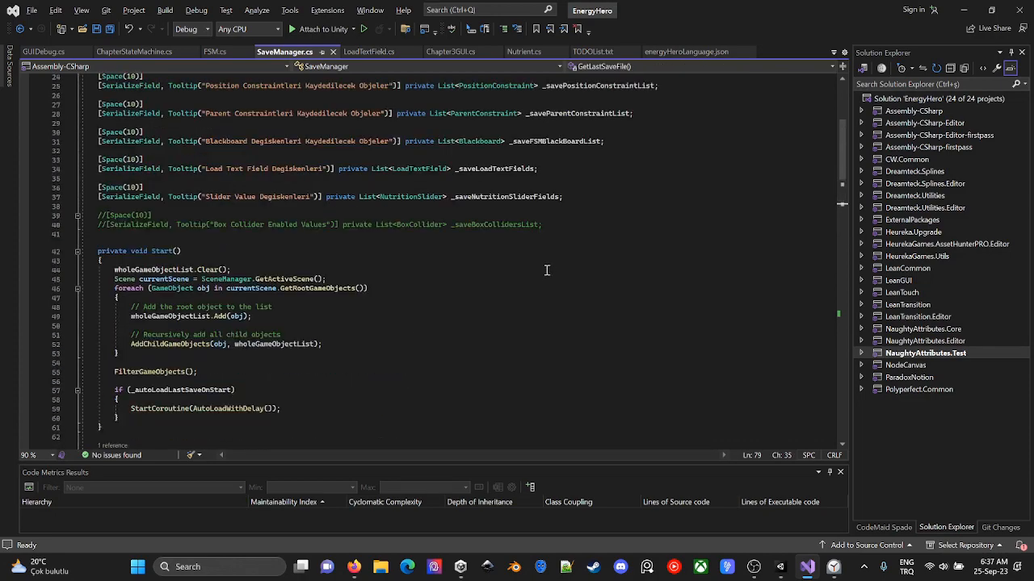
pyautogui.scroll(-20, 546, 271)
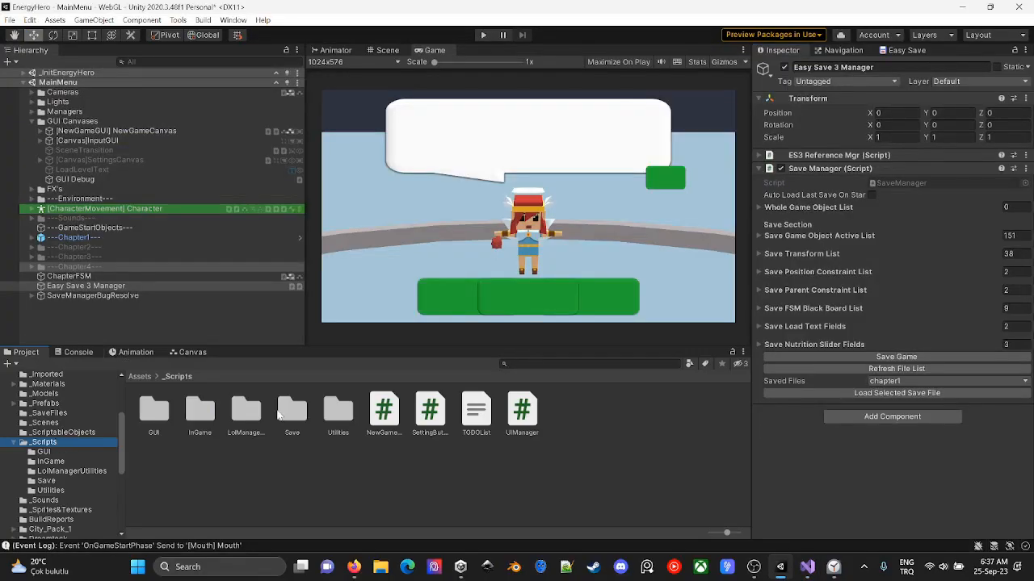
# - In Unity, search the project assets for "save" and open the AutoSaveWindow script
pyautogui.doubleClick(340, 412)
pyautogui.click(429, 410)
pyautogui.click(549, 364)
pyautogui.write('save')
pyautogui.doubleClick(390, 410)
# - Examine the OnGUI code in the opened script and search it for "load"
pyautogui.scroll(-9, 278, 261)
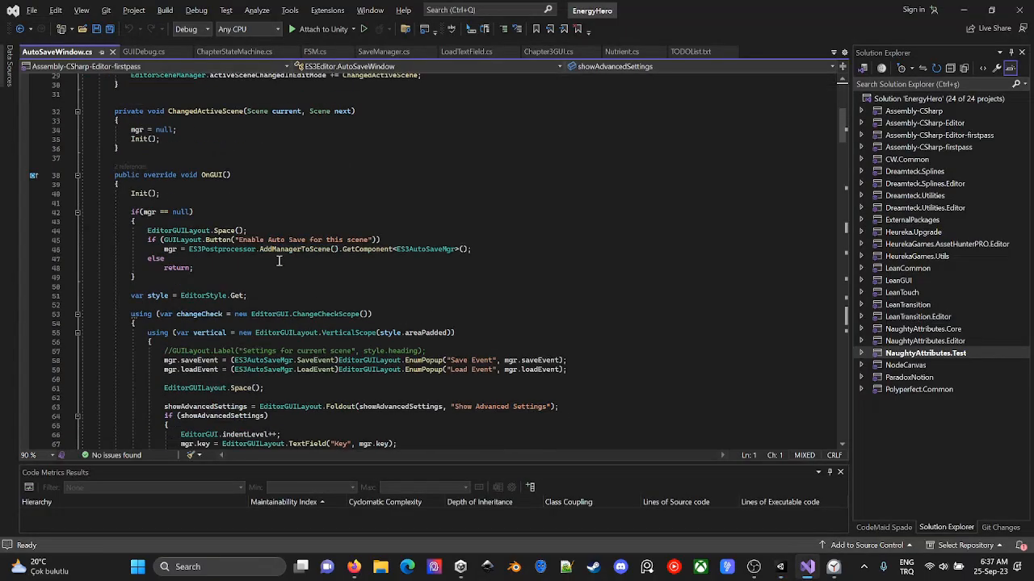
pyautogui.click(428, 250)
pyautogui.scroll(-20, 367, 289)
pyautogui.hotkey('ctrl', 'f')
pyautogui.write('load')
pyautogui.press('Escape')
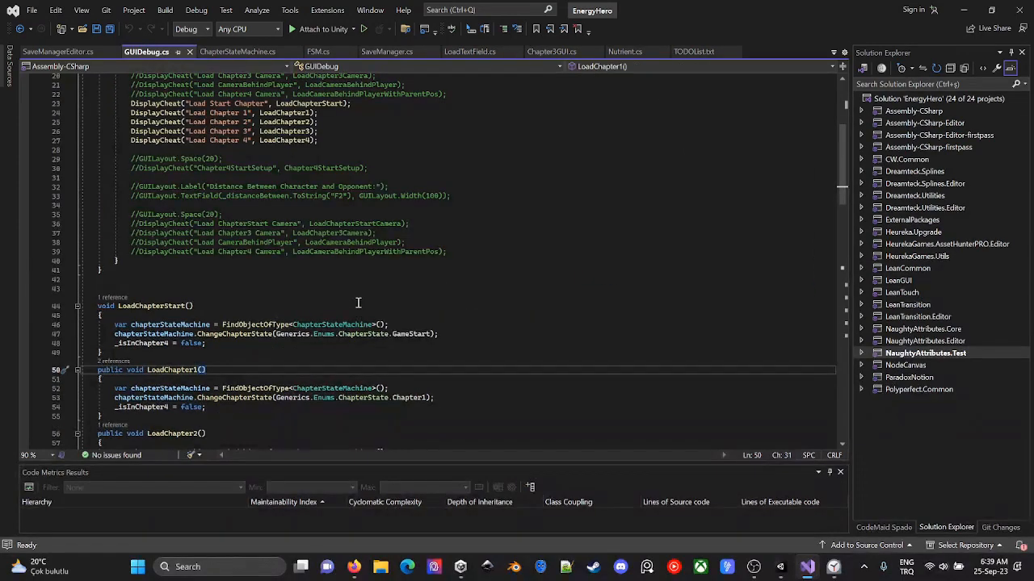
pyautogui.click(477, 323)
pyautogui.click(454, 311)
pyautogui.press('Return')
pyautogui.press('Return')
pyautogui.press('Up')
pyautogui.write('c')
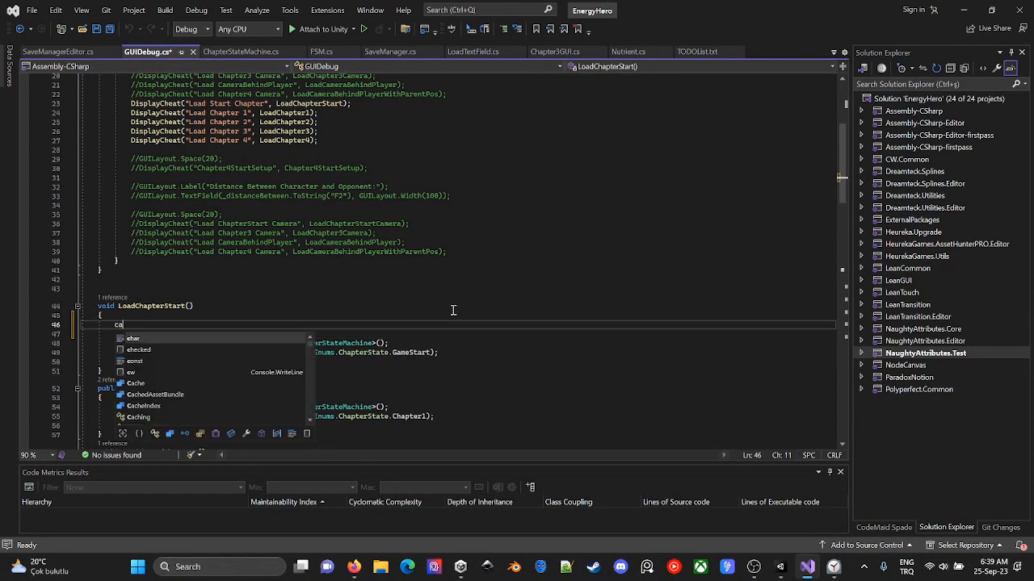
pyautogui.write('ar save')
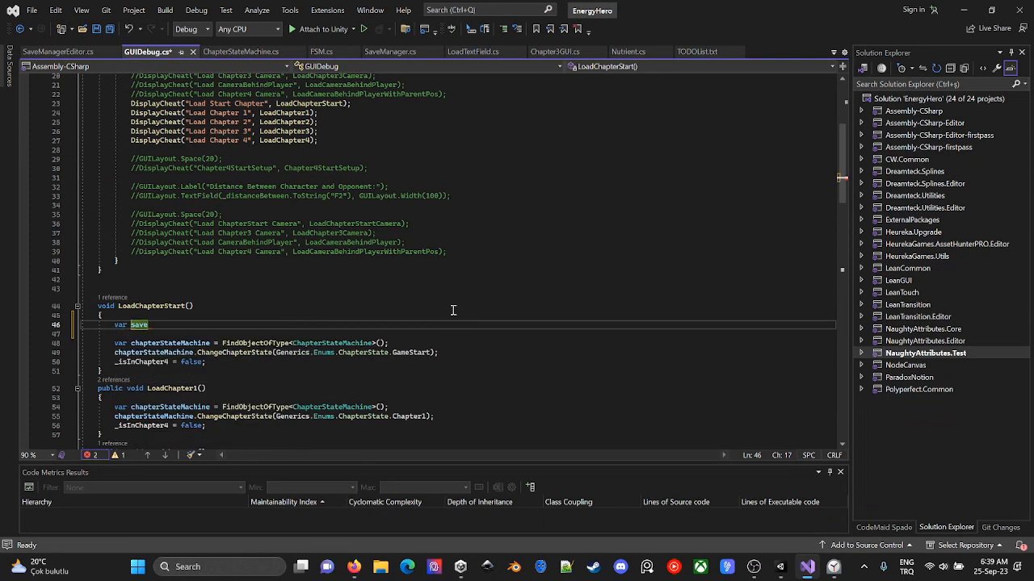
pyautogui.write('Manager')
pyautogui.hotkey('alt', 'Down')
pyautogui.hotkey('alt', 'Down')
pyautogui.hotkey('alt', 'Down')
pyautogui.hotkey('alt', 'Down')
pyautogui.hotkey('alt', 'Down')
pyautogui.hotkey('alt', 'Down')
pyautogui.hotkey('alt', 'Down')
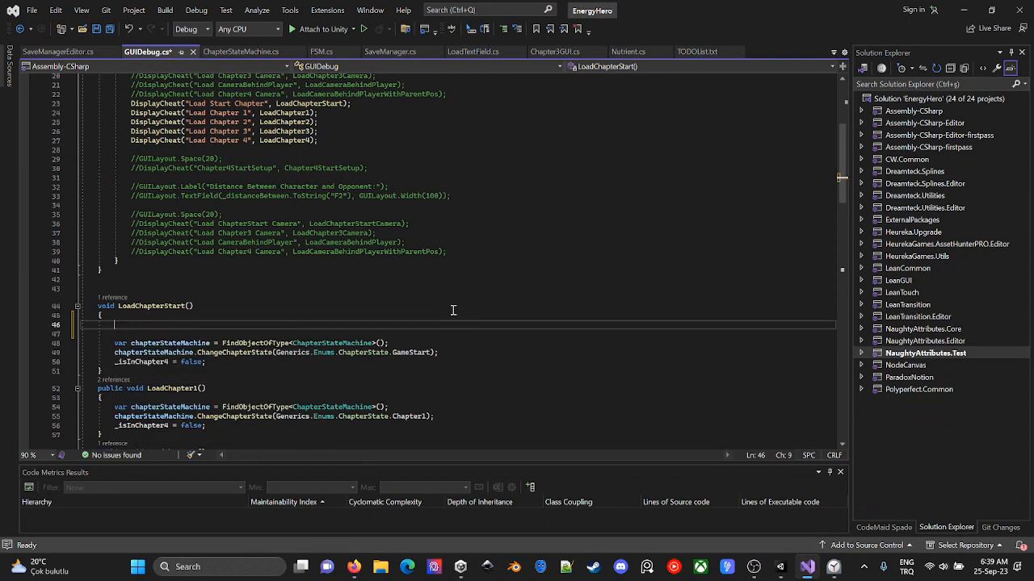
# - In GUIDebug.cs, comment out LoadChapter1's three existing lines and declare var saveManager = FindObjectOfType<SaveManager>(); above them
pyautogui.hotkey('shift', 'Down')
pyautogui.hotkey('shift', 'Down')
pyautogui.hotkey('shift', 'Down')
pyautogui.hotkey('ctrl', 'k')
pyautogui.hotkey('ctrl', 'c')
pyautogui.press('Up')
pyautogui.write('= FindObjectOfType<SaveManager>();')
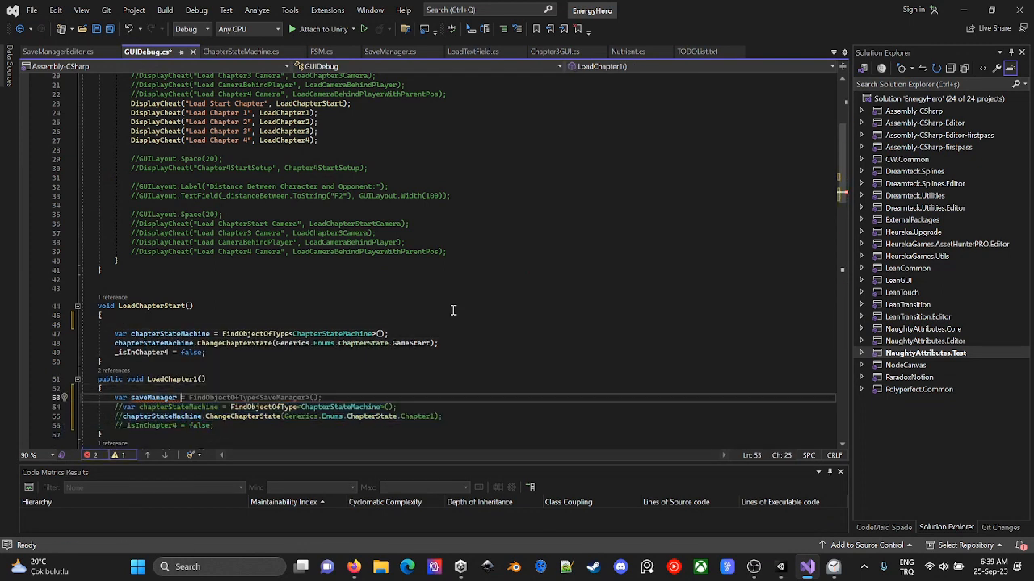
# - Add a saveManager.DoLoadFromFile() call below the saveManager declaration in LoadChapter1
pyautogui.press('Return')
pyautogui.press('Return')
pyautogui.press('Up')
pyautogui.write('saveManager.lo')
pyautogui.press('Down')
pyautogui.write('(')
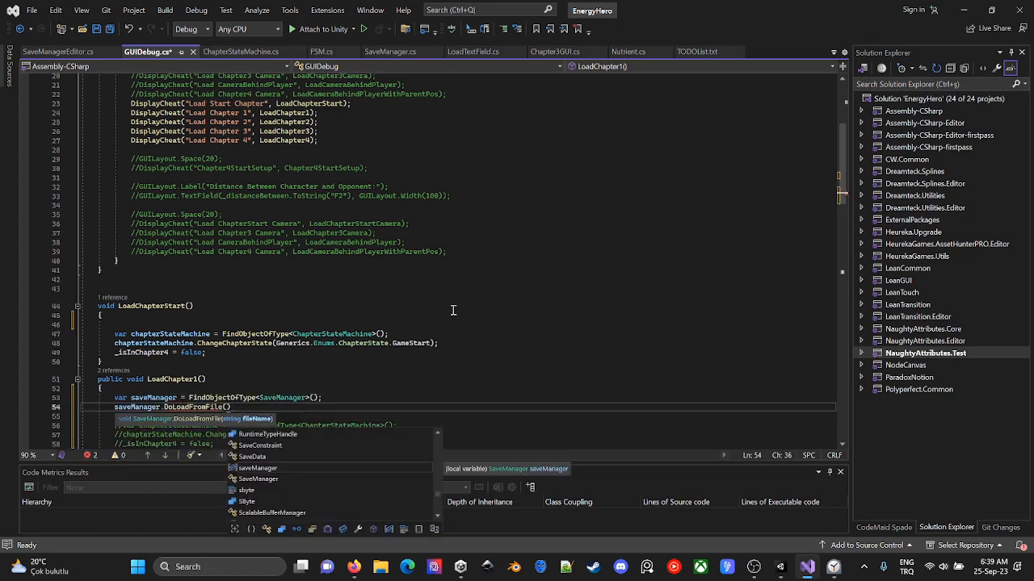
# - Check DoLoadFromFile in SaveManager.cs, then open LOLManager.cs and search it for "json" to examine the JSON file path constants
pyautogui.click(401, 54)
pyautogui.hotkey('ctrl', 't')
pyautogui.write('lol')
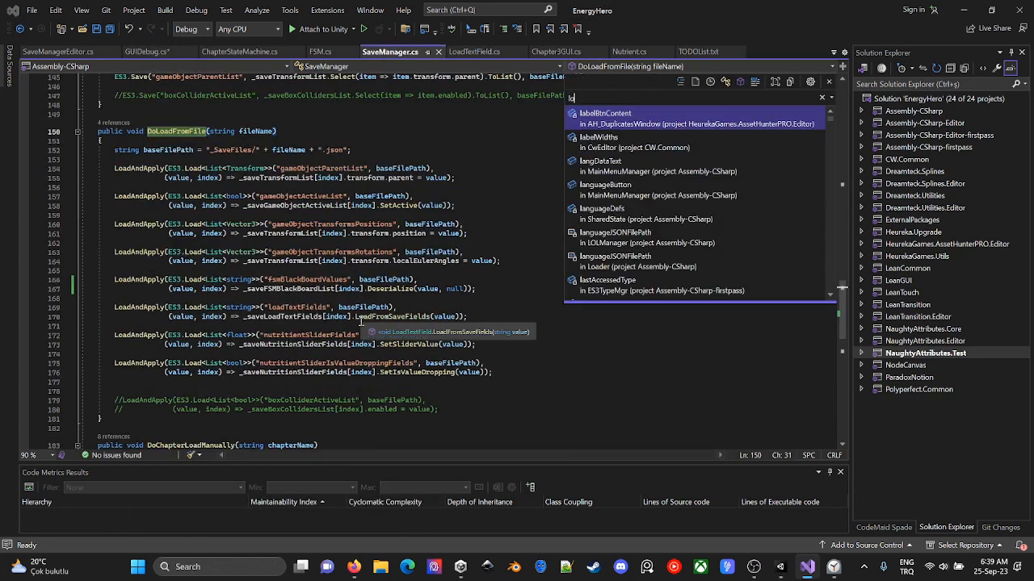
pyautogui.press('Return')
pyautogui.hotkey('ctrl', 'f')
pyautogui.write('json')
pyautogui.press('Return')
pyautogui.click(349, 299)
pyautogui.scroll(-1, 323, 295)
pyautogui.click(242, 271)
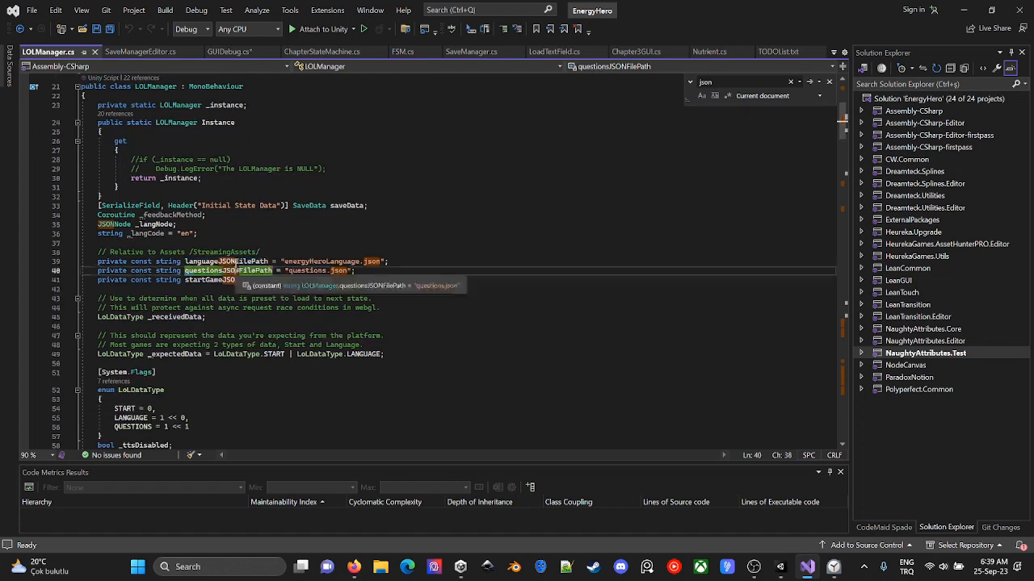
# - Find where languageJSONFilePath is used in LOLManager.cs and select the Path.Combine line that declares langFilePath
pyautogui.doubleClick(234, 262)
pyautogui.hotkey('ctrl', 'f')
pyautogui.click(810, 84)
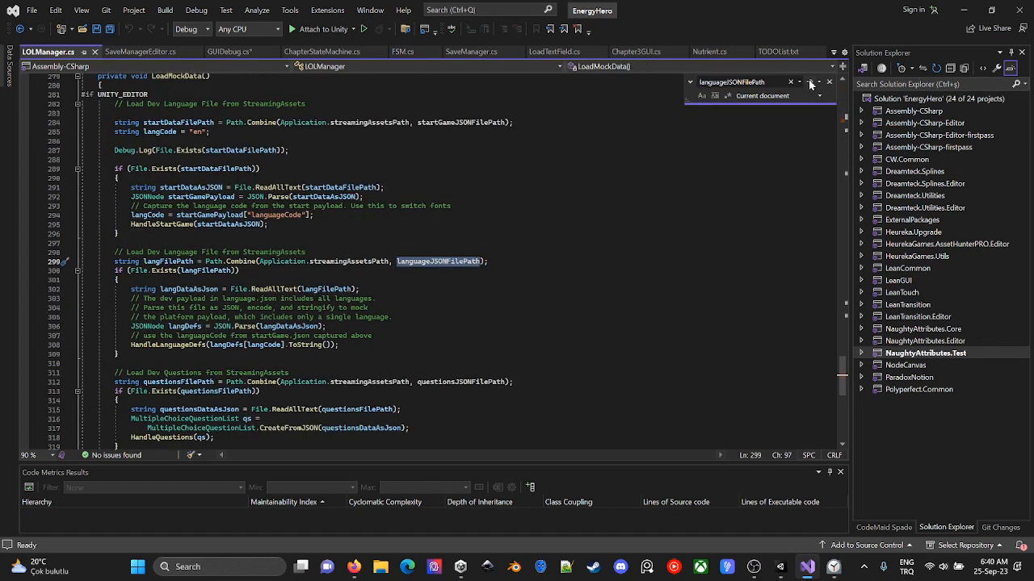
pyautogui.moveTo(115, 261); pyautogui.dragTo(548, 260)
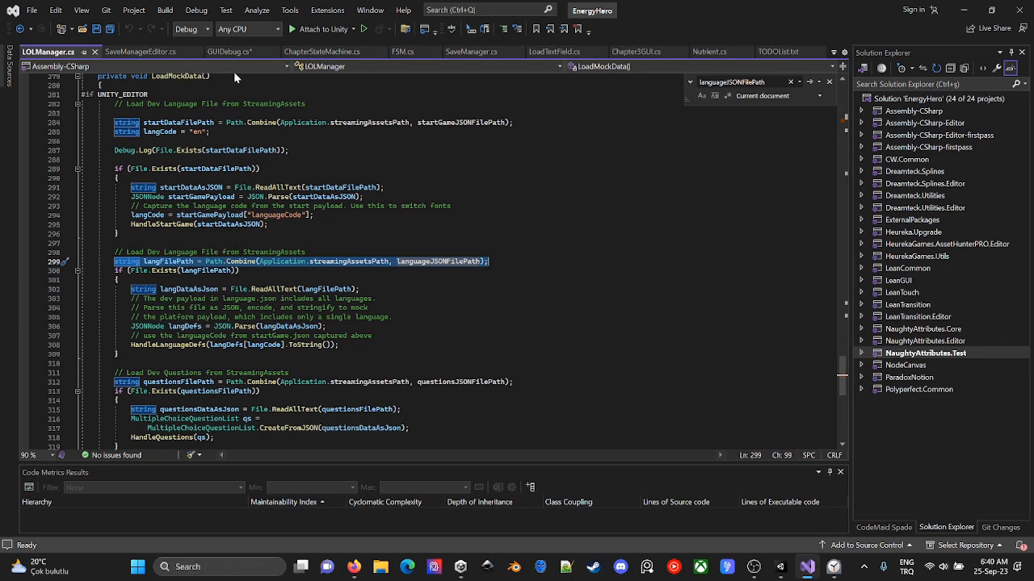
# - Paste the path line into LoadChapter1 in GUIDebug.cs, rename its variable saveFilePath and set the file name to "chapter1.json"
pyautogui.click(230, 52)
pyautogui.click(359, 398)
pyautogui.press('Return')
pyautogui.hotkey('ctrl', 'v')
pyautogui.doubleClick(168, 408)
pyautogui.write('saveFilePath')
pyautogui.click(453, 409)
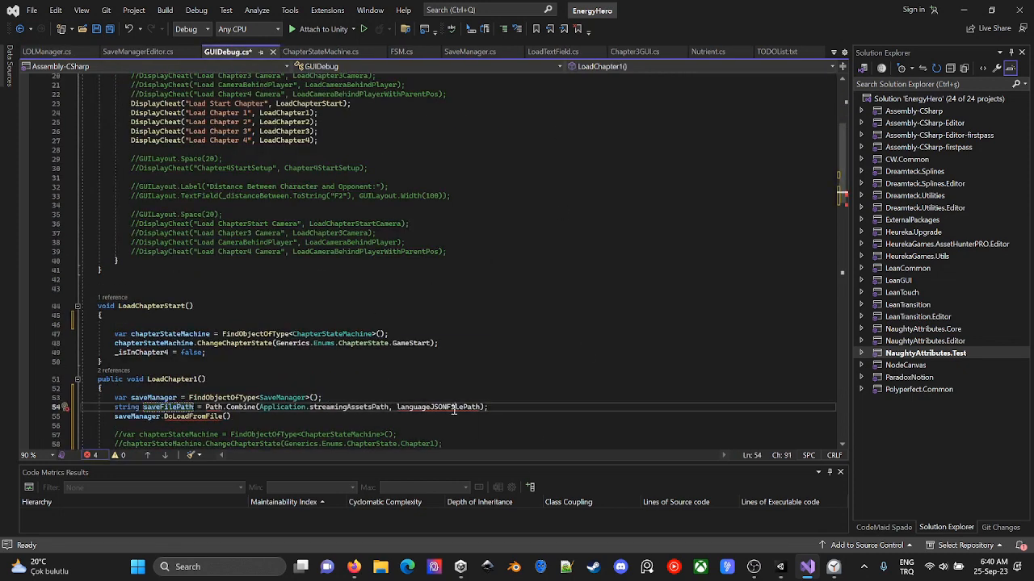
pyautogui.doubleClick(454, 409)
pyautogui.write('"chapter1.json"')
# - Resolve the missing Path reference by adding using System.IO; to GUIDebug.cs, and save the file
pyautogui.click(213, 408)
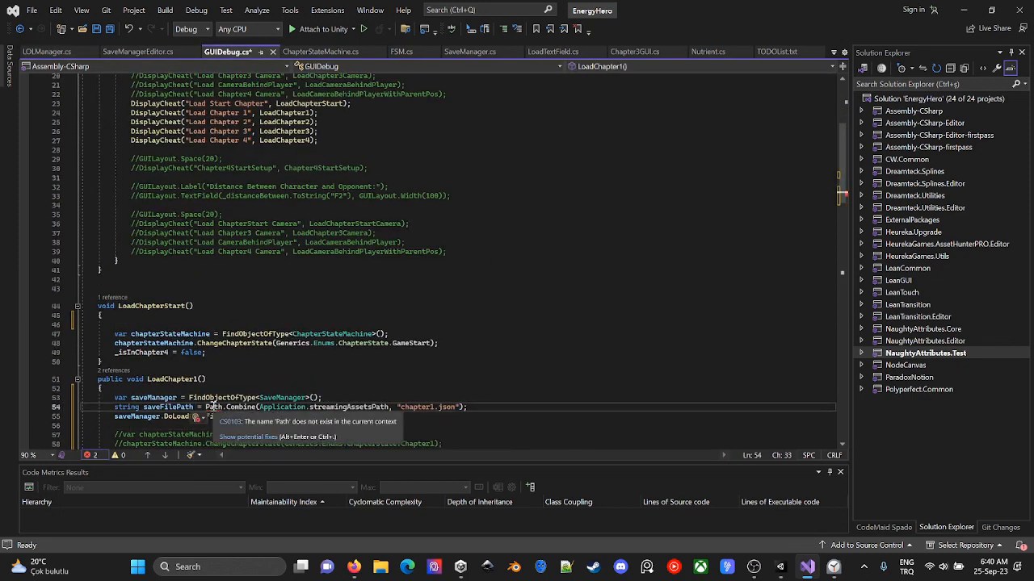
pyautogui.click(49, 52)
pyautogui.click(229, 51)
pyautogui.scroll(7, 205, 119)
pyautogui.click(205, 117)
pyautogui.press('Return')
pyautogui.write('using system')
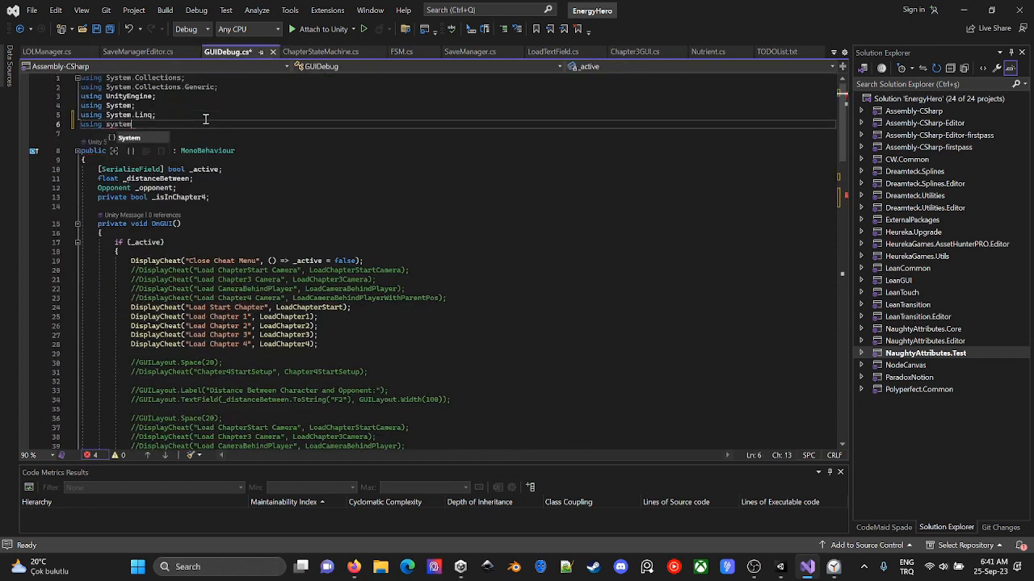
pyautogui.write('.IO;')
pyautogui.hotkey('ctrl', 's')
# - In LoadChapter1, insert a blank line above the path declaration and complete the call as saveManager.DoLoadFromFile(saveFilePath);
pyautogui.scroll(-12, 205, 119)
pyautogui.click(115, 277)
pyautogui.press('Return')
pyautogui.moveTo(115, 286); pyautogui.dragTo(300, 296)
pyautogui.scroll(-2, 297, 297)
pyautogui.click(264, 314)
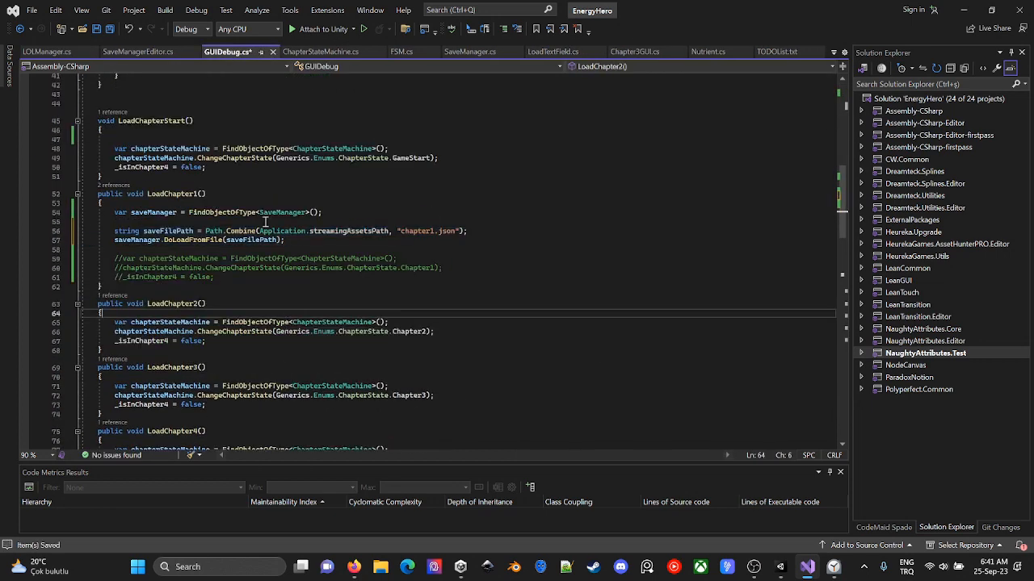
# - Copy LoadChapter1's loading code into LoadChapter2, comment out its old lines and set the file name to "chapter2.json"
pyautogui.moveTo(289, 250); pyautogui.dragTo(115, 212)
pyautogui.hotkey('ctrl', 'c')
pyautogui.click(208, 314)
pyautogui.press('Return')
pyautogui.hotkey('ctrl', 'v')
pyautogui.hotkey('shift', 'Down')
pyautogui.hotkey('shift', 'Down')
pyautogui.hotkey('shift', 'Down')
pyautogui.hotkey('ctrl', 'k')
pyautogui.hotkey('ctrl', 'c')
pyautogui.click(450, 350)
pyautogui.write('2')
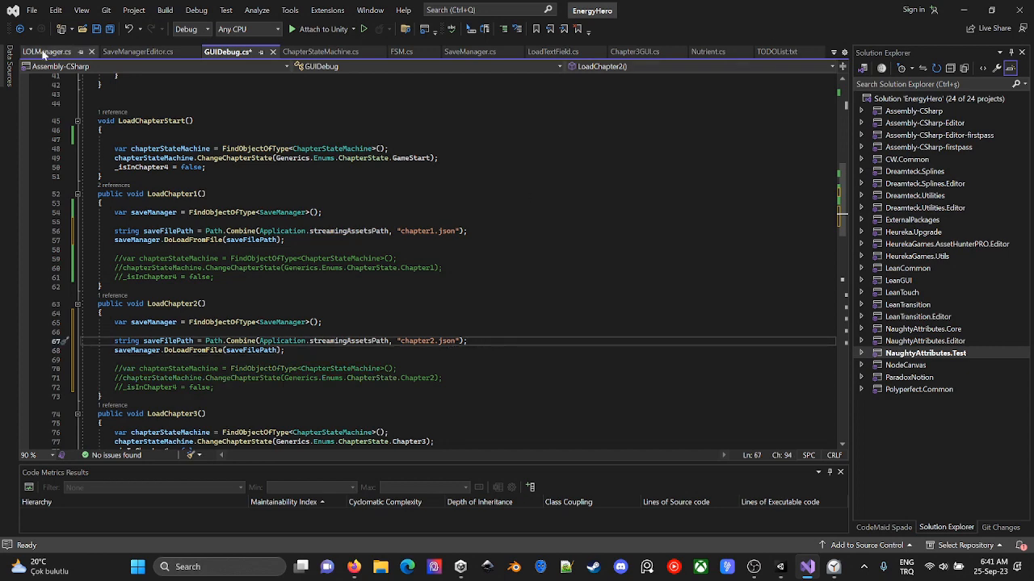
# - Search LOLManager.cs for "json." to check how the JSON files are read
pyautogui.click(47, 52)
pyautogui.hotkey('ctrl', 'f')
pyautogui.write('json')
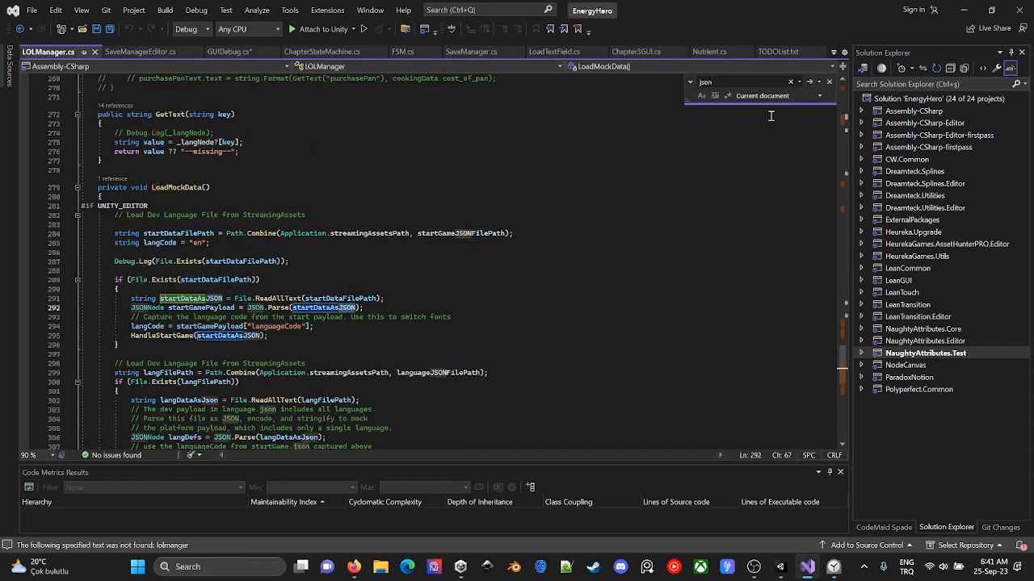
pyautogui.write('.')
pyautogui.press('Return')
pyautogui.press('Return')
pyautogui.press('Return')
# - Copy LoadChapter2's SaveManager loading code into the start of LoadChapter3 in GUIDebug.cs
pyautogui.click(229, 52)
pyautogui.moveTo(285, 350); pyautogui.dragTo(113, 322)
pyautogui.hotkey('ctrl', 'c')
pyautogui.scroll(-5, 194, 312)
pyautogui.click(265, 285)
pyautogui.press('Return')
pyautogui.press('Return')
pyautogui.press('Up')
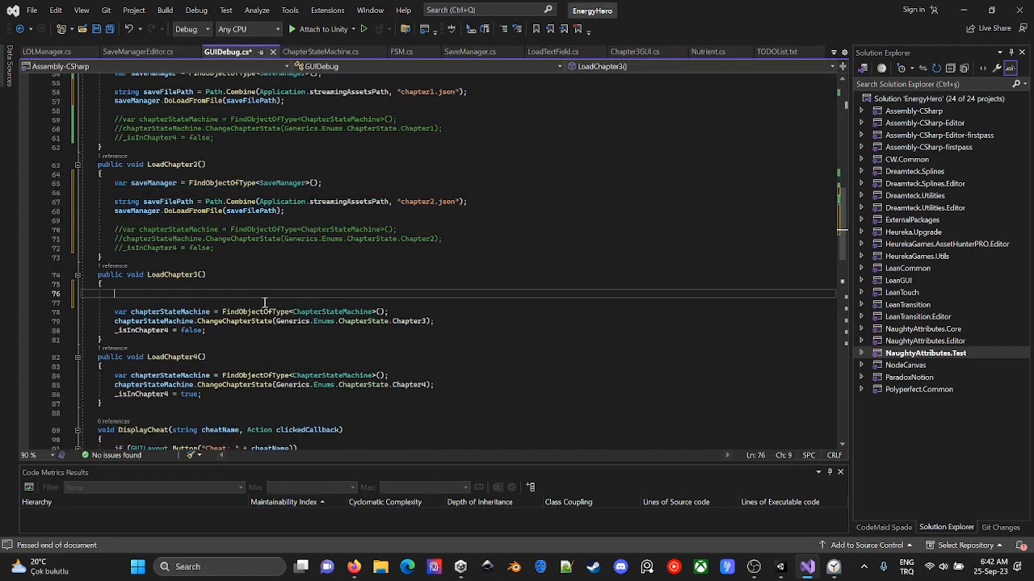
pyautogui.hotkey('ctrl', 'v')
# - Comment out the old chapterStateMachine and _isInChapter4 lines in LoadChapter3
pyautogui.press('Down')
pyautogui.press('Down')
pyautogui.press('Home')
pyautogui.hotkey('shift', 'Down')
pyautogui.hotkey('shift', 'Down')
pyautogui.hotkey('shift', 'End')
pyautogui.hotkey('ctrl', 'k')
pyautogui.hotkey('ctrl', 'c')
# - Paste the same loading code into LoadChapter4 and comment out its old chapterStateMachine and _isInChapter4 lines
pyautogui.press('Down')
pyautogui.press('Down')
pyautogui.press('Down')
pyautogui.press('Return')
pyautogui.press('Return')
pyautogui.press('Up')
pyautogui.hotkey('ctrl', 'v')
pyautogui.press('Down')
pyautogui.press('Down')
pyautogui.press('Home')
pyautogui.hotkey('shift', 'Down')
pyautogui.hotkey('shift', 'Down')
pyautogui.hotkey('shift', 'End')
pyautogui.hotkey('ctrl', 'k')
pyautogui.hotkey('ctrl', 'c')
# - Set the file names to "chapter3.json" in LoadChapter3 and "chapter4.json" in LoadChapter4, and save GUIDebug.cs
pyautogui.click(431, 291)
pyautogui.write('3')
pyautogui.press('Delete')
pyautogui.click(431, 400)
pyautogui.press('Delete')
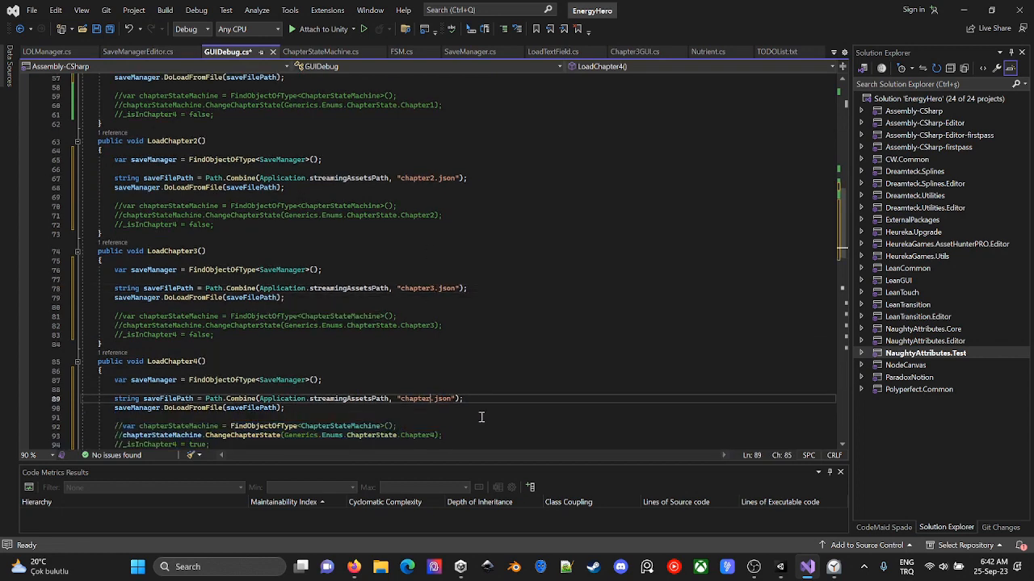
pyautogui.write('4')
pyautogui.scroll(8, 477, 403)
pyautogui.click(456, 355)
pyautogui.hotkey('ctrl', 's')
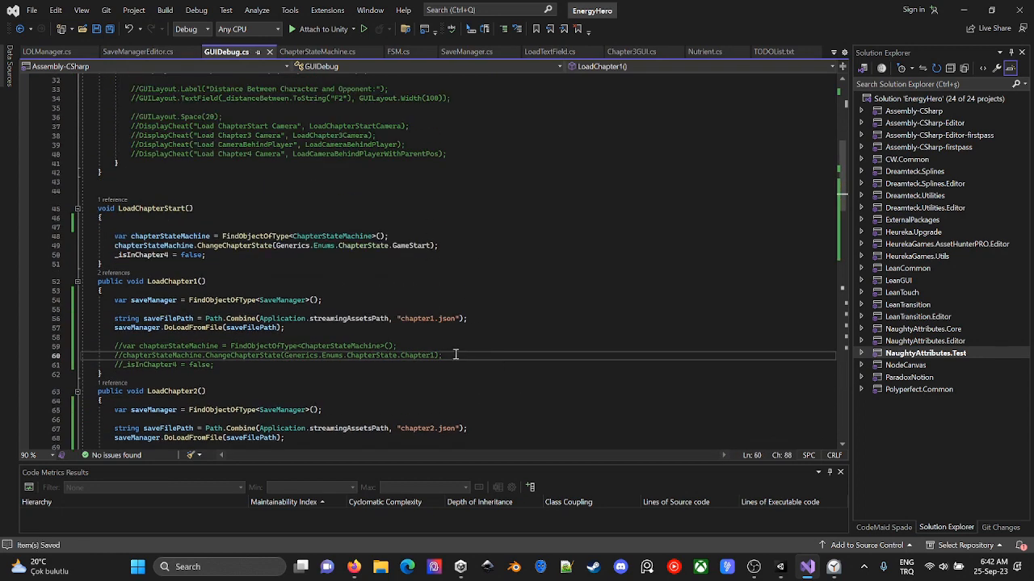
# - Review the edited LoadChapter methods, then check the contents of the Resources and StreamingAssets folders in Unity
pyautogui.scroll(-7, 429, 321)
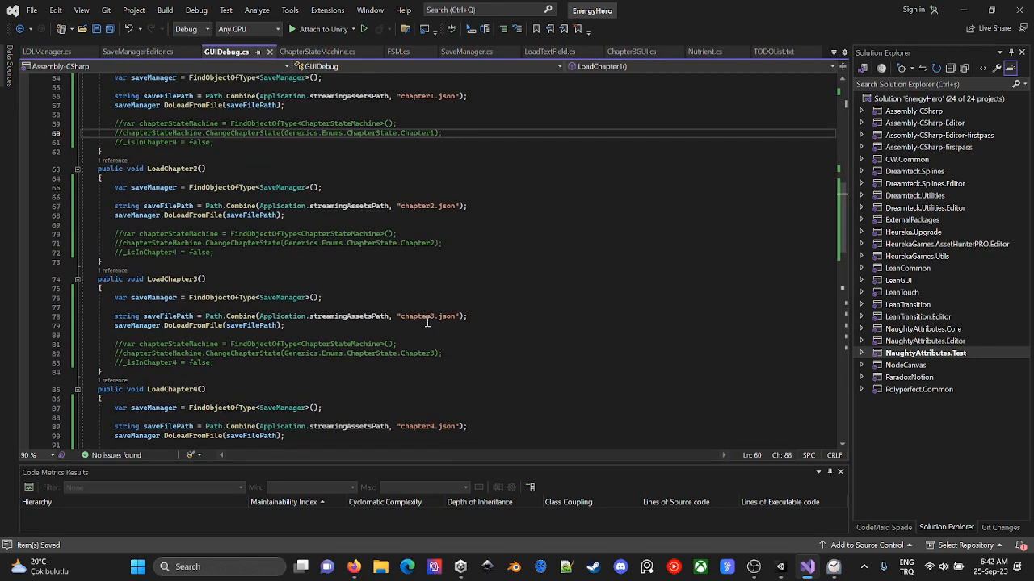
pyautogui.scroll(4, 565, 409)
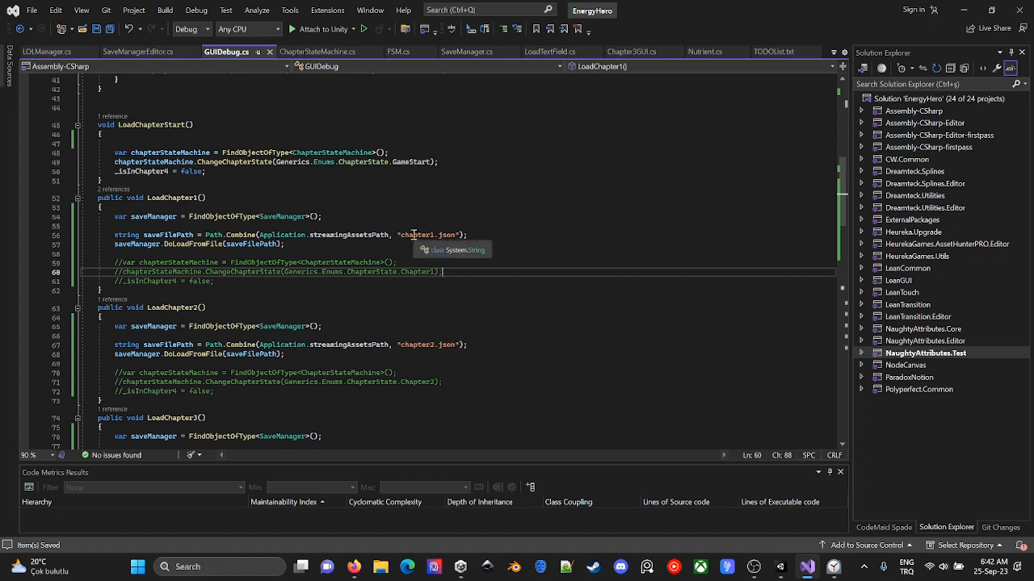
pyautogui.hotkey('alt', 'Tab')
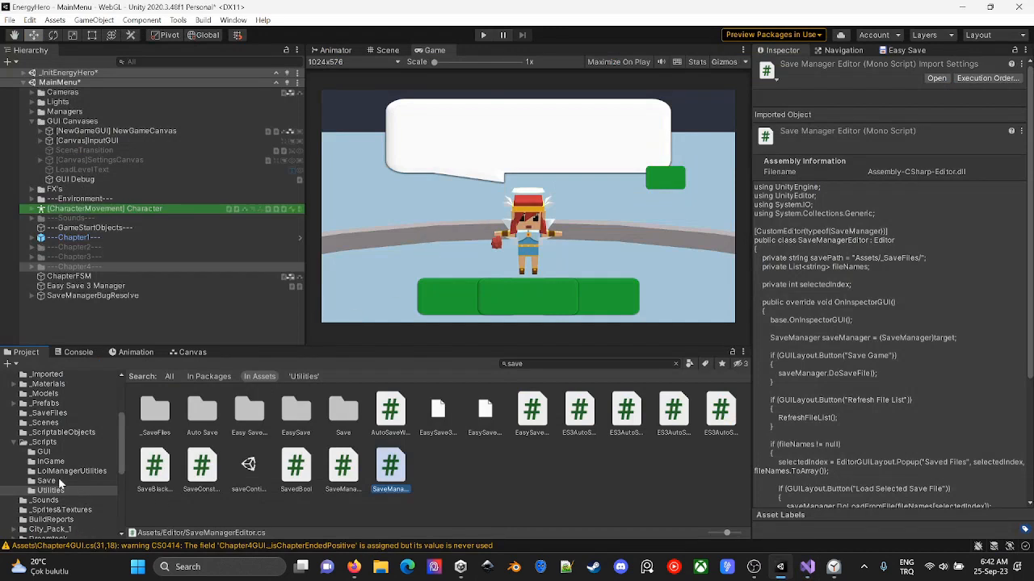
pyautogui.click(50, 444)
pyautogui.scroll(-2, 59, 507)
pyautogui.scroll(-5, 59, 506)
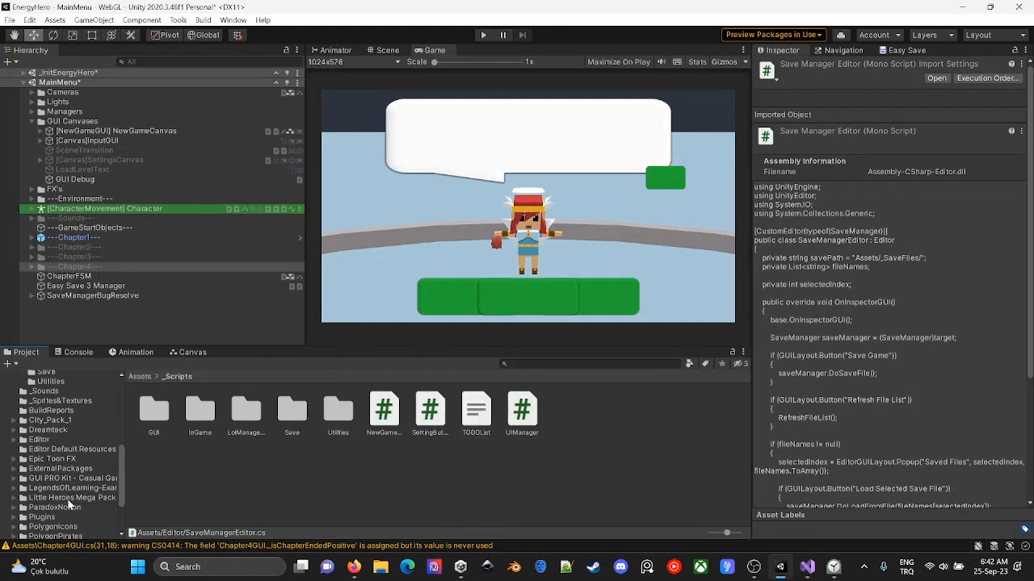
pyautogui.click(48, 484)
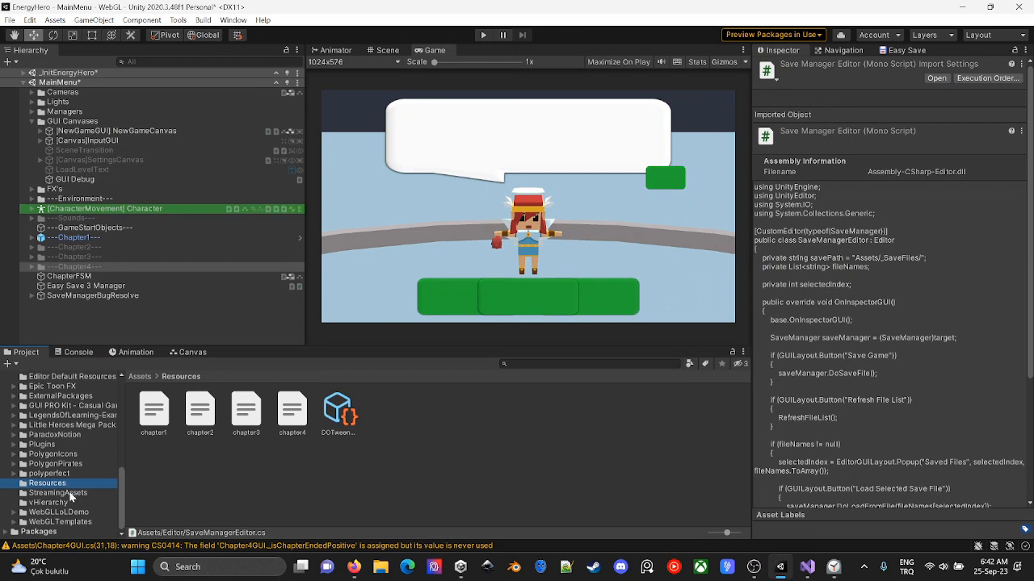
pyautogui.click(58, 494)
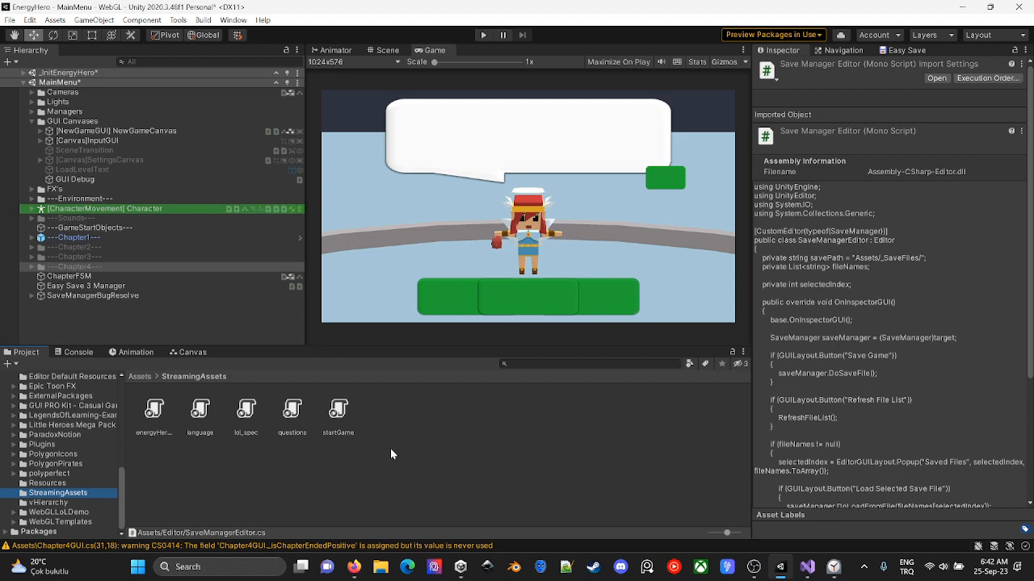
# - Review the SaveManager loading code and StreamingAssets file paths in GUIDebug.cs's LoadChapter1 to LoadChapter4 methods
pyautogui.hotkey('alt', 'Tab')
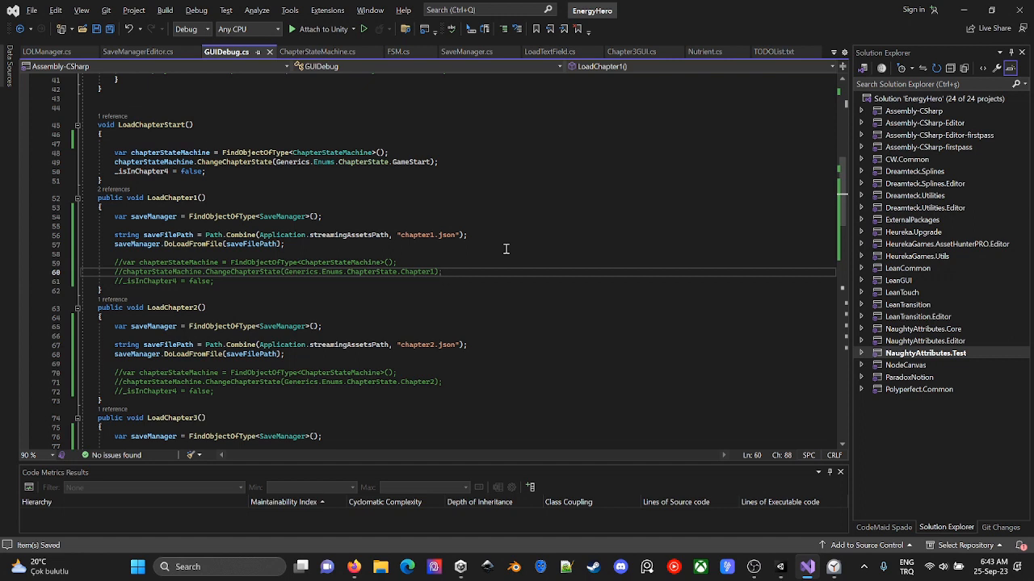
pyautogui.click(345, 244)
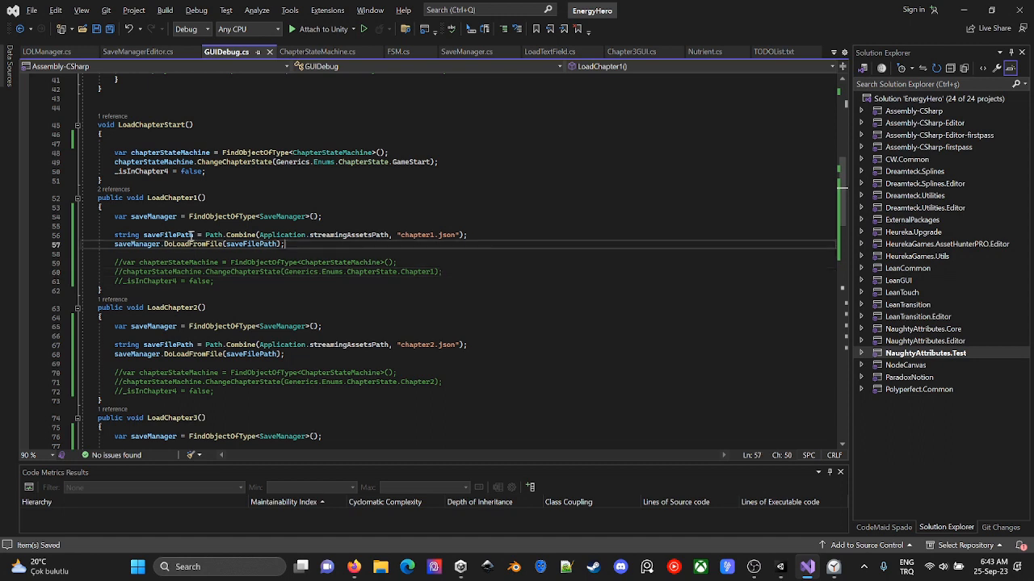
pyautogui.click(113, 218)
pyautogui.click(157, 227)
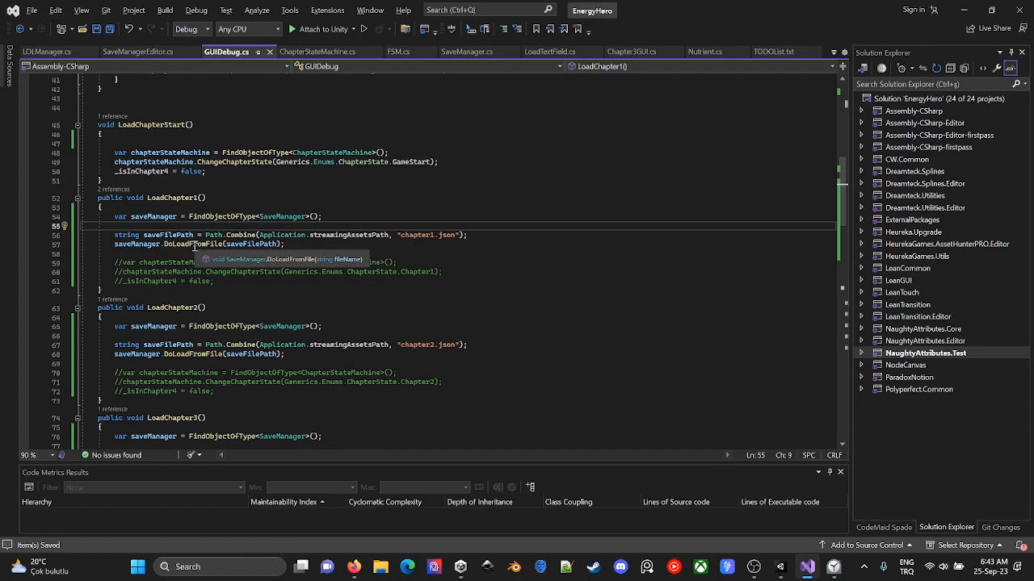
pyautogui.hotkey('alt', 'Tab')
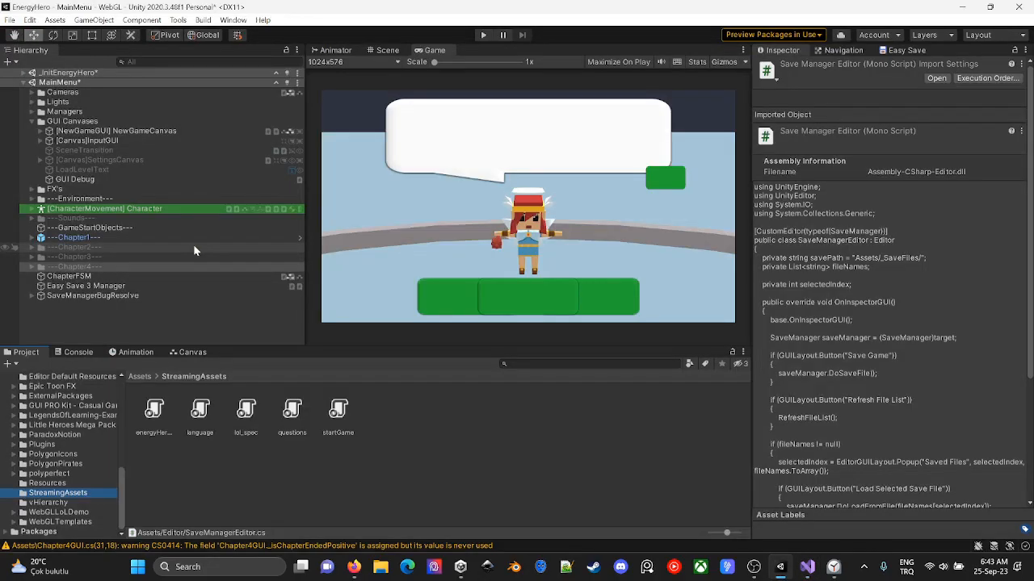
pyautogui.hotkey('alt', 'Tab')
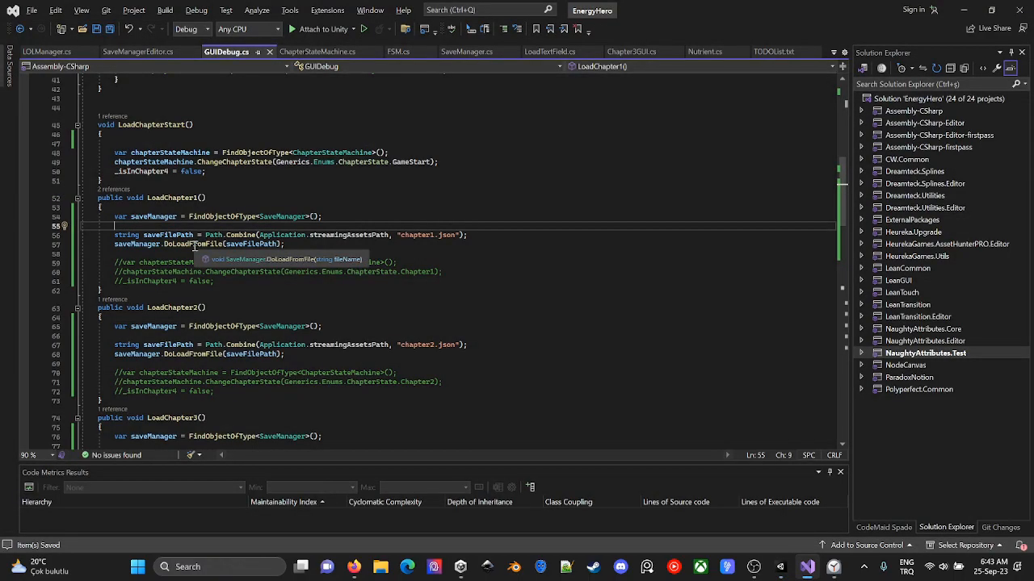
pyautogui.scroll(-7, 194, 246)
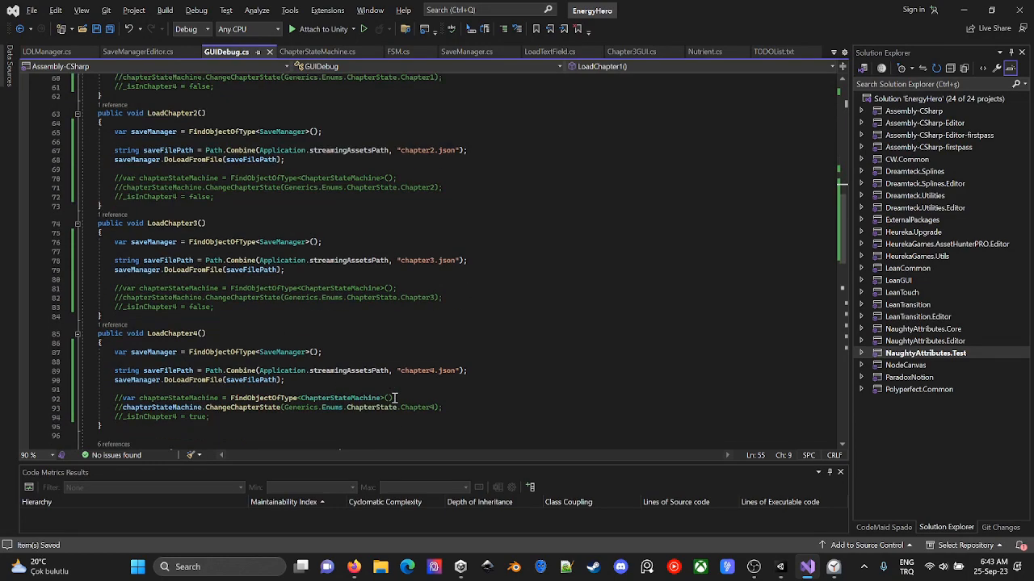
pyautogui.hotkey('alt', 'Tab')
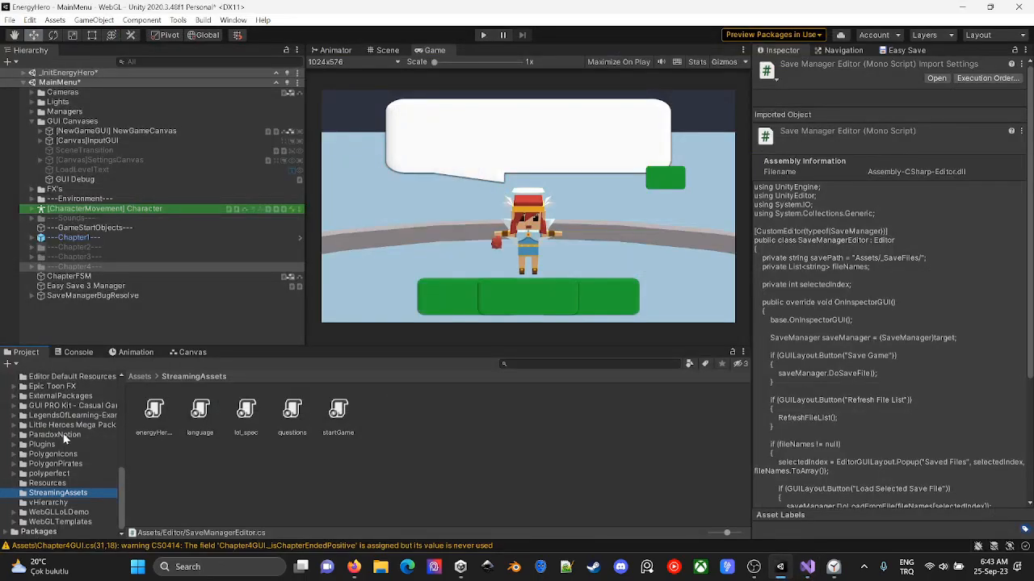
# - Delete the chapter1, chapter2, chapter3 and chapter4 files from Unity's Resources folder
pyautogui.scroll(3, 63, 444)
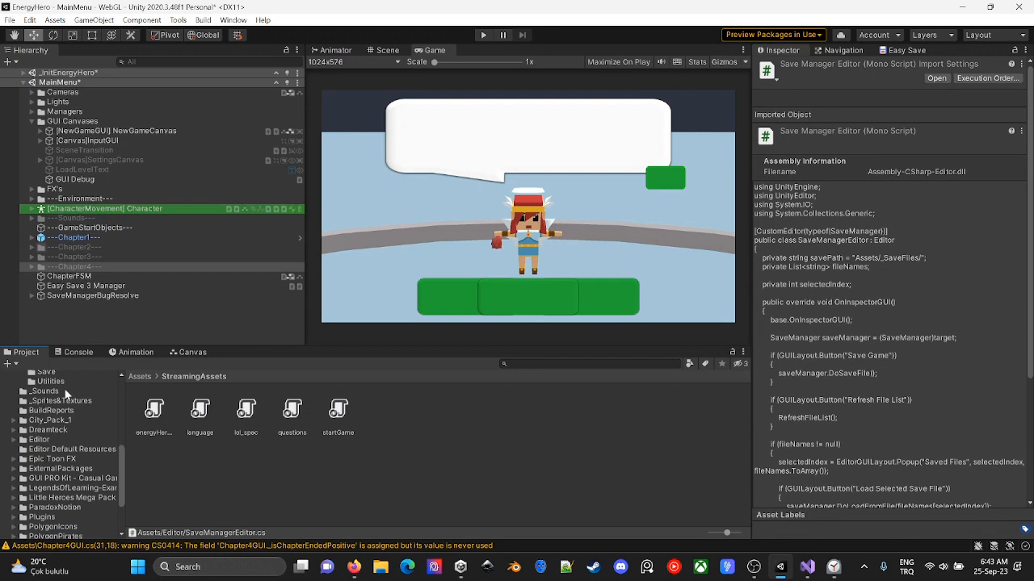
pyautogui.scroll(-3, 65, 398)
pyautogui.click(111, 478)
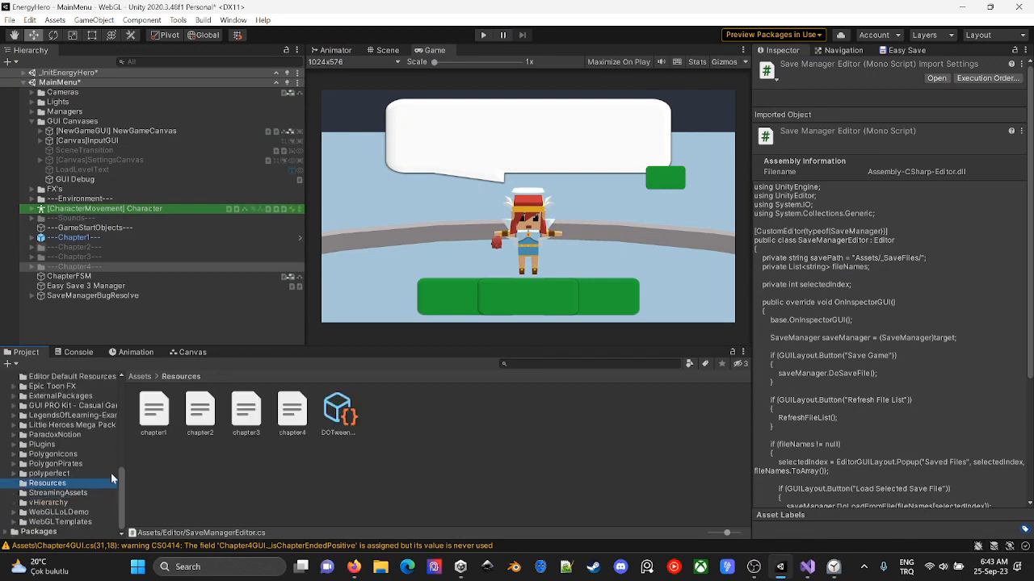
pyautogui.click(303, 419)
pyautogui.keyDown('shift'); pyautogui.click(146, 422); pyautogui.keyUp('shift')
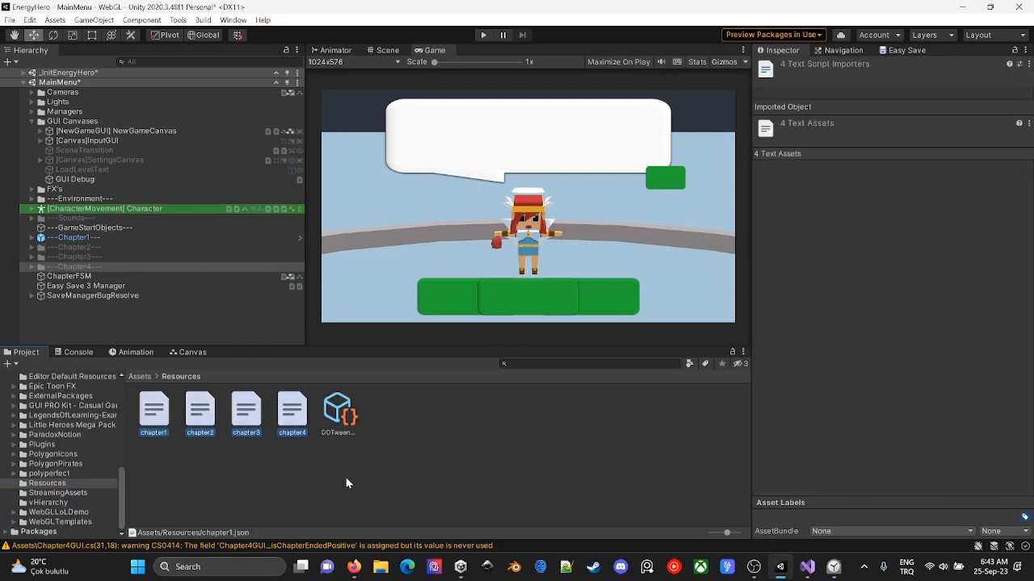
pyautogui.press('Delete')
pyautogui.press('Return')
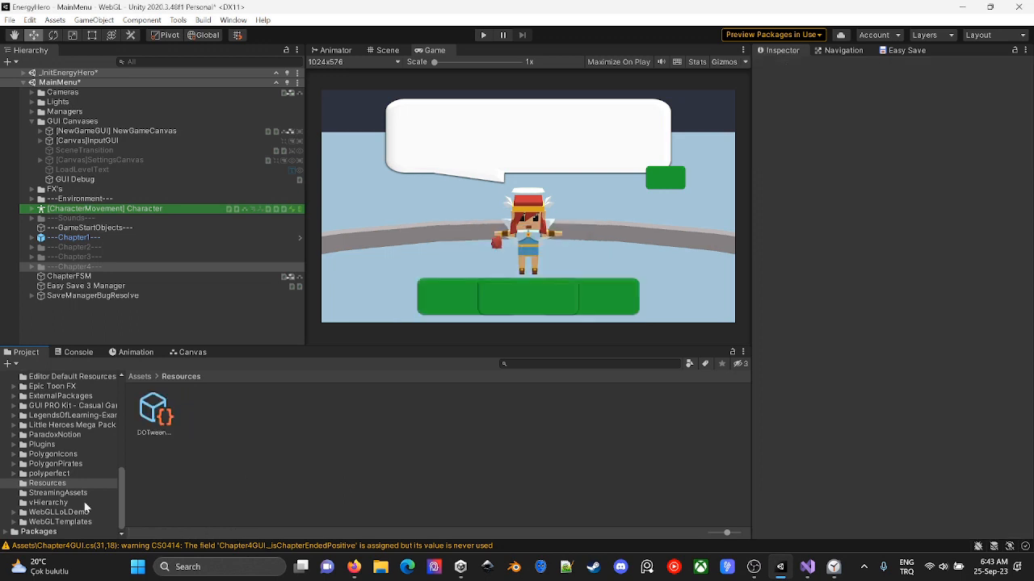
# - Check the chapter1 to chapter4 files in the _SaveFiles folder and the contents of StreamingAssets
pyautogui.scroll(5, 74, 434)
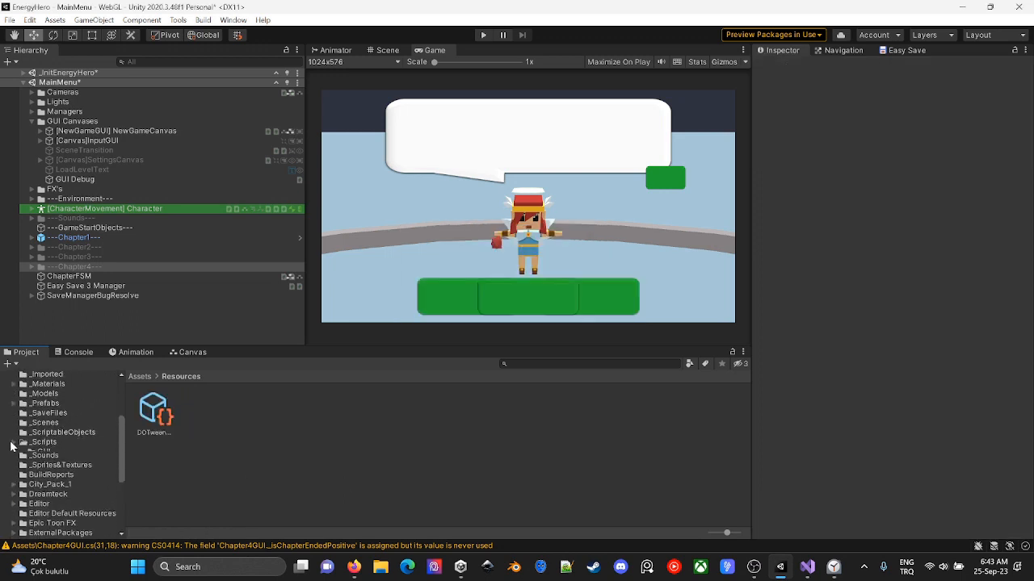
pyautogui.click(45, 442)
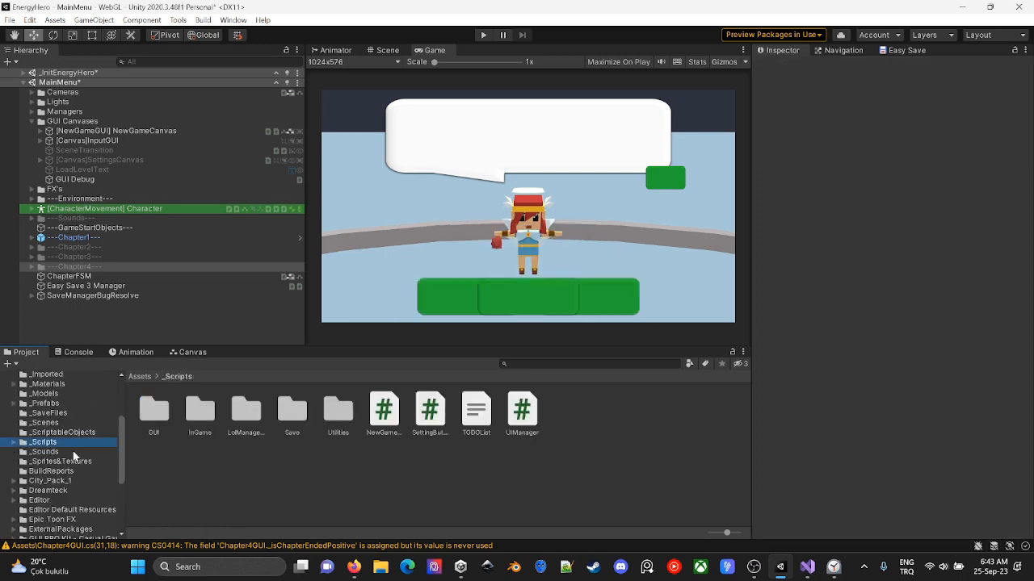
pyautogui.click(50, 413)
pyautogui.click(153, 412)
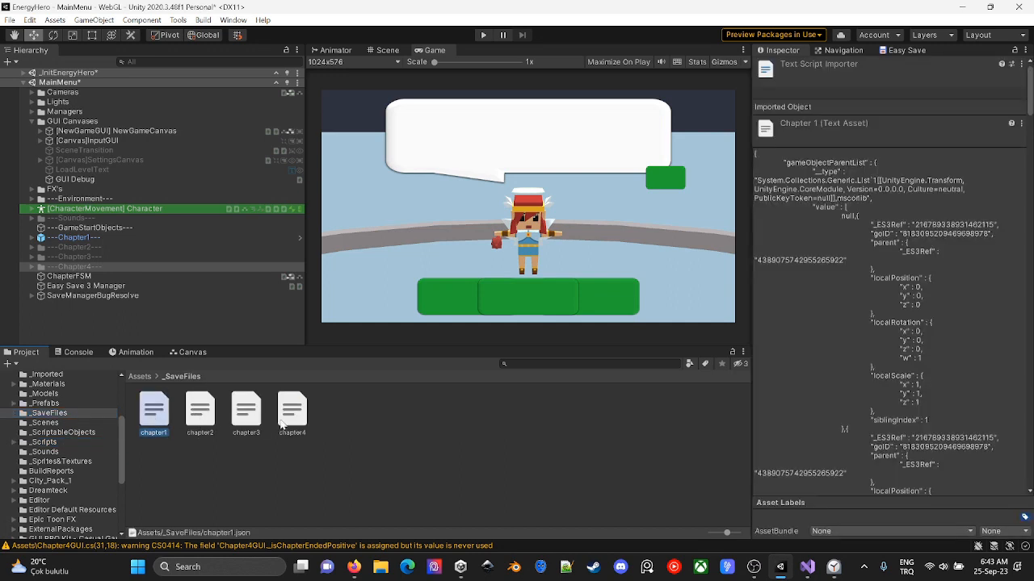
pyautogui.keyDown('shift'); pyautogui.click(284, 436); pyautogui.keyUp('shift')
pyautogui.scroll(-5, 84, 471)
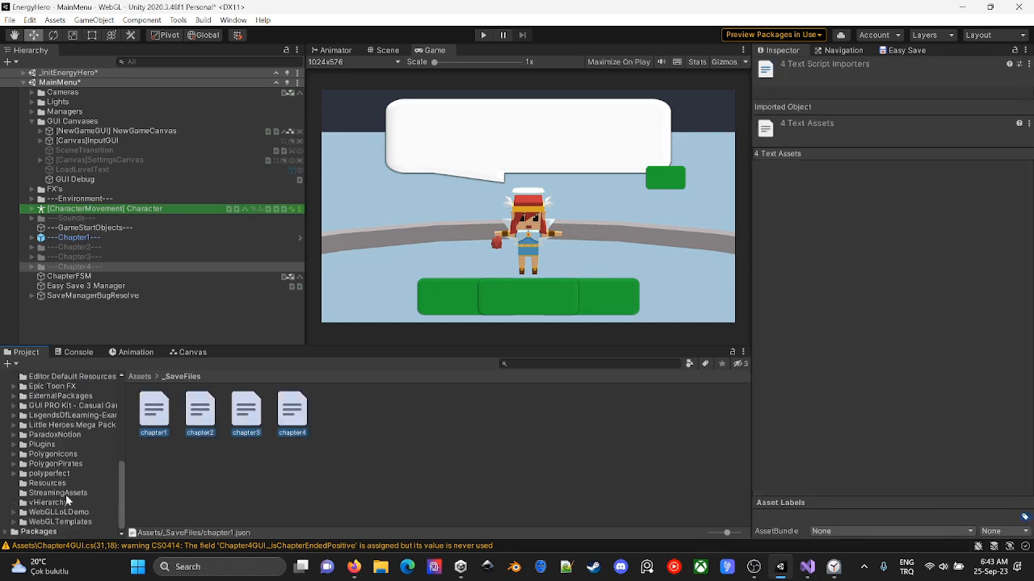
pyautogui.click(63, 492)
pyautogui.scroll(5, 18, 427)
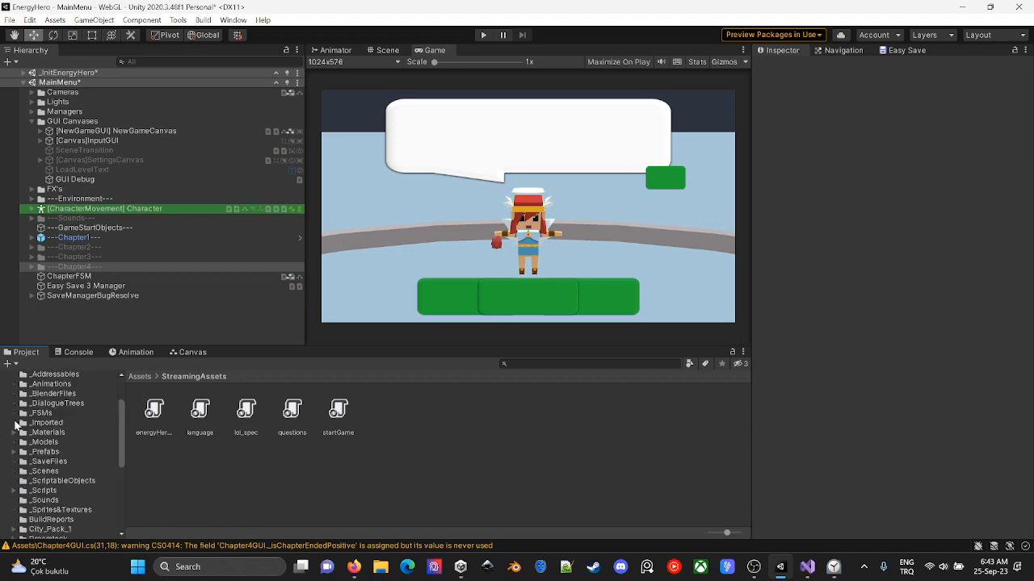
# - Show the _SaveFiles folder in File Explorer and copy its chapter1, chapter2, chapter3 and chapter4 JSON files without the meta files
pyautogui.click(64, 463)
pyautogui.rightClick(64, 462)
pyautogui.click(109, 131)
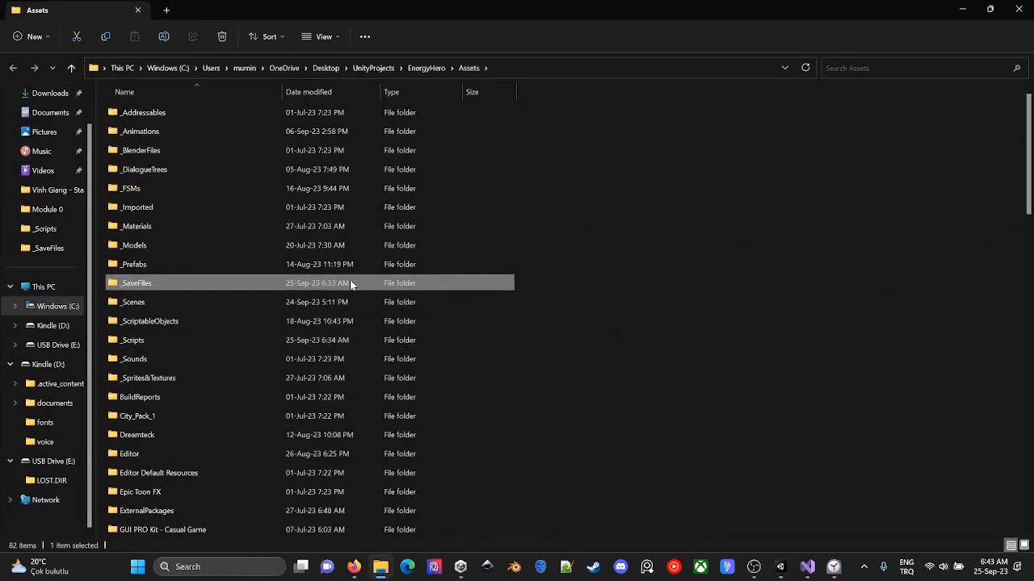
pyautogui.doubleClick(277, 281)
pyautogui.click(194, 113)
pyautogui.keyDown('ctrl'); pyautogui.click(184, 151); pyautogui.keyUp('ctrl')
pyautogui.keyDown('ctrl'); pyautogui.click(174, 189); pyautogui.keyUp('ctrl')
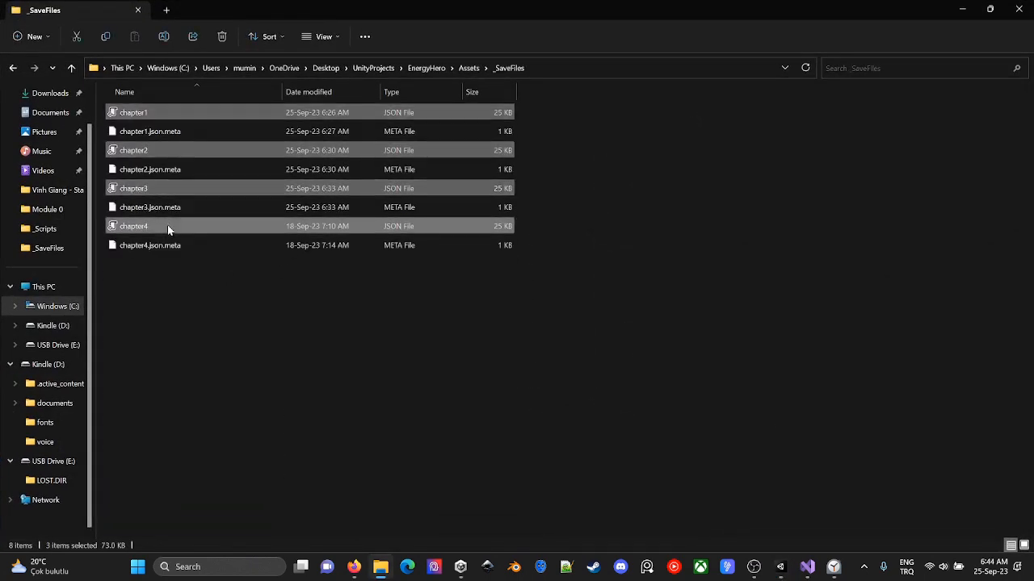
pyautogui.keyDown('ctrl'); pyautogui.click(167, 225); pyautogui.keyUp('ctrl')
pyautogui.hotkey('ctrl', 'c')
# - Paste the copied chapter JSON files into the project's StreamingAssets folder
pyautogui.hotkey('alt', 'Left')
pyautogui.press('s')
pyautogui.doubleClick(182, 107)
pyautogui.hotkey('ctrl', 'v')
# - Return to Unity and inspect the chapter1 to chapter4 files in the StreamingAssets folder
pyautogui.hotkey('alt', 'Tab')
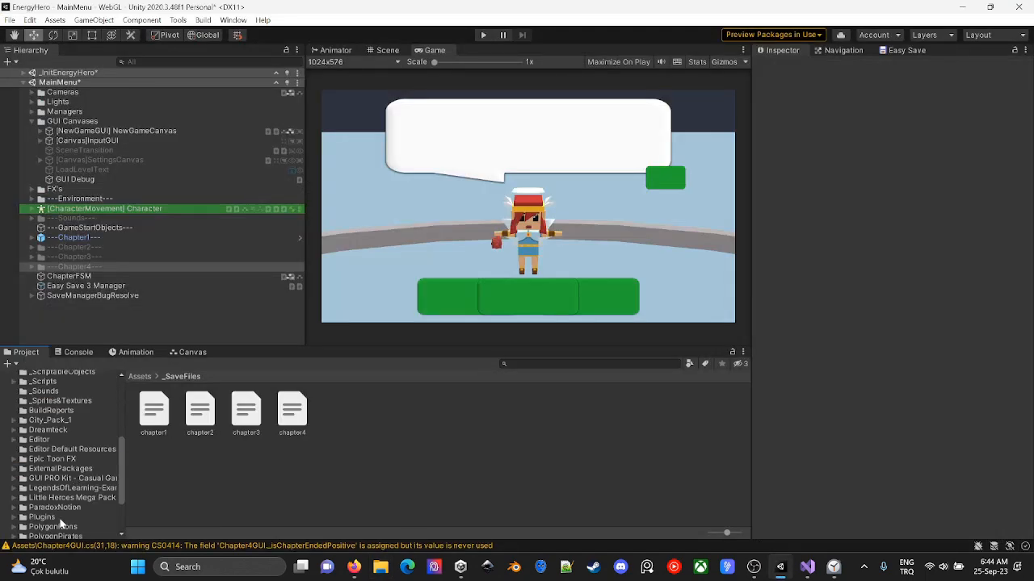
pyautogui.scroll(-3, 75, 486)
pyautogui.click(71, 493)
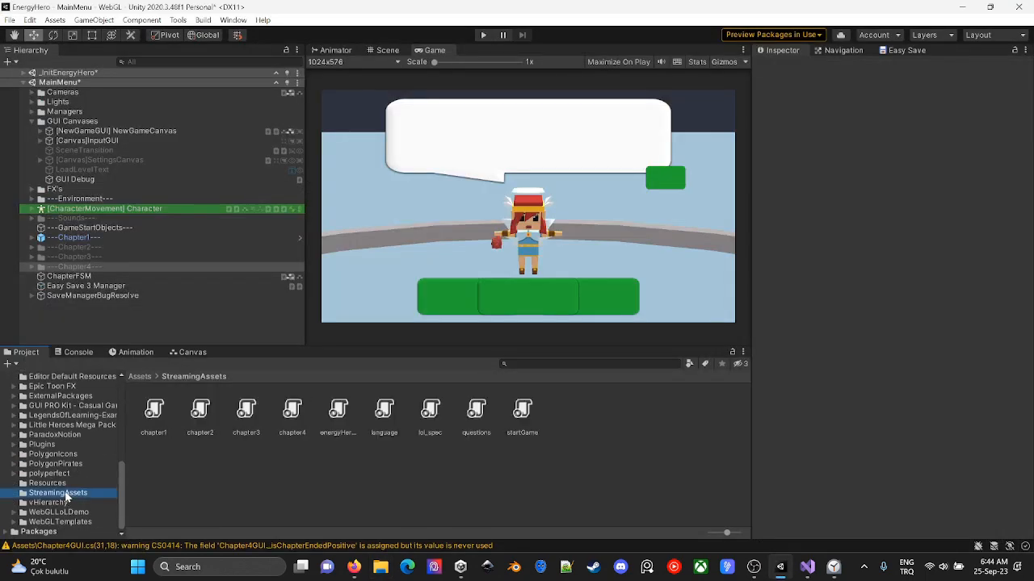
pyautogui.click(154, 413)
pyautogui.click(201, 412)
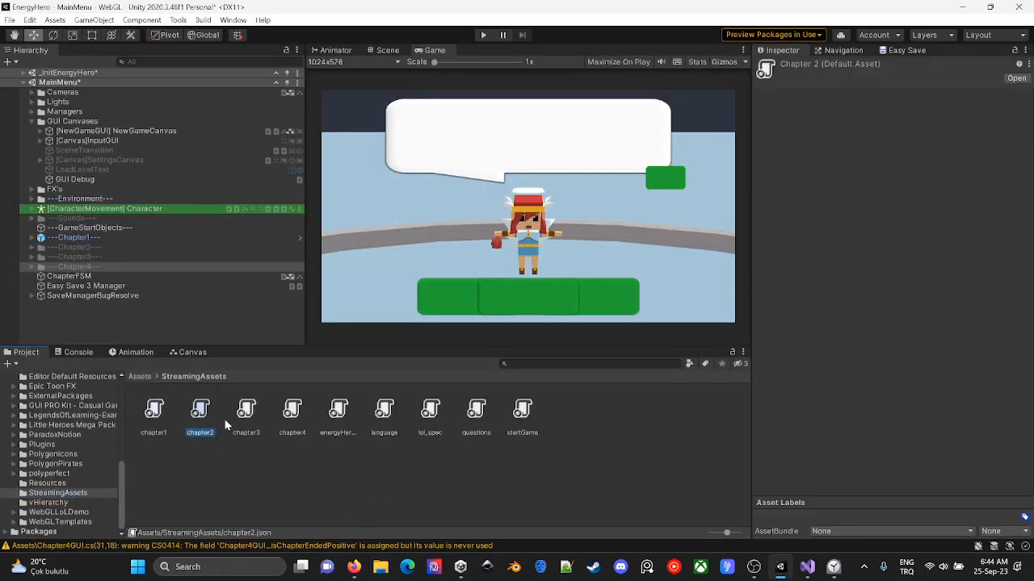
pyautogui.click(292, 412)
pyautogui.click(258, 417)
pyautogui.click(293, 412)
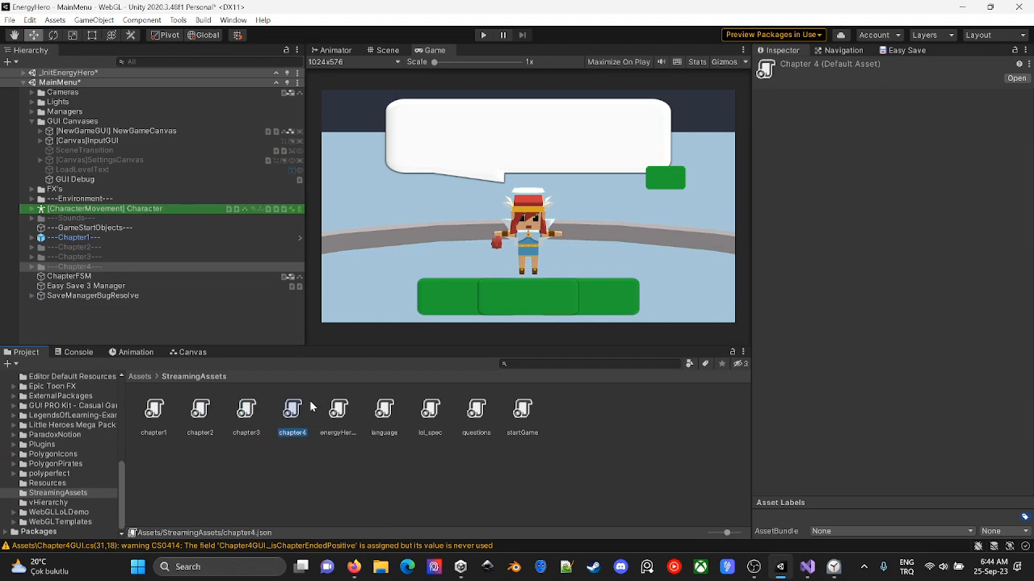
# - Save the open scenes and run the game in Play mode to test the chapter loading
pyautogui.hotkey('ctrl', 's')
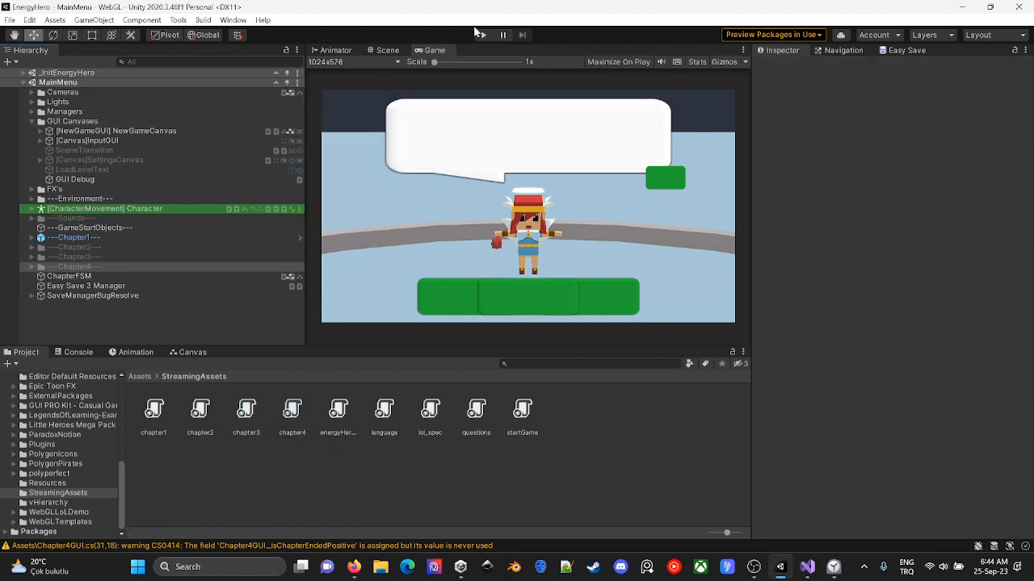
pyautogui.click(483, 35)
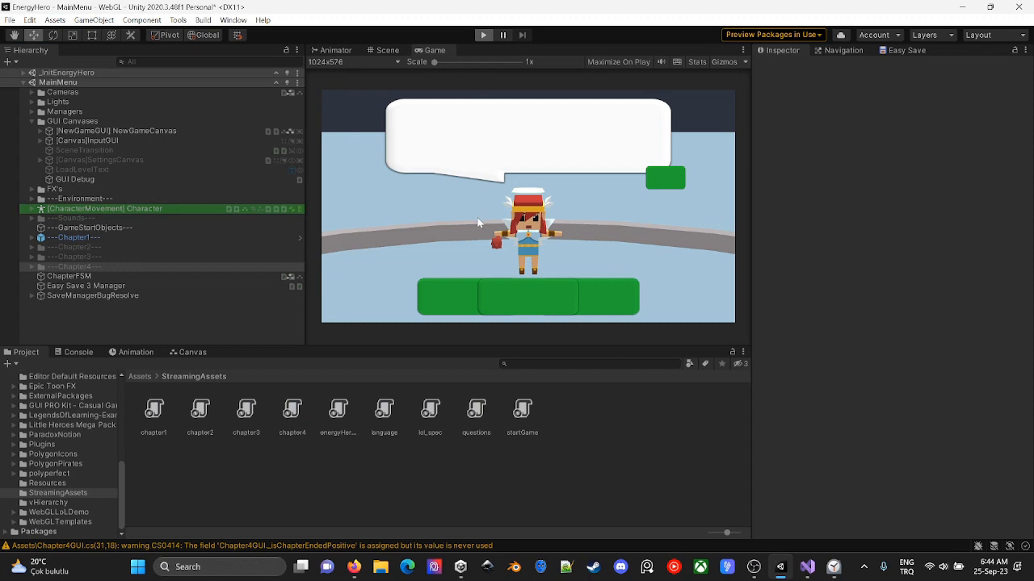
pyautogui.click(487, 36)
# - Remove the ".json" extension from the file names in GUIDebug.cs's LoadChapter methods and run the game again
pyautogui.hotkey('alt', 'Tab')
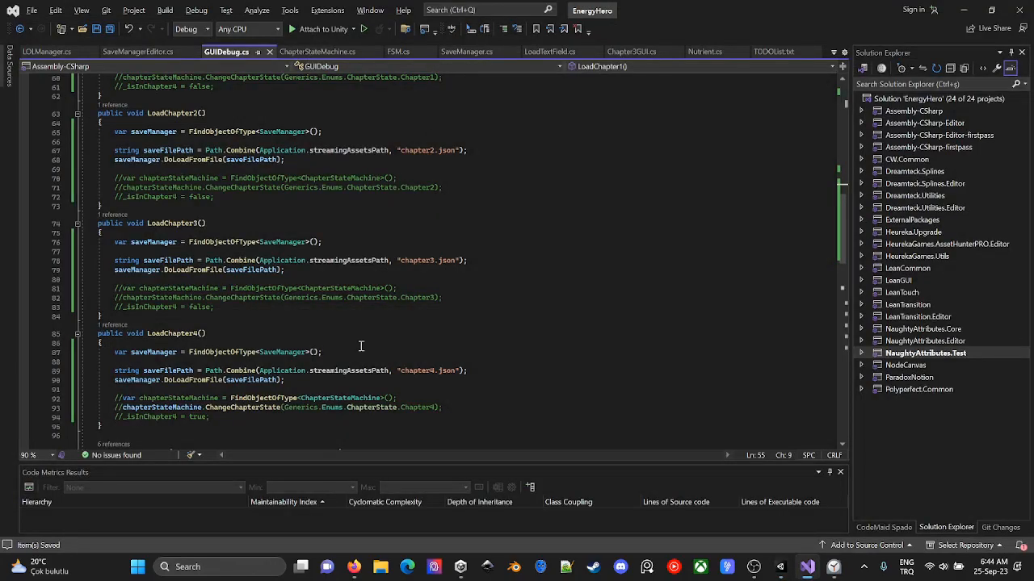
pyautogui.hotkey('alt', 'Tab')
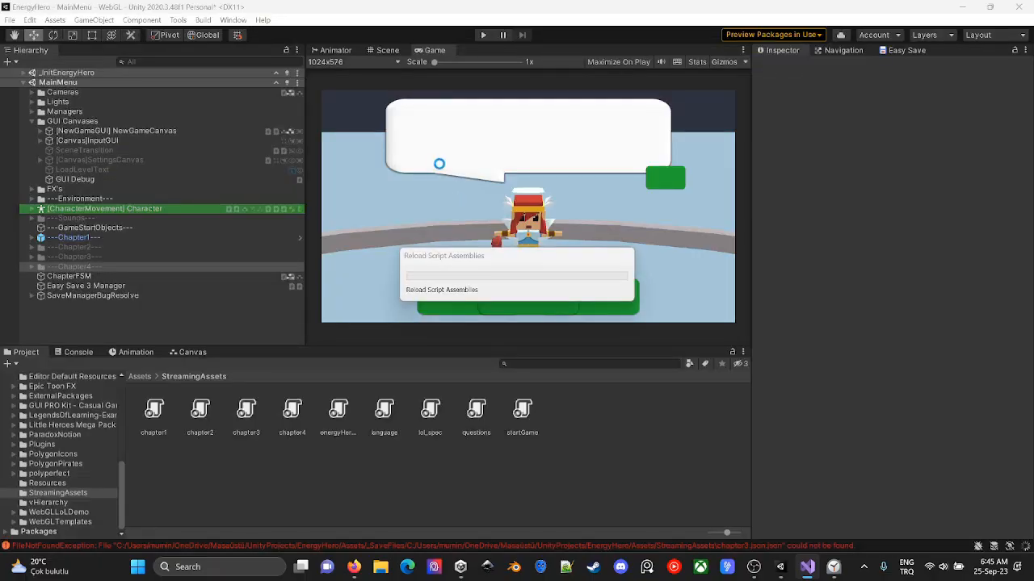
pyautogui.click(484, 36)
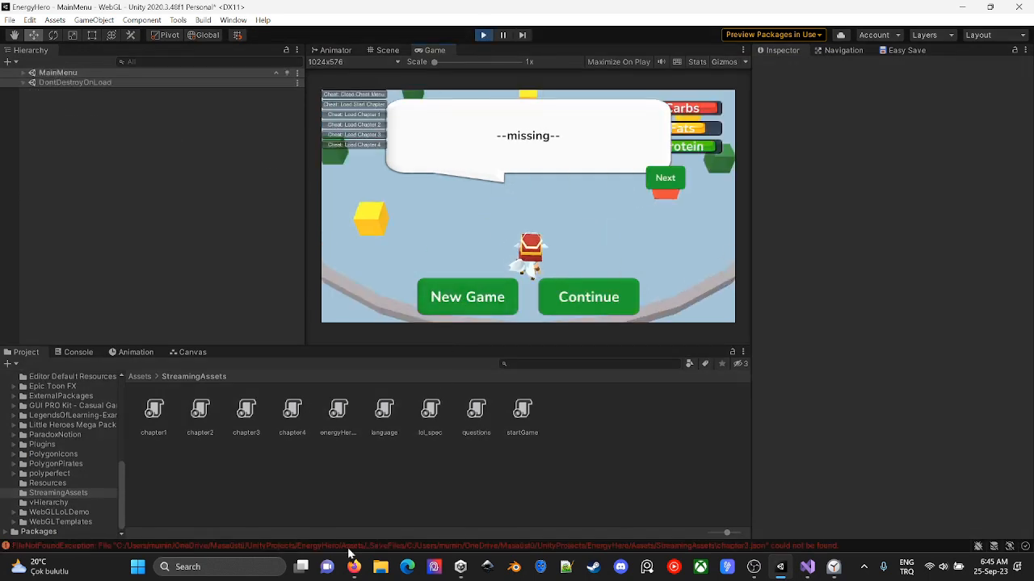
# - Go to the definition of DoLoadFromFile in SaveManager.cs and check how its fileName parameter is used
pyautogui.hotkey('alt', 'Tab')
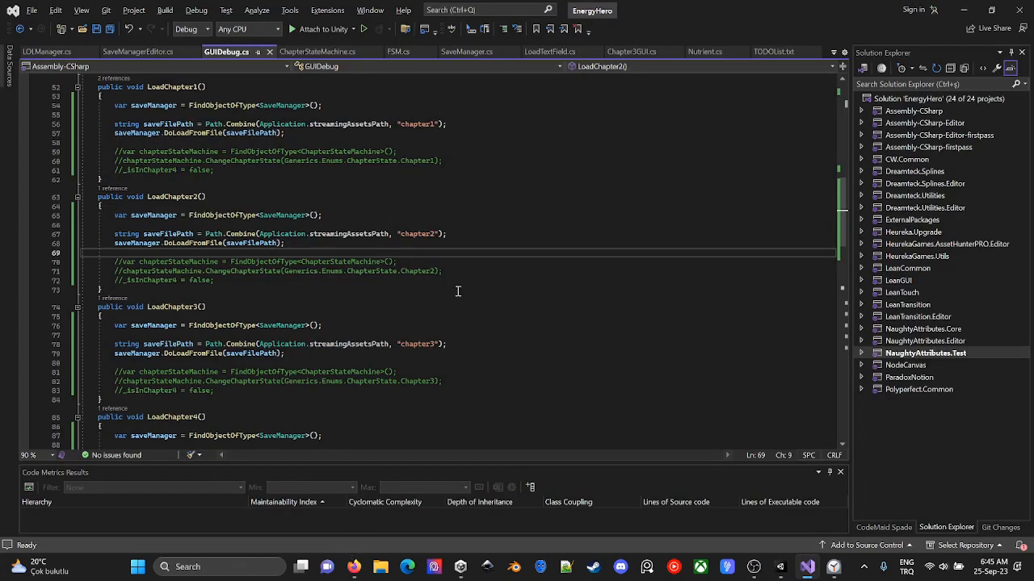
pyautogui.keyDown('ctrl'); pyautogui.click(195, 243); pyautogui.keyUp('ctrl')
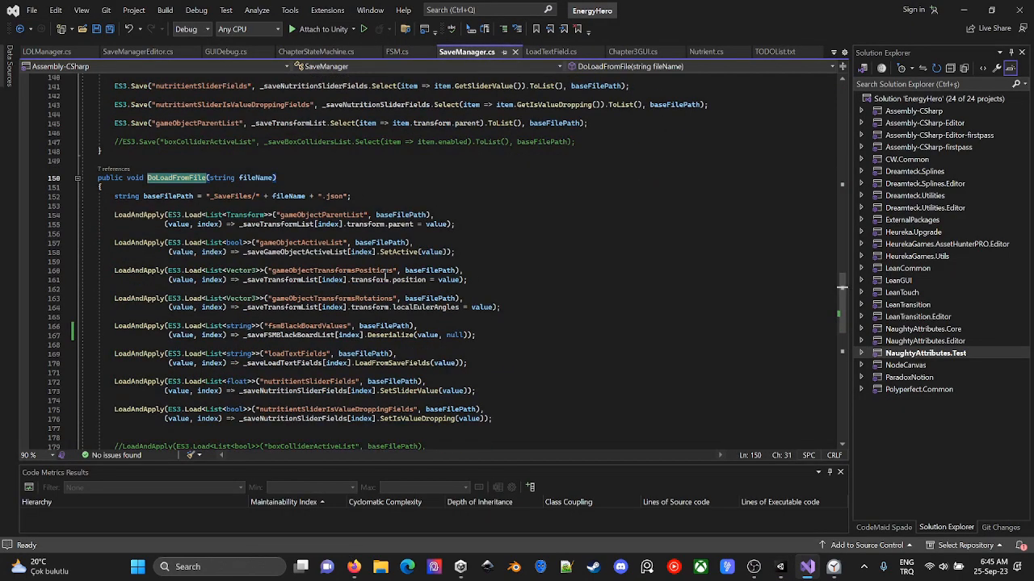
pyautogui.click(274, 178)
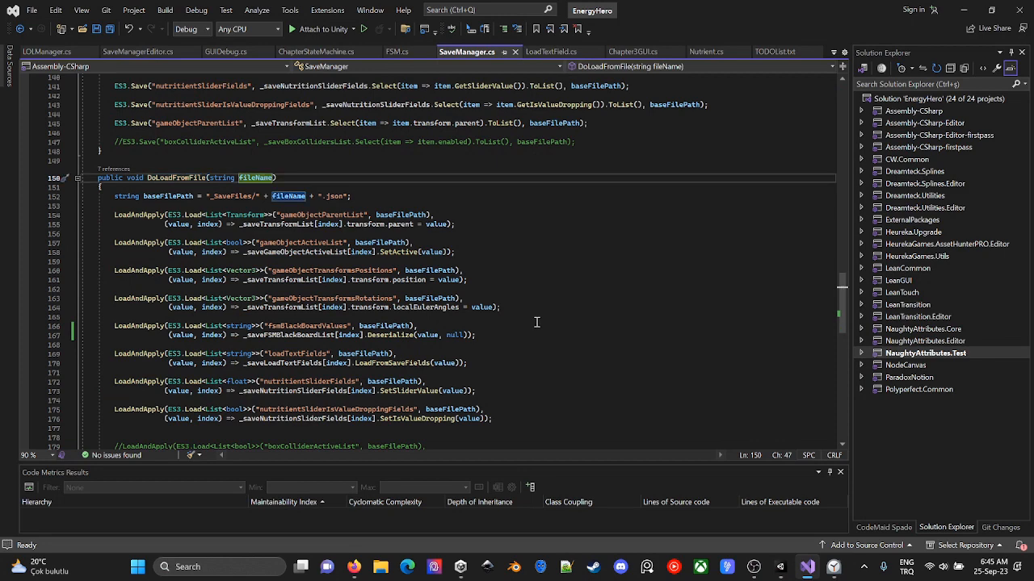
# - Insert blank lines below the DoLoadFromFile method in SaveManager.cs
pyautogui.scroll(-7, 445, 277)
pyautogui.click(445, 277)
pyautogui.scroll(-2, 445, 277)
pyautogui.press('Return')
pyautogui.press('Return')
pyautogui.press('Up')
# - Examine the baseFilePath line in DoLoadFromFile and the list of references to the method
pyautogui.scroll(10, 445, 277)
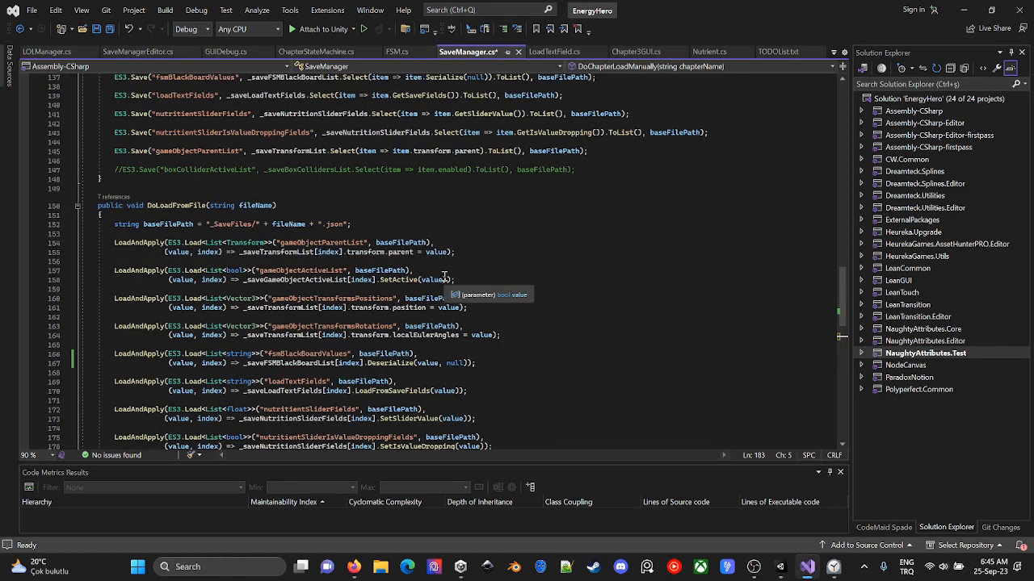
pyautogui.click(354, 224)
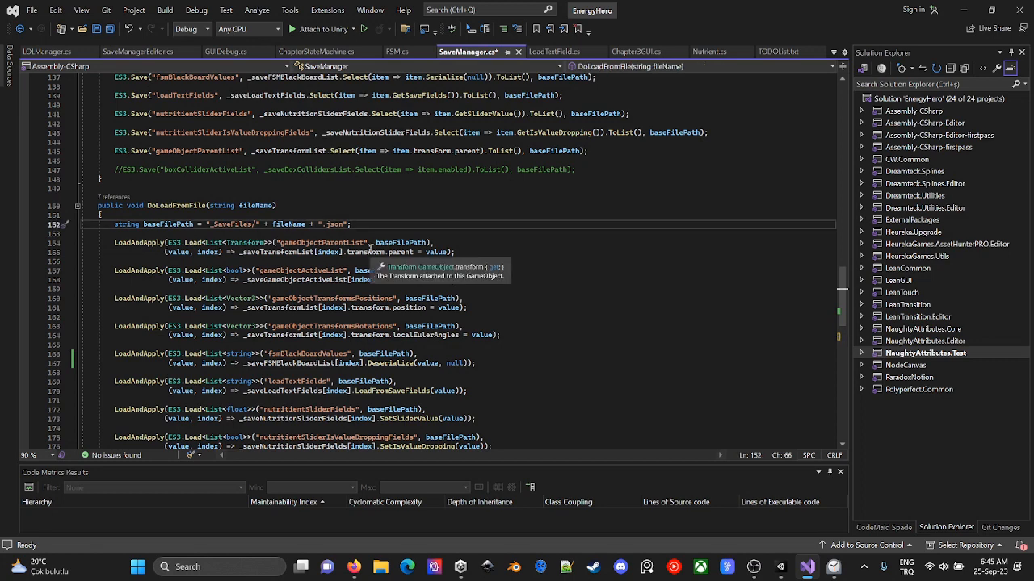
pyautogui.click(121, 197)
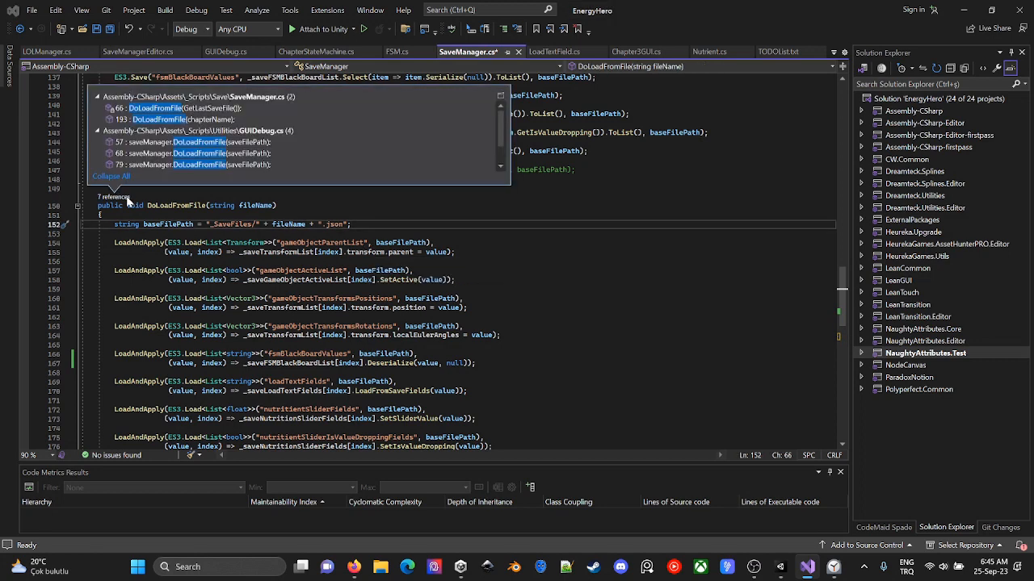
pyautogui.click(129, 233)
pyautogui.click(121, 197)
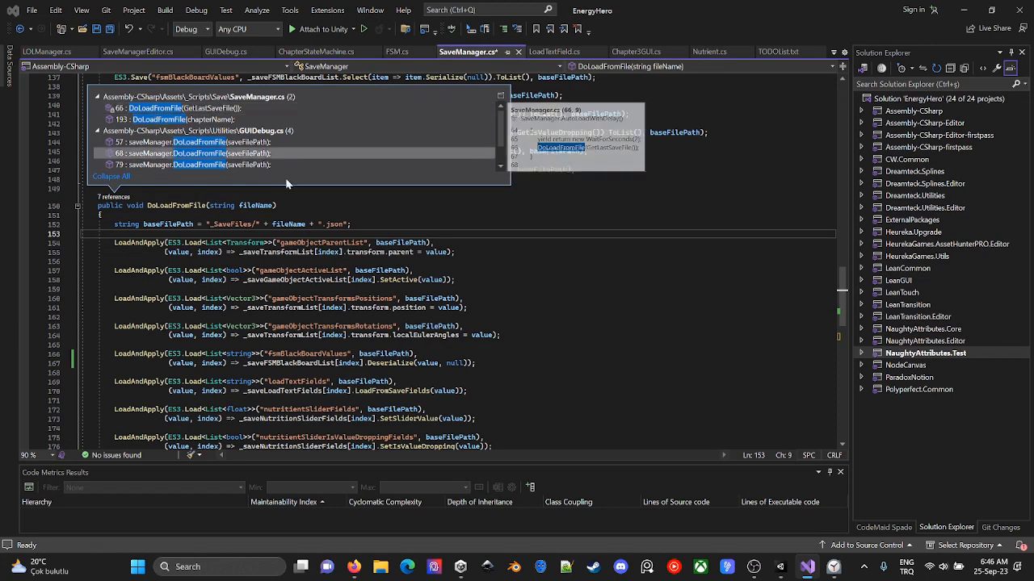
pyautogui.click(739, 330)
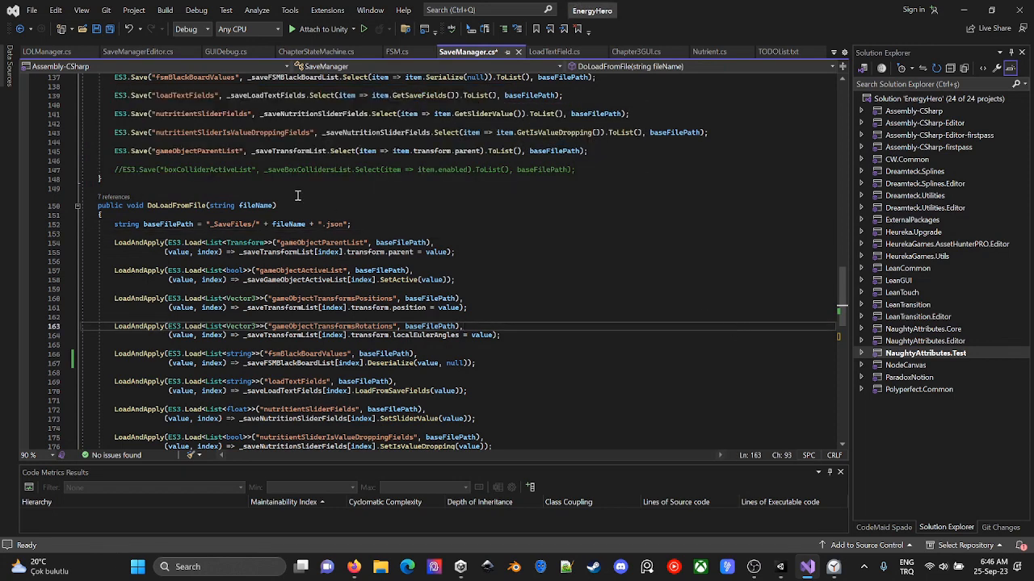
# - Add a copy of the DoLoadFromFile declaration below that method in SaveManager.cs and rename it DoLoadFromFileInStreamingAssets
pyautogui.doubleClick(169, 206)
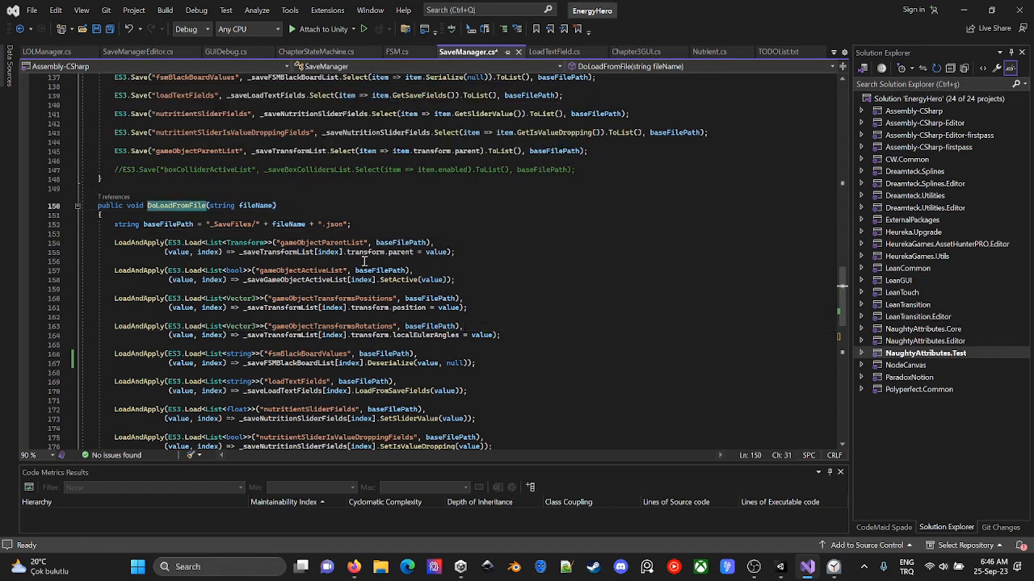
pyautogui.scroll(-11, 364, 261)
pyautogui.click(197, 209)
pyautogui.write('public void DoLoadFromFile(string fileName)')
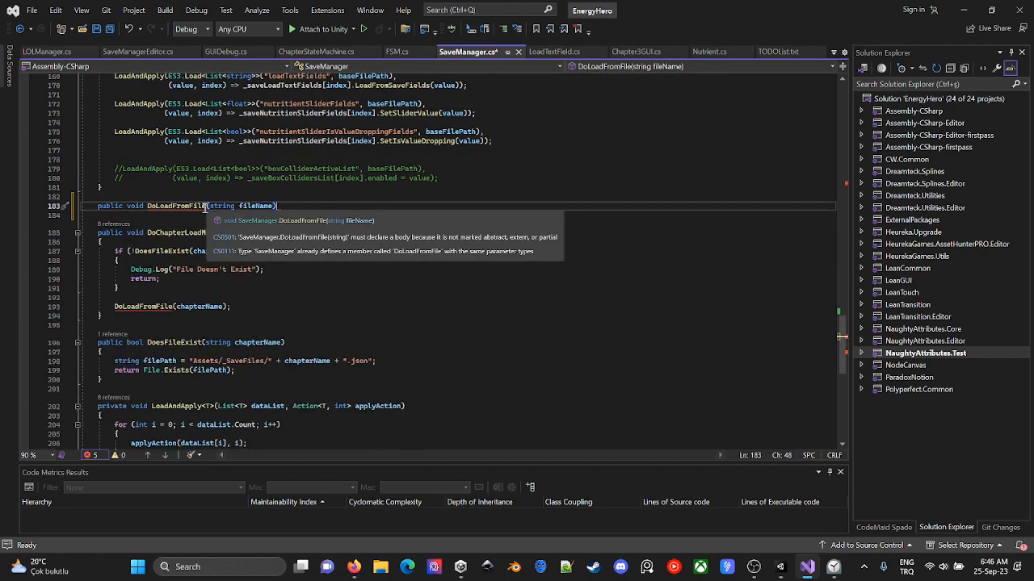
pyautogui.click(206, 212)
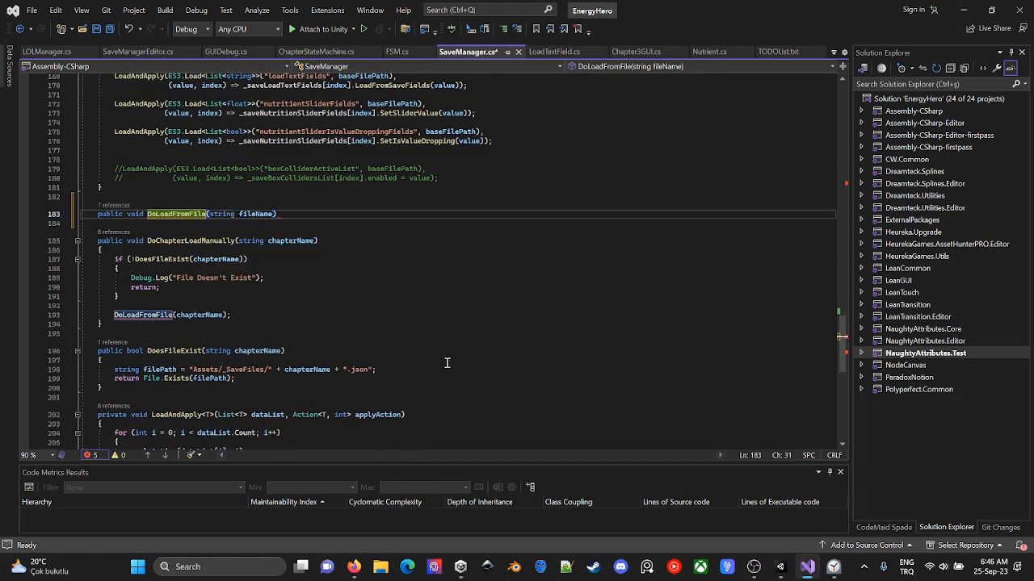
pyautogui.write('In')
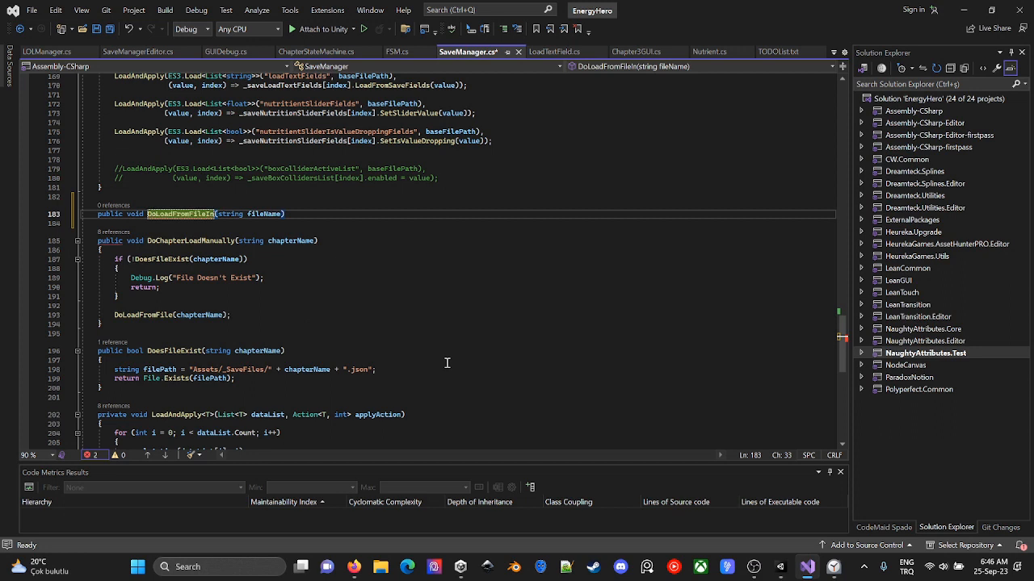
pyautogui.write('StreamingAsse')
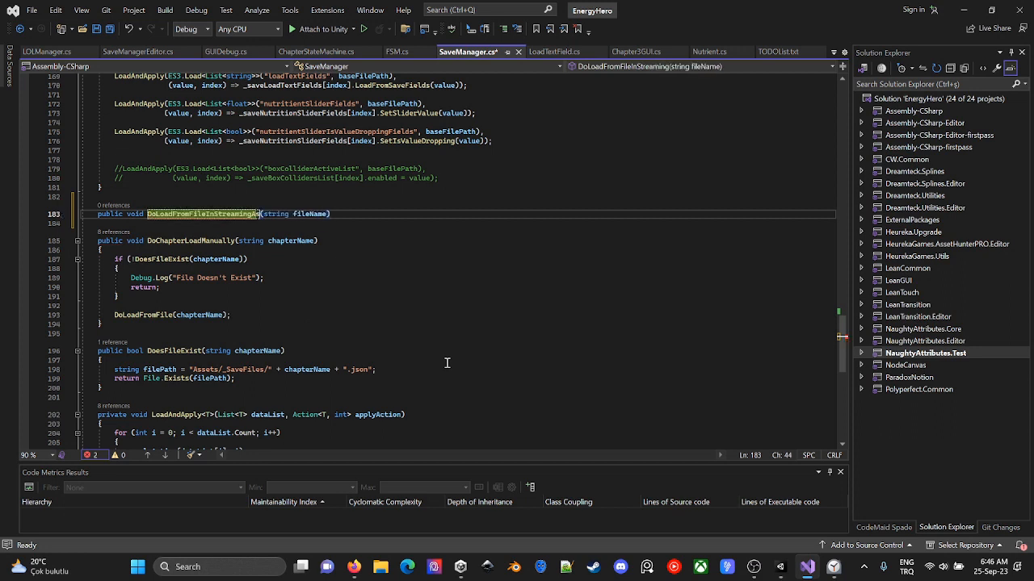
pyautogui.write('ts')
# - Rename the new method's string parameter to directory and add an empty braced body
pyautogui.hotkey('ctrl', 'Right')
pyautogui.hotkey('ctrl', 'Right')
pyautogui.hotkey('ctrl', 'shift', 'Right')
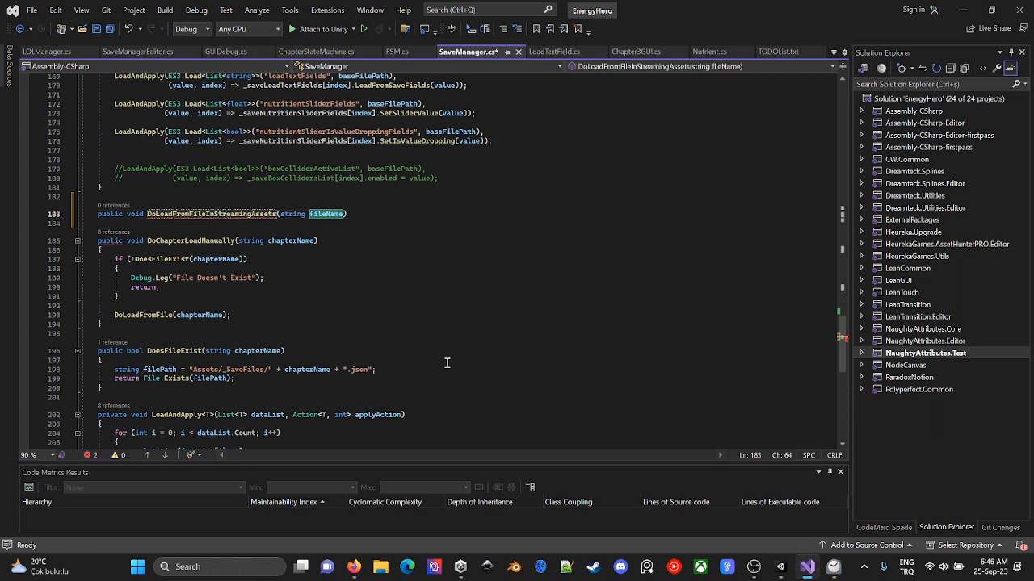
pyautogui.write('directory){')
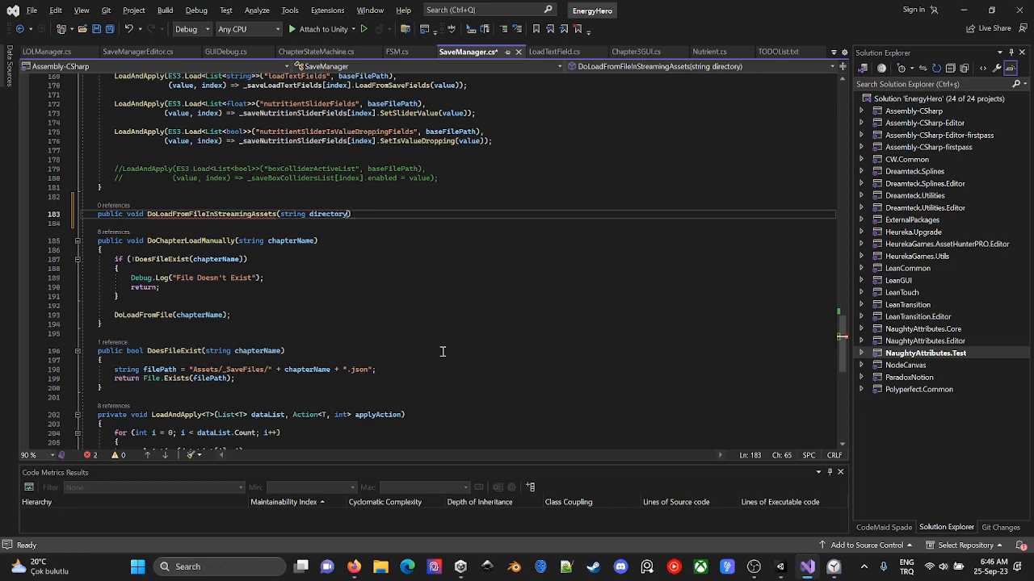
pyautogui.press('BackSpace')
pyautogui.press('Return')
# - Copy the eight active LoadAndApply calls from DoLoadFromFile into DoLoadFromFileInStreamingAssets and save SaveManager.cs
pyautogui.scroll(7, 422, 354)
pyautogui.moveTo(496, 336); pyautogui.dragTo(115, 130)
pyautogui.scroll(-5, 180, 225)
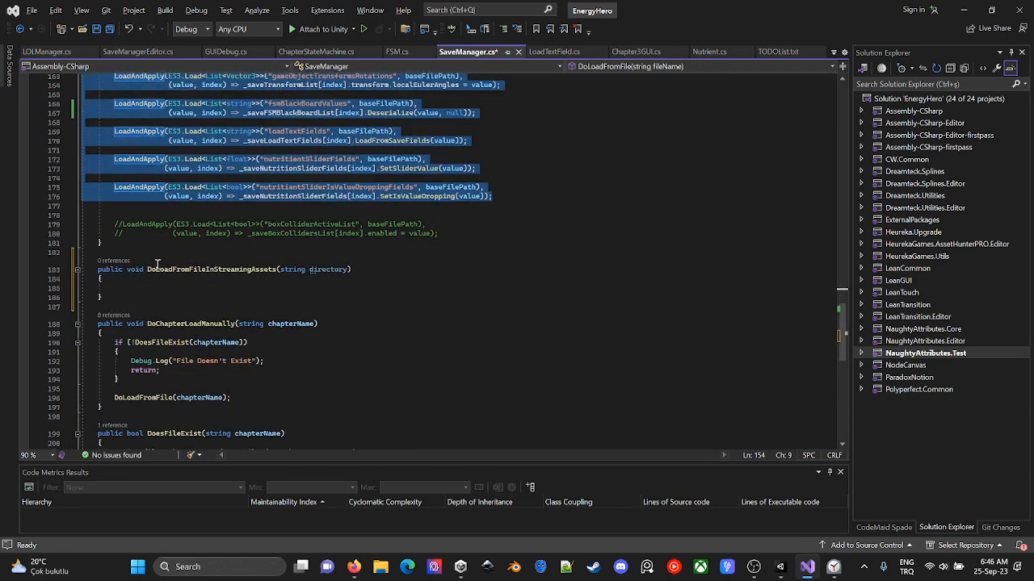
pyautogui.hotkey('ctrl', 'c')
pyautogui.click(146, 288)
pyautogui.hotkey('ctrl', 'v')
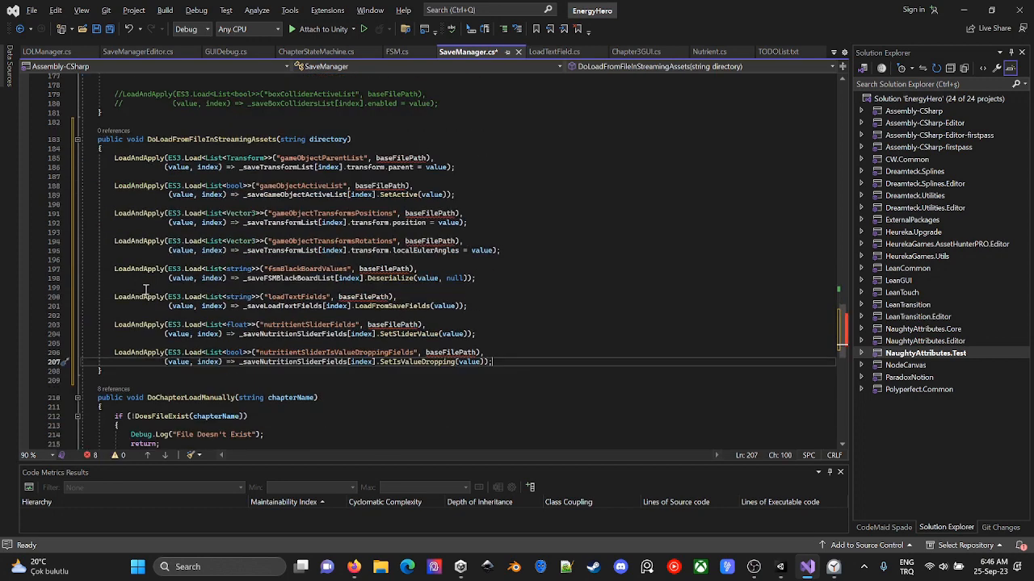
pyautogui.hotkey('ctrl', 's')
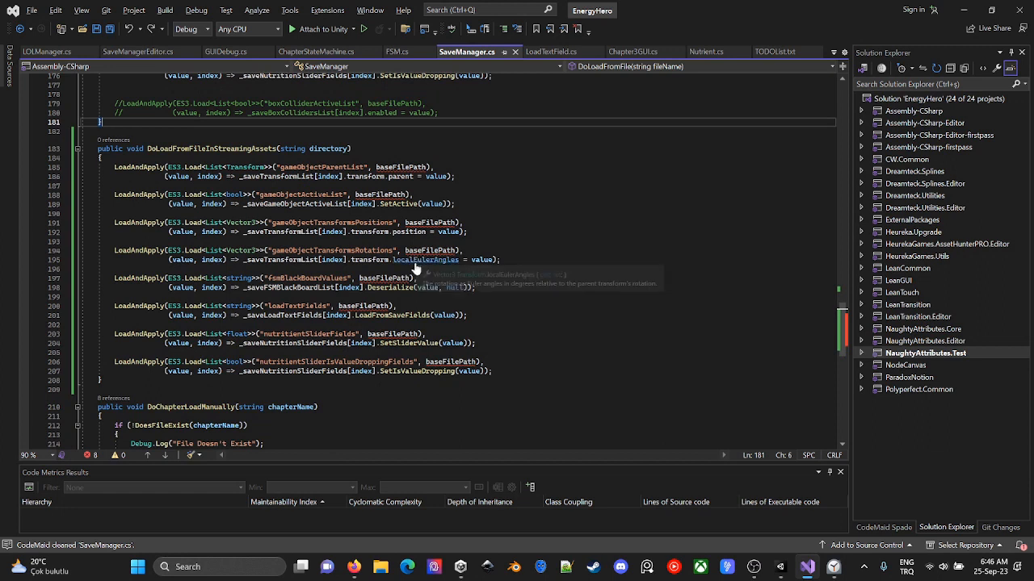
pyautogui.hotkey('ctrl', 's')
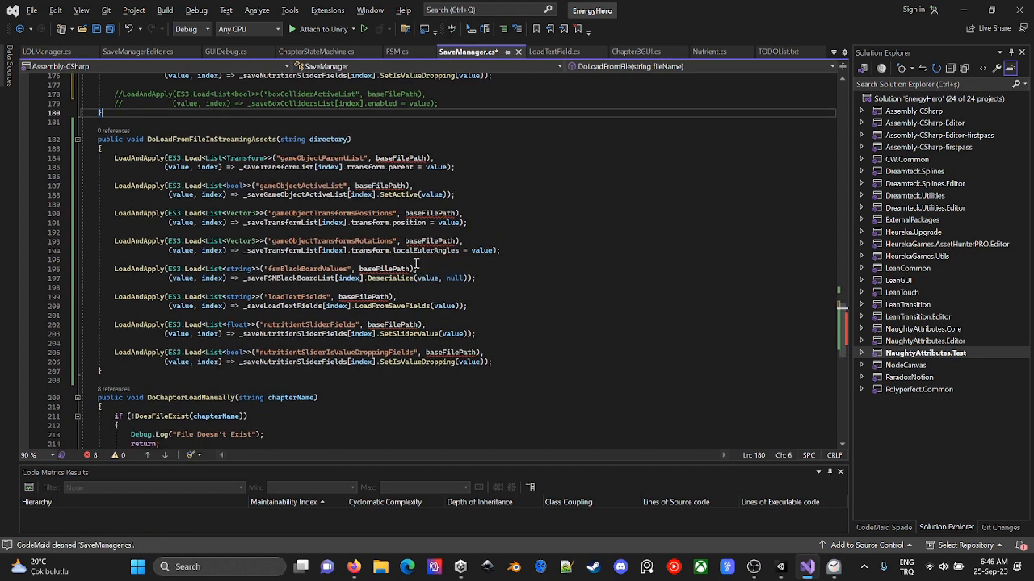
pyautogui.hotkey('ctrl', 's')
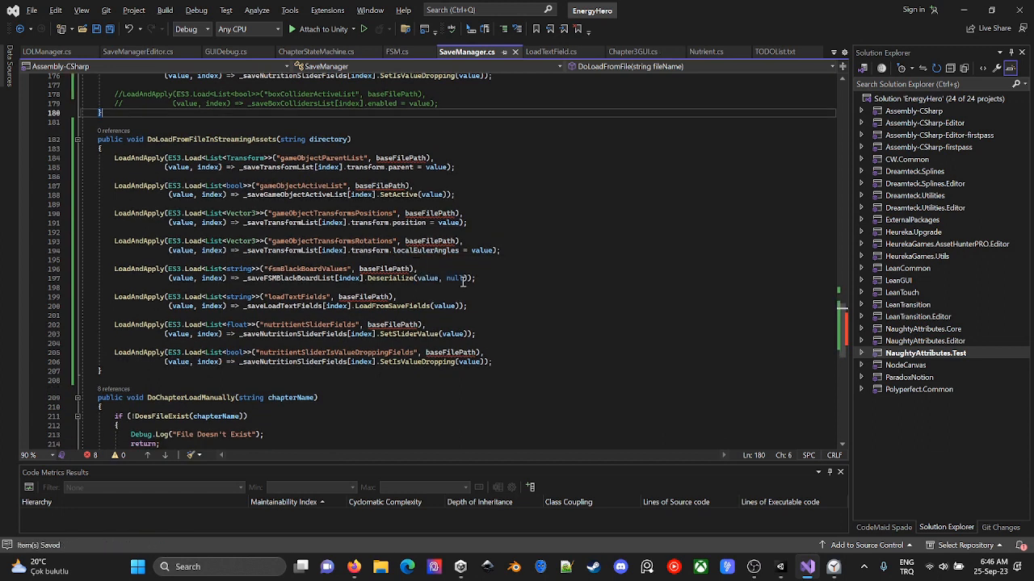
# - Replace the DoLoadFromFile calls in GUIDebug.cs's LoadChapter1 to LoadChapter4 methods with DoLoadFromFileInStreamingAssets
pyautogui.doubleClick(206, 139)
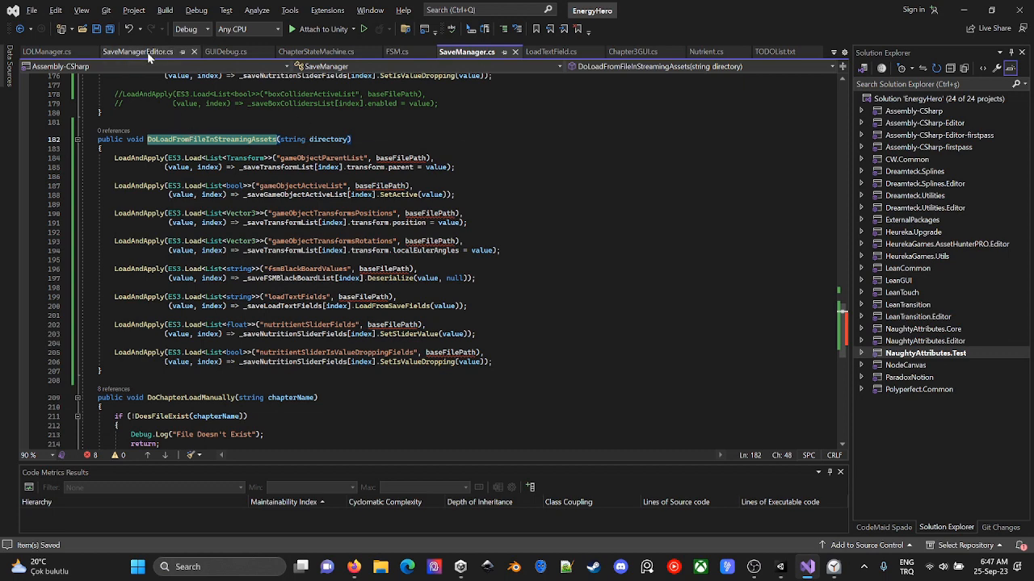
pyautogui.click(225, 52)
pyautogui.doubleClick(220, 244)
pyautogui.hotkey('ctrl', 'v')
pyautogui.doubleClick(214, 353)
pyautogui.hotkey('ctrl', 'v')
pyautogui.doubleClick(204, 132)
pyautogui.hotkey('ctrl', 'v')
pyautogui.scroll(4, 219, 182)
pyautogui.scroll(-7, 219, 182)
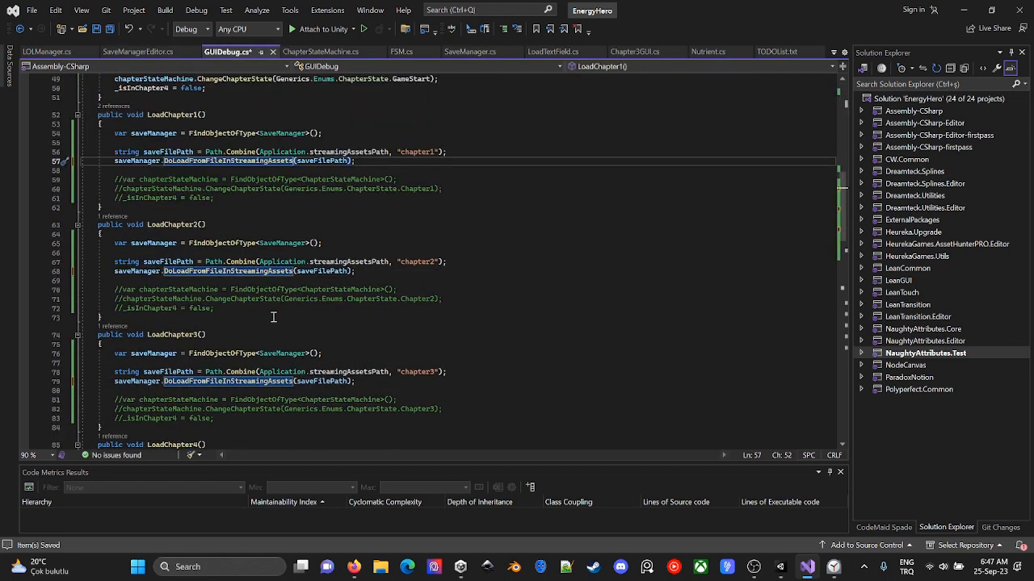
pyautogui.click(204, 353)
pyautogui.doubleClick(204, 353)
pyautogui.hotkey('ctrl', 'v')
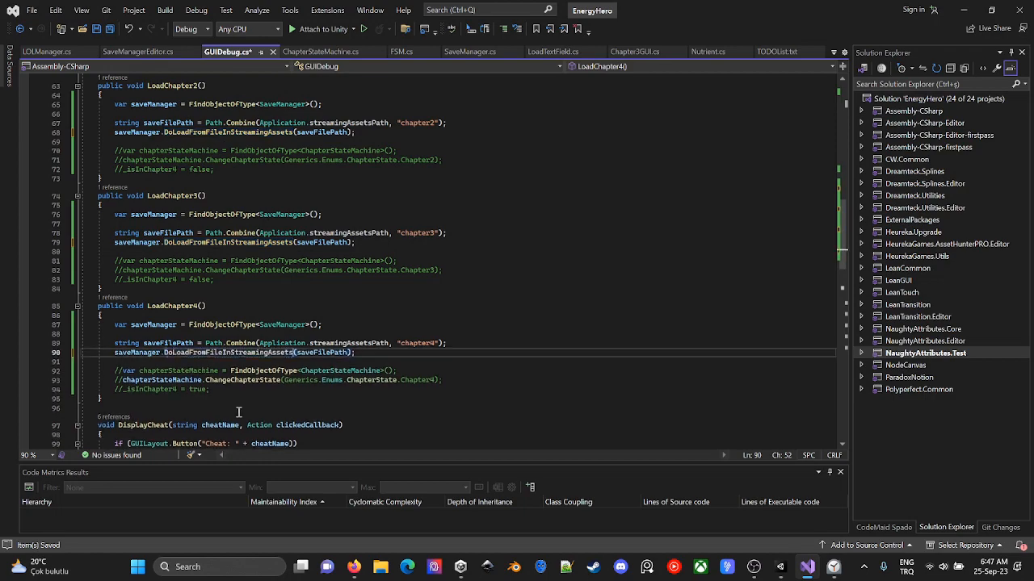
pyautogui.click(430, 397)
# - Switch to Unity, stop the running game and open the baseFilePath compile error's source line from the console
pyautogui.hotkey('alt', 'Tab')
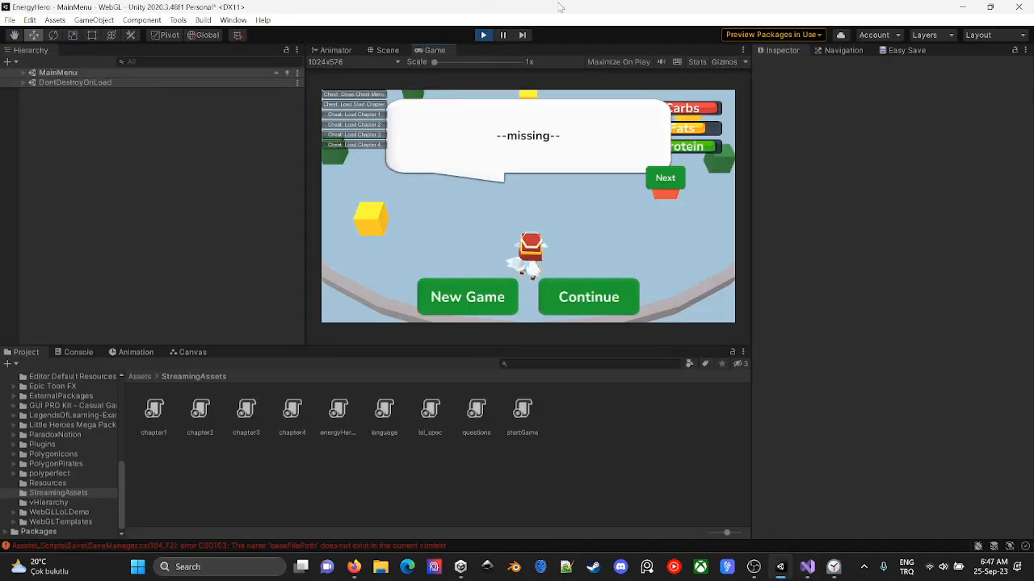
pyautogui.click(483, 35)
pyautogui.click(483, 35)
pyautogui.click(78, 355)
pyautogui.click(310, 444)
pyautogui.click(376, 420)
pyautogui.click(13, 365)
pyautogui.doubleClick(448, 396)
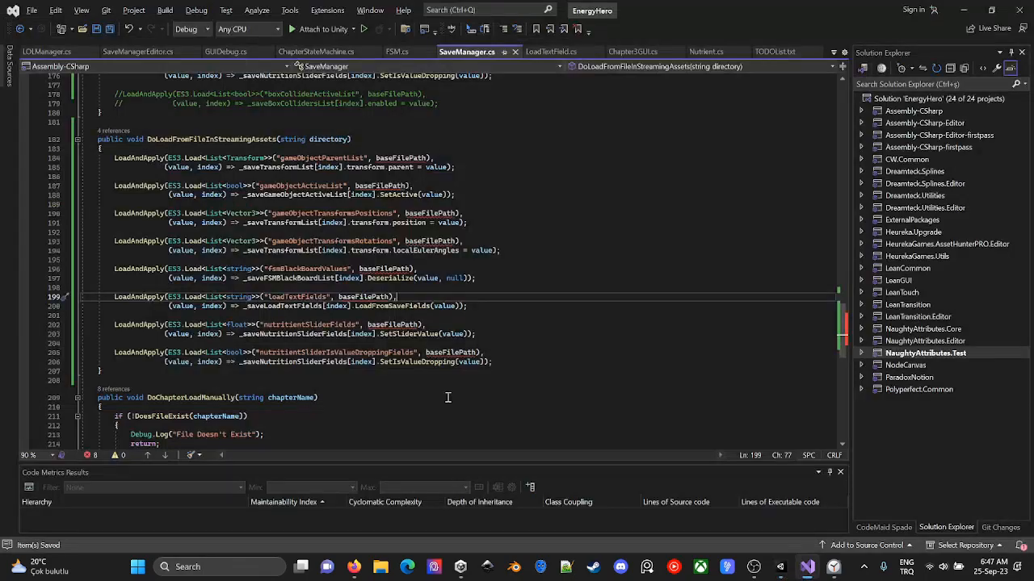
# - Replace baseFilePath with directory in the gameObjectParentList load call of DoLoadFromFileInStreamingAssets
pyautogui.scroll(7, 447, 397)
pyautogui.doubleClick(343, 336)
pyautogui.hotkey('ctrl', 'c')
pyautogui.doubleClick(418, 351)
pyautogui.hotkey('ctrl', 'v')
pyautogui.scroll(5, 369, 377)
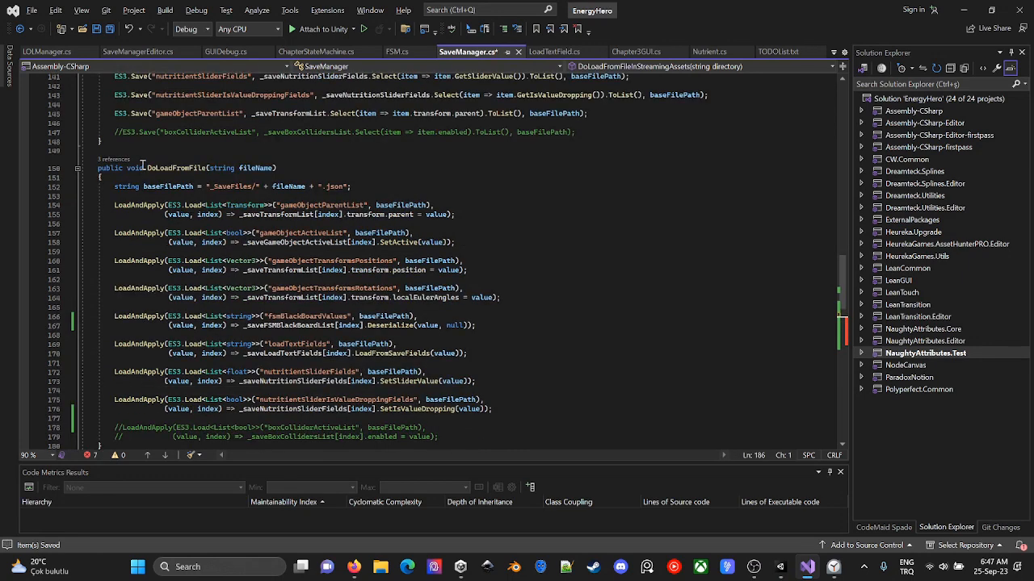
pyautogui.scroll(-6, 198, 404)
pyautogui.click(442, 341)
pyautogui.scroll(-1, 442, 334)
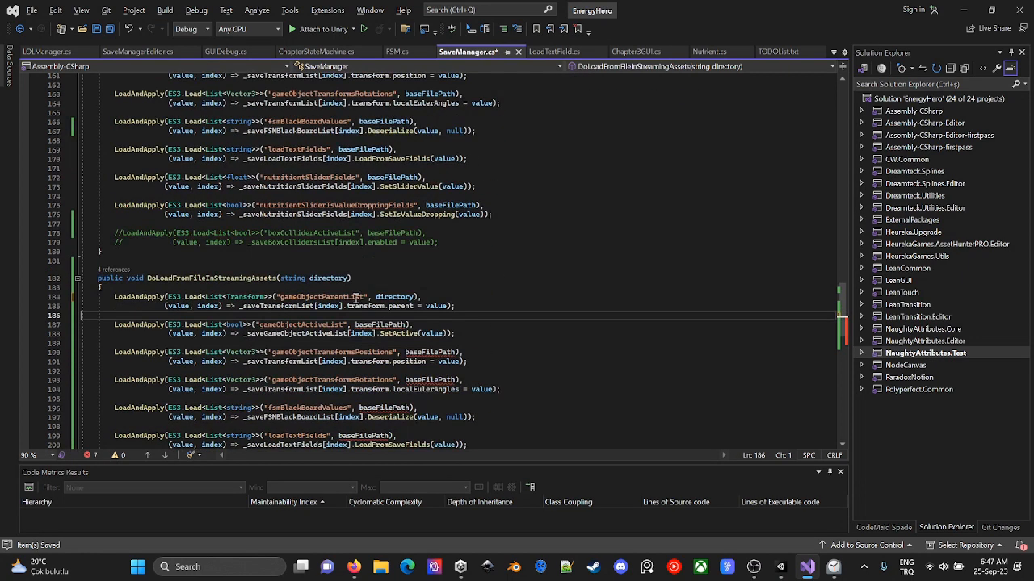
# - Replace baseFilePath with directory in the method's remaining LoadAndApply calls and save SaveManager.cs
pyautogui.doubleClick(334, 279)
pyautogui.doubleClick(384, 326)
pyautogui.hotkey('ctrl', 'v')
pyautogui.doubleClick(430, 353)
pyautogui.hotkey('ctrl', 'v')
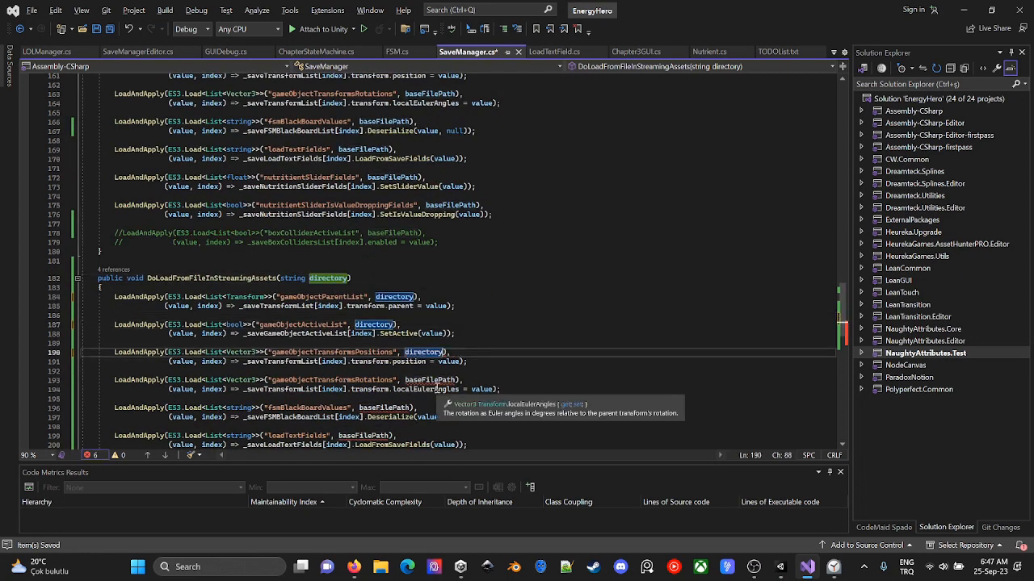
pyautogui.doubleClick(431, 381)
pyautogui.hotkey('ctrl', 'v')
pyautogui.scroll(-3, 431, 381)
pyautogui.hotkey('ctrl', 's')
# - Run the game in Unity, try the Load Chapter 2 and Load Chapter 3 cheats and inspect the console errors
pyautogui.hotkey('alt', 'Tab')
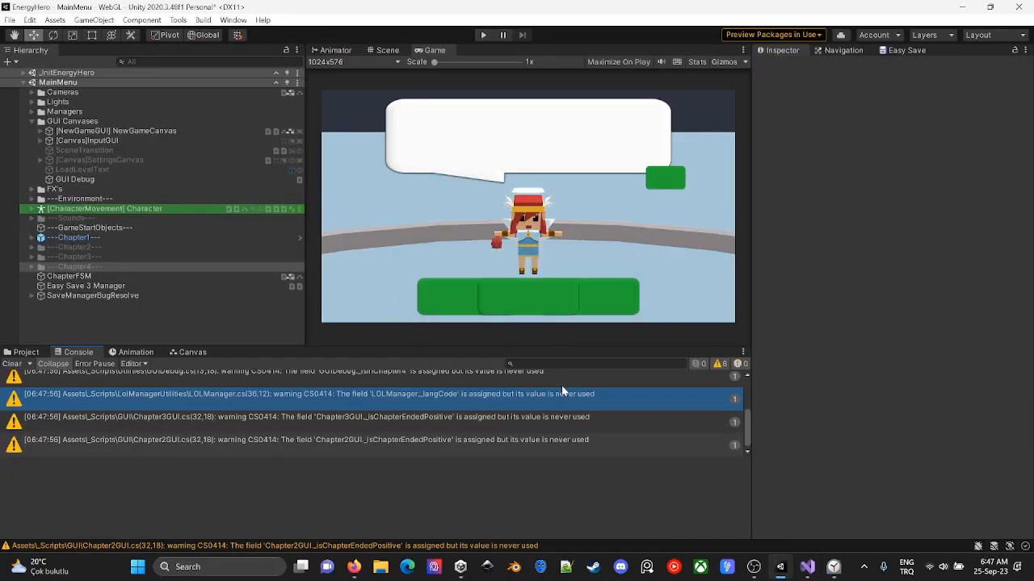
pyautogui.click(484, 35)
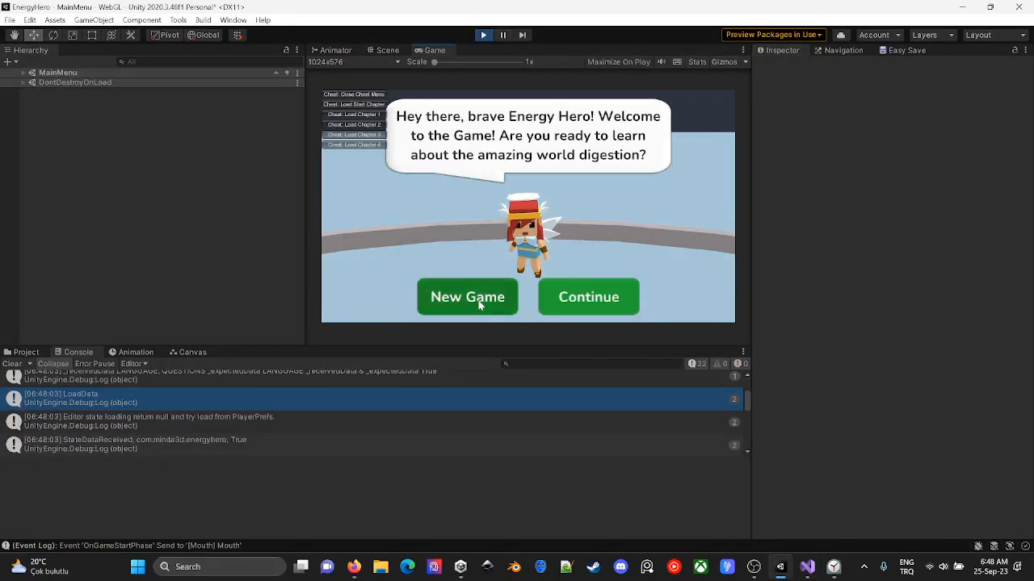
pyautogui.click(378, 126)
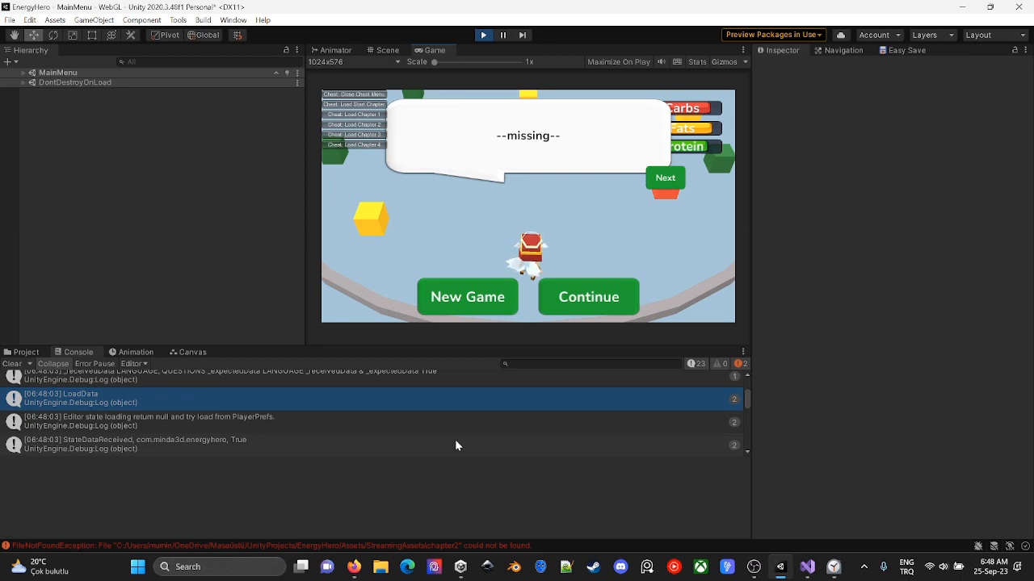
pyautogui.click(372, 135)
pyautogui.click(667, 182)
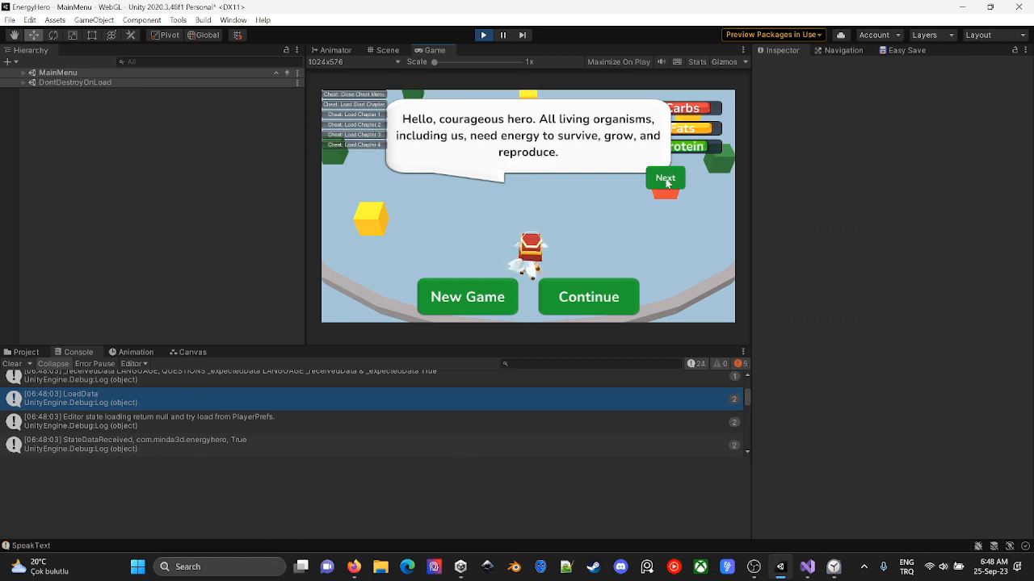
pyautogui.click(667, 183)
pyautogui.click(464, 420)
pyautogui.scroll(-1, 453, 432)
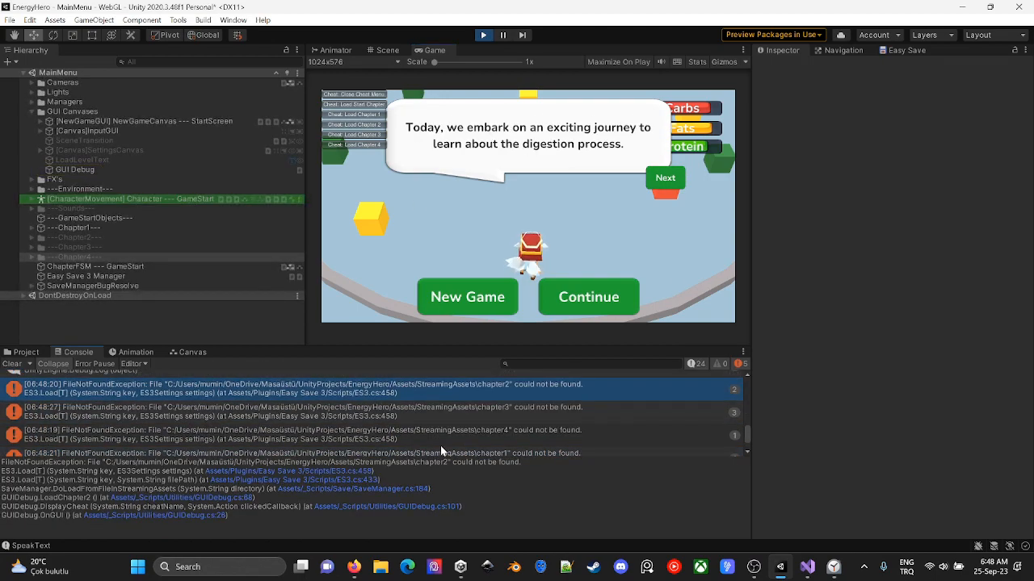
# - Switch to Visual Studio and examine how LOLManager.cs's LoadMockData builds and reads the languageJSONFilePath file from StreamingAssets
pyautogui.hotkey('alt', 'Tab')
pyautogui.click(50, 51)
pyautogui.doubleClick(243, 261)
pyautogui.scroll(-17, 547, 378)
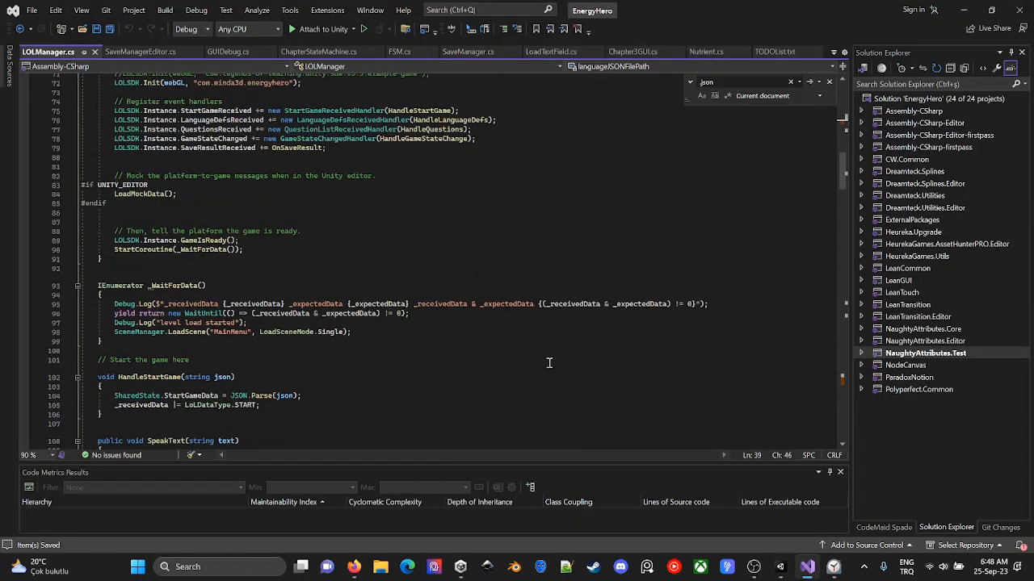
pyautogui.scroll(19, 484, 335)
pyautogui.hotkey('ctrl', 'f')
pyautogui.click(810, 83)
pyautogui.doubleClick(166, 262)
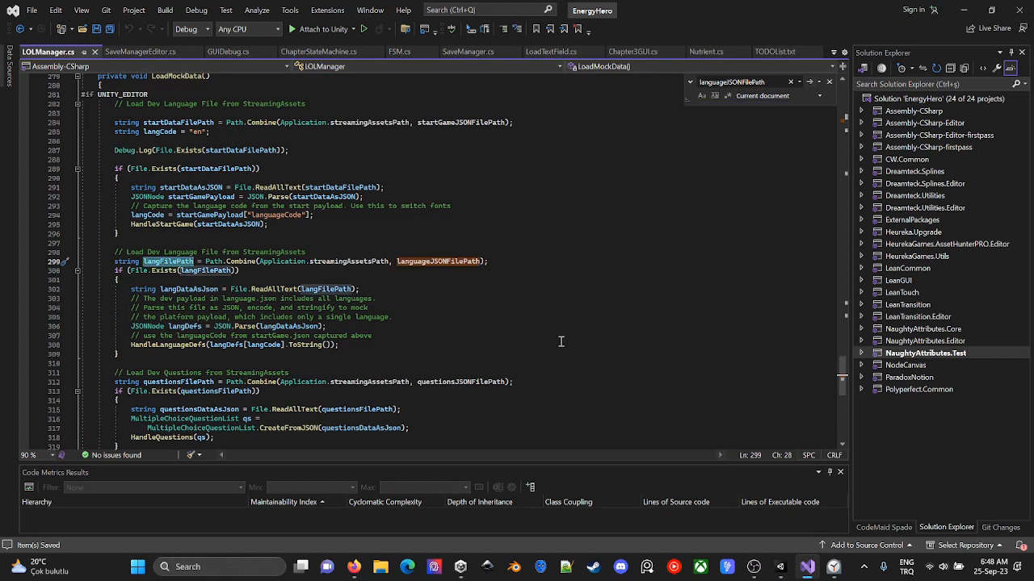
pyautogui.scroll(4, 561, 342)
pyautogui.scroll(-5, 529, 322)
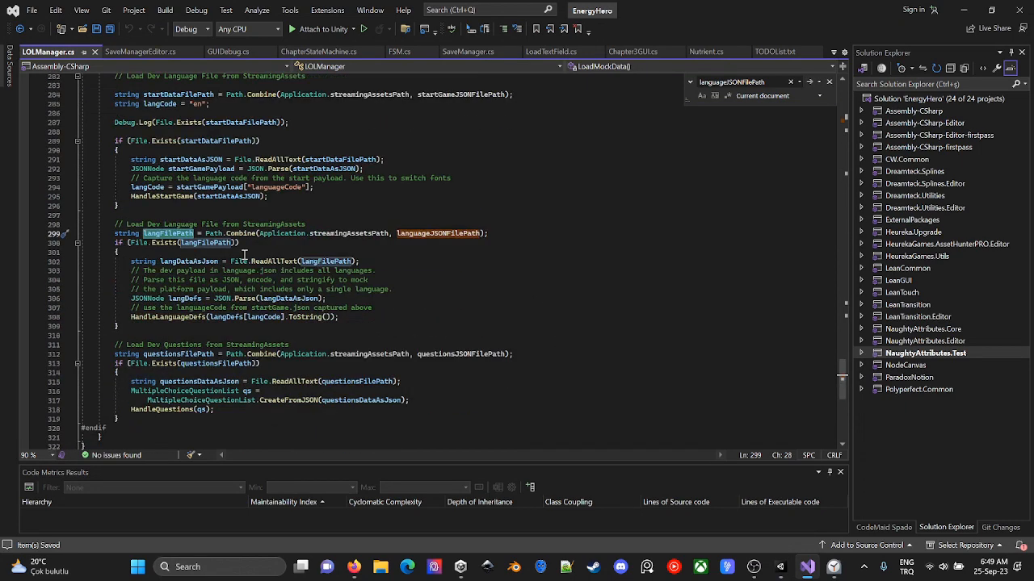
# - Switch back to Unity and compare the file paths in the console's chapter loading errors
pyautogui.hotkey('alt', 'Tab')
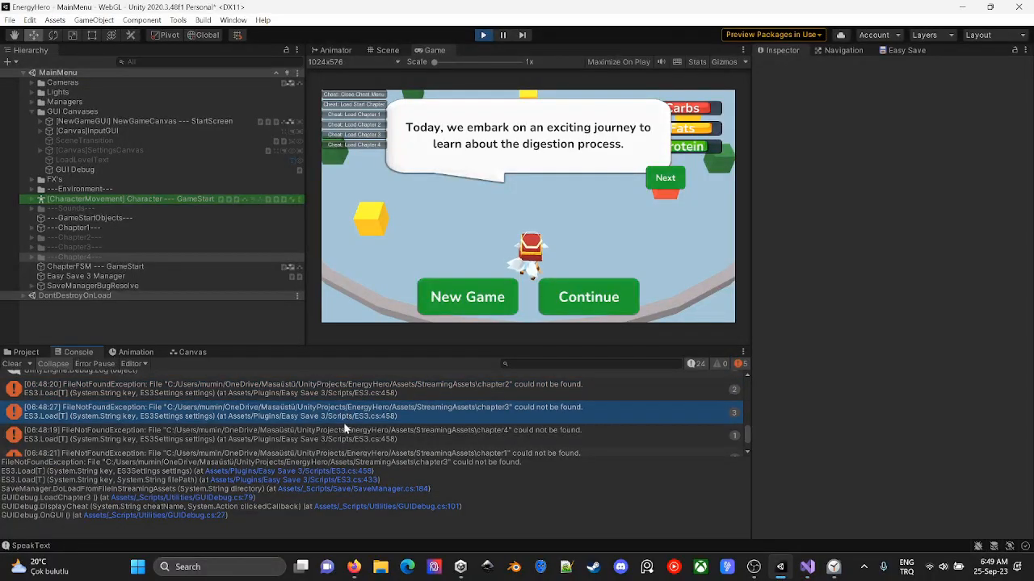
pyautogui.click(342, 434)
pyautogui.click(368, 394)
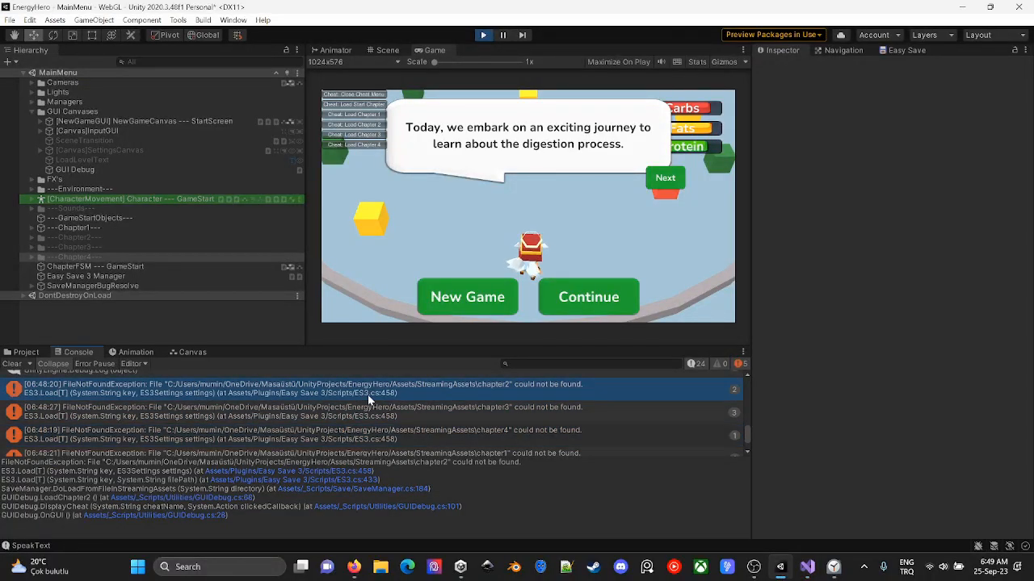
# - Check the names and extensions of the chapter1 to chapter4 files in the StreamingAssets folder against the console errors
pyautogui.click(24, 354)
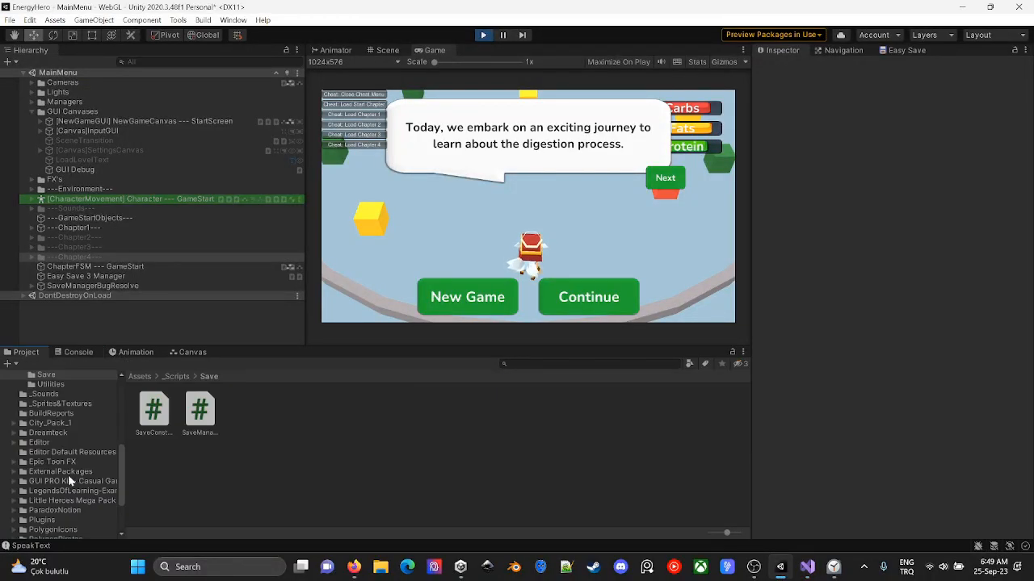
pyautogui.scroll(-3, 80, 459)
pyautogui.click(84, 491)
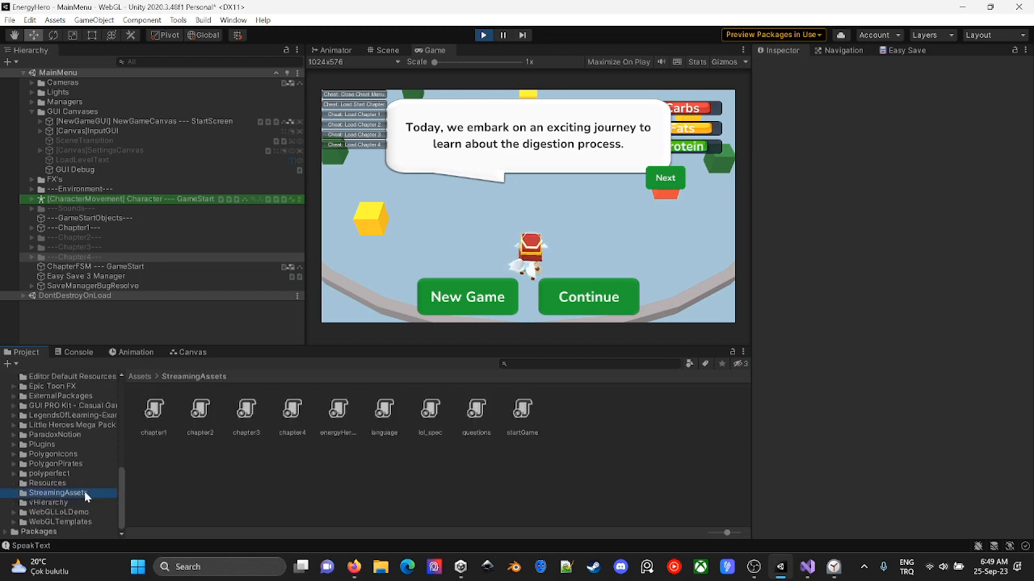
pyautogui.click(154, 433)
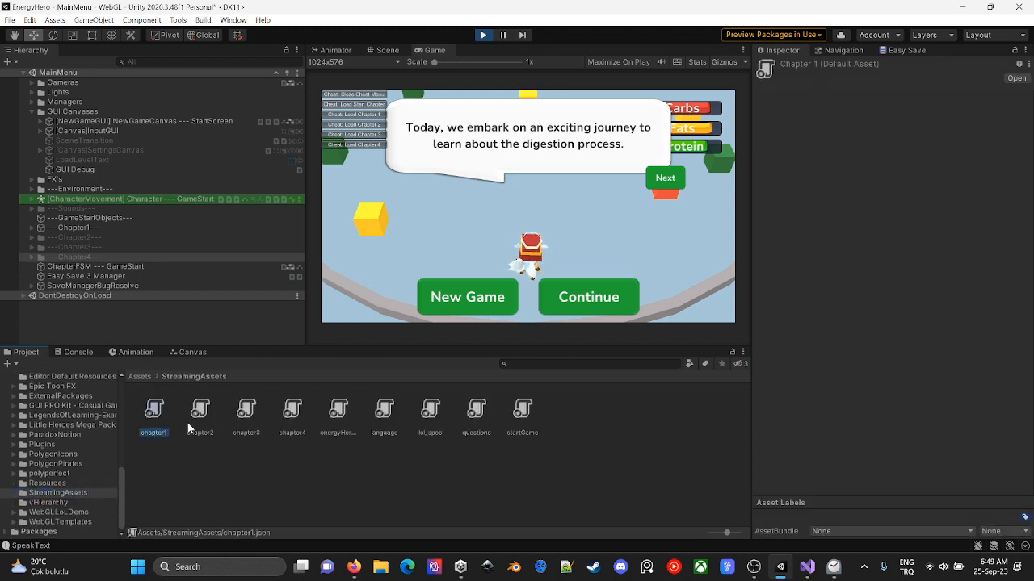
pyautogui.click(189, 429)
pyautogui.click(233, 429)
pyautogui.click(286, 430)
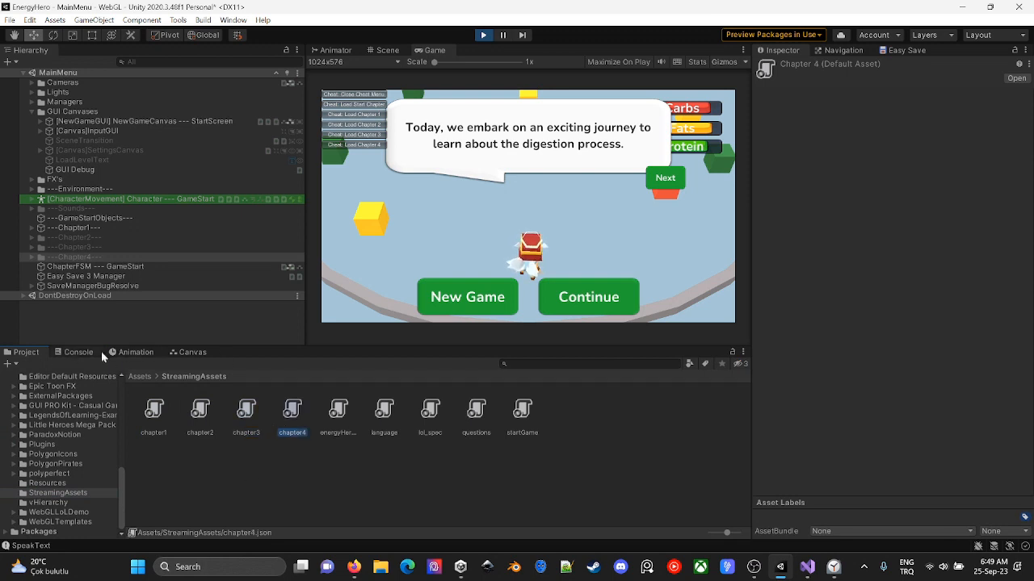
pyautogui.click(78, 352)
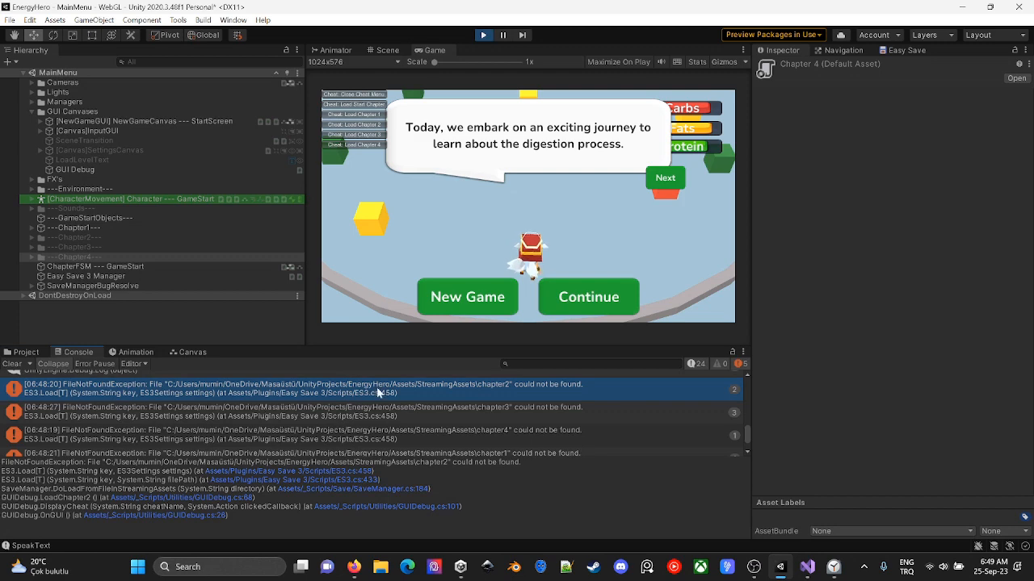
# - Switch to Visual Studio and append .json to the chapter file names in the save paths of GUIDebug.cs's LoadChapter methods
pyautogui.click(484, 415)
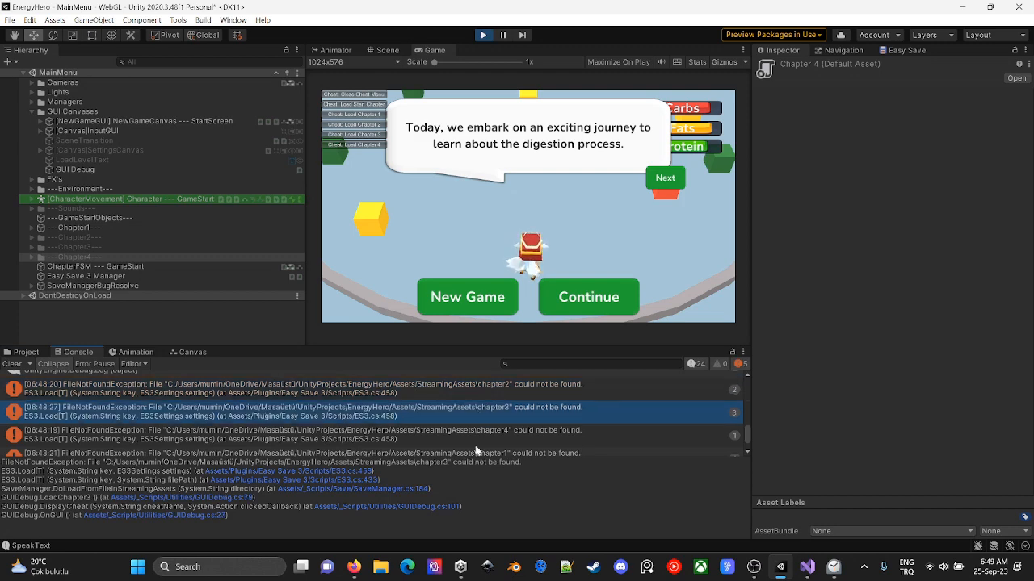
pyautogui.hotkey('alt', 'Tab')
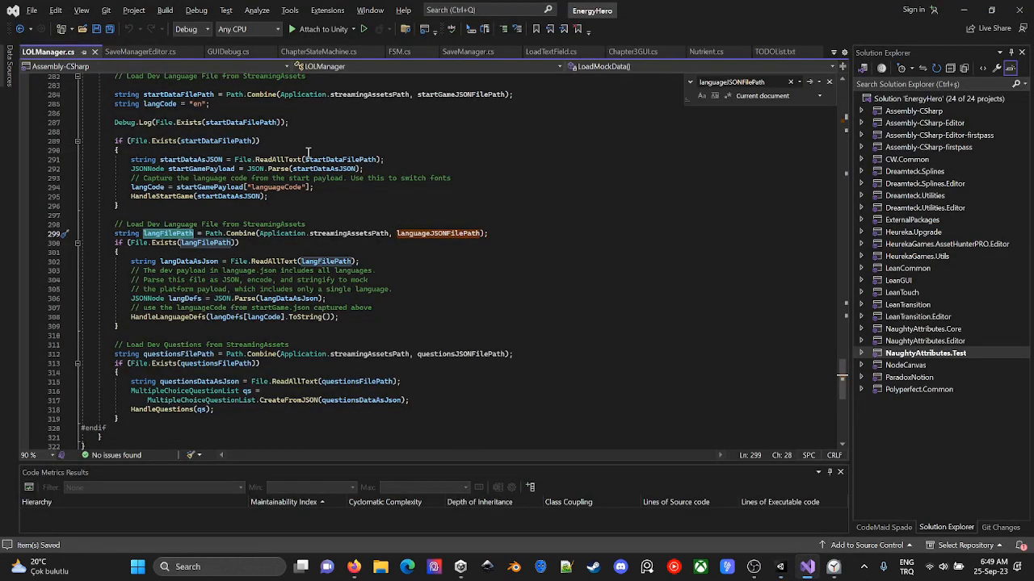
pyautogui.hotkey('ctrl', 'Tab')
pyautogui.scroll(-10, 439, 316)
pyautogui.click(232, 52)
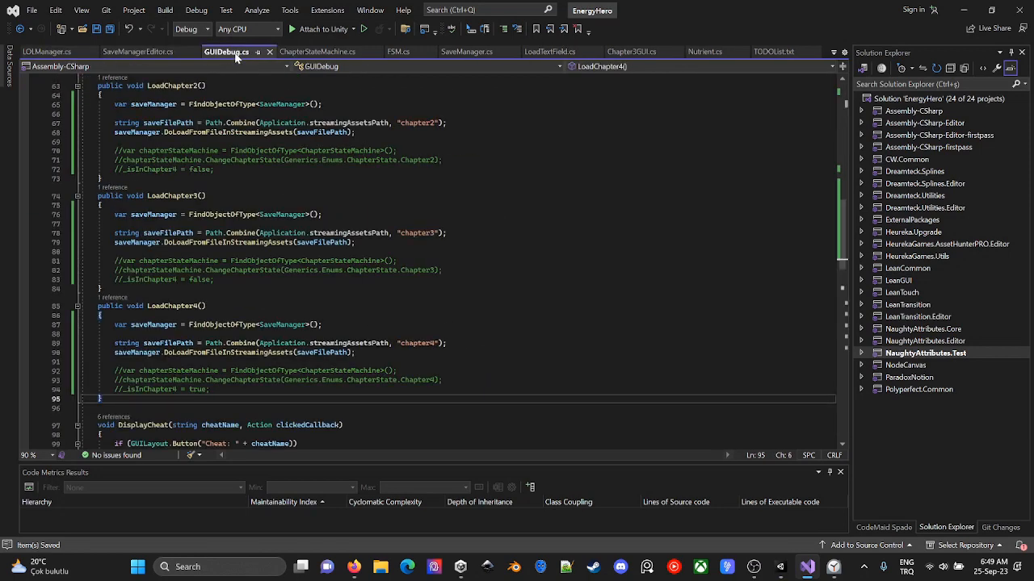
pyautogui.click(436, 123)
pyautogui.write('.json')
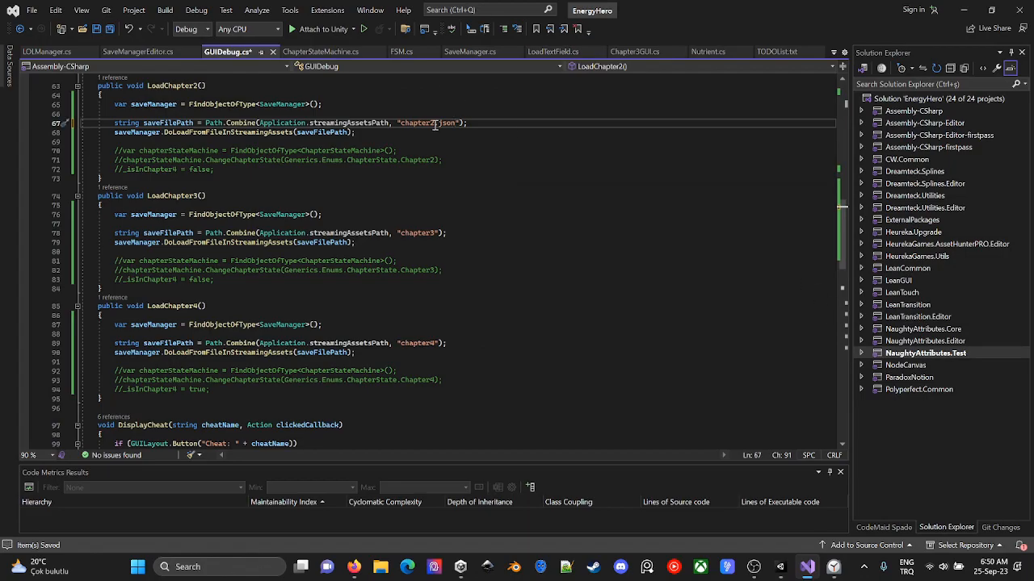
pyautogui.click(438, 233)
pyautogui.write('.json')
pyautogui.scroll(5, 438, 153)
# - Switch back to Unity, restart the game and test the Load Chapter 2, Load Chapter 3 and Load Chapter 4 cheats
pyautogui.hotkey('alt', 'Tab')
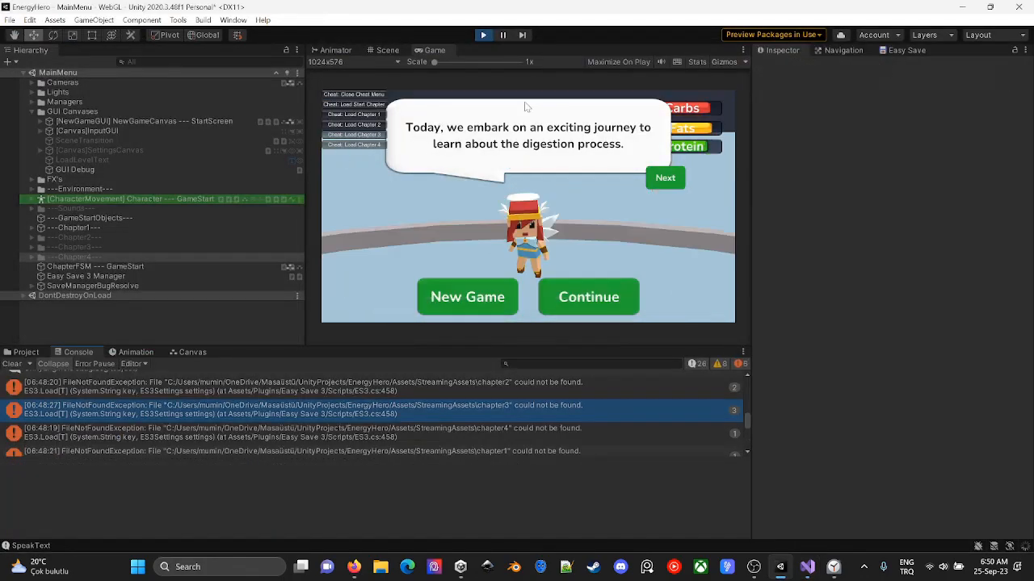
pyautogui.click(483, 35)
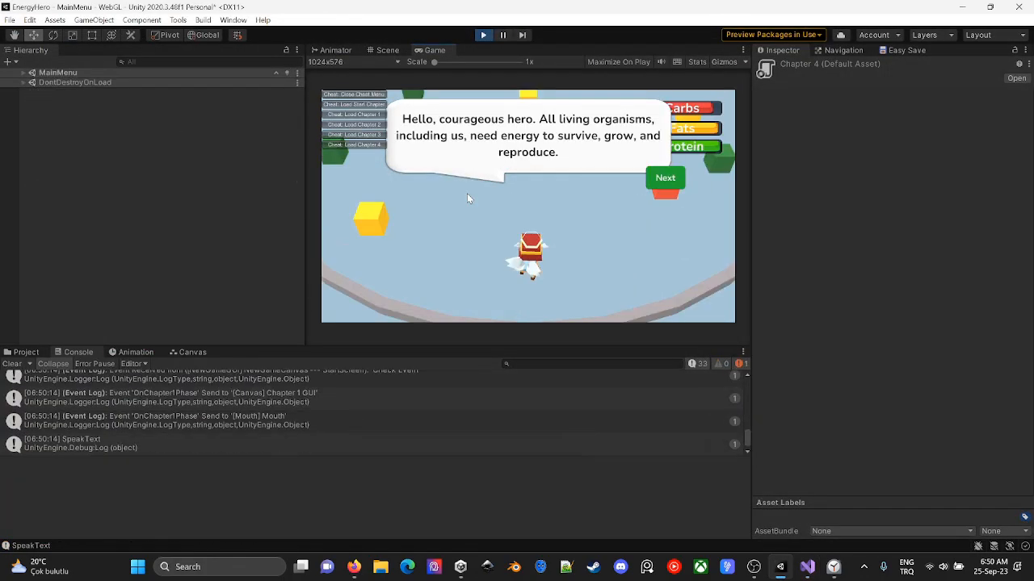
pyautogui.click(355, 125)
pyautogui.click(358, 134)
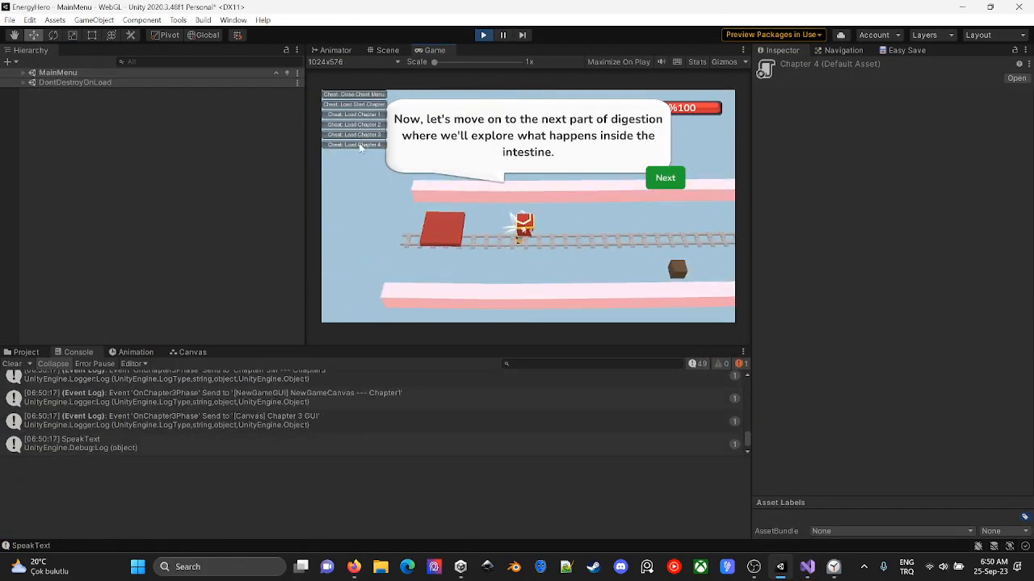
pyautogui.click(358, 146)
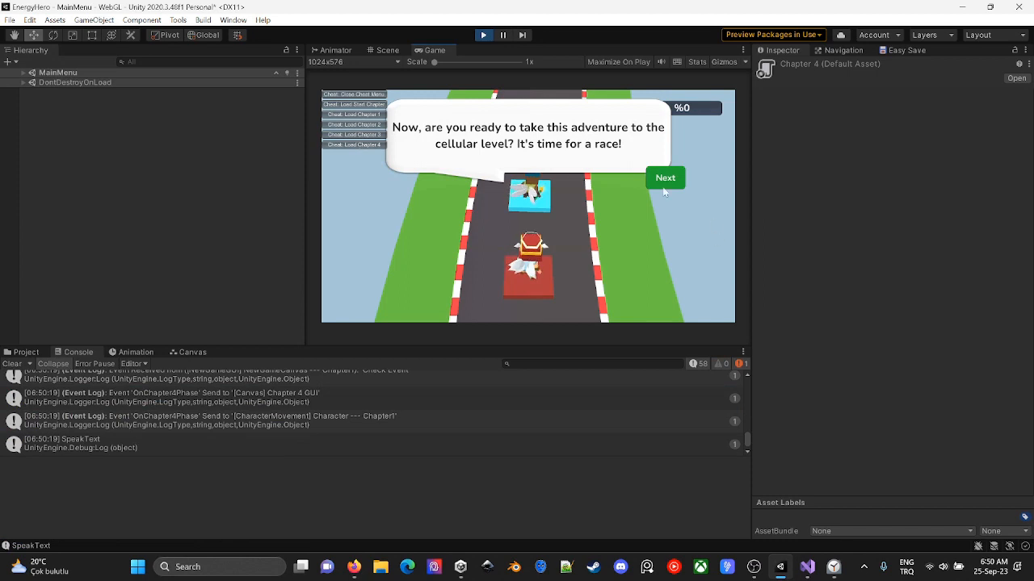
# - Advance through Chapter 4's dialogue until the race starts, then stop the game
pyautogui.click(664, 186)
pyautogui.click(663, 184)
pyautogui.click(662, 183)
pyautogui.click(662, 182)
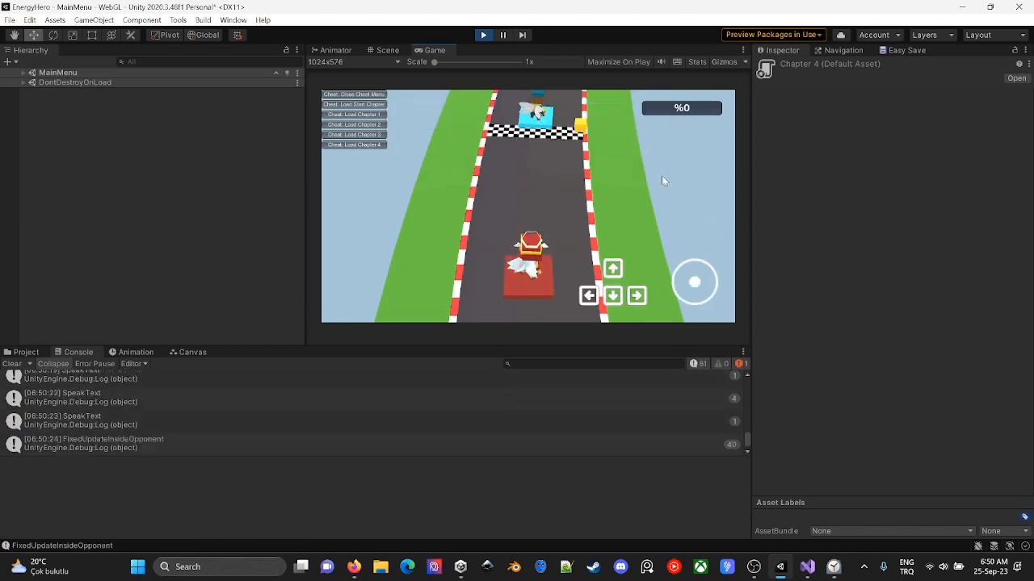
pyautogui.click(484, 35)
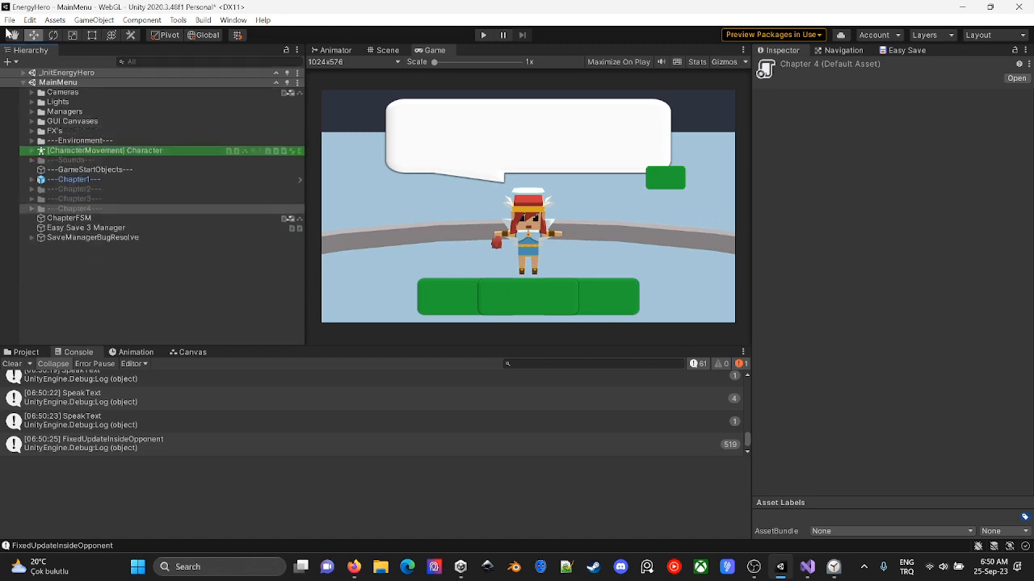
# - Start a WebGL build into a new folder named 250923 inside Builds, continuing without access to Unity services
pyautogui.click(9, 19)
pyautogui.click(61, 175)
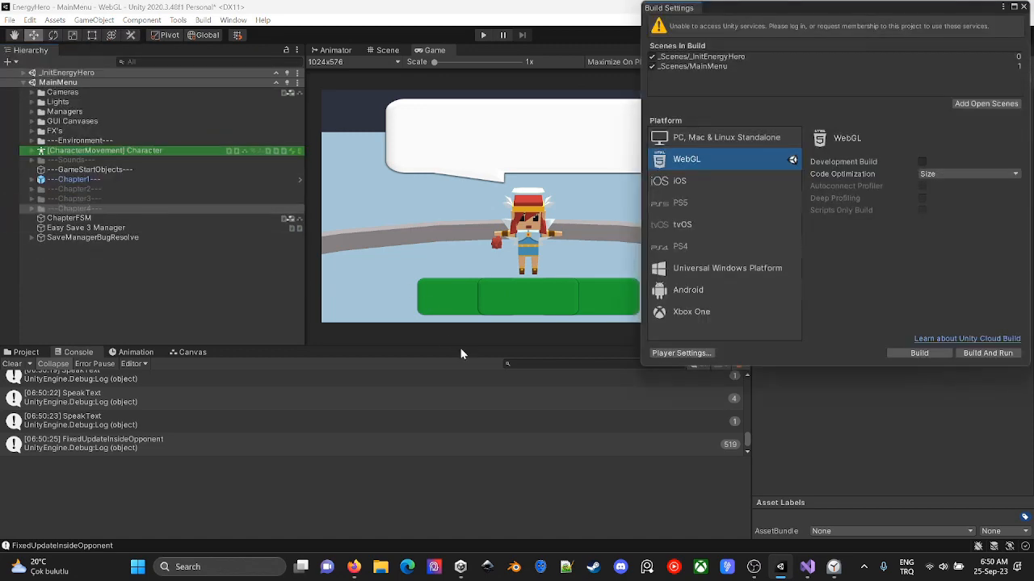
pyautogui.click(919, 353)
pyautogui.hotkey('ctrl', 'shift', 'n')
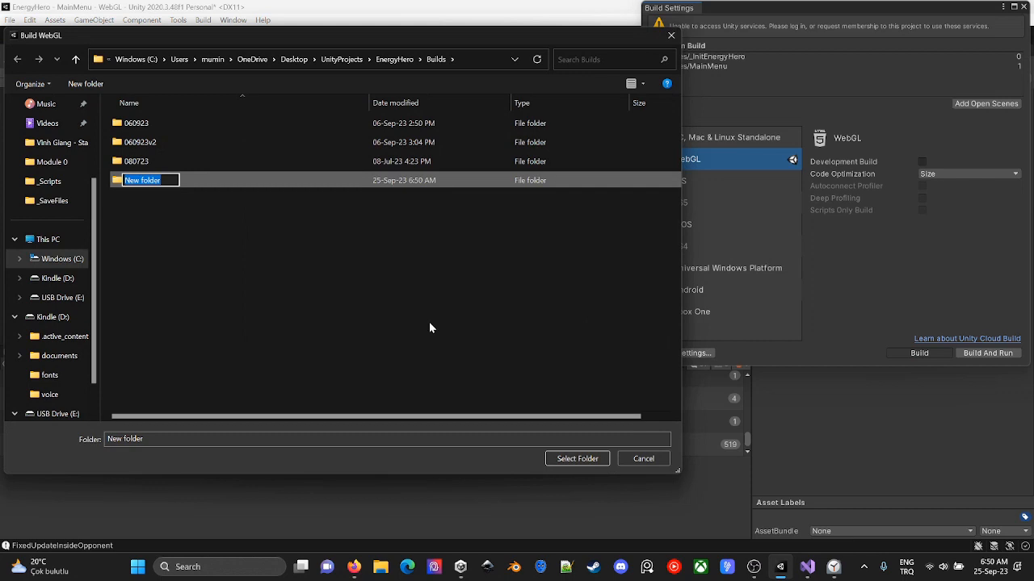
pyautogui.write('2509')
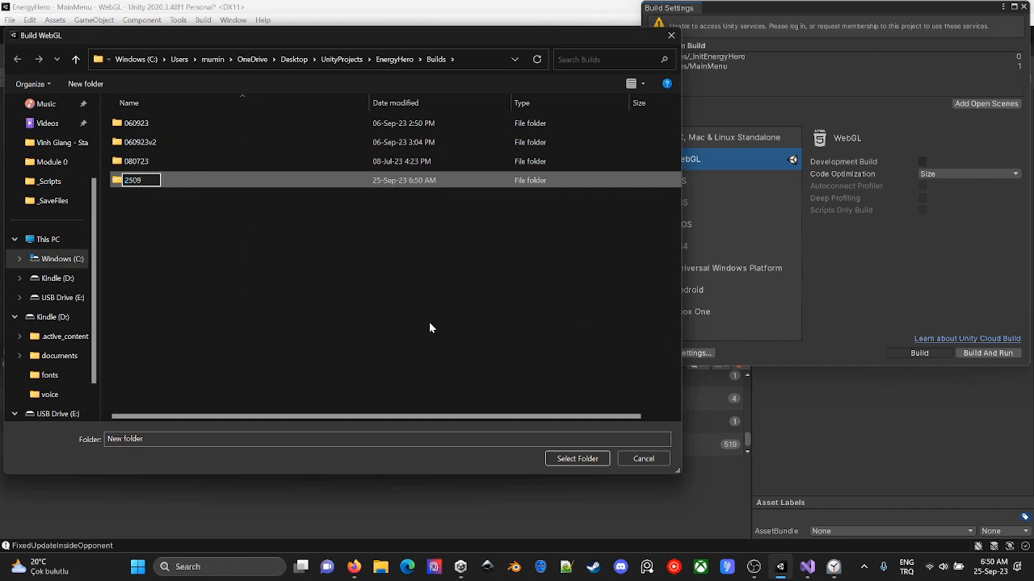
pyautogui.write('23')
pyautogui.press('Return')
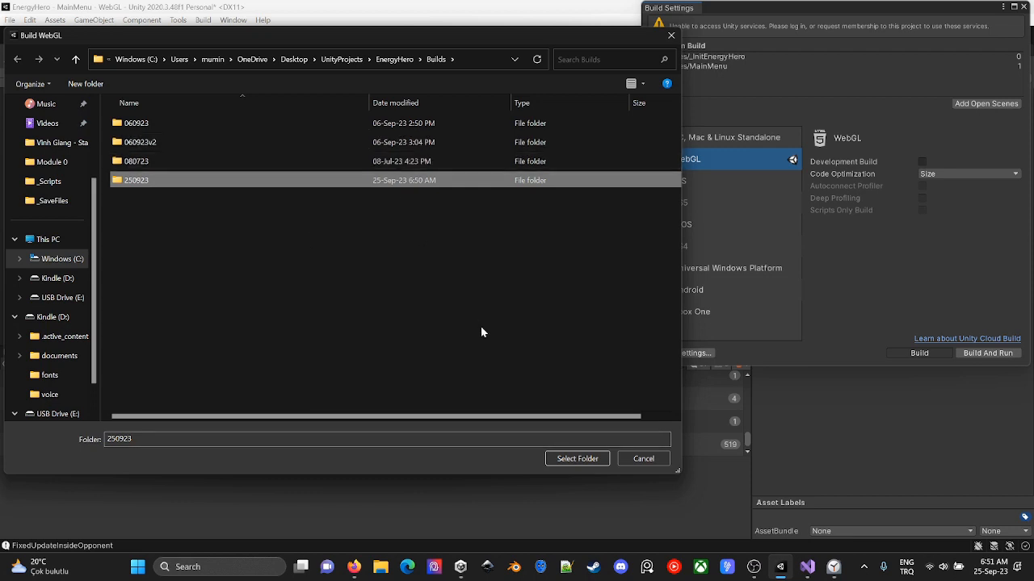
pyautogui.click(575, 458)
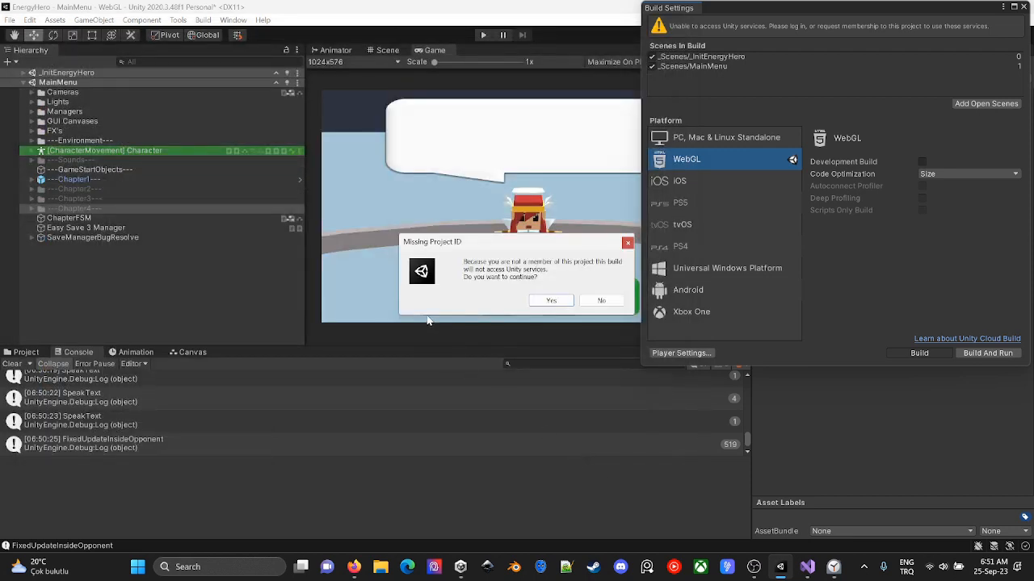
pyautogui.click(565, 302)
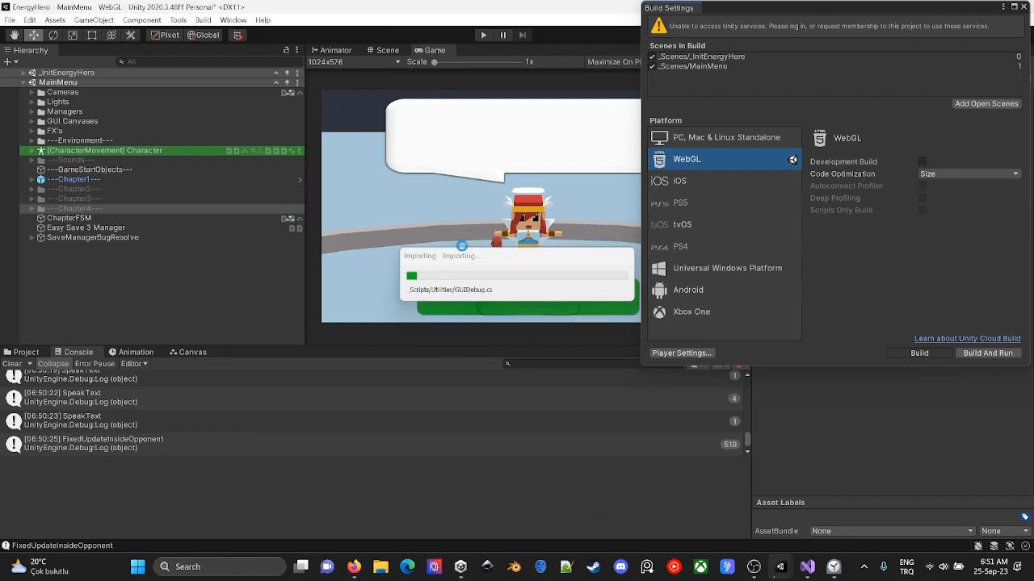
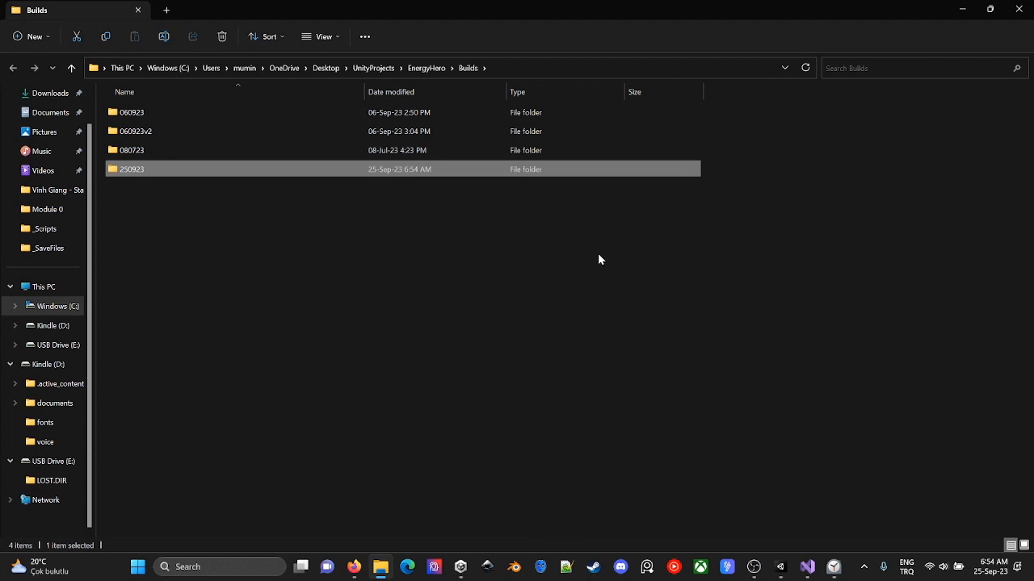
# - Check the size of the 250923 build folder in its properties
pyautogui.hotkey('alt', 'Return')
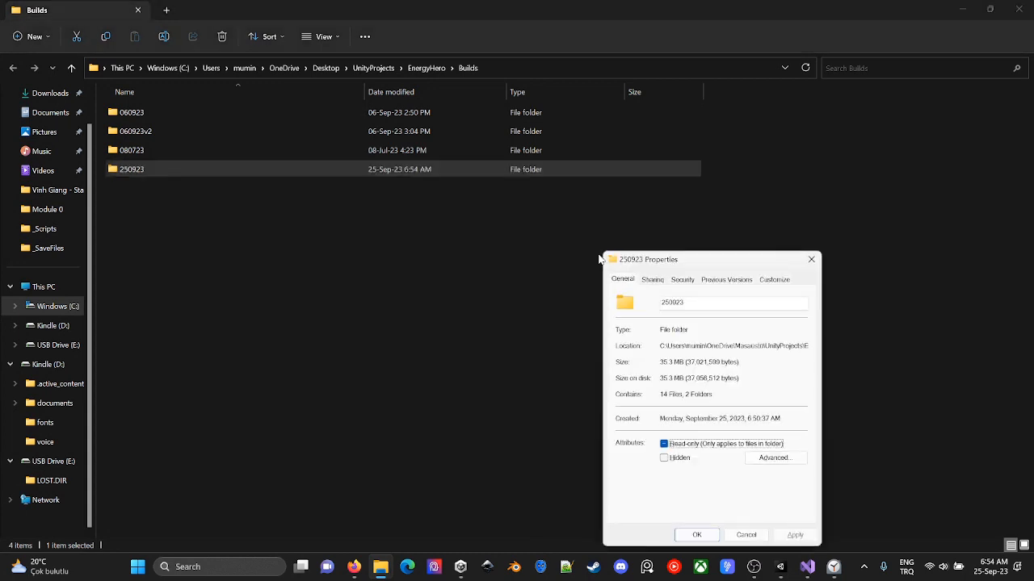
pyautogui.doubleClick(662, 362)
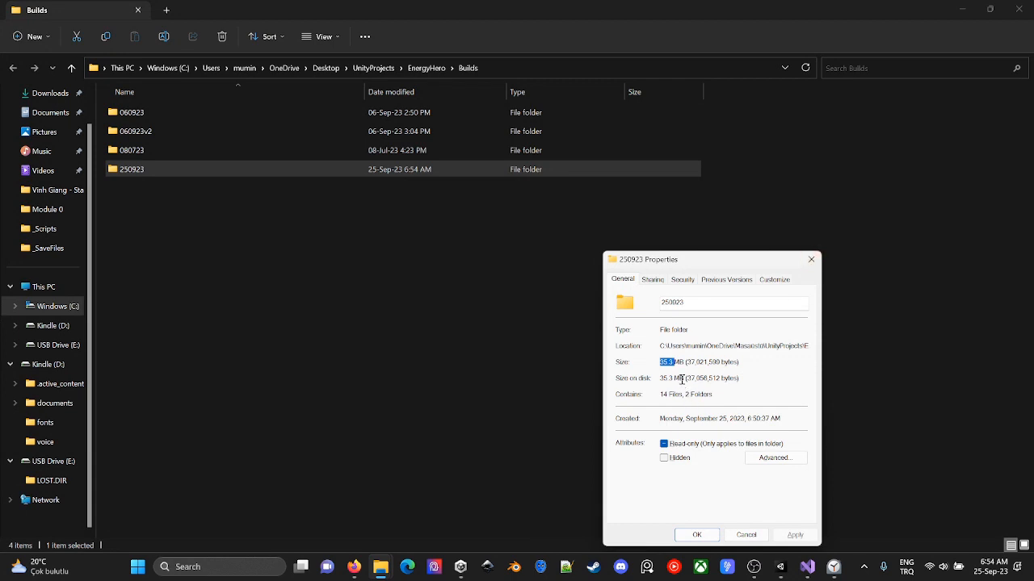
pyautogui.click(811, 260)
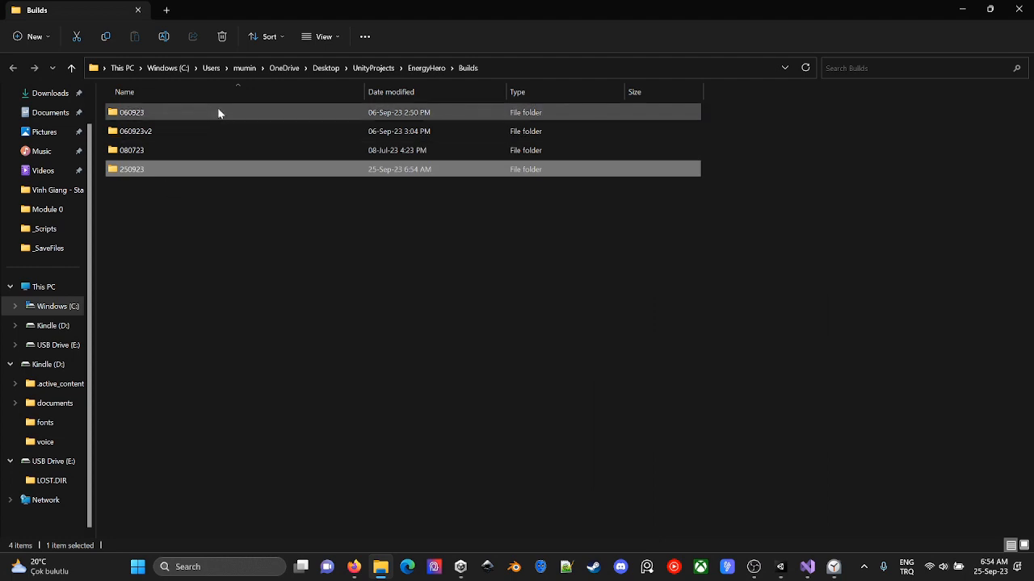
# - Check the properties of the older 060923, 060923v2 and 080723 build folders to compare their sizes
pyautogui.click(218, 113)
pyautogui.hotkey('alt', 'Return')
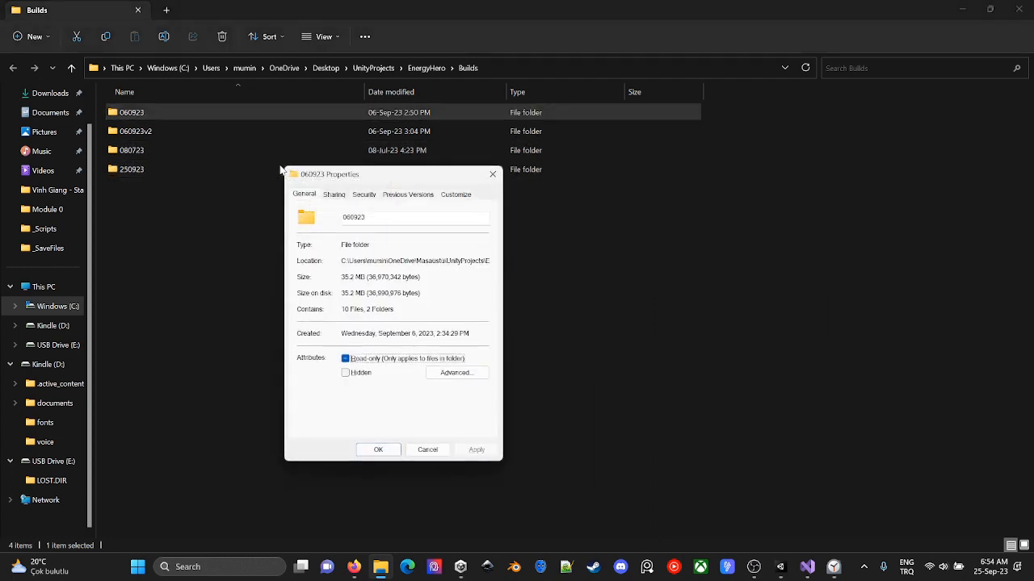
pyautogui.press('Escape')
pyautogui.press('Down')
pyautogui.hotkey('alt', 'Return')
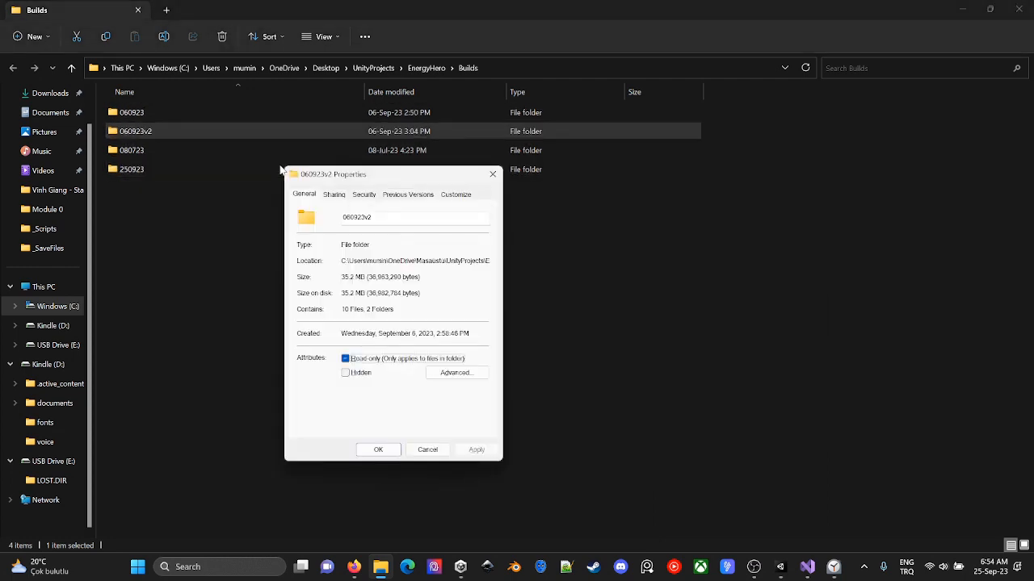
pyautogui.press('Escape')
pyautogui.press('Down')
pyautogui.hotkey('alt', 'Return')
pyautogui.press('Escape')
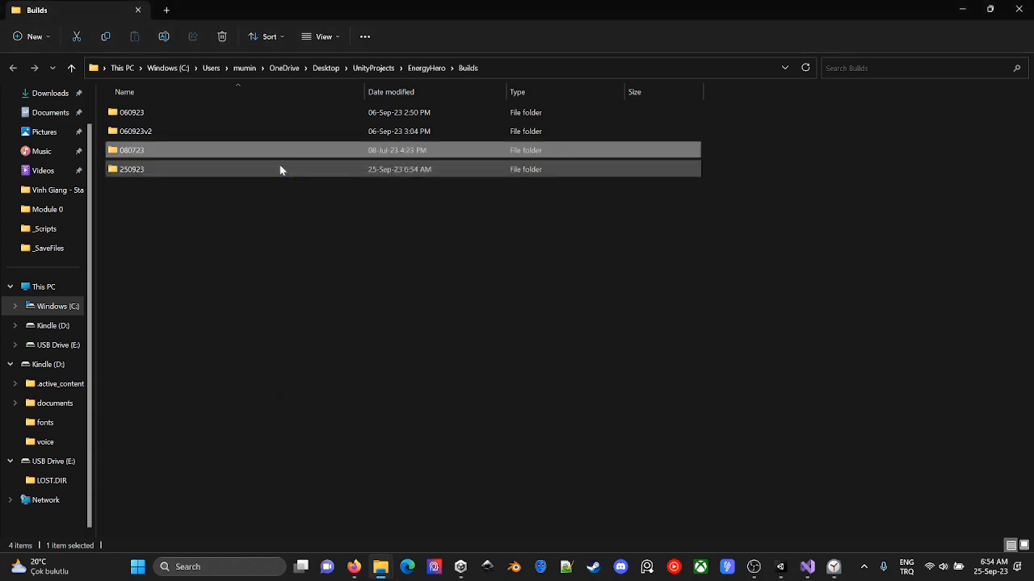
pyautogui.press('Down')
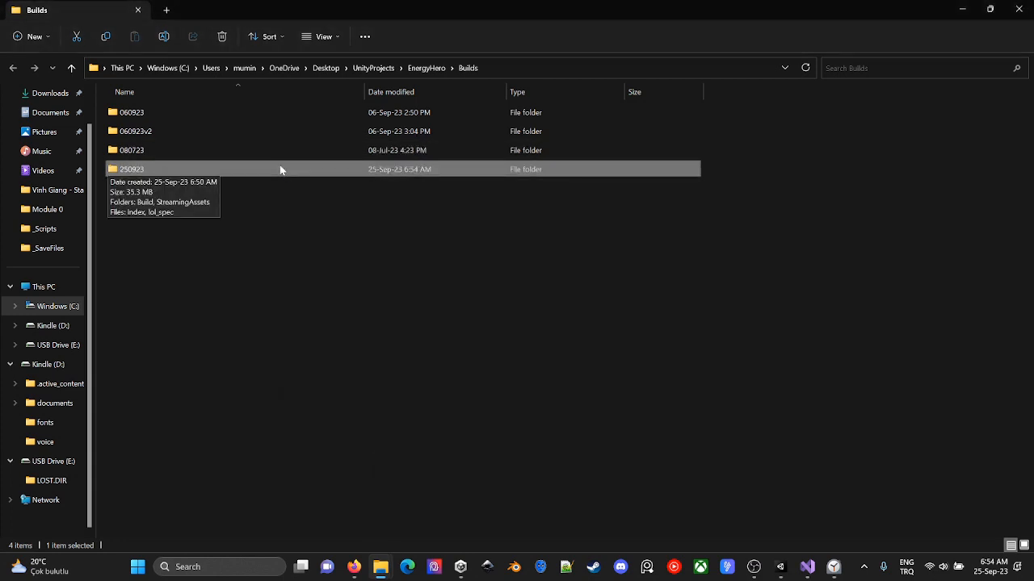
# - Search Windows for servez and launch the Servez local web server
pyautogui.press('super')
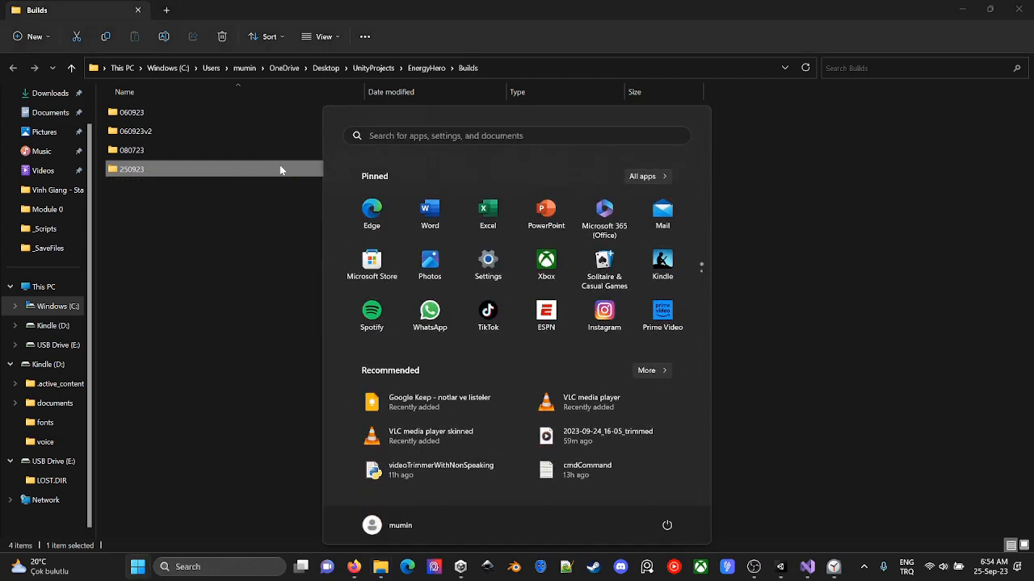
pyautogui.write('lo')
pyautogui.press('BackSpace')
pyautogui.press('BackSpace')
pyautogui.write('s')
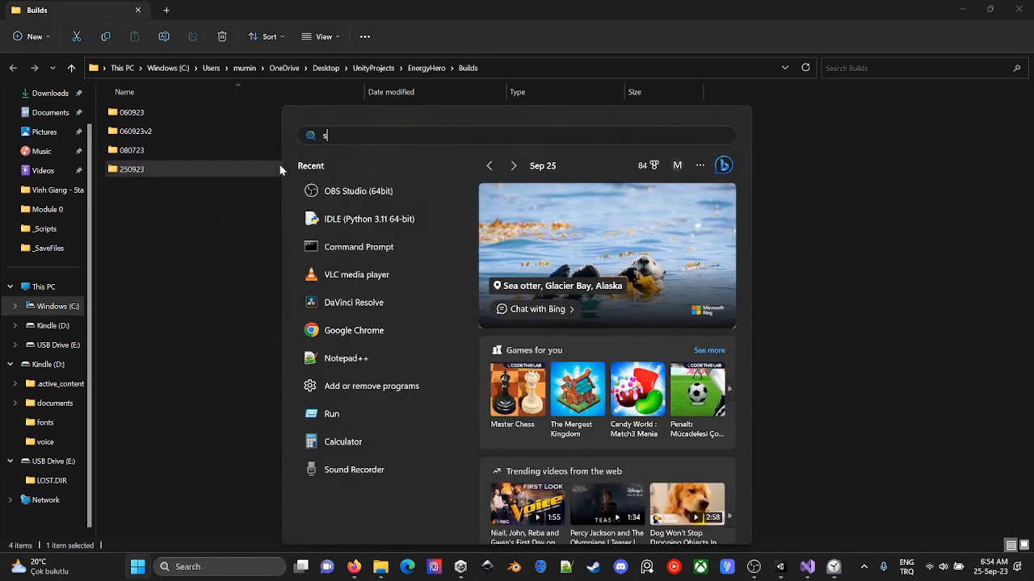
pyautogui.write('ervez')
pyautogui.press('Return')
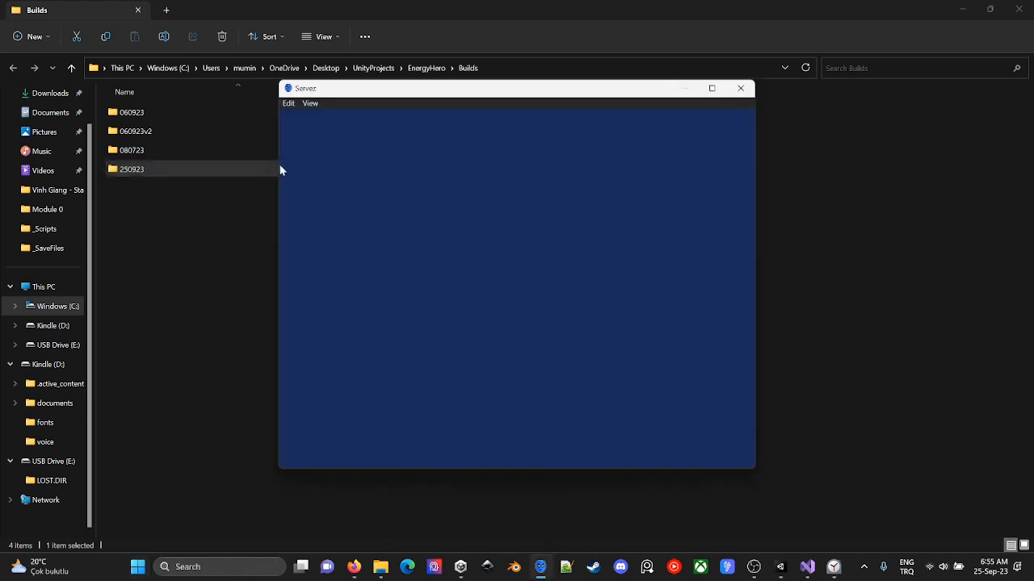
# - Copy the path of the EnergyHero 250923 build folder and try to choose it as the folder to serve in Servez
pyautogui.doubleClick(203, 169)
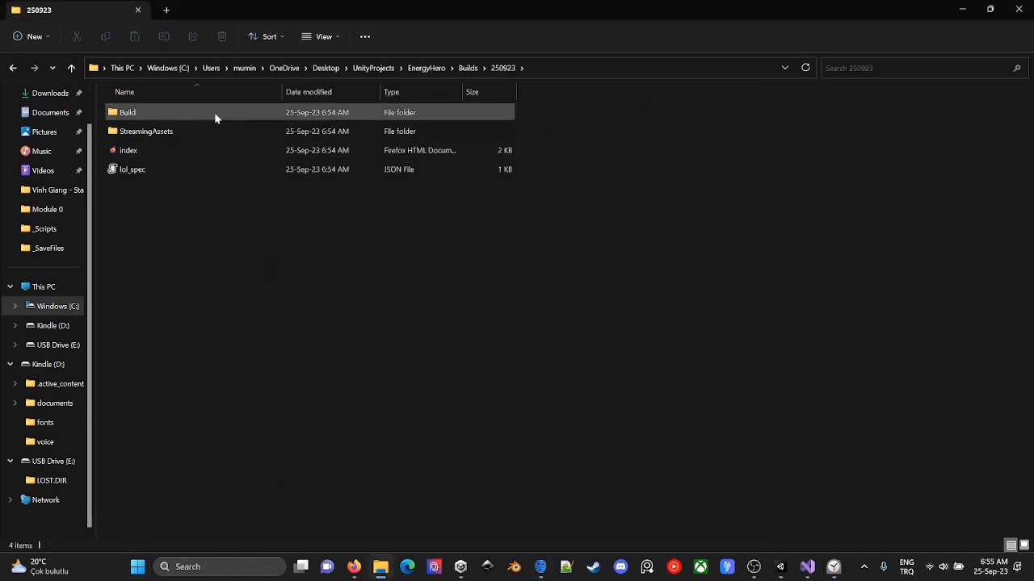
pyautogui.click(531, 69)
pyautogui.hotkey('ctrl', 'c')
pyautogui.hotkey('alt', 'Tab')
pyautogui.click(583, 133)
pyautogui.hotkey('ctrl', 'v')
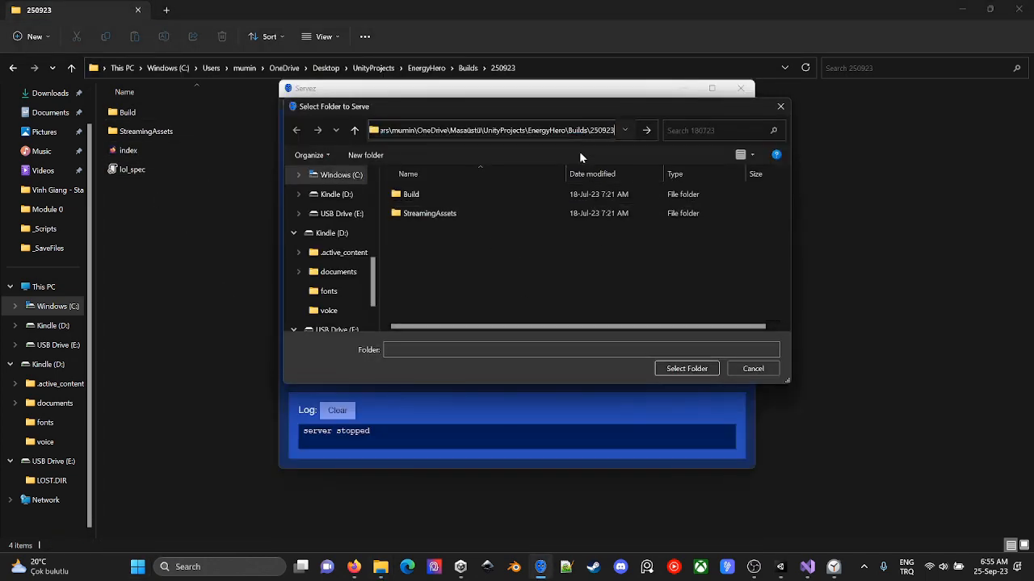
pyautogui.click(685, 368)
# - Start the Servez server on port 8080, allow it through the Windows firewall and enlarge its window to show the log
pyautogui.click(321, 361)
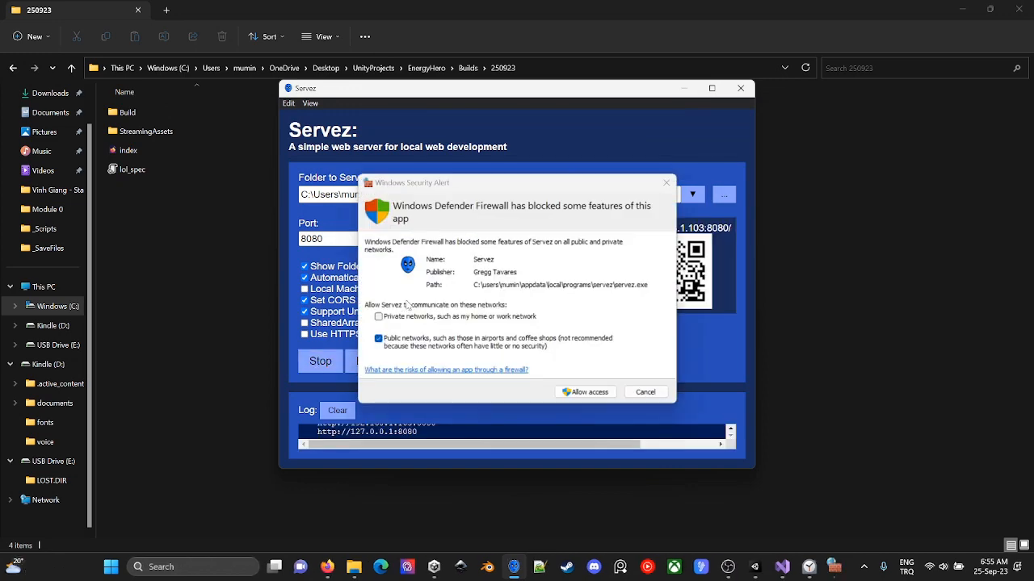
pyautogui.click(583, 393)
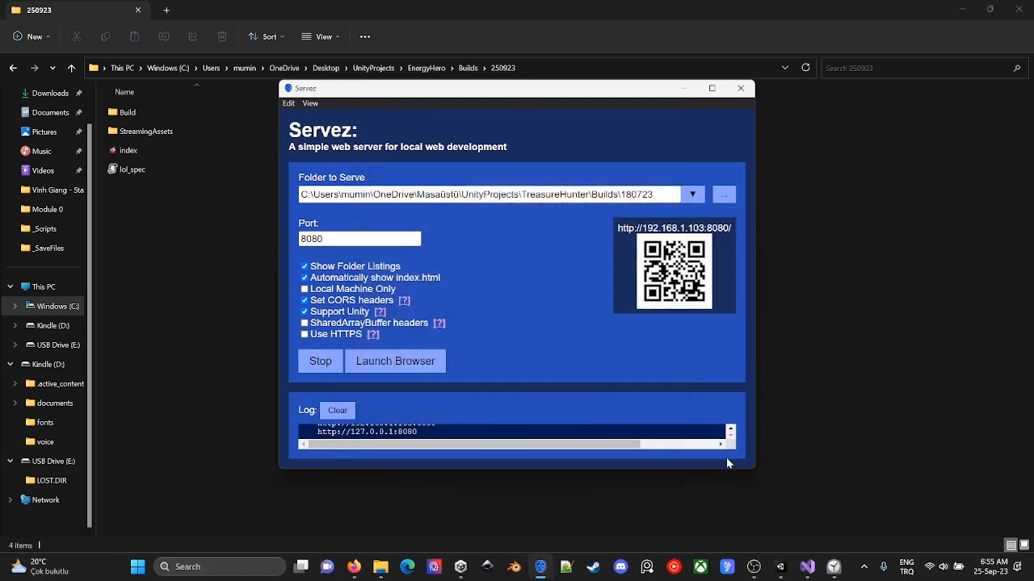
pyautogui.moveTo(754, 469); pyautogui.dragTo(826, 527)
pyautogui.moveTo(430, 466); pyautogui.dragTo(371, 469)
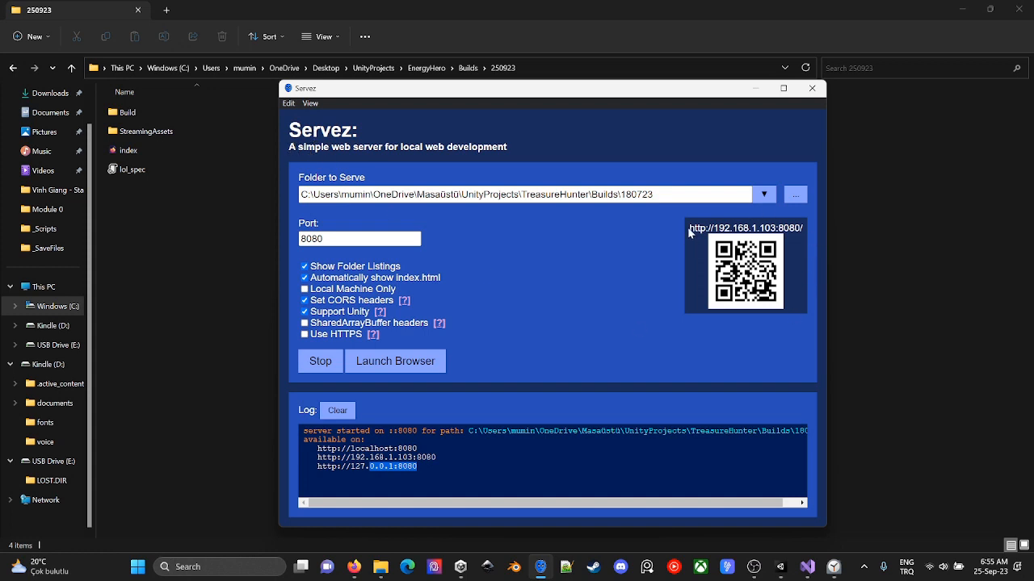
pyautogui.moveTo(690, 232); pyautogui.dragTo(816, 231)
pyautogui.hotkey('alt', 'Tab')
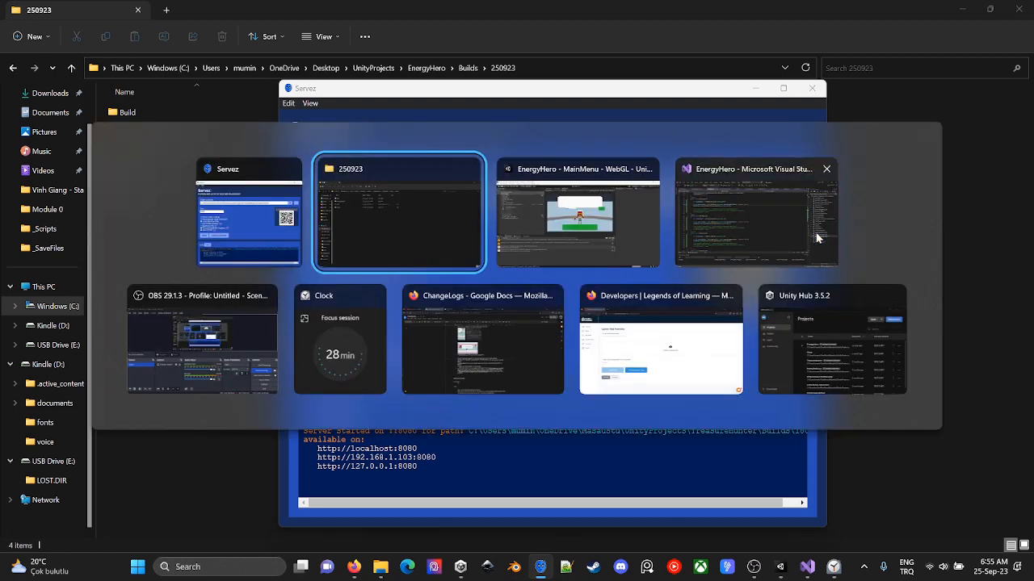
pyautogui.click(668, 349)
pyautogui.click(293, 179)
pyautogui.hotkey('ctrl', 'v')
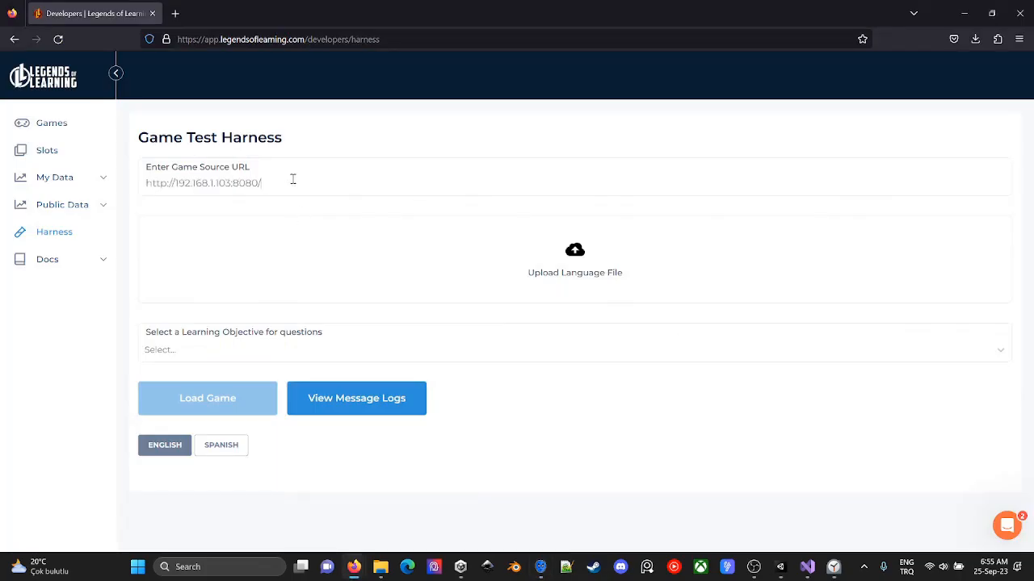
# - Upload treasureHunterLanguage.json as the harness's language file and load the game
pyautogui.click(294, 251)
pyautogui.doubleClick(173, 100)
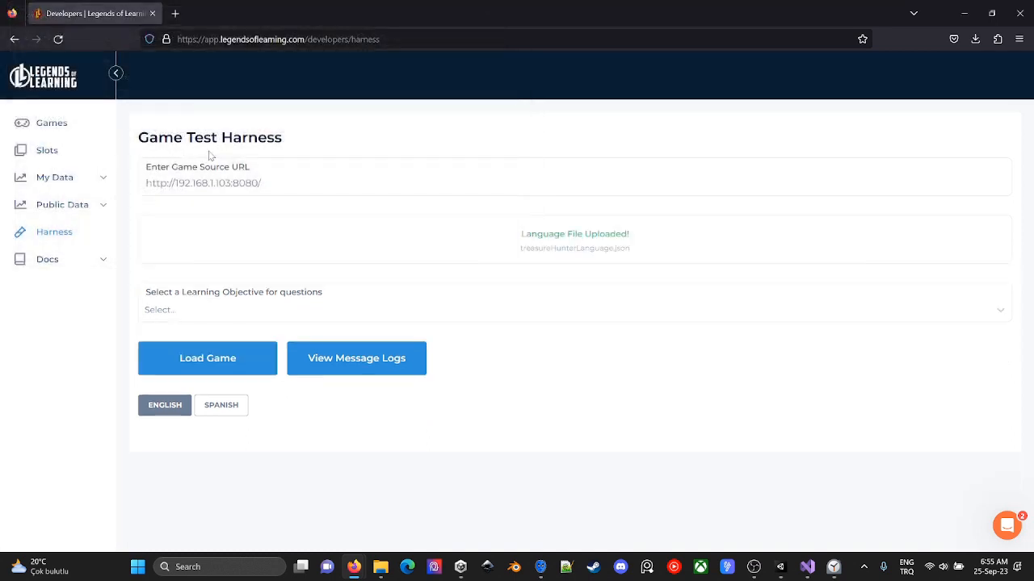
pyautogui.click(218, 366)
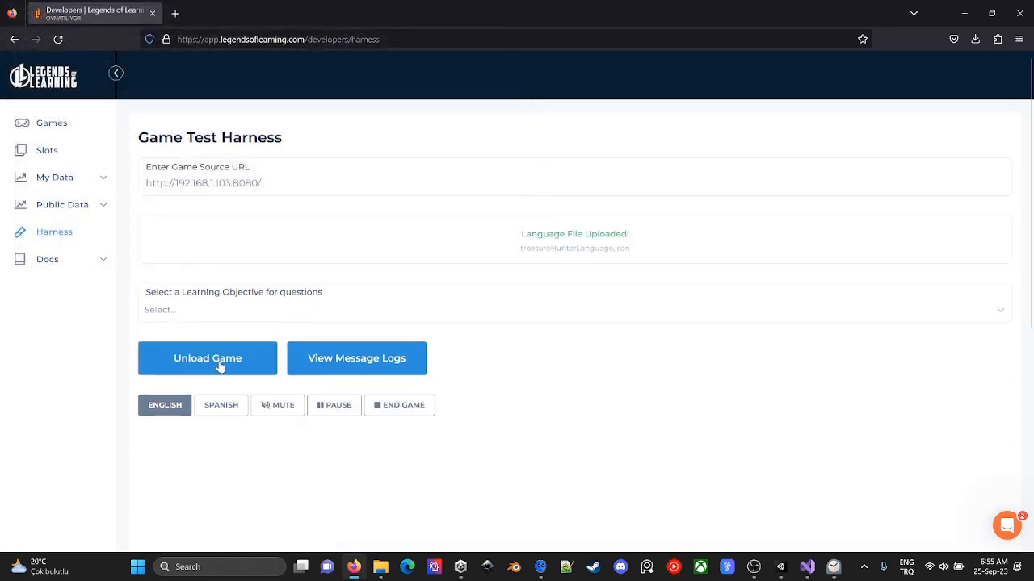
pyautogui.scroll(-4, 272, 231)
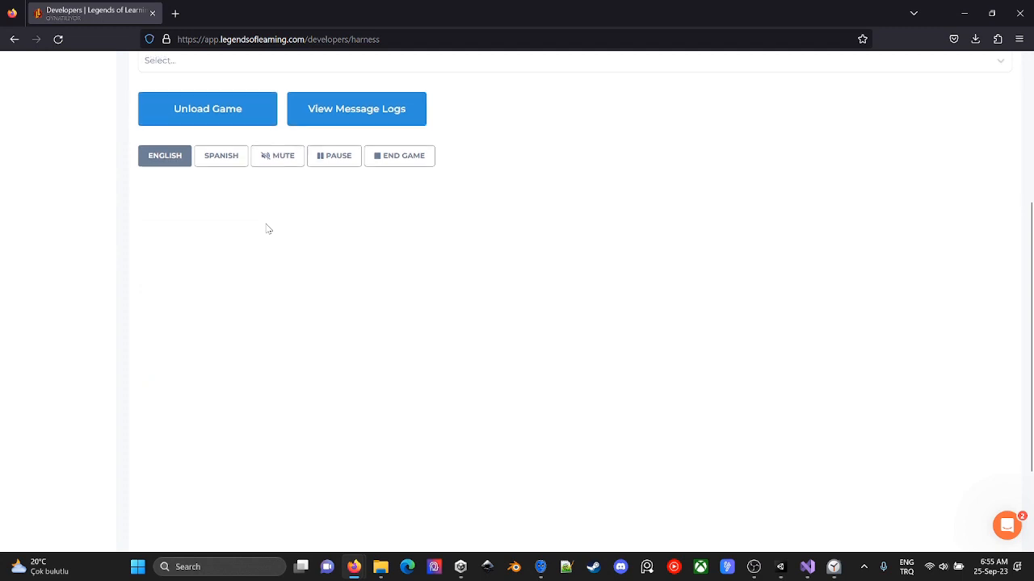
pyautogui.scroll(3, 268, 229)
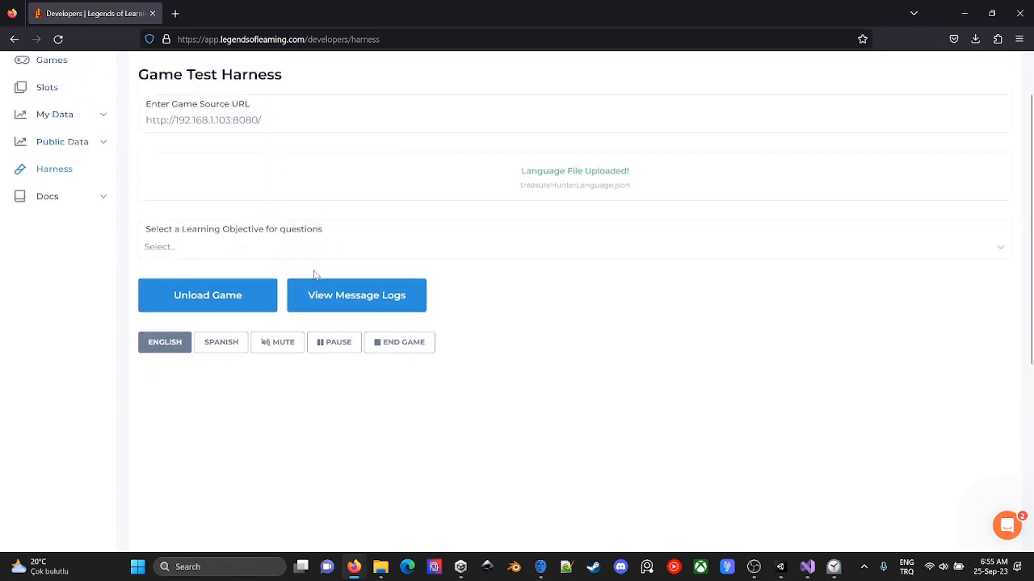
# - Unload and reload the game in the harness, switch to Servez and restart its server
pyautogui.click(215, 300)
pyautogui.click(232, 347)
pyautogui.click(315, 362)
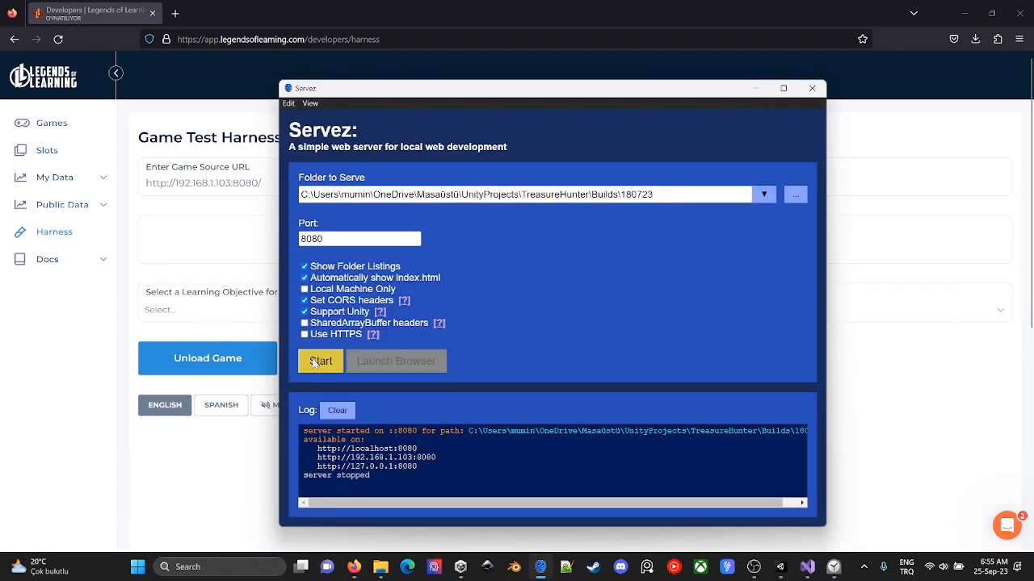
pyautogui.click(319, 361)
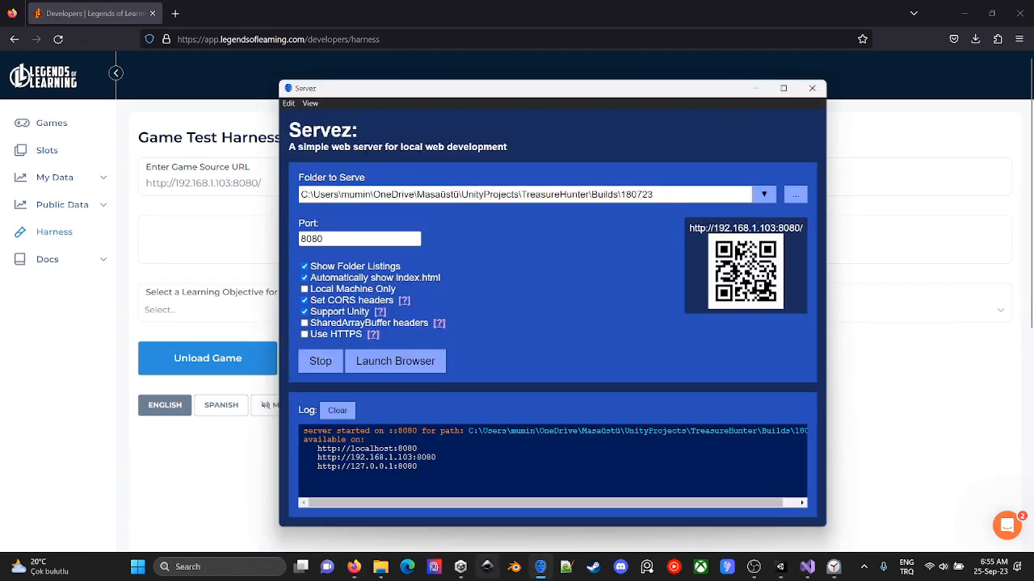
pyautogui.click(239, 184)
pyautogui.scroll(-5, 269, 324)
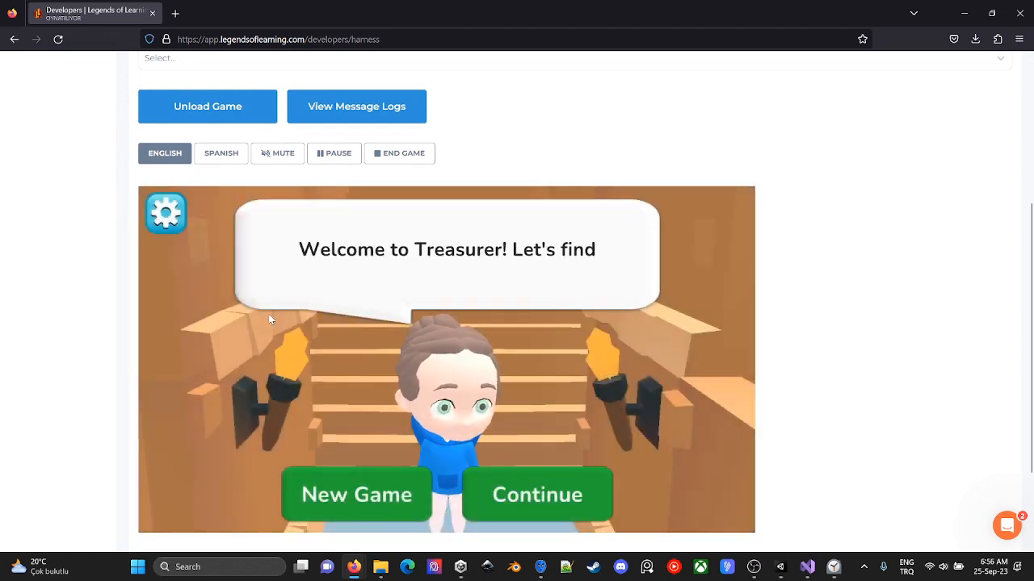
pyautogui.click(189, 120)
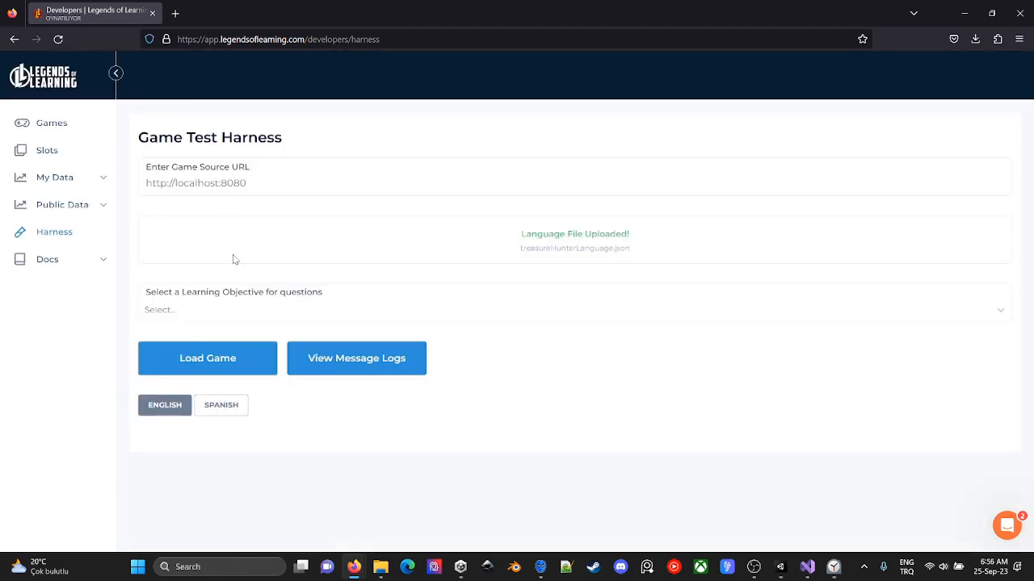
# - Copy the EnergyHero\Builds\250923 path from File Explorer, set it as the folder to serve in Servez and restart the server
pyautogui.hotkey('alt', 'Tab')
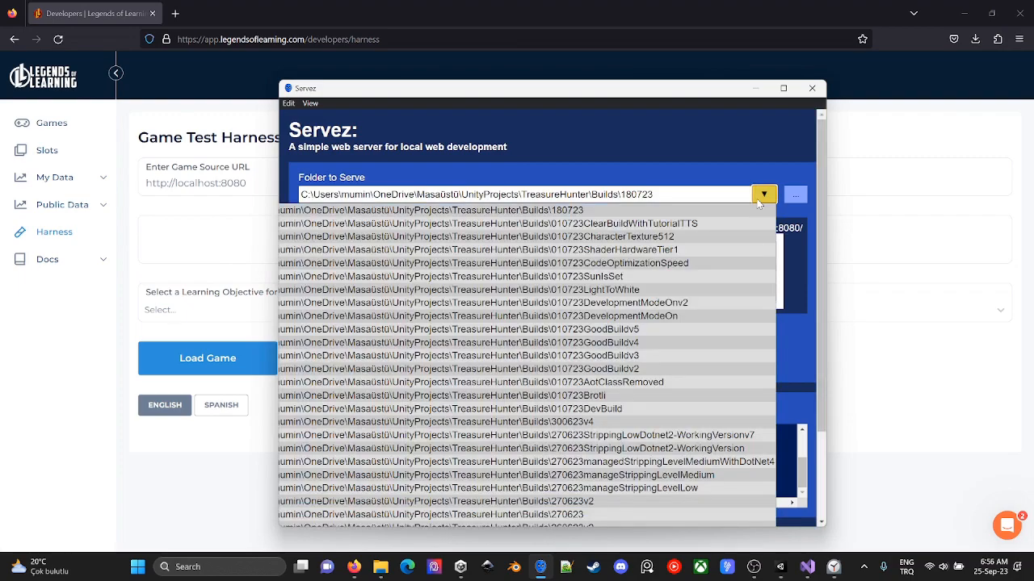
pyautogui.click(755, 176)
pyautogui.hotkey('alt', 'Tab')
pyautogui.keyDown('alt'); pyautogui.click(598, 225); pyautogui.keyUp('alt')
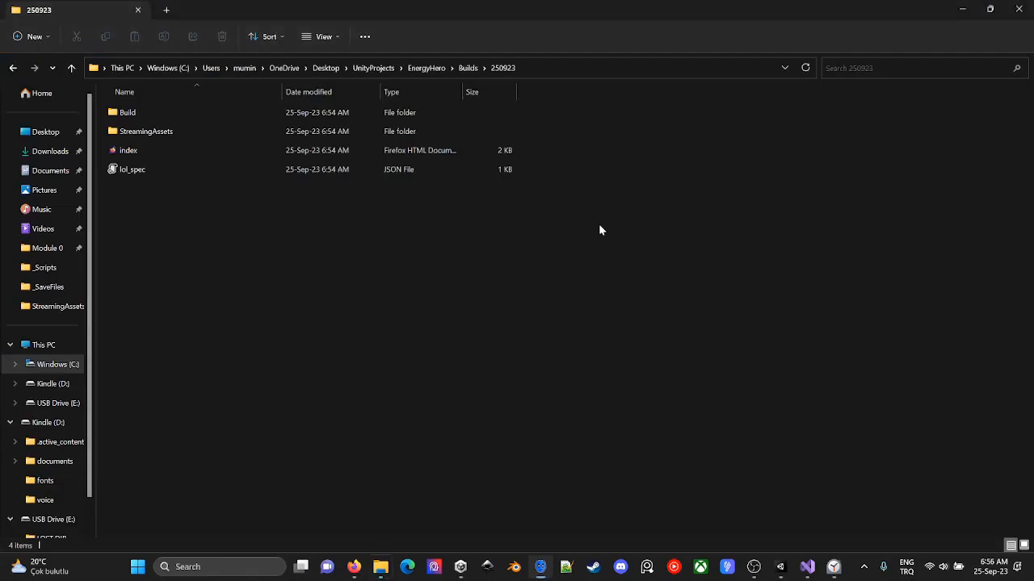
pyautogui.click(579, 68)
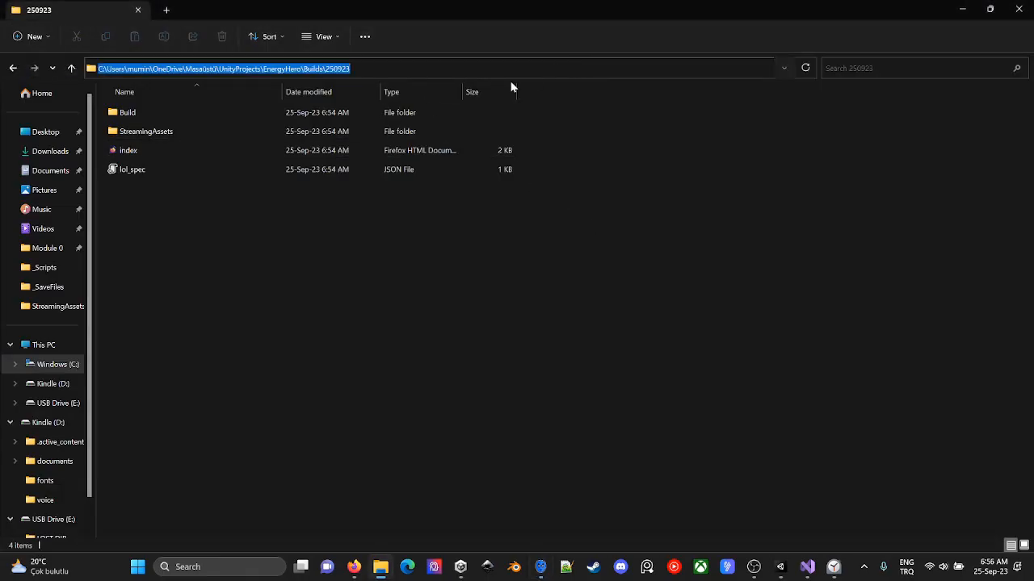
pyautogui.hotkey('ctrl', 'c')
pyautogui.hotkey('alt', 'Tab')
pyautogui.moveTo(691, 197); pyautogui.dragTo(267, 168)
pyautogui.hotkey('ctrl', 'v')
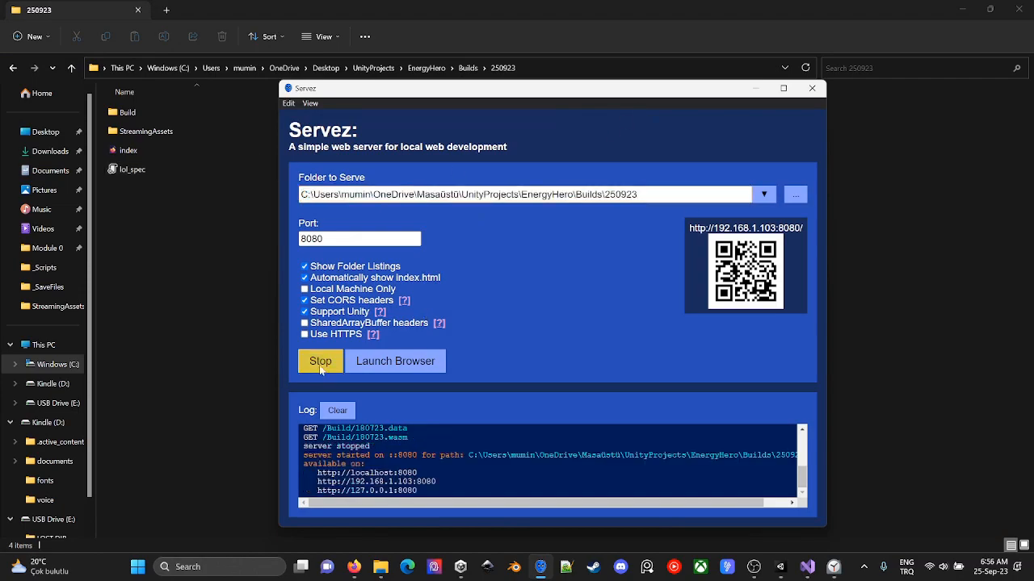
# - Switch back to the harness and load the 250923 build from the local server
pyautogui.hotkey('alt', 'Tab')
pyautogui.click(201, 357)
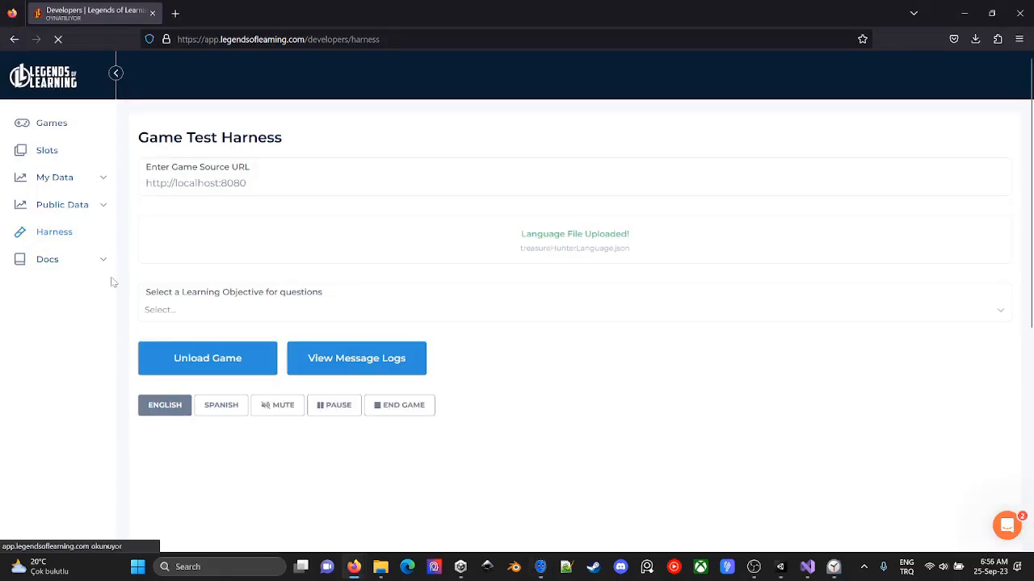
pyautogui.scroll(-3, 92, 288)
pyautogui.scroll(-2, 92, 287)
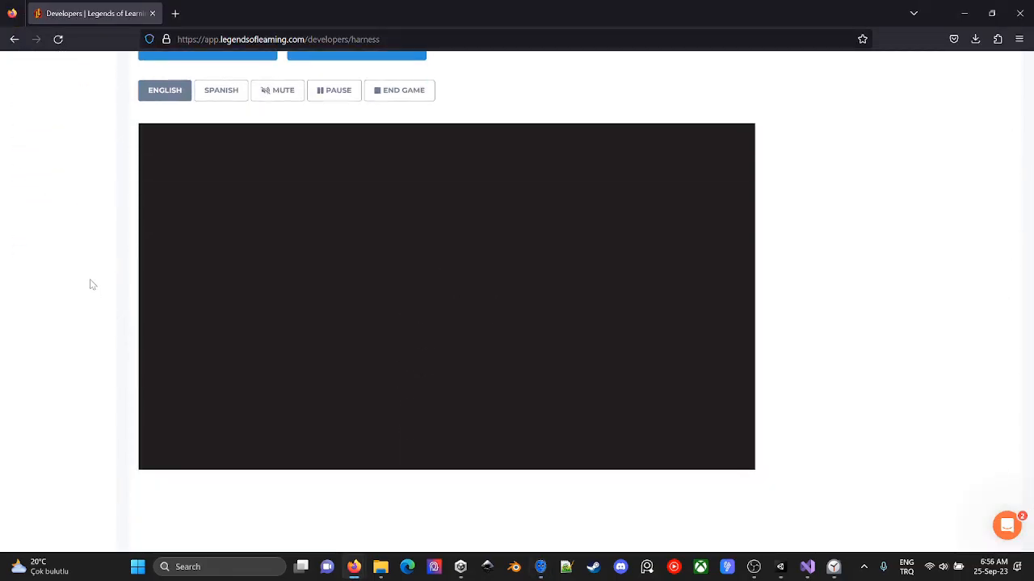
# - Examine the system volume, the loaded game's display in the harness and the served folder and request log in Servez
pyautogui.click(943, 566)
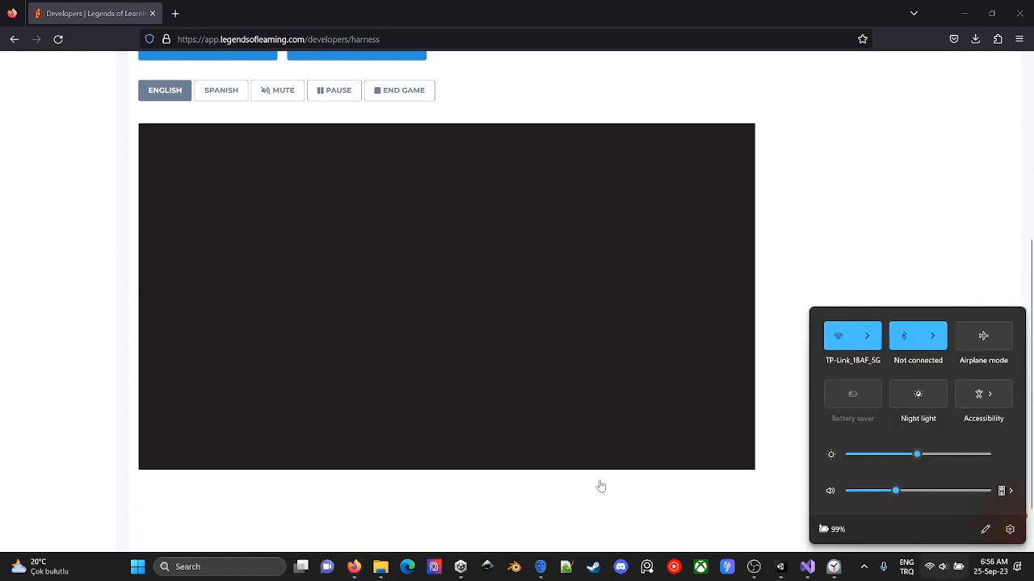
pyautogui.click(566, 495)
pyautogui.scroll(1, 566, 359)
pyautogui.scroll(-1, 844, 262)
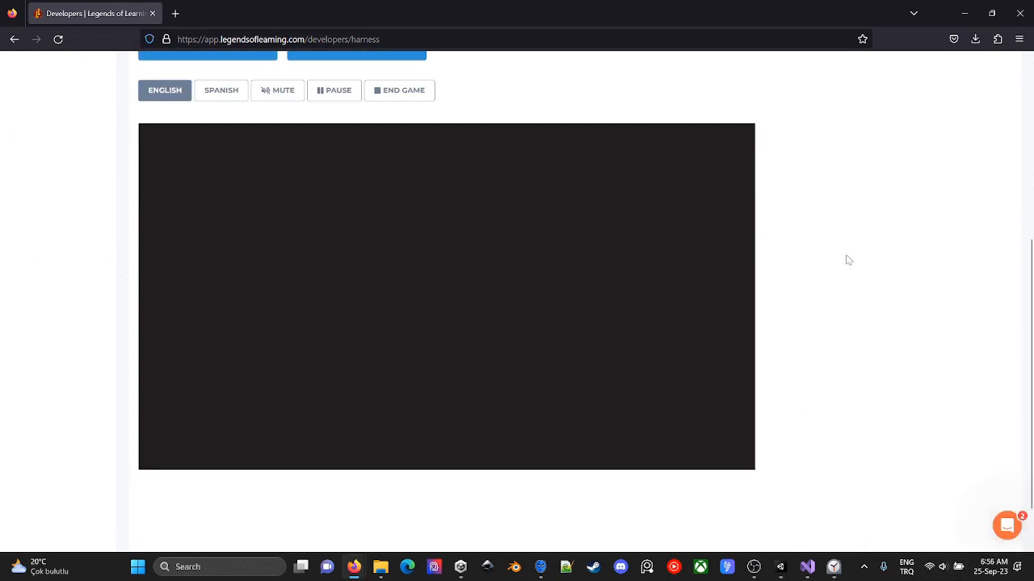
pyautogui.scroll(2, 848, 260)
pyautogui.hotkey('alt', 'Tab')
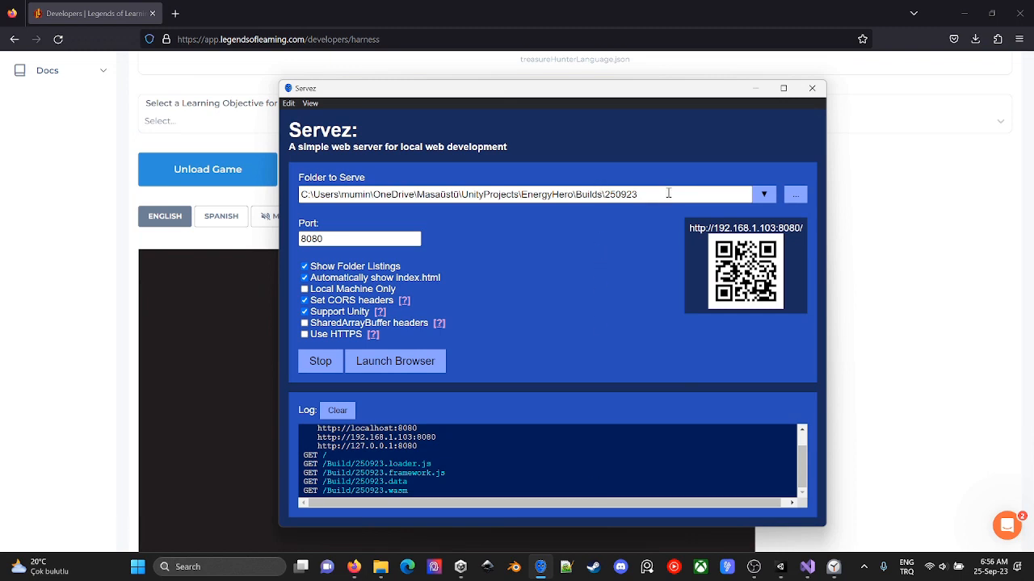
pyautogui.scroll(1, 520, 459)
pyautogui.click(165, 294)
pyautogui.scroll(3, 165, 295)
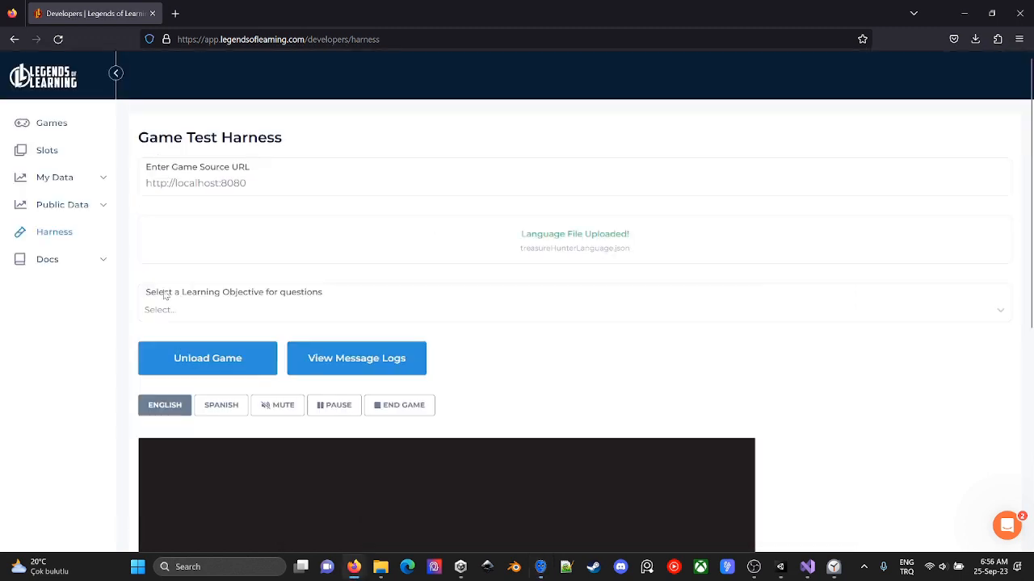
pyautogui.click(191, 360)
pyautogui.click(247, 362)
pyautogui.scroll(-4, 256, 352)
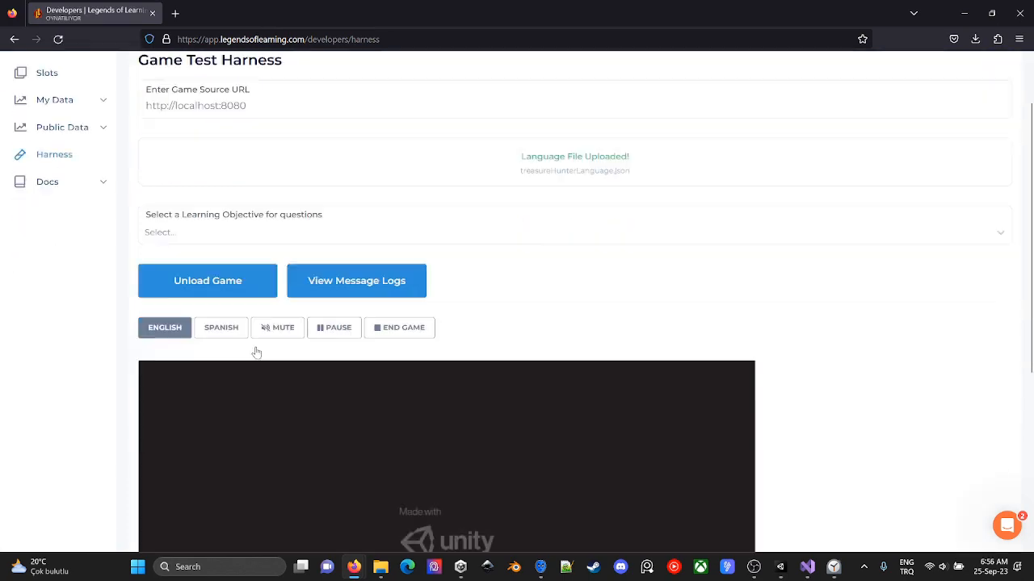
# - Switch to Unity and examine the scenes in the build and the player's WebGL publishing settings
pyautogui.hotkey('alt', 'Tab')
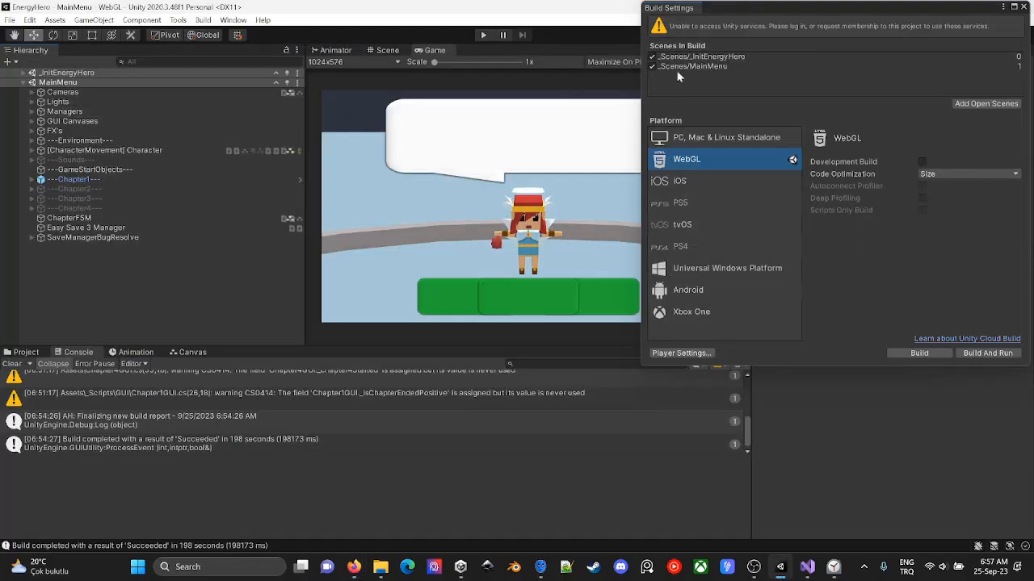
pyautogui.click(731, 66)
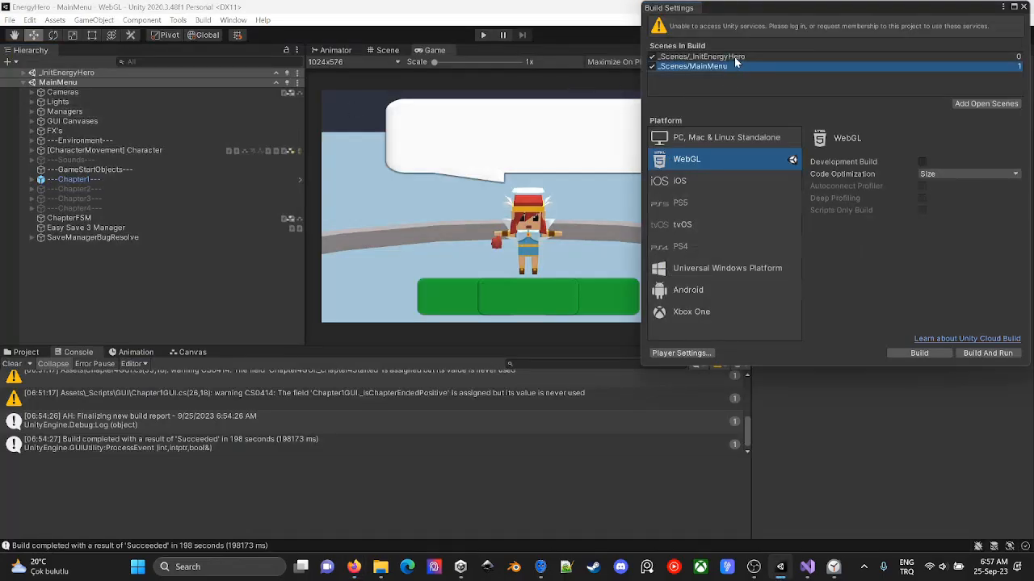
pyautogui.click(683, 353)
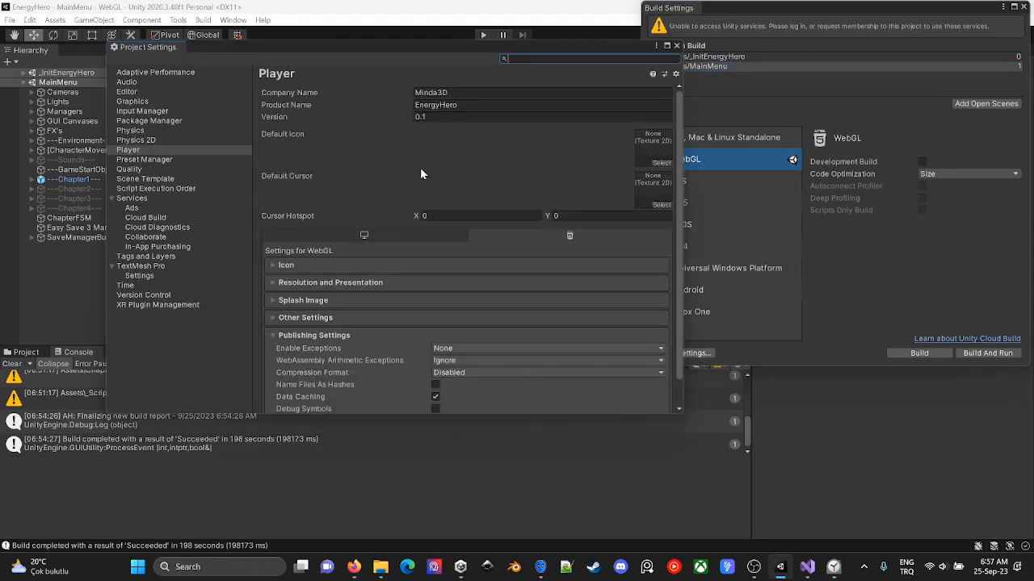
pyautogui.scroll(-2, 423, 184)
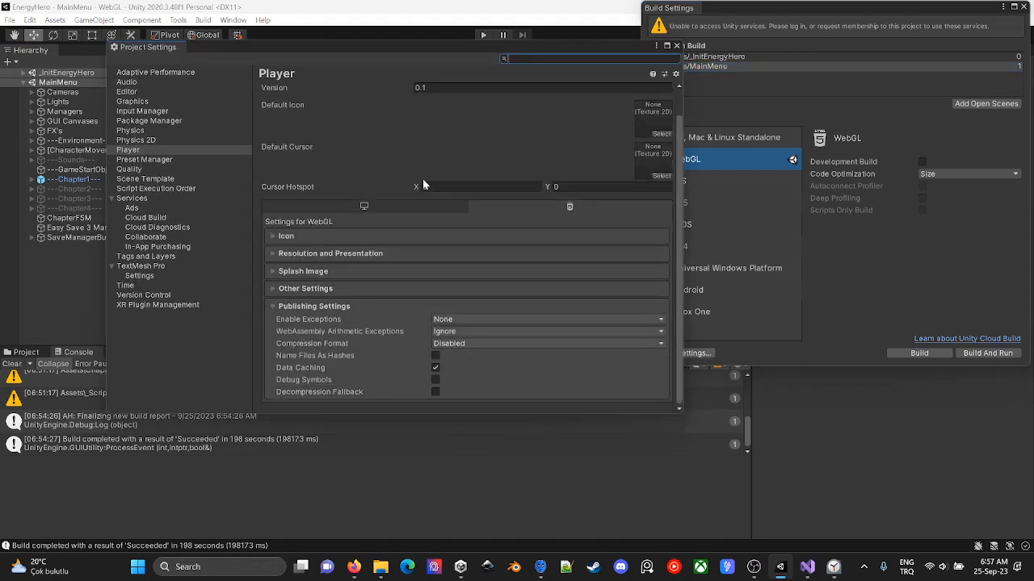
pyautogui.click(372, 307)
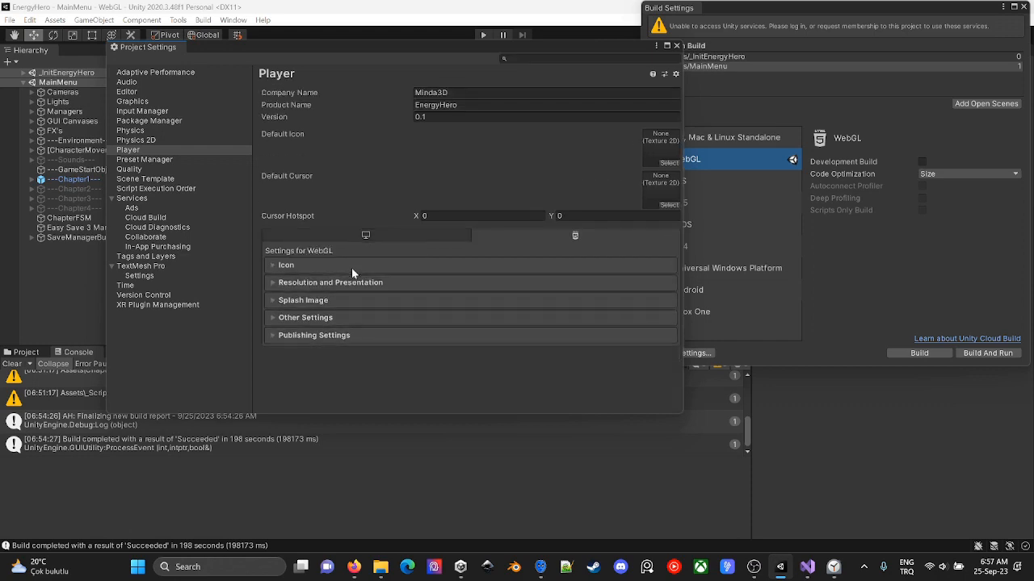
pyautogui.click(280, 284)
pyautogui.click(281, 285)
pyautogui.click(275, 315)
pyautogui.scroll(-7, 275, 314)
pyautogui.scroll(-8, 275, 315)
pyautogui.click(297, 391)
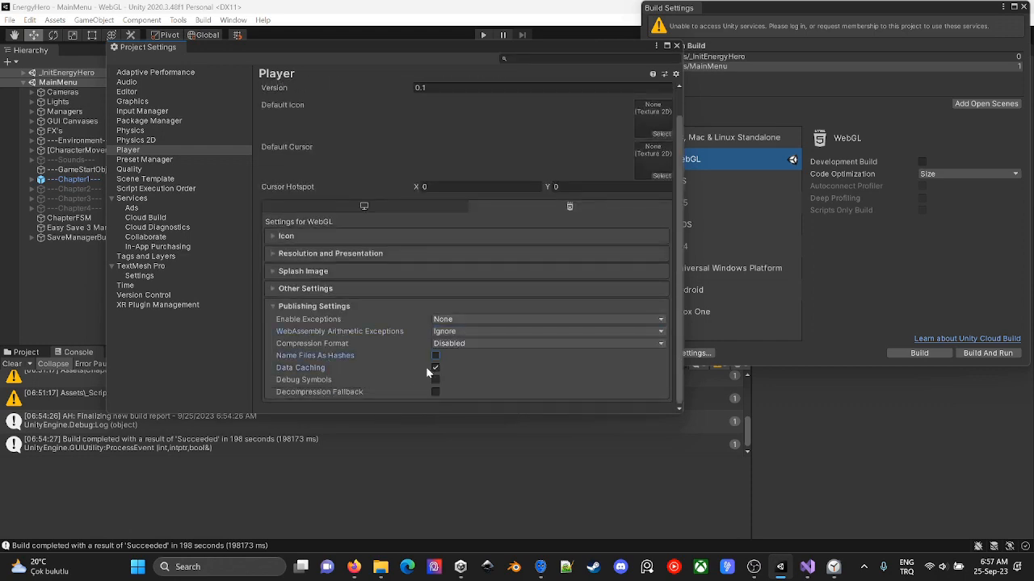
pyautogui.click(677, 45)
pyautogui.click(1024, 7)
# - Unload the MainMenu scene from the hierarchy and test-run the game from _InitEnergyHero alone
pyautogui.click(297, 82)
pyautogui.click(356, 154)
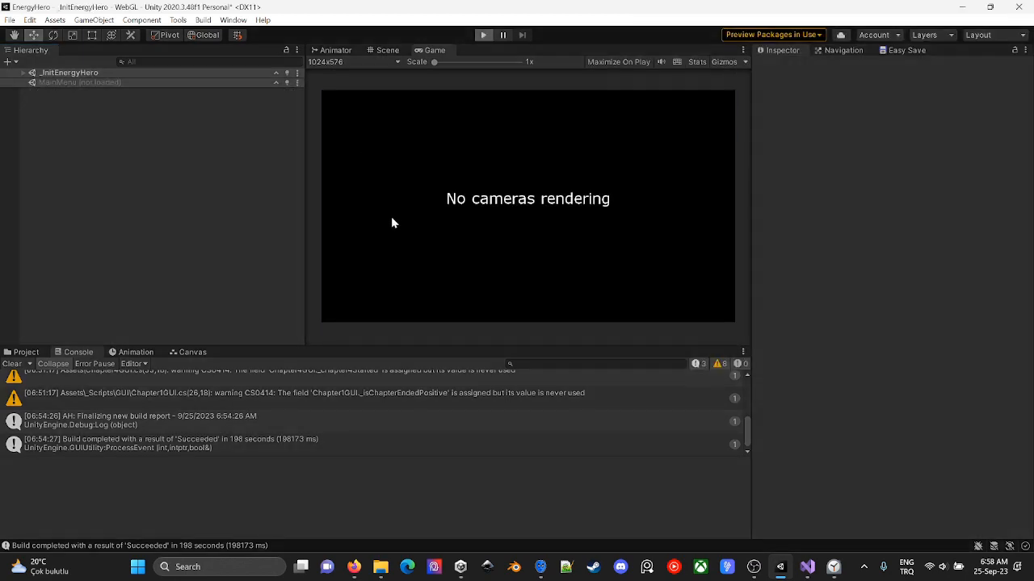
pyautogui.hotkey('ctrl', 'shift', 'b')
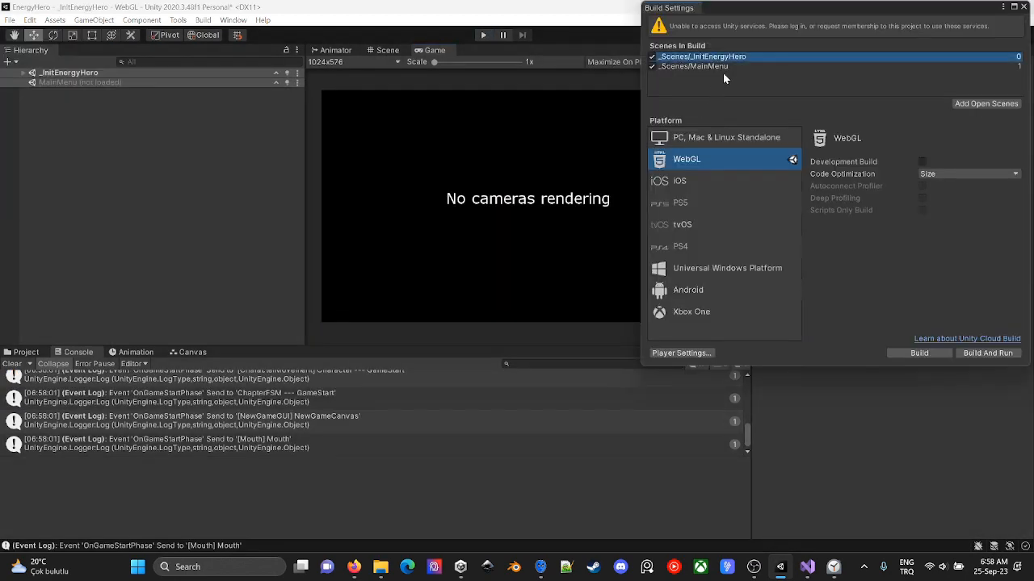
# - Deactivate the PlayCountTracker and TimeScaler objects in the _InitEnergyHero scene
pyautogui.click(24, 73)
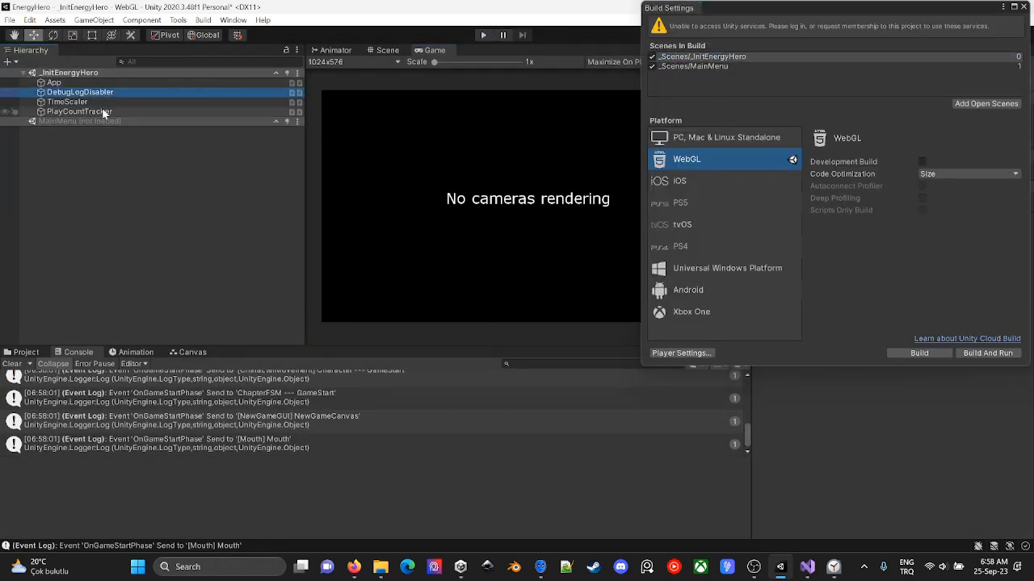
pyautogui.click(67, 102)
pyautogui.click(125, 112)
pyautogui.click(124, 102)
pyautogui.click(124, 111)
pyautogui.click(784, 67)
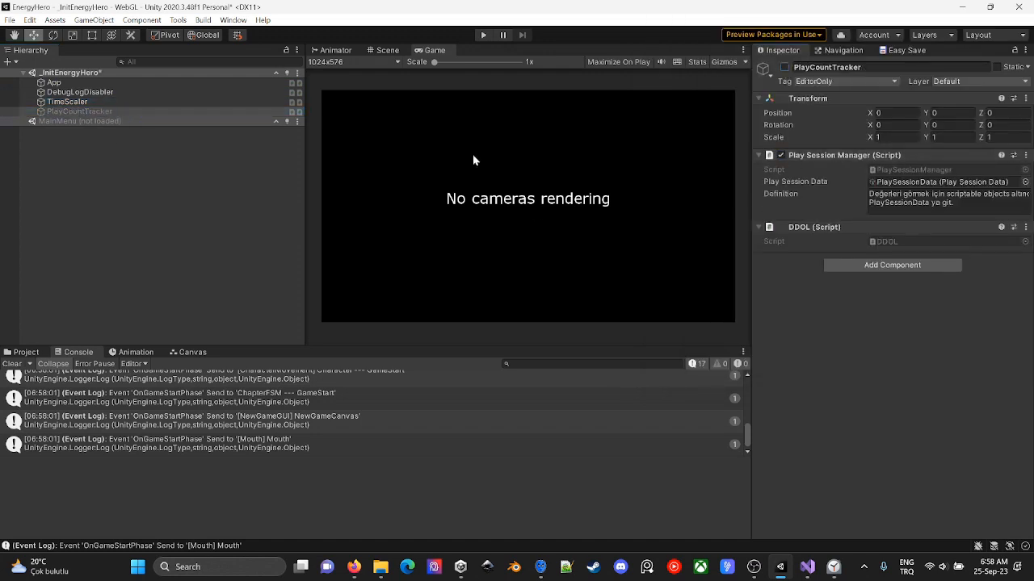
pyautogui.click(129, 102)
pyautogui.click(784, 67)
# - Open the DebugLogDisablerInBuild script from the DebugLogDisabler object in Visual Studio, review it and close it
pyautogui.click(140, 94)
pyautogui.doubleClick(920, 202)
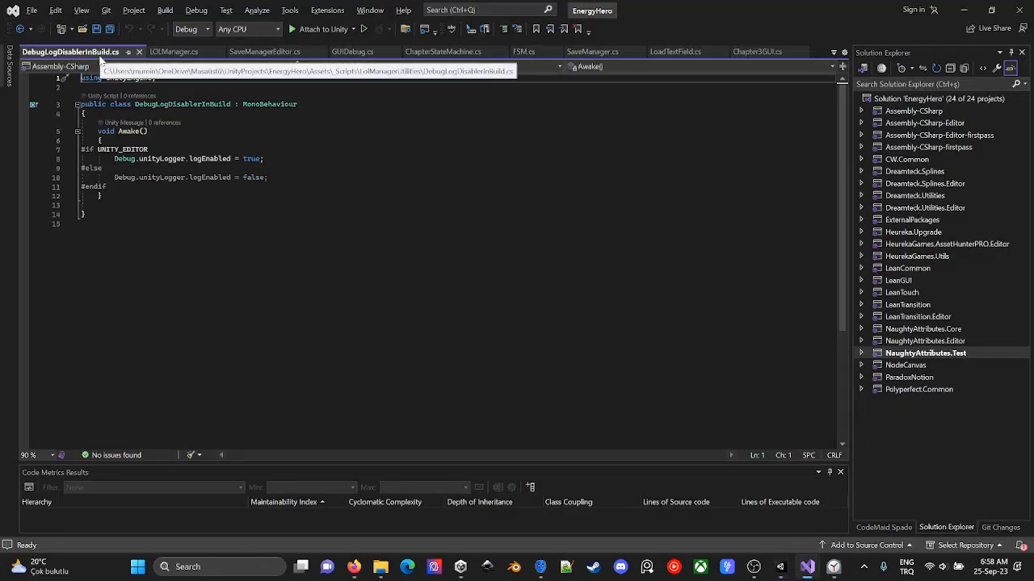
pyautogui.middleClick(100, 52)
# - Switch back to the harness, load the game and show the browser's developer console at a reduced height
pyautogui.hotkey('alt', 'Tab')
pyautogui.hotkey('alt', 'Tab')
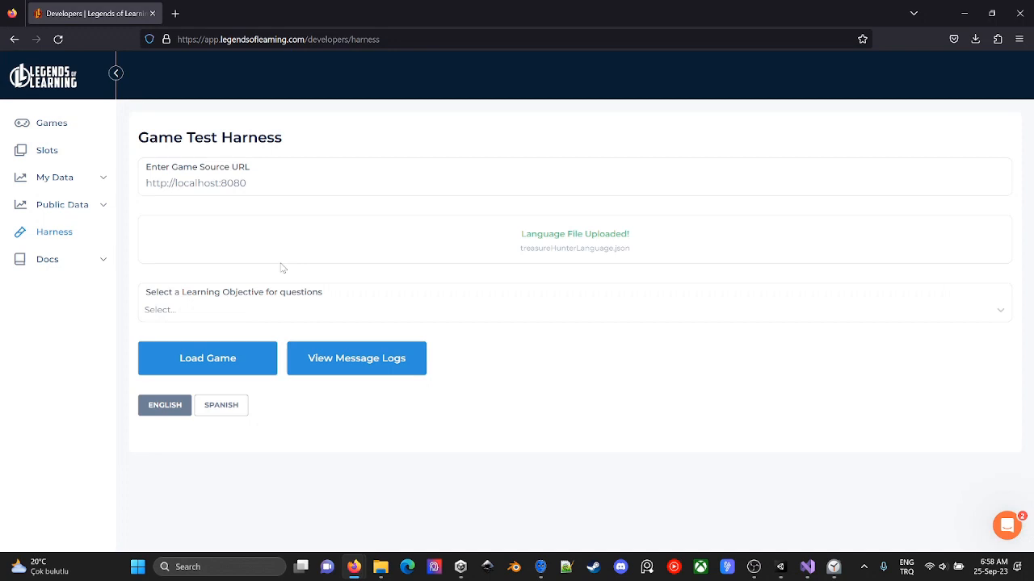
pyautogui.click(221, 360)
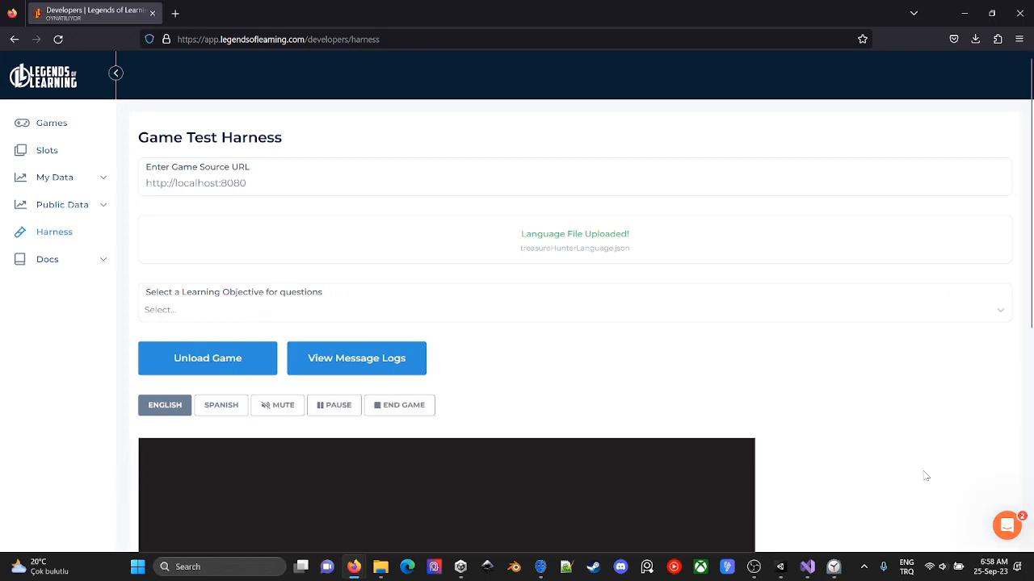
pyautogui.press('F12')
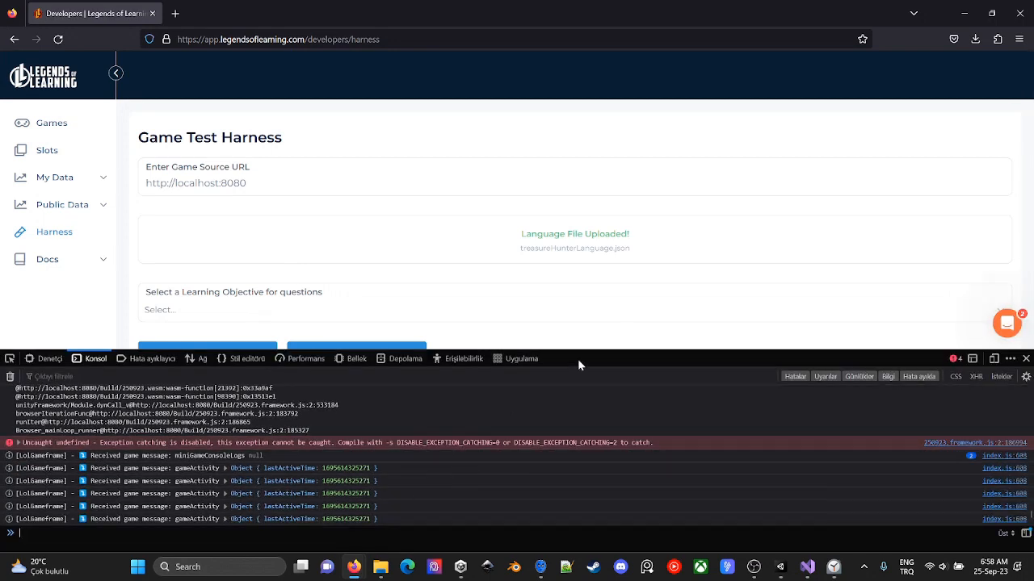
pyautogui.moveTo(587, 353); pyautogui.dragTo(581, 415)
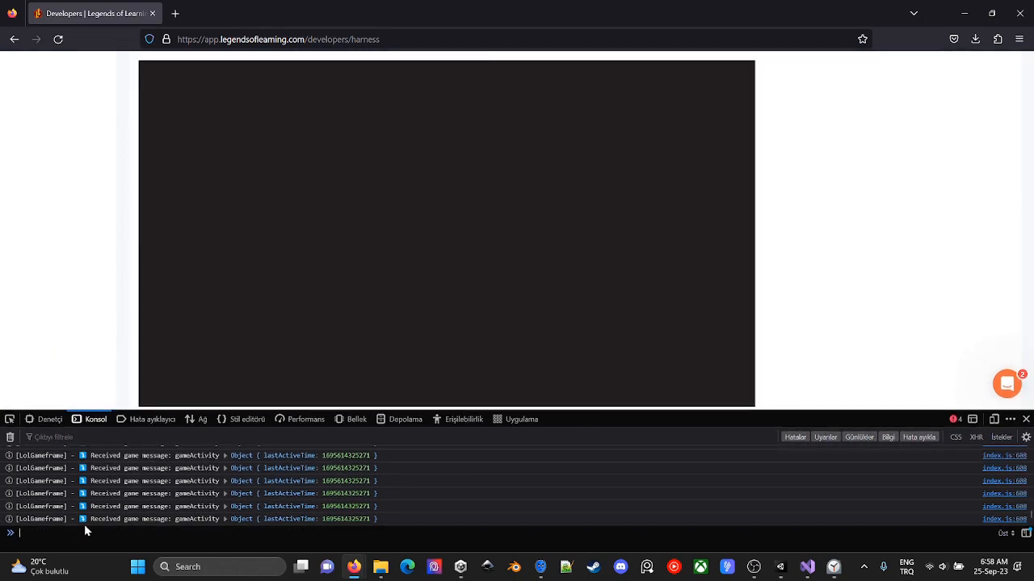
# - Examine the game messages in the browser console, clearing the old output to isolate new entries
pyautogui.click(226, 519)
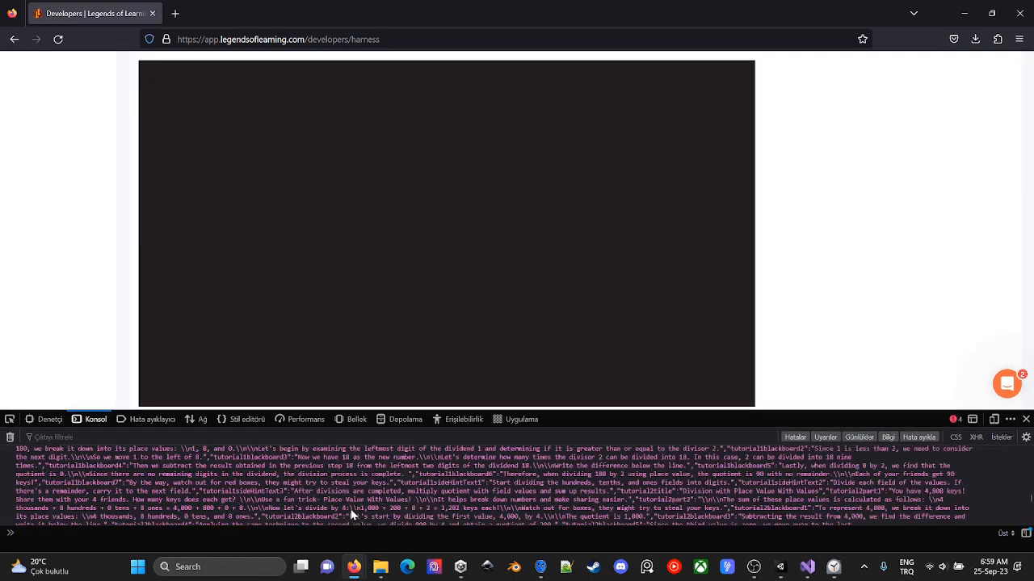
pyautogui.scroll(-5, 461, 518)
pyautogui.click(11, 437)
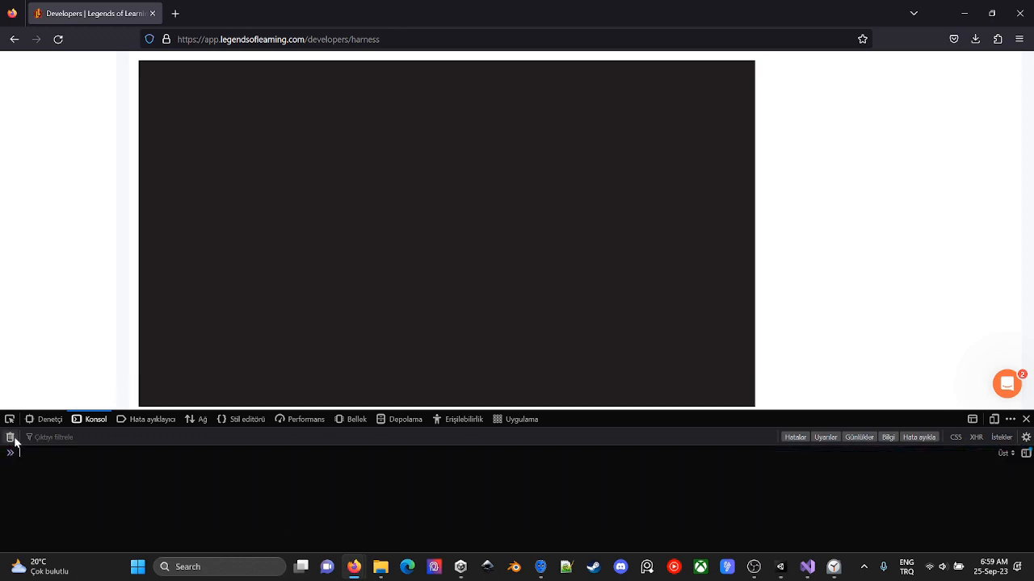
pyautogui.click(225, 452)
pyautogui.click(235, 470)
pyautogui.click(233, 469)
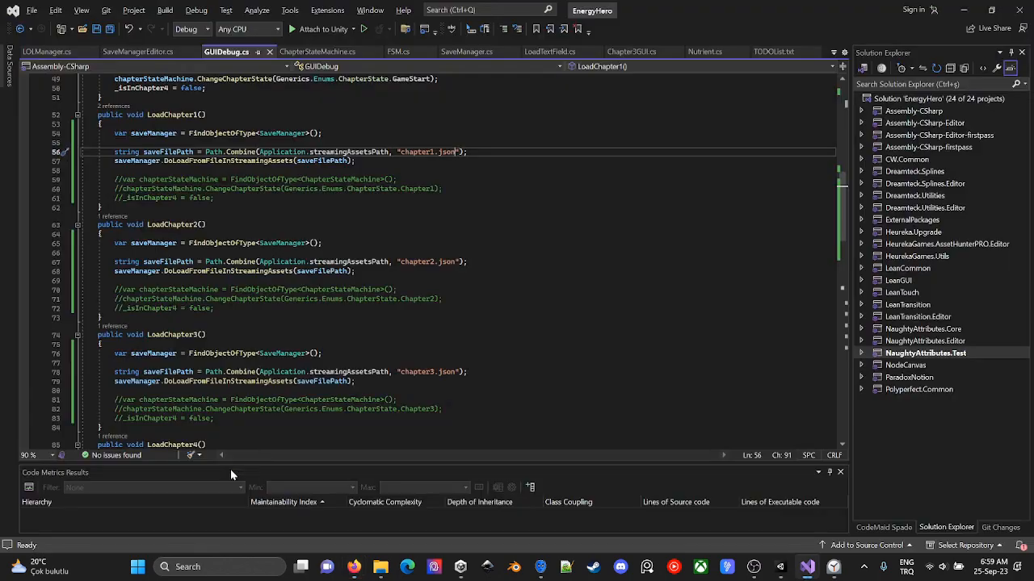
# - Review the chapter-loading code in GUIDebug.cs and the language handling in LOLManager.cs, and return to the harness
pyautogui.scroll(20, 337, 250)
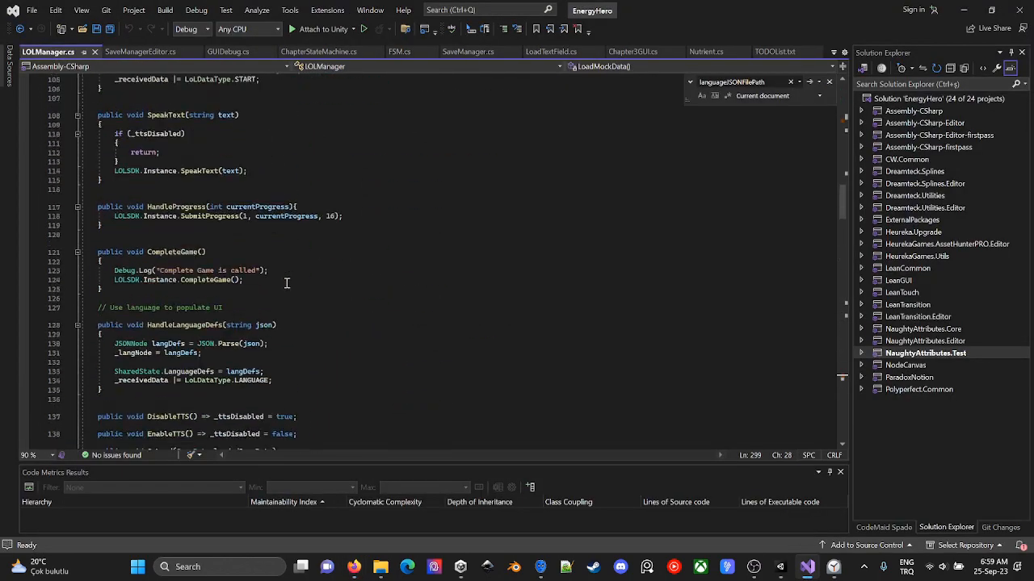
pyautogui.scroll(1, 273, 275)
pyautogui.hotkey('alt', 'Tab')
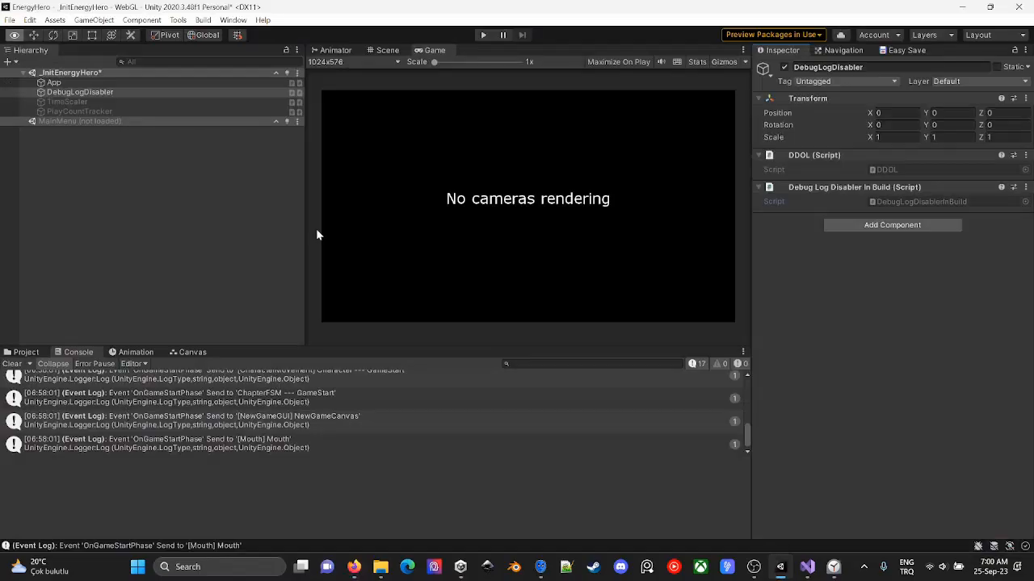
# - Switch to Unity and set Enable Exceptions to Full With Stacktrace in the WebGL publishing settings
pyautogui.click(97, 92)
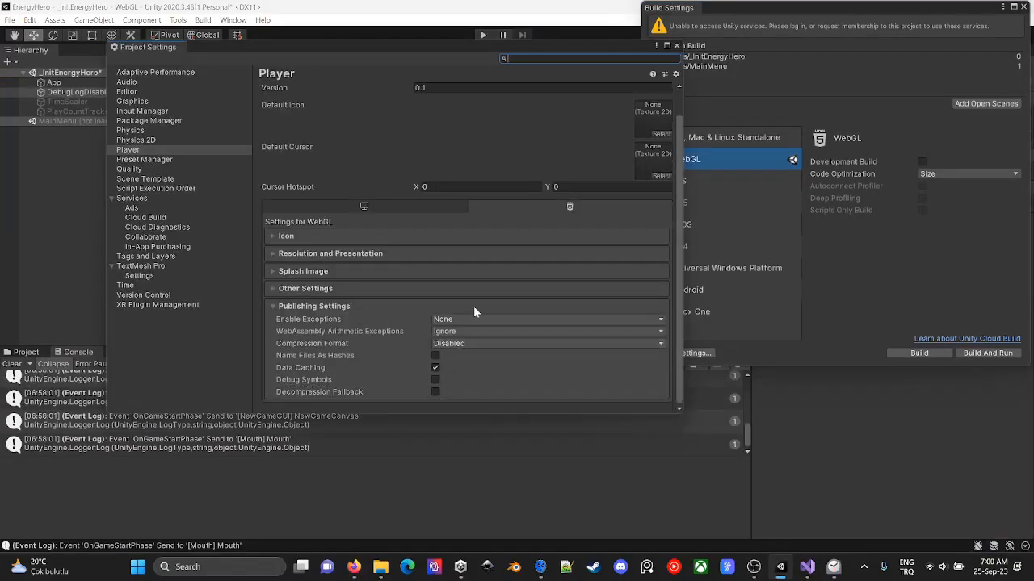
pyautogui.click(471, 318)
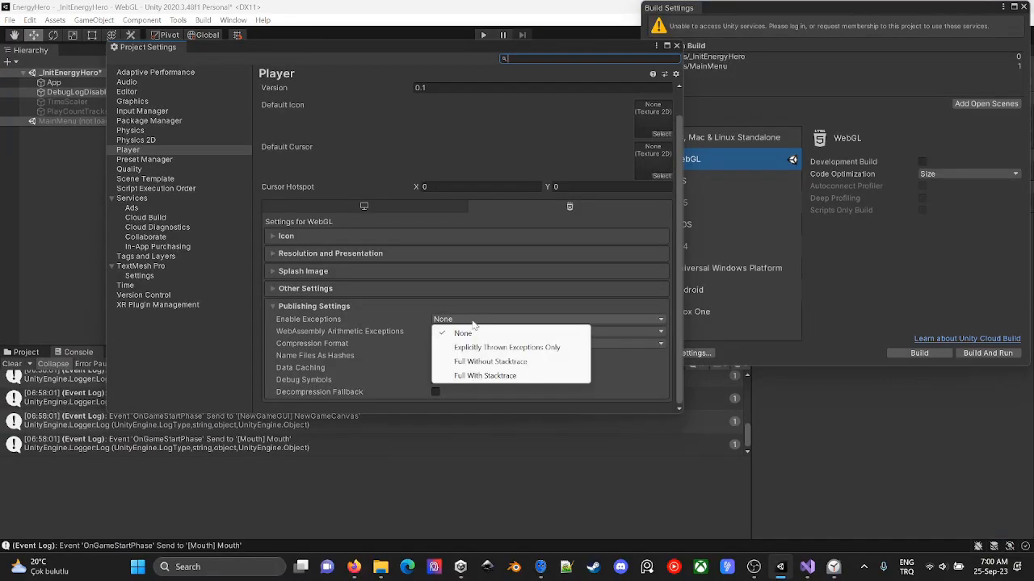
pyautogui.click(485, 376)
pyautogui.click(918, 354)
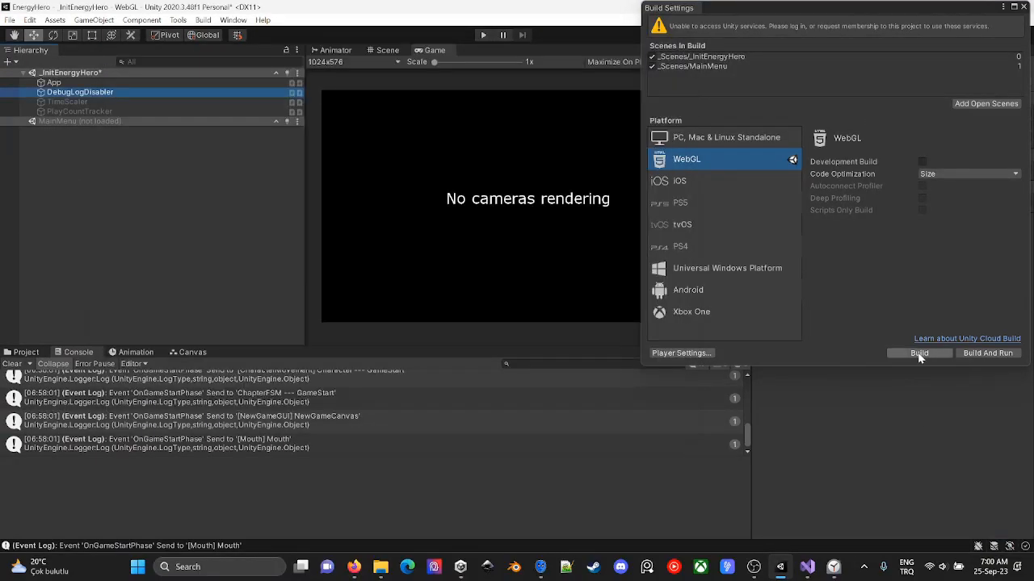
# - Check the scenes listed in the build against the scene files in the project's _Scenes folder
pyautogui.click(732, 56)
pyautogui.click(731, 63)
pyautogui.click(23, 353)
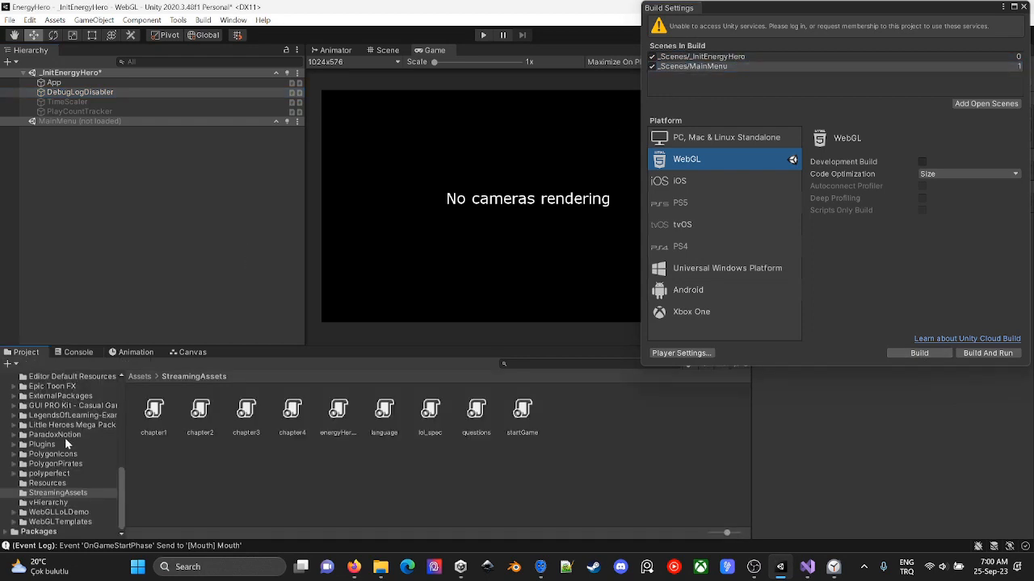
pyautogui.scroll(3, 73, 460)
pyautogui.scroll(3, 70, 390)
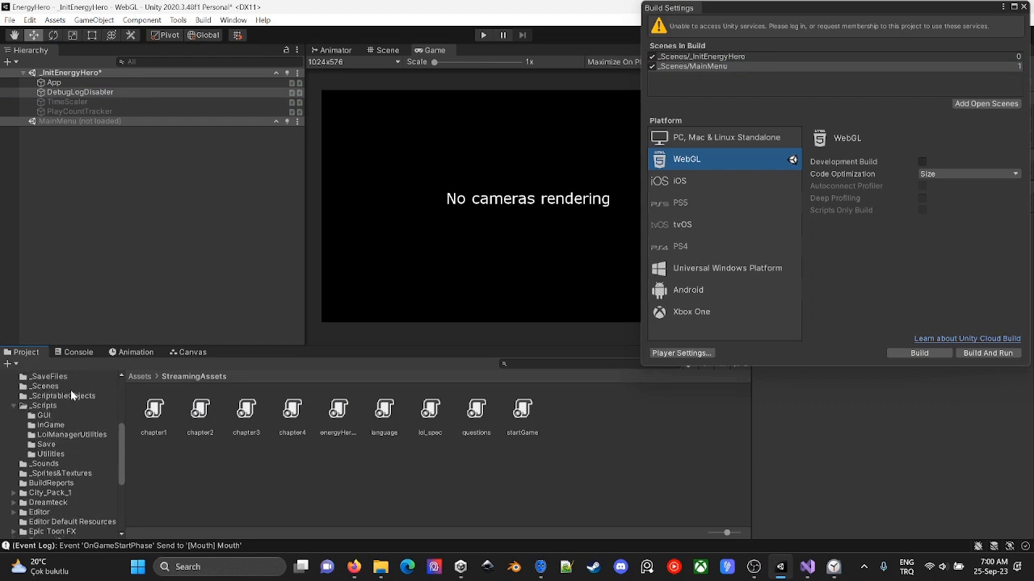
pyautogui.click(42, 386)
pyautogui.click(199, 412)
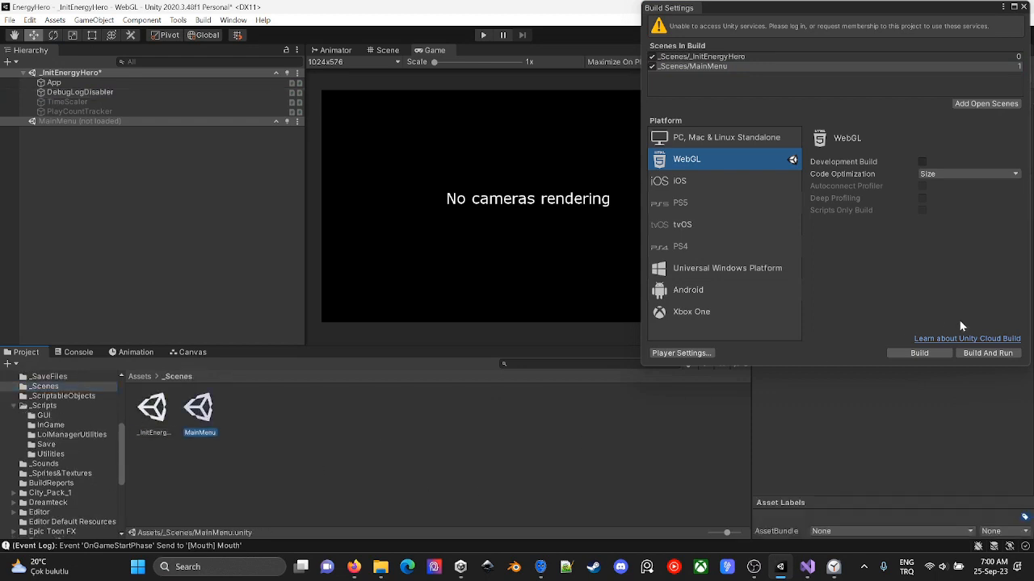
# - Build the WebGL project into a new folder named 250923TraceEnabled inside EnergyHero\Builds
pyautogui.click(921, 353)
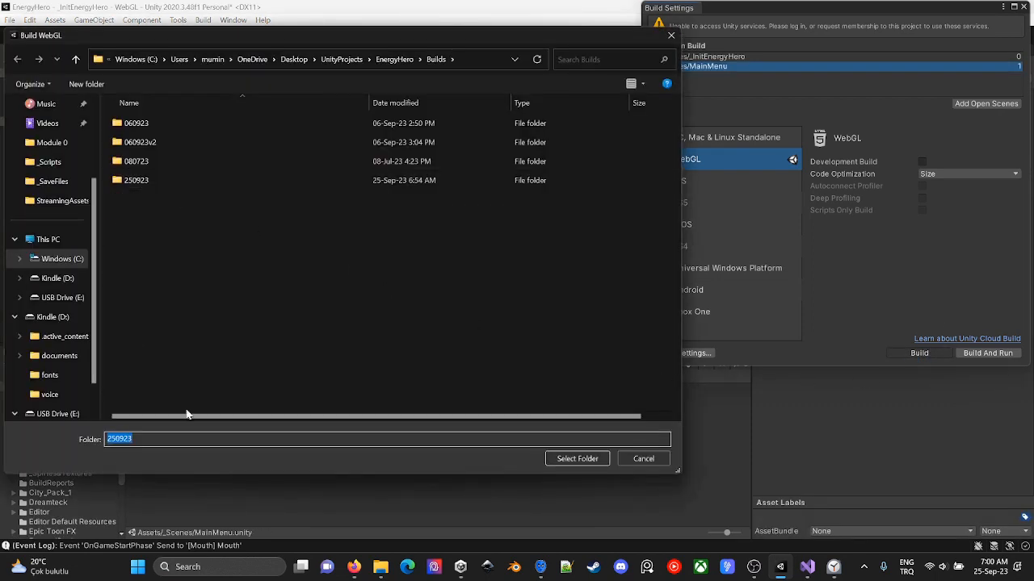
pyautogui.click(198, 437)
pyautogui.write('TraceEnabled')
pyautogui.press('Return')
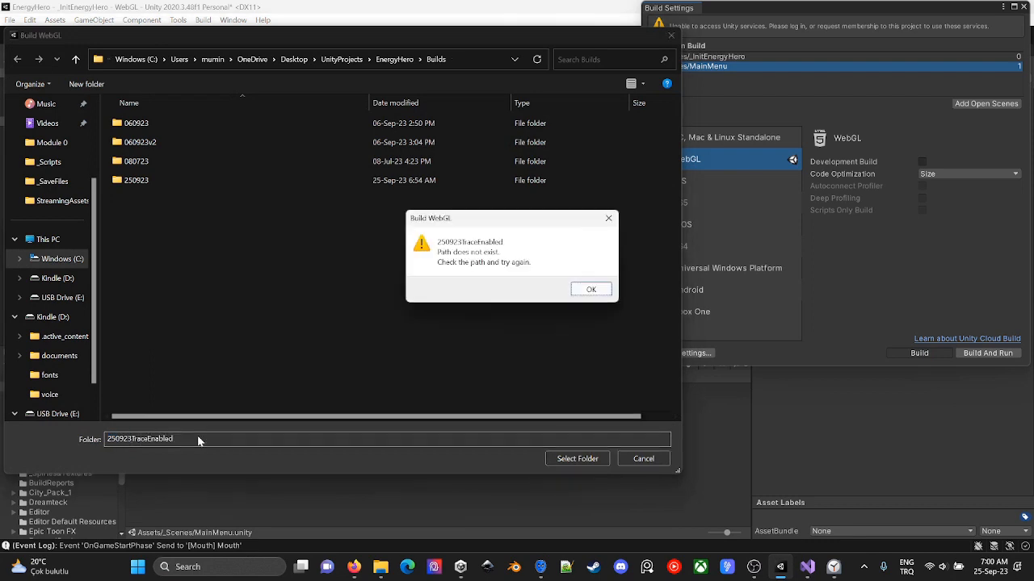
pyautogui.press('Return')
pyautogui.hotkey('ctrl', 'c')
pyautogui.click(86, 84)
pyautogui.hotkey('ctrl', 'v')
pyautogui.press('Return')
pyautogui.click(577, 459)
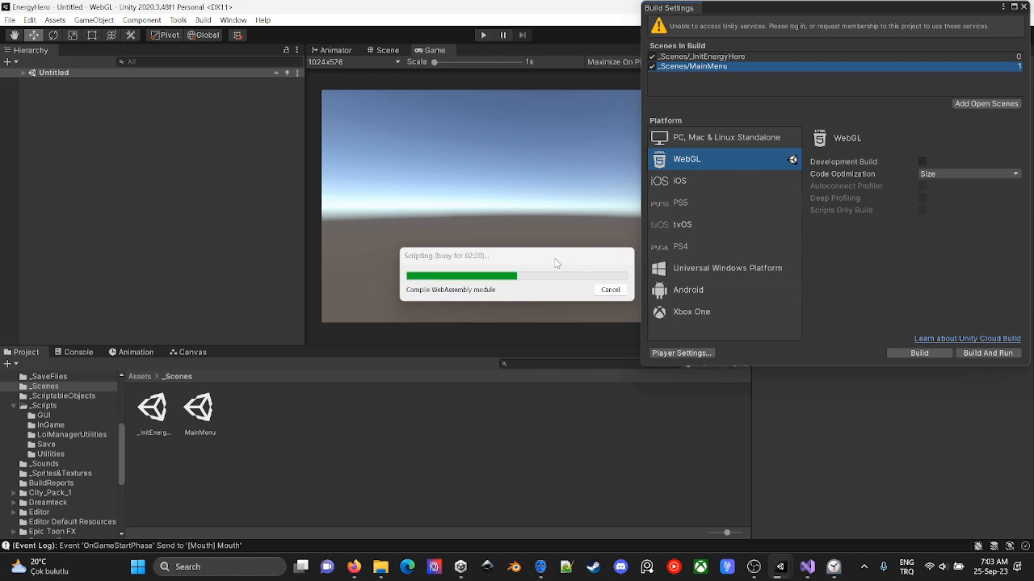
# - While the build runs, stop the local server in Servez and minimise its window
pyautogui.moveTo(556, 263); pyautogui.dragTo(550, 257)
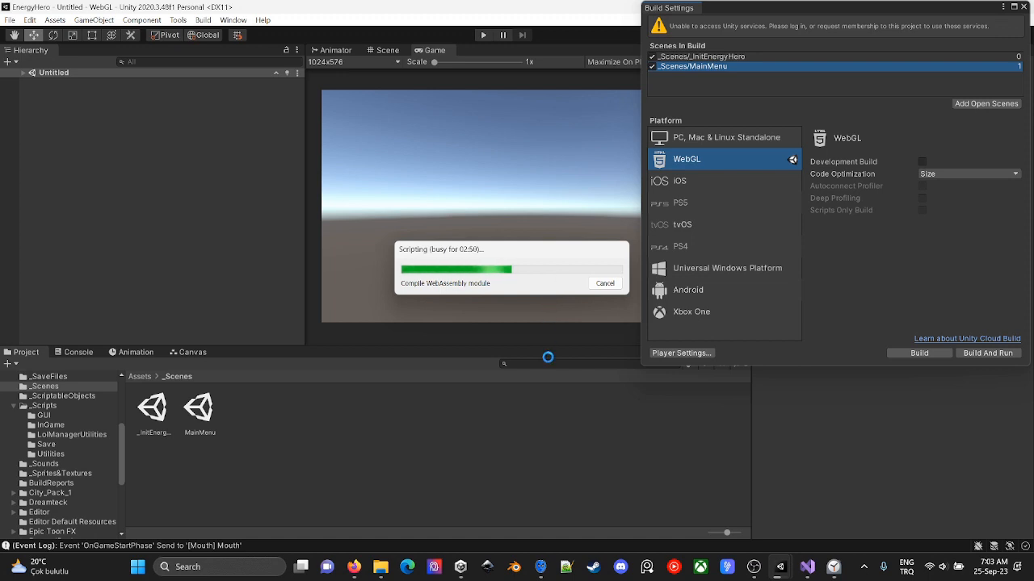
pyautogui.click(541, 567)
pyautogui.click(320, 361)
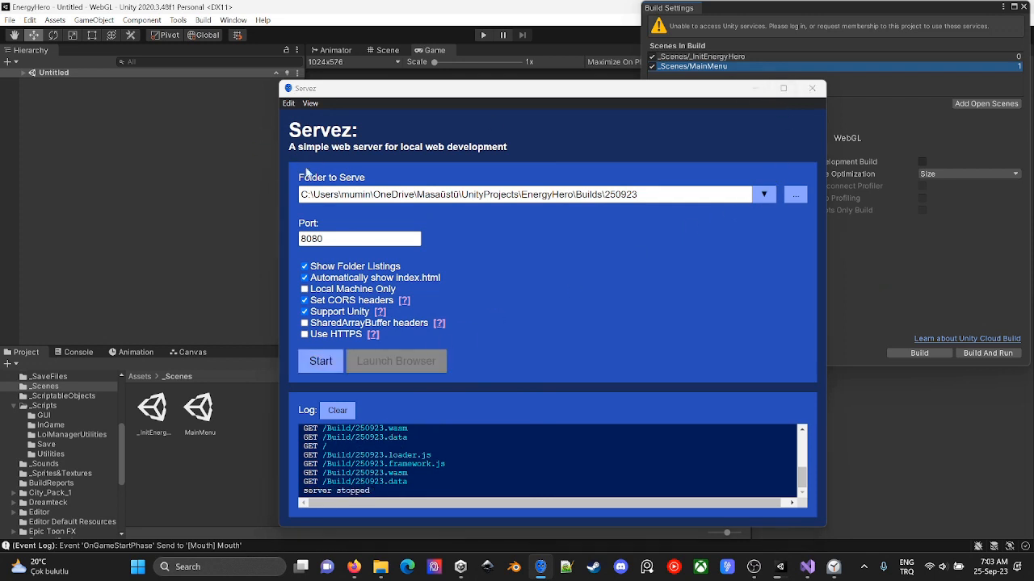
pyautogui.click(757, 90)
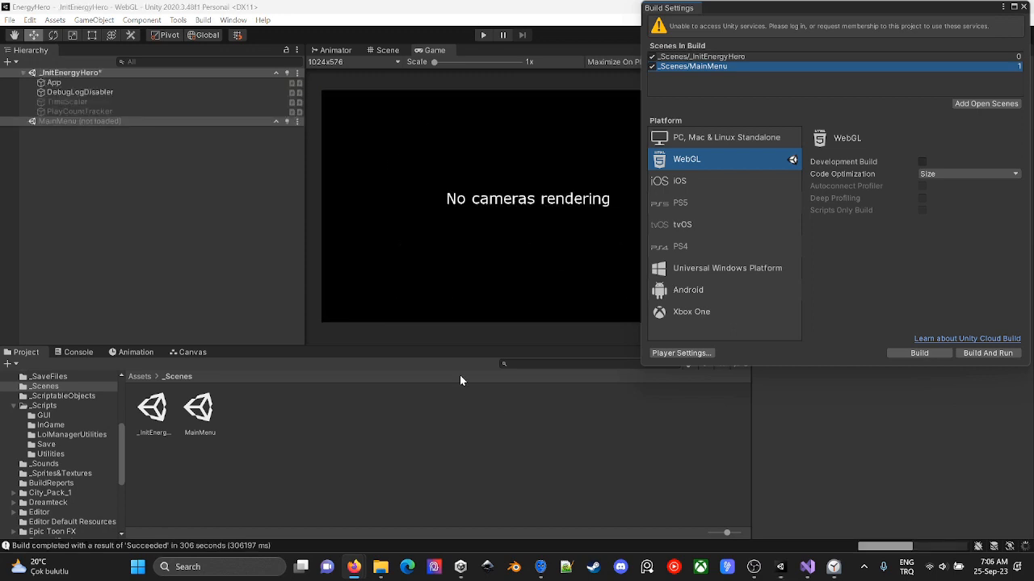
# - Switch back to the harness and examine the reloaded game's display and its console output
pyautogui.click(780, 567)
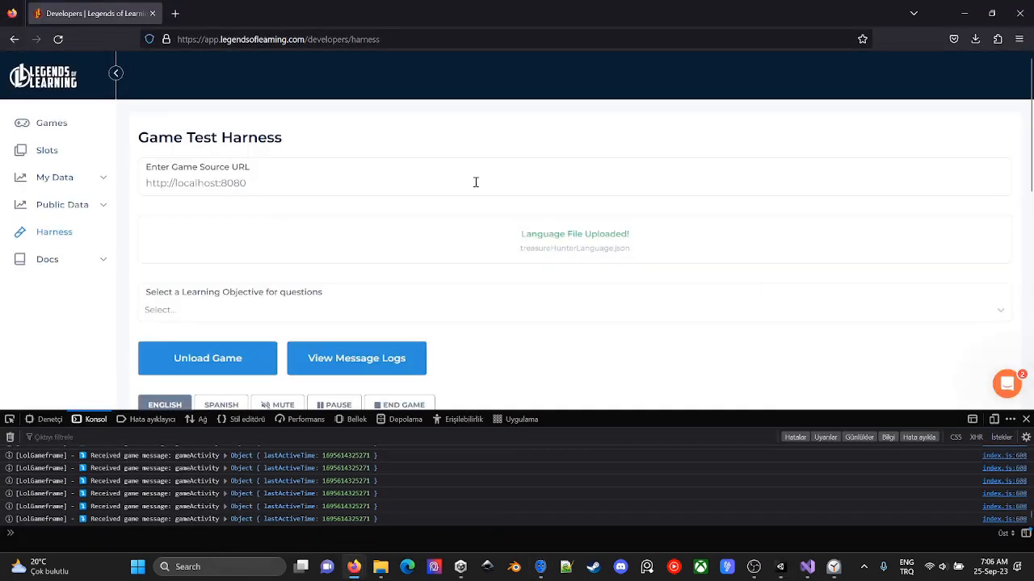
pyautogui.scroll(-5, 420, 242)
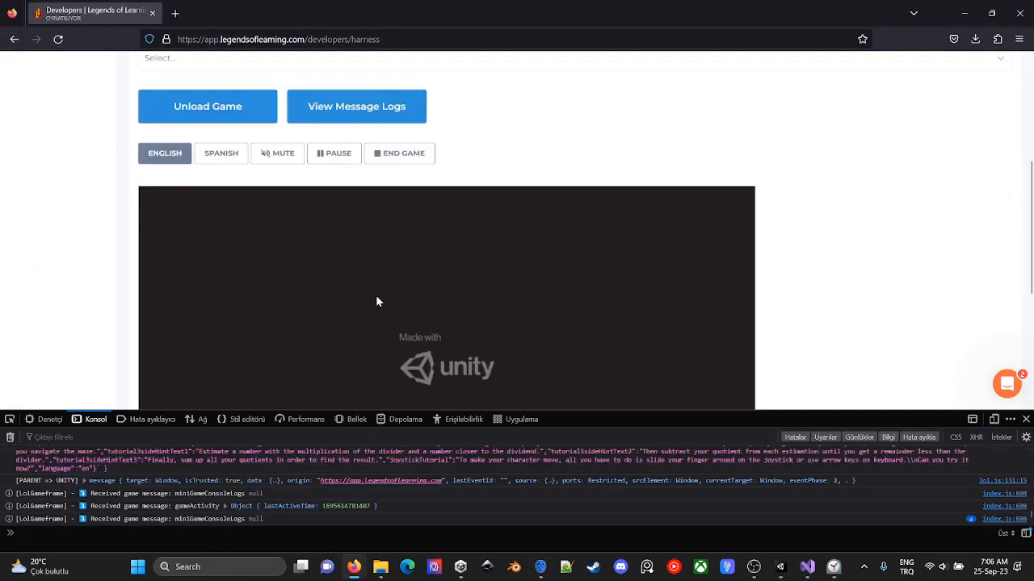
pyautogui.scroll(-1, 377, 296)
pyautogui.scroll(-2, 899, 308)
pyautogui.scroll(2, 899, 307)
pyautogui.scroll(1, 550, 497)
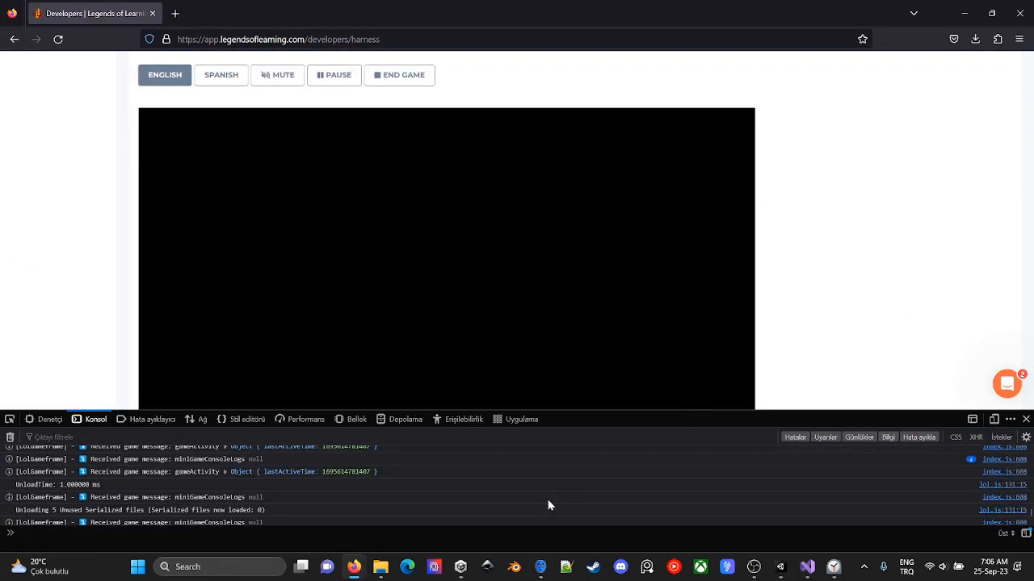
# - Examine the game messages in the console, expanding the gameActivity object and checking the language and questions messages sent to the game
pyautogui.scroll(-4, 549, 504)
pyautogui.click(226, 489)
pyautogui.click(232, 495)
pyautogui.scroll(-3, 340, 489)
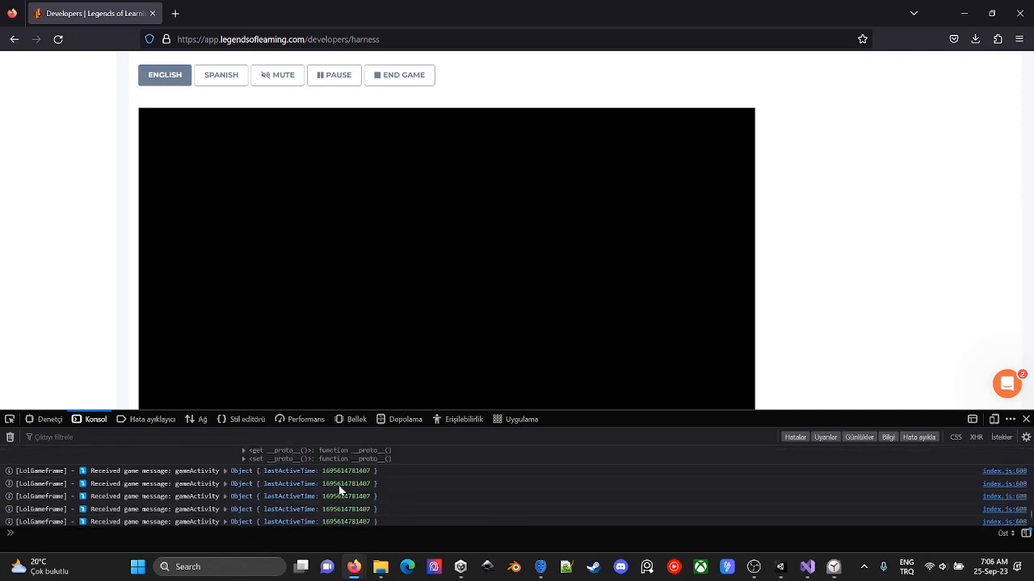
pyautogui.scroll(10, 339, 486)
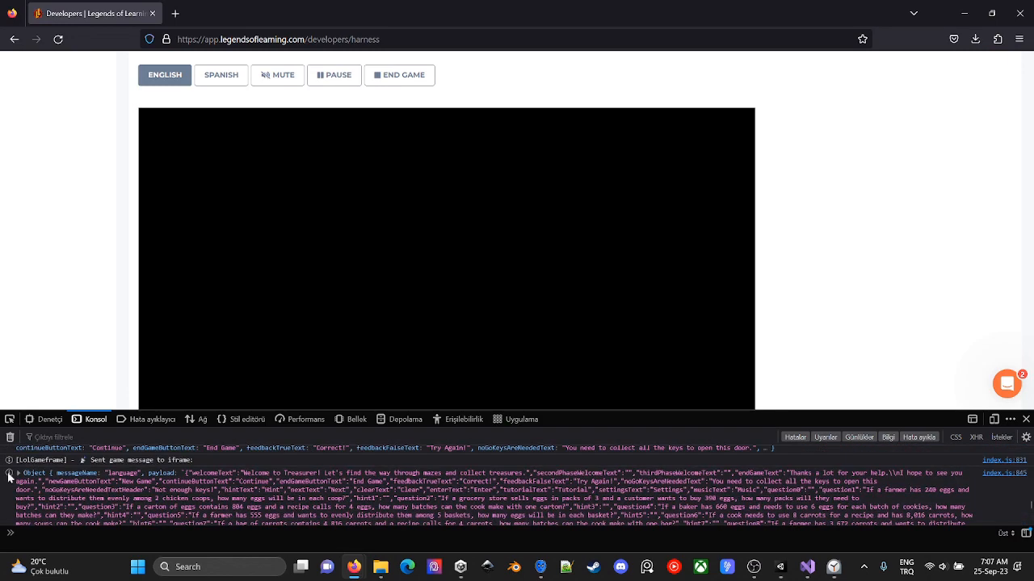
pyautogui.scroll(5, 44, 472)
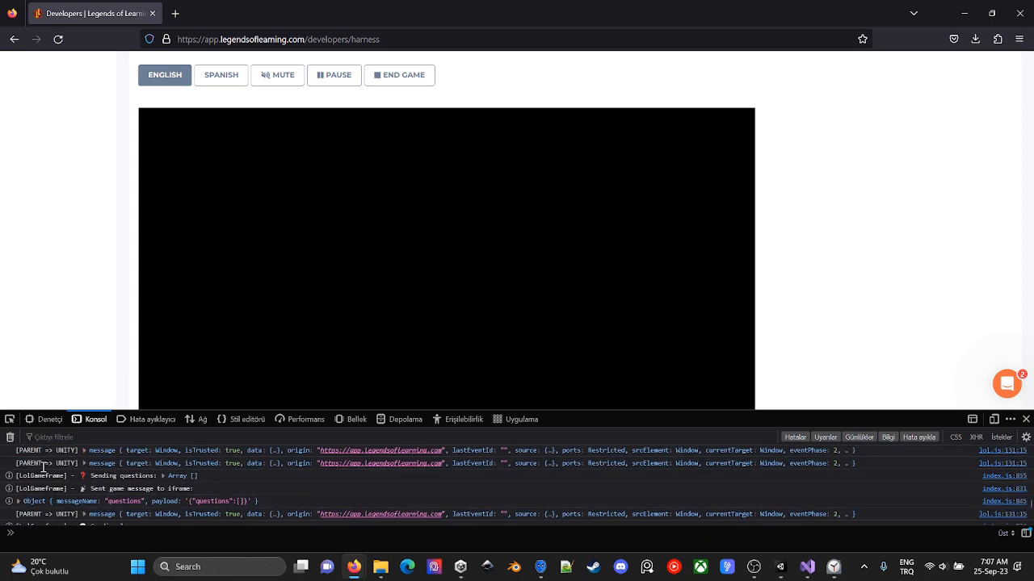
pyautogui.scroll(-15, 43, 468)
pyautogui.scroll(4, 67, 243)
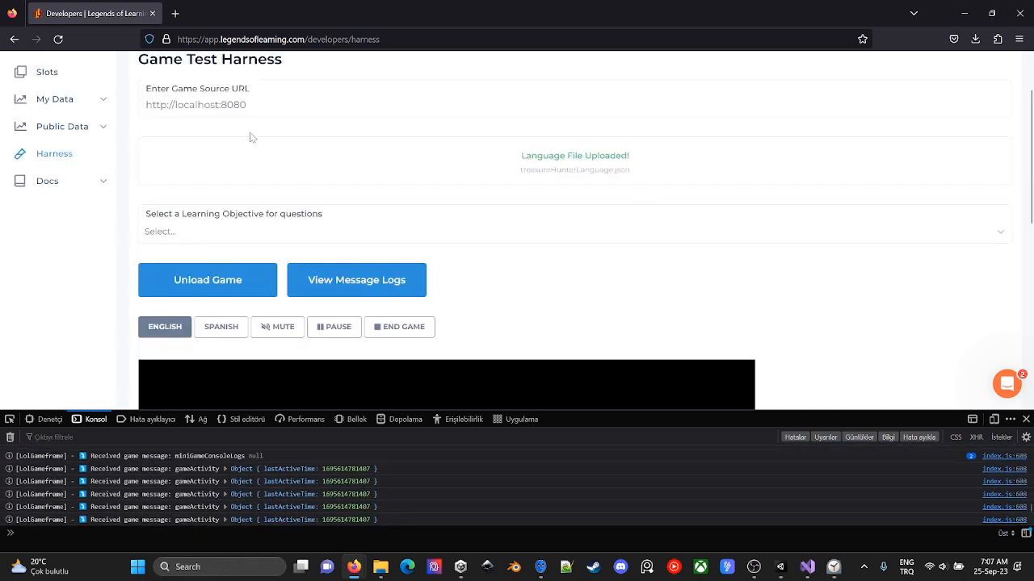
pyautogui.hotkey('alt', 'Left')
pyautogui.click(29, 234)
pyautogui.click(541, 567)
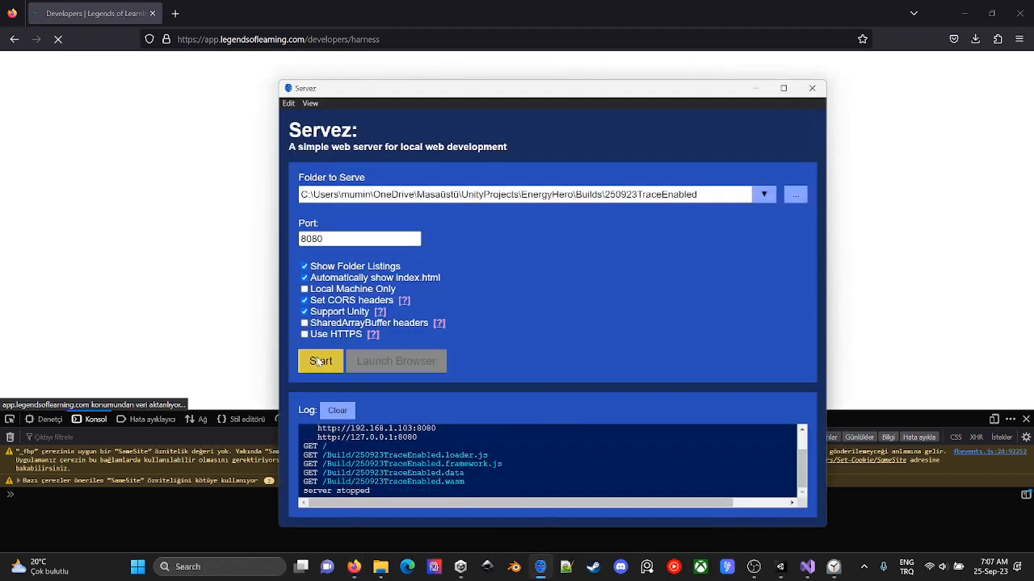
pyautogui.click(317, 370)
pyautogui.moveTo(315, 449); pyautogui.dragTo(417, 451)
pyautogui.hotkey('ctrl', 'c')
pyautogui.click(212, 183)
pyautogui.hotkey('ctrl', 'v')
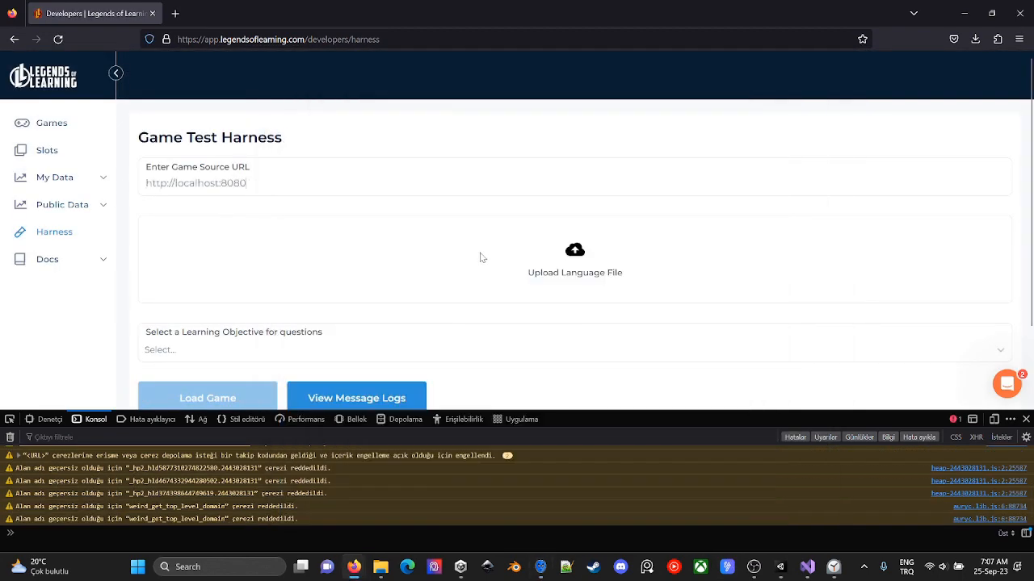
# - Upload energyHeroLanguage.json from the EnergyHero project as the language file and load the game in the harness
pyautogui.click(482, 258)
pyautogui.click(227, 38)
pyautogui.doubleClick(219, 103)
pyautogui.doubleClick(201, 116)
pyautogui.scroll(-10, 196, 174)
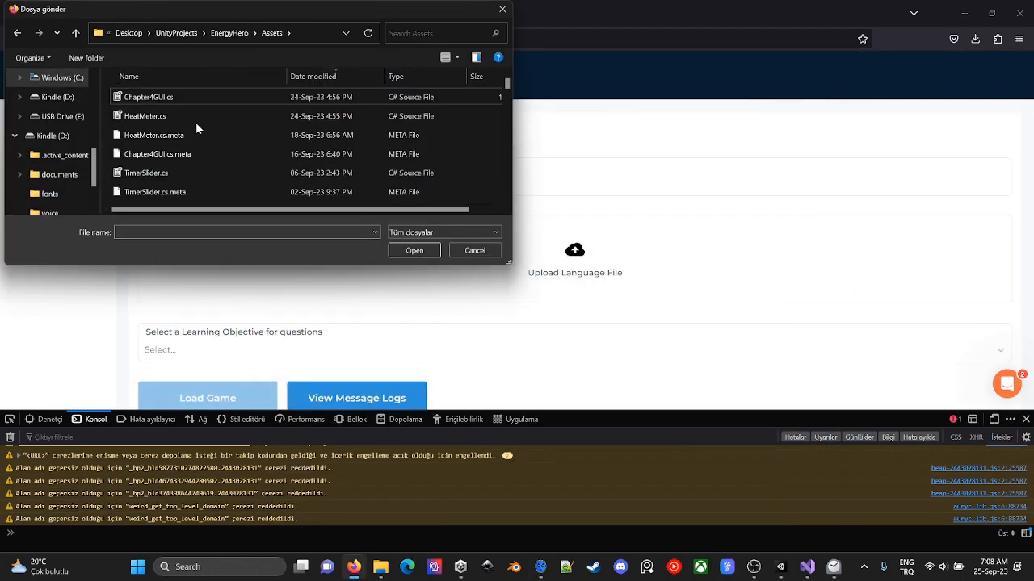
pyautogui.click(194, 169)
pyautogui.scroll(5, 194, 161)
pyautogui.doubleClick(191, 153)
pyautogui.scroll(-3, 185, 139)
pyautogui.click(189, 121)
pyautogui.scroll(2, 271, 184)
pyautogui.doubleClick(271, 189)
pyautogui.scroll(-3, 262, 188)
pyautogui.click(235, 173)
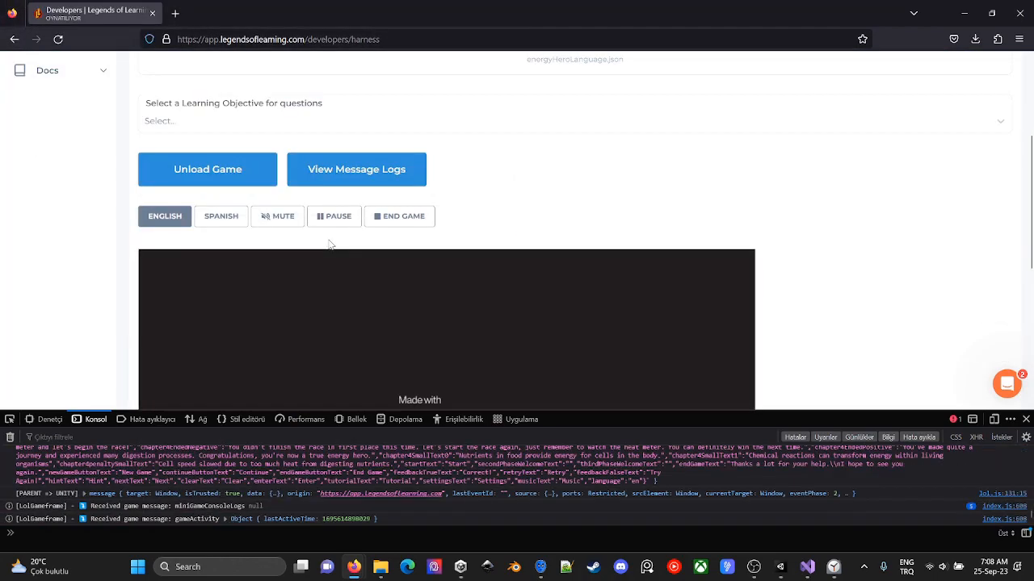
# - Enlarge the developer tools and examine the harness page's source in the debugger
pyautogui.scroll(3, 600, 472)
pyautogui.scroll(-10, 601, 472)
pyautogui.click(151, 419)
pyautogui.moveTo(697, 409); pyautogui.dragTo(697, 131)
pyautogui.scroll(-12, 411, 318)
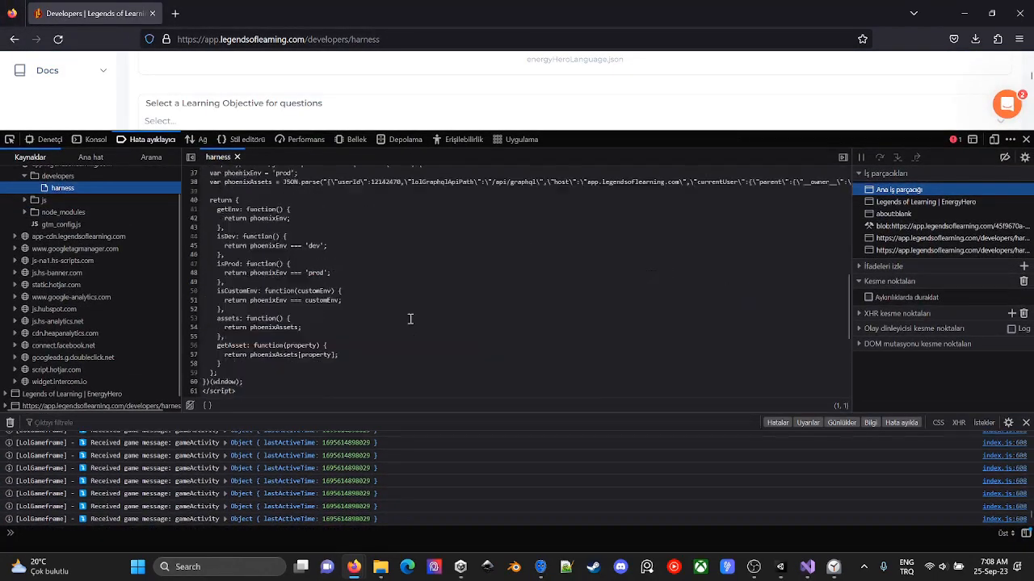
pyautogui.scroll(6, 767, 477)
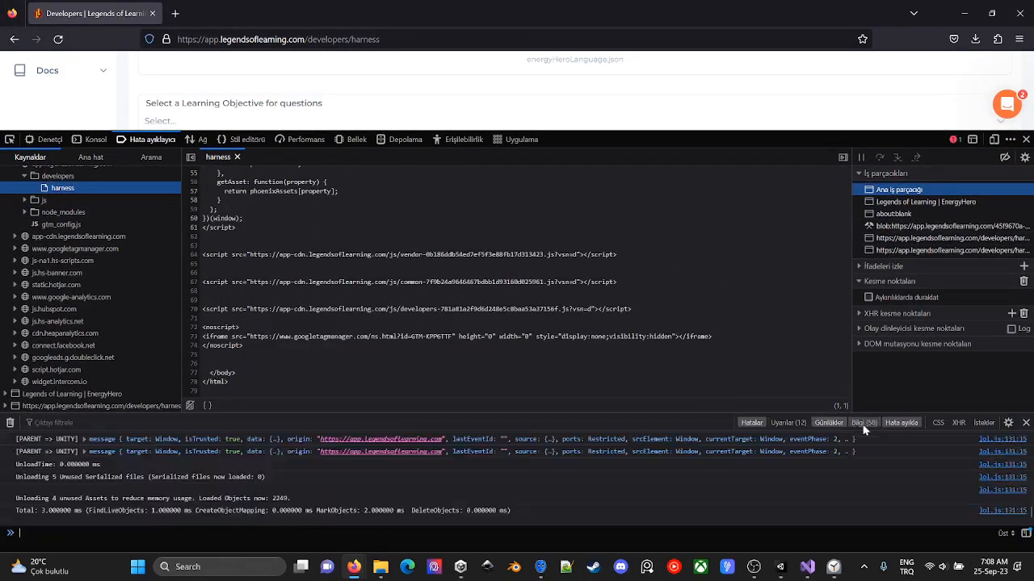
# - Toggle the console's message-type filters, review the harness source again, and expand the latest gameActivity object in the console
pyautogui.click(844, 423)
pyautogui.click(795, 426)
pyautogui.click(822, 424)
pyautogui.click(863, 424)
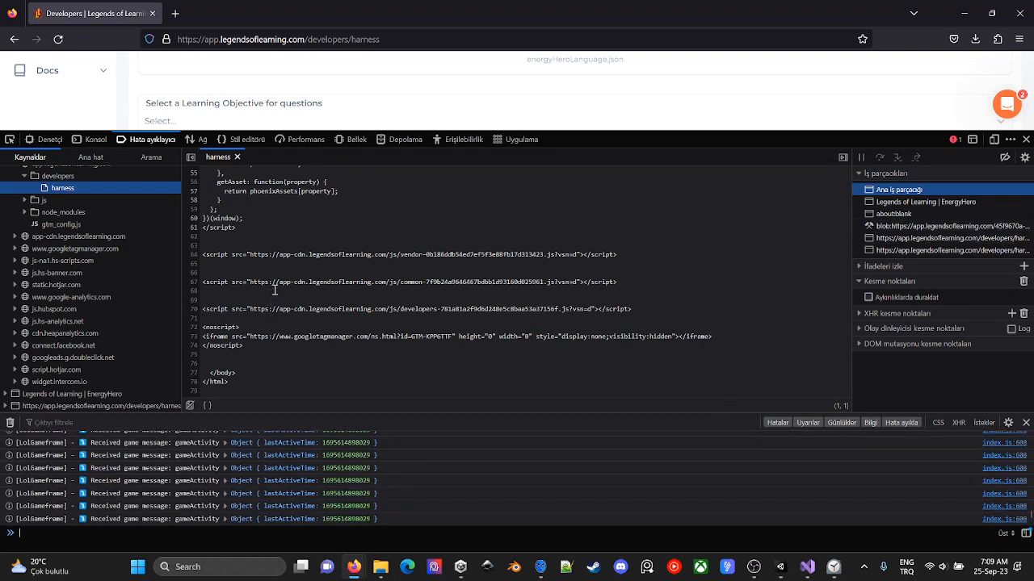
pyautogui.scroll(12, 275, 289)
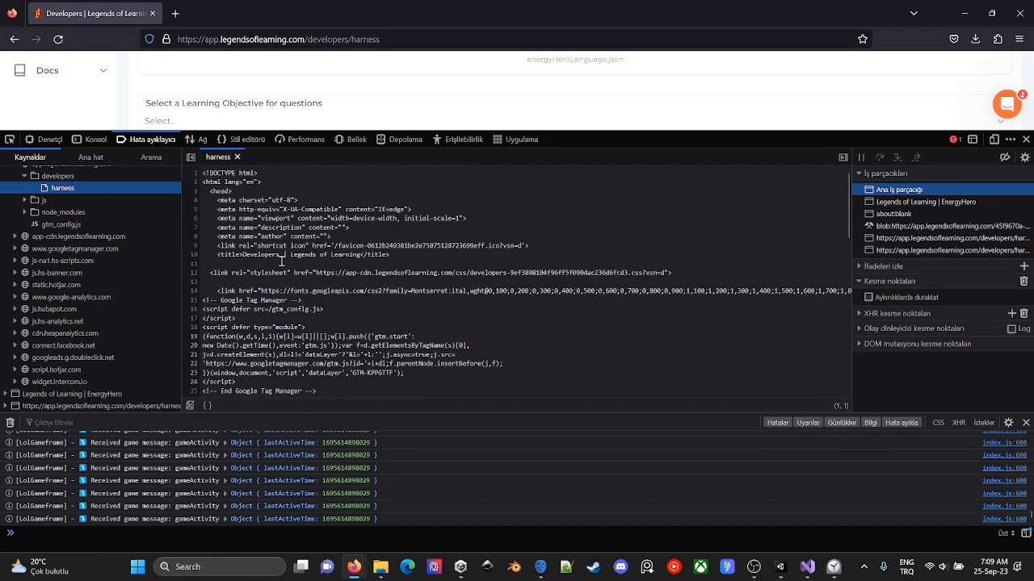
pyautogui.scroll(-12, 282, 260)
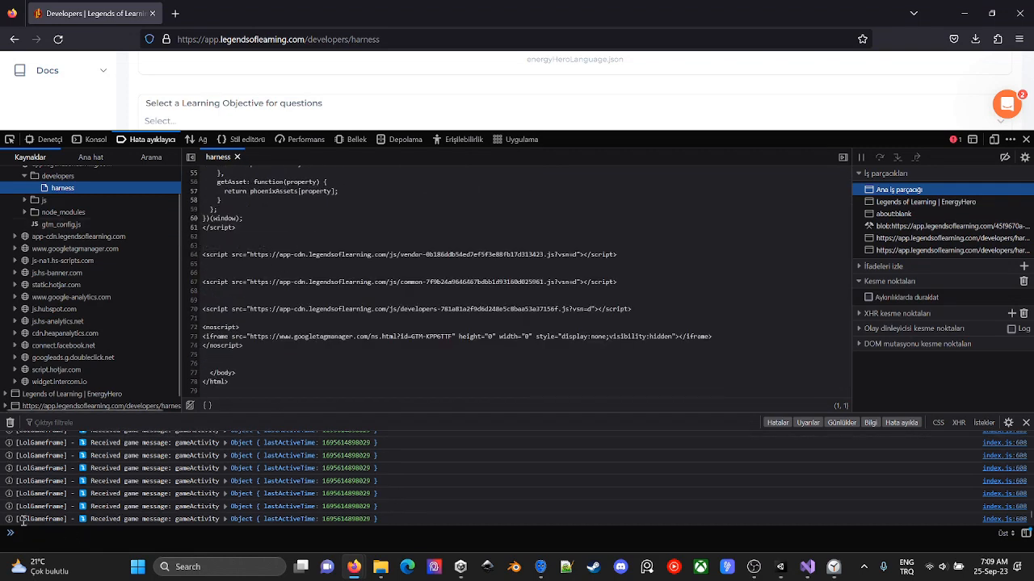
pyautogui.click(227, 518)
pyautogui.click(234, 506)
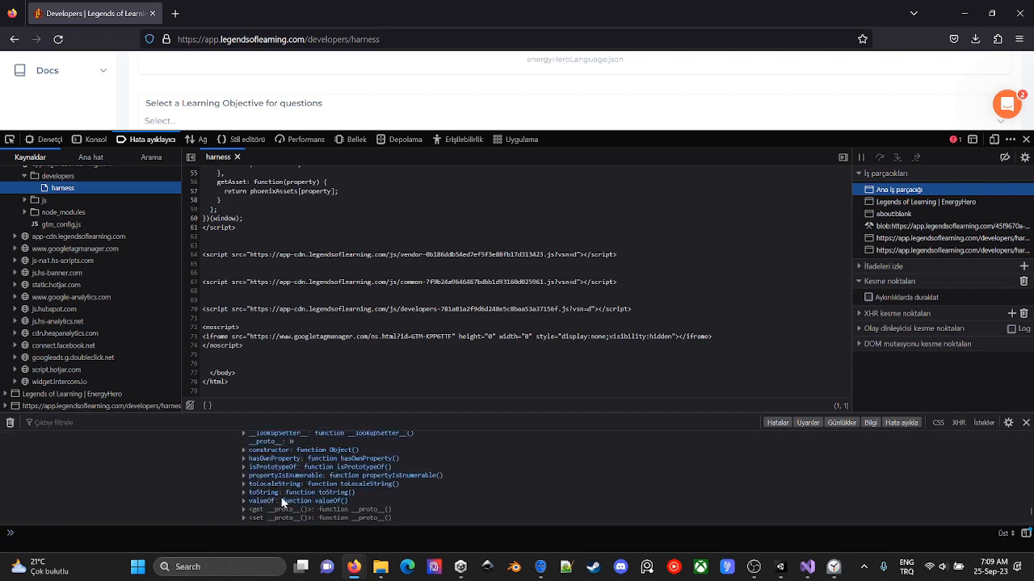
# - Stop the local server in Servez and switch back to the Unity editor
pyautogui.hotkey('alt', 'Tab')
pyautogui.click(310, 370)
pyautogui.hotkey('alt', 'Tab')
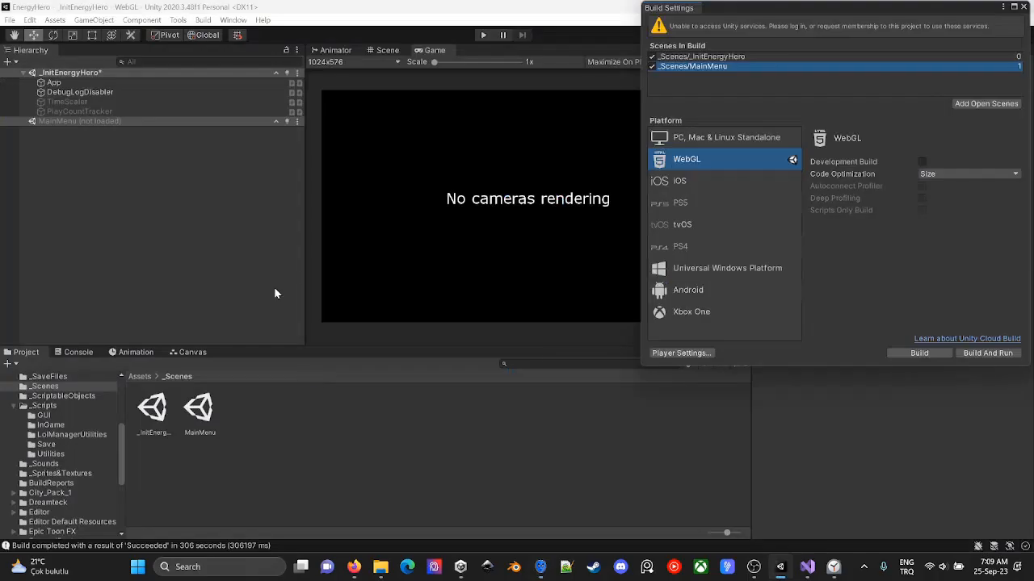
# - In the _InitEnergyHero scene, check the App object's LOL Manager save data and deactivate the DebugLogDisabler object
pyautogui.click(103, 84)
pyautogui.click(761, 230)
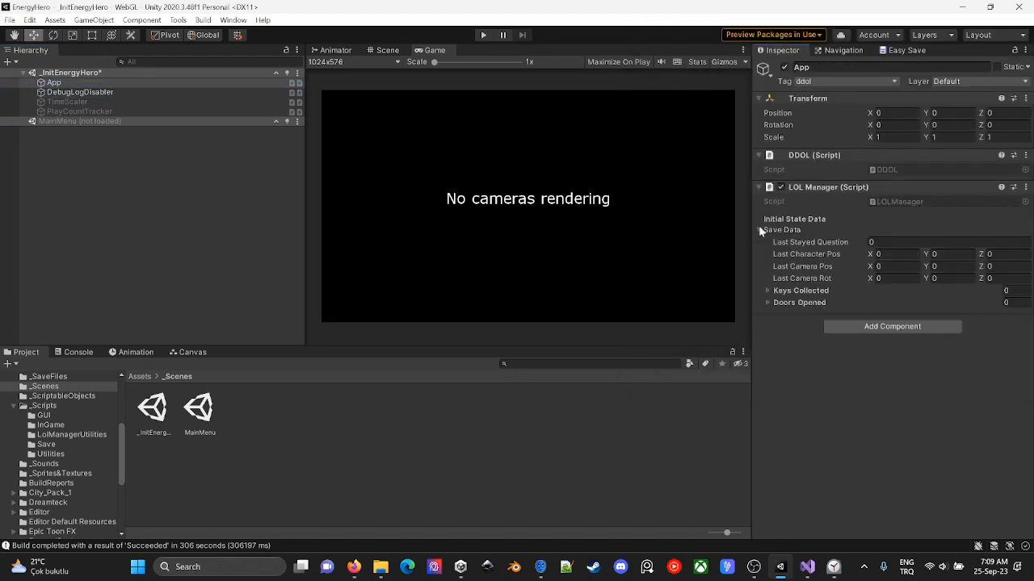
pyautogui.click(81, 92)
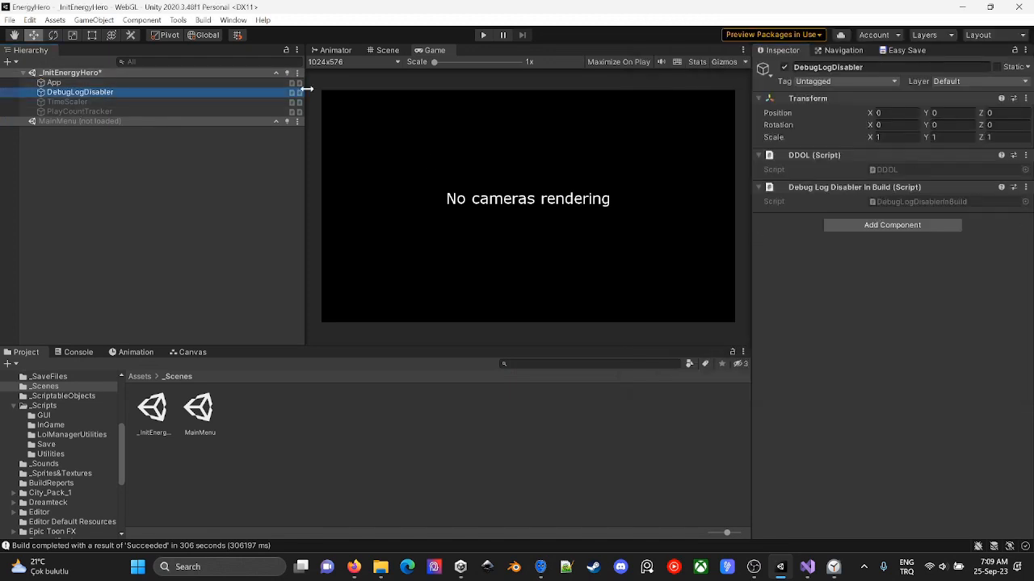
pyautogui.click(784, 67)
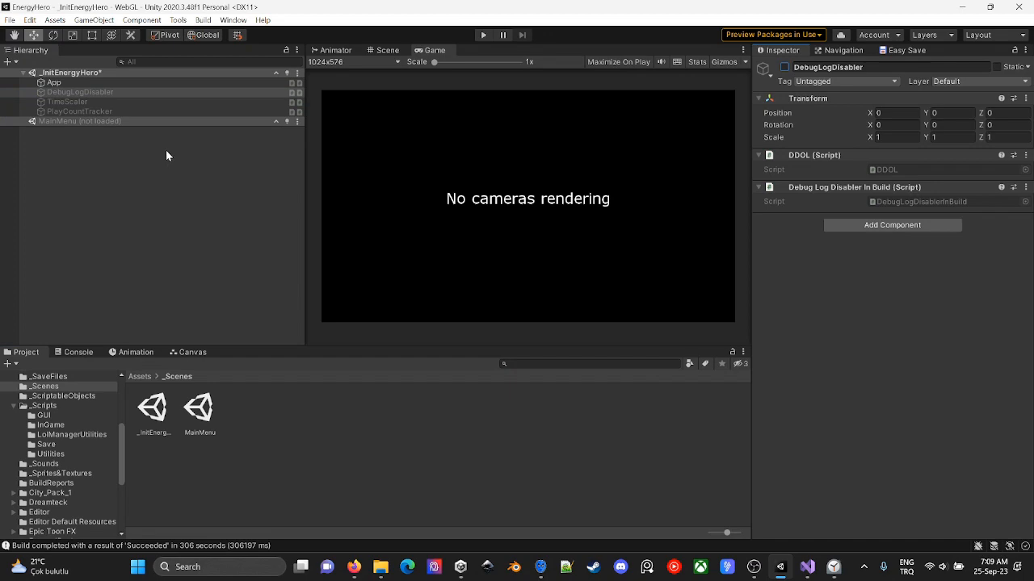
# - Open the LOLManager script from the App object's LOL Manager component and look through its start-up code
pyautogui.click(111, 84)
pyautogui.doubleClick(947, 201)
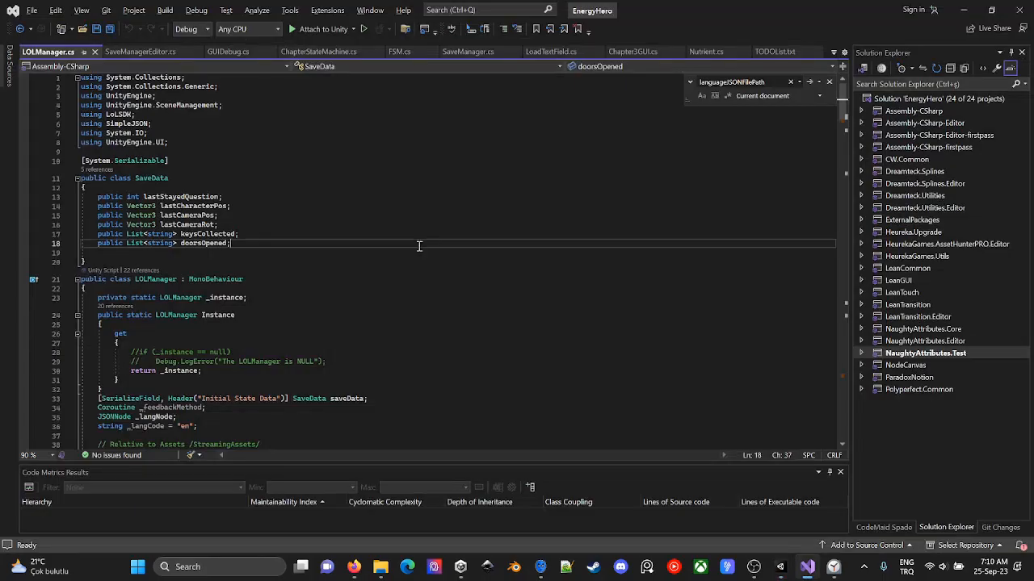
pyautogui.scroll(-14, 421, 242)
pyautogui.scroll(-11, 424, 239)
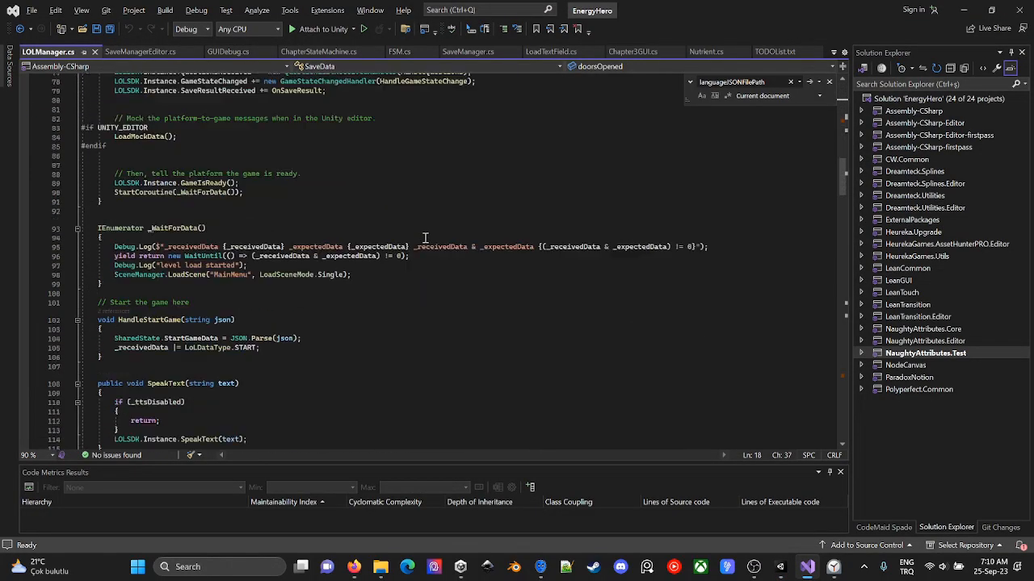
# - Go to the definition of the LoadMockData method and examine how it loads the start data
pyautogui.click(147, 136)
pyautogui.scroll(18, 349, 185)
pyautogui.press('F12')
pyautogui.scroll(-2, 353, 183)
pyautogui.hotkey('ctrl', 'f')
pyautogui.write('start')
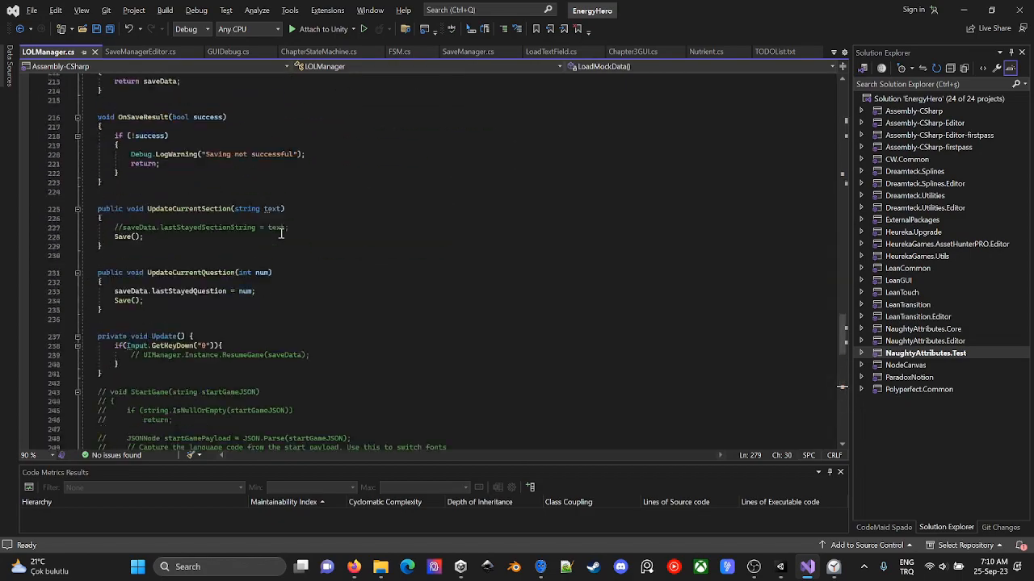
pyautogui.press('Escape')
pyautogui.tripleClick(277, 242)
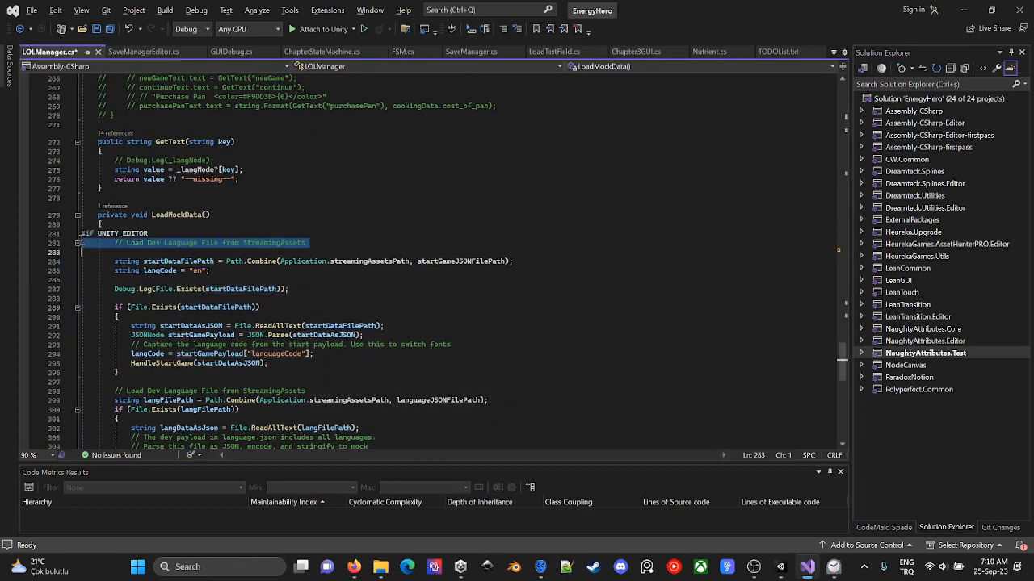
# - Examine the Awake method's SDK initialisation, event handler registration including OnSaveResult, and the GameIsReady call
pyautogui.scroll(20, 133, 176)
pyautogui.scroll(11, 134, 175)
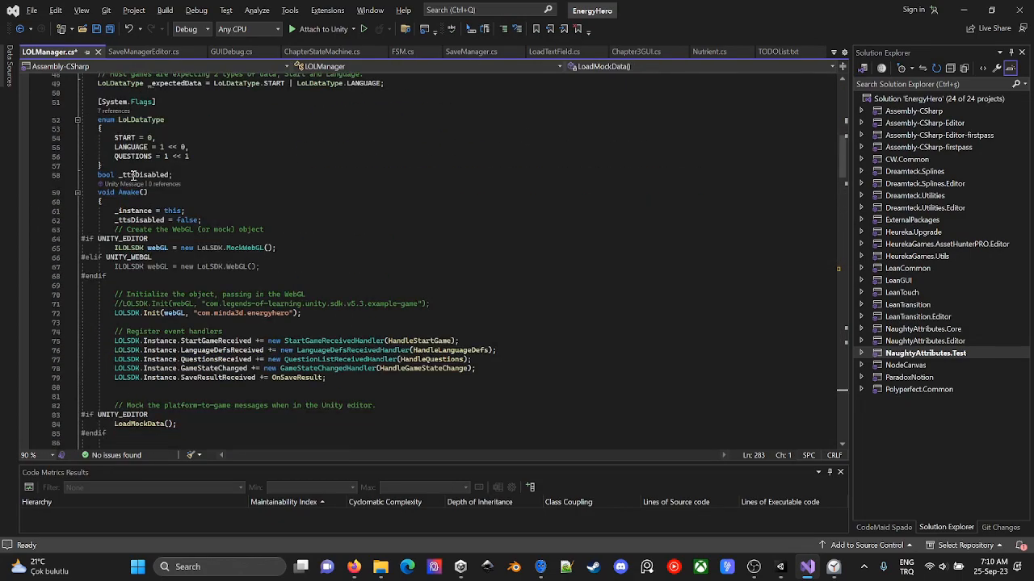
pyautogui.click(139, 220)
pyautogui.click(276, 248)
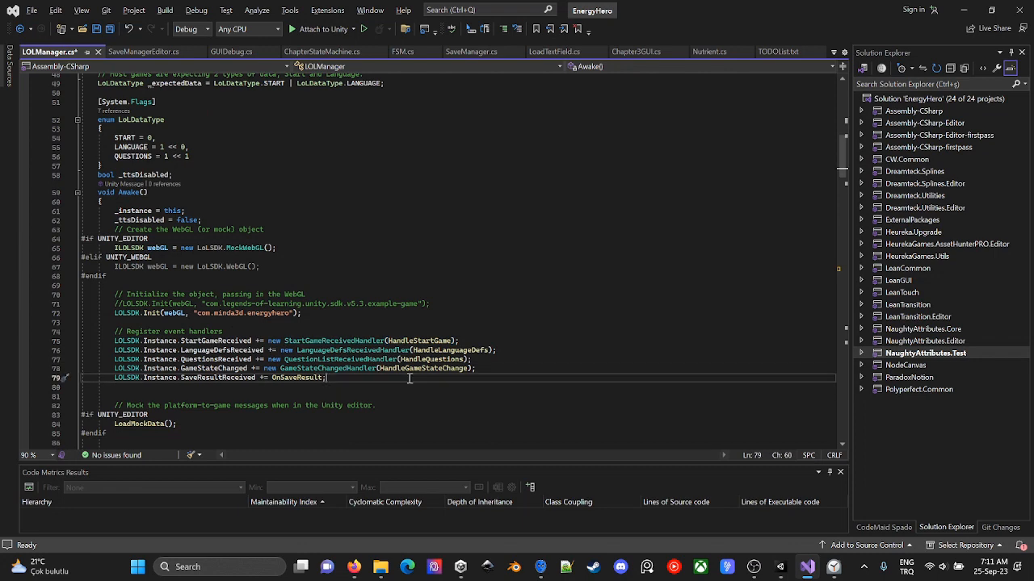
pyautogui.keyDown('ctrl'); pyautogui.click(299, 377); pyautogui.keyUp('ctrl')
pyautogui.scroll(20, 255, 286)
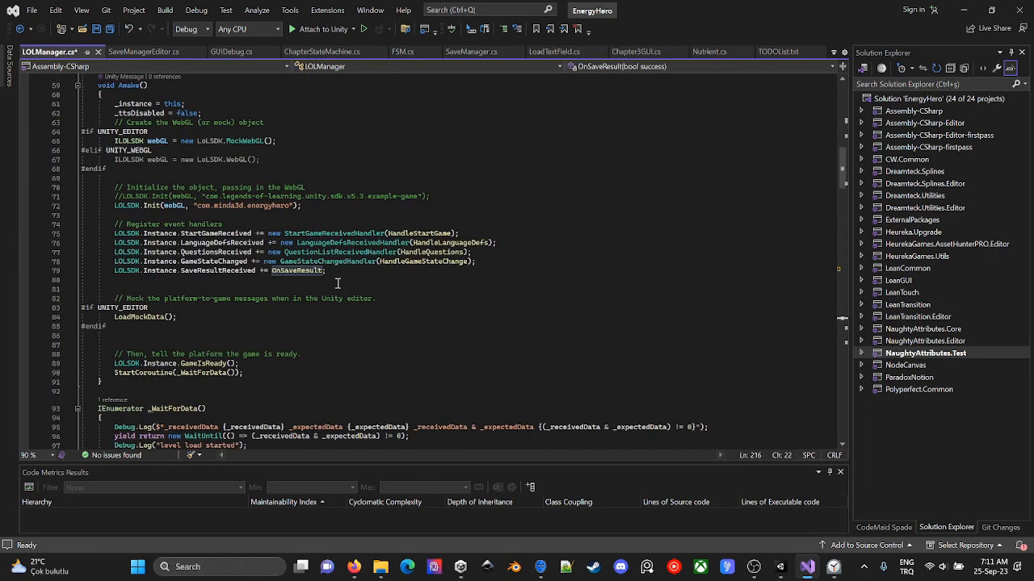
pyautogui.click(332, 280)
pyautogui.doubleClick(204, 363)
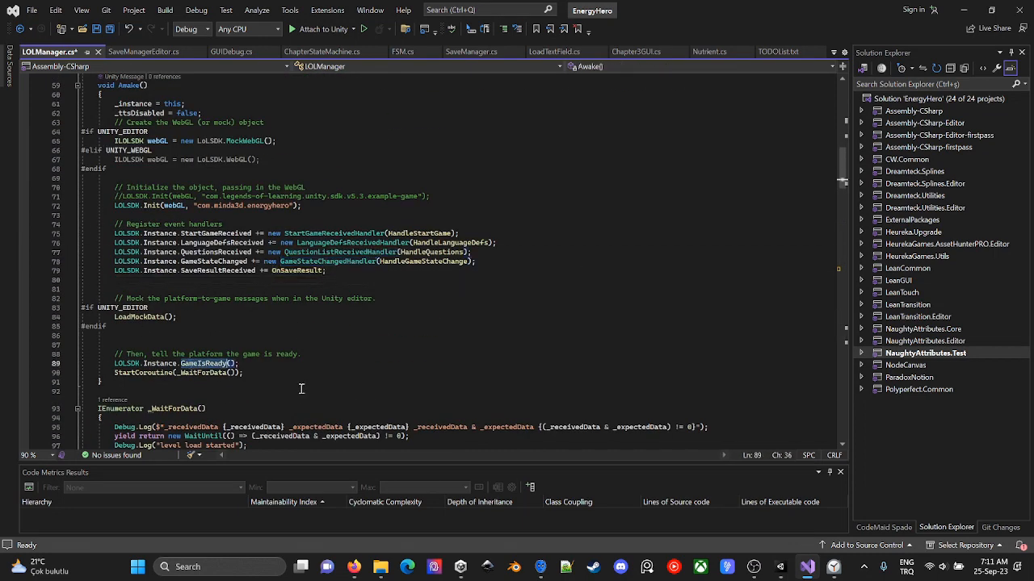
pyautogui.click(272, 376)
# - Search the script for "scenemana" and examine how the _WaitForData coroutine loads the MainMenu scene
pyautogui.scroll(-6, 272, 378)
pyautogui.hotkey('ctrl', 'f')
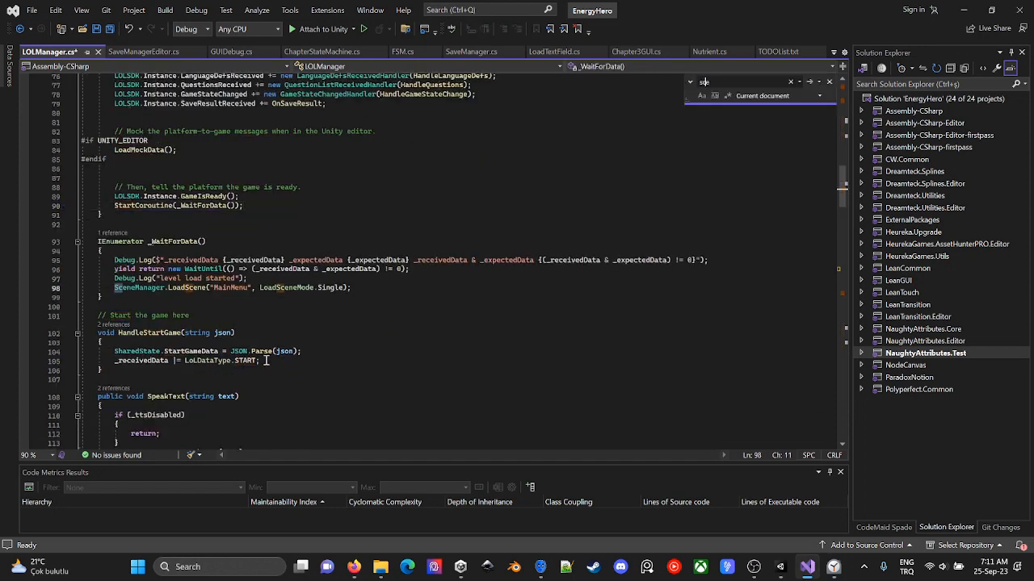
pyautogui.write('scenemana')
pyautogui.click(396, 279)
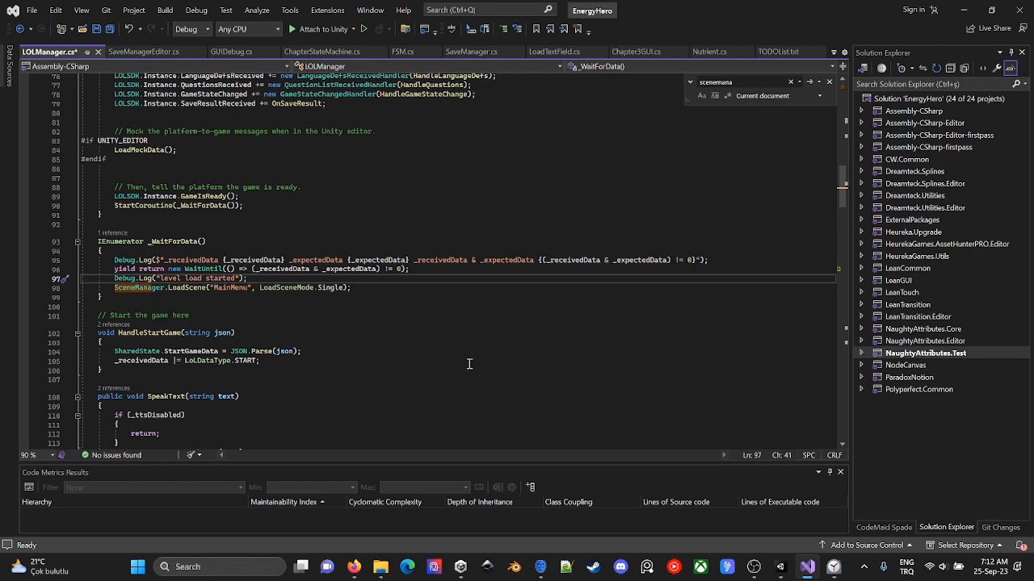
# - Switch to Unity, inspect the DebugLogDisabler, TimeScaler and PlayCountTracker objects, and save the _InitEnergyHero scene
pyautogui.hotkey('alt', 'Tab')
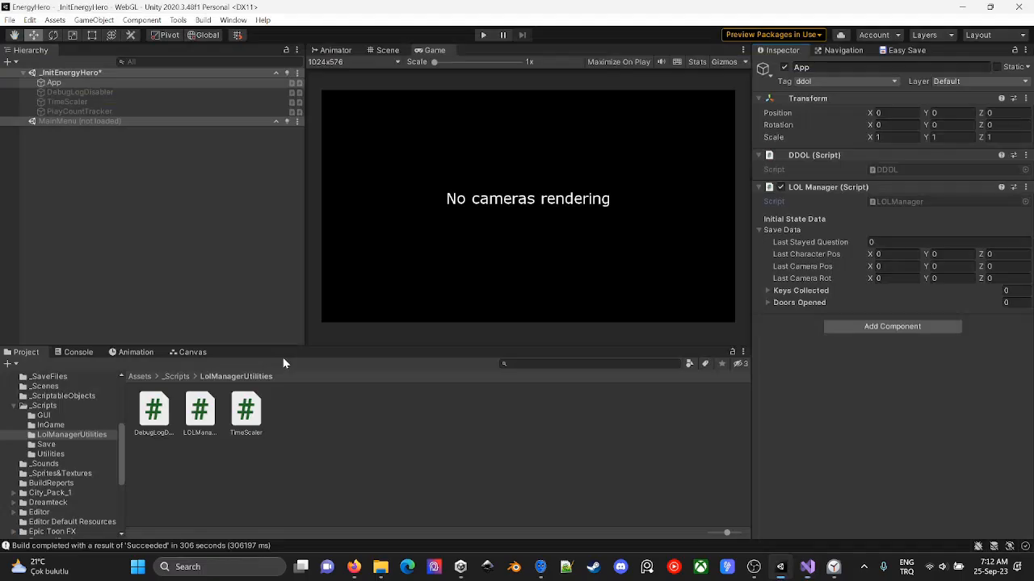
pyautogui.click(116, 94)
pyautogui.click(10, 19)
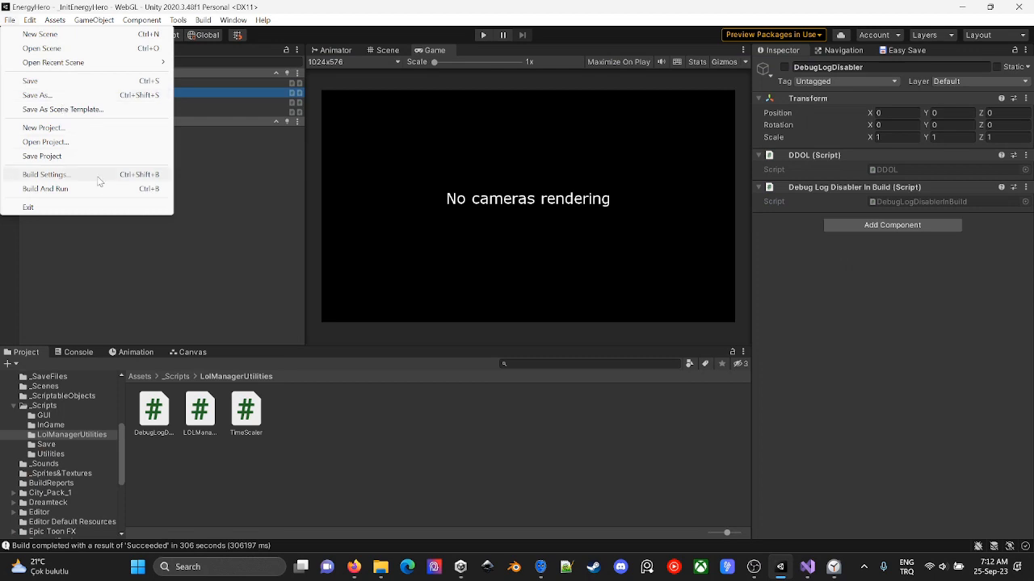
pyautogui.click(252, 104)
pyautogui.click(249, 98)
pyautogui.click(217, 113)
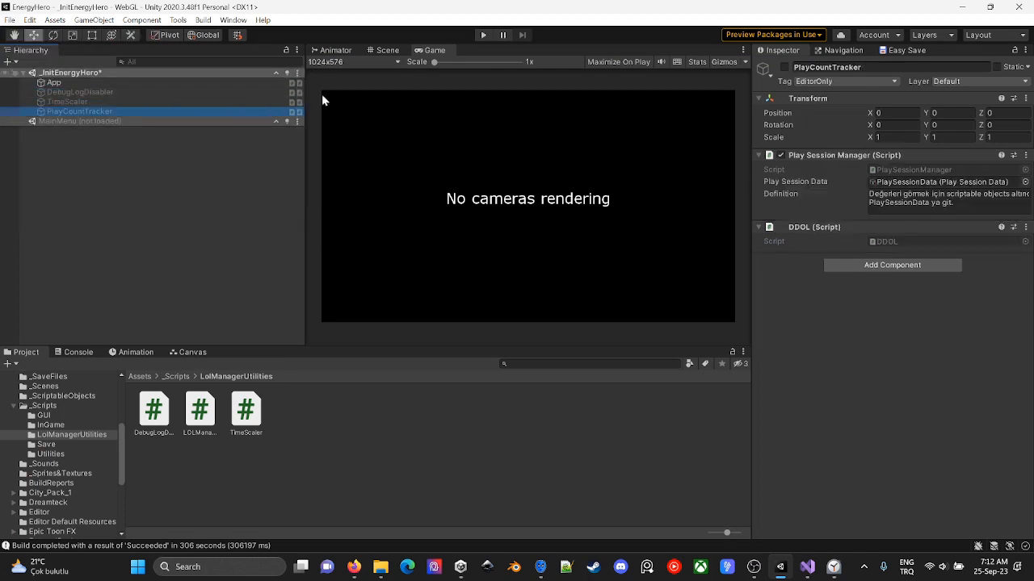
pyautogui.keyDown('shift'); pyautogui.click(282, 93); pyautogui.keyUp('shift')
# - Duplicate the _InitEnergyHero scene file in the _Scenes folder and name the copy old_InitEnergyHero
pyautogui.click(80, 445)
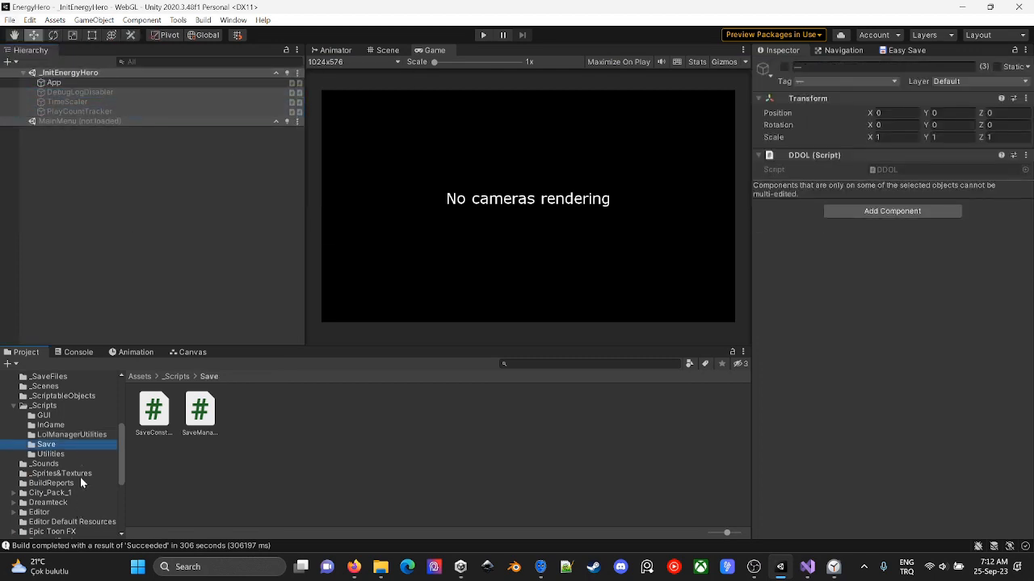
pyautogui.click(73, 512)
pyautogui.scroll(2, 67, 475)
pyautogui.click(63, 457)
pyautogui.rightClick(247, 460)
pyautogui.click(166, 428)
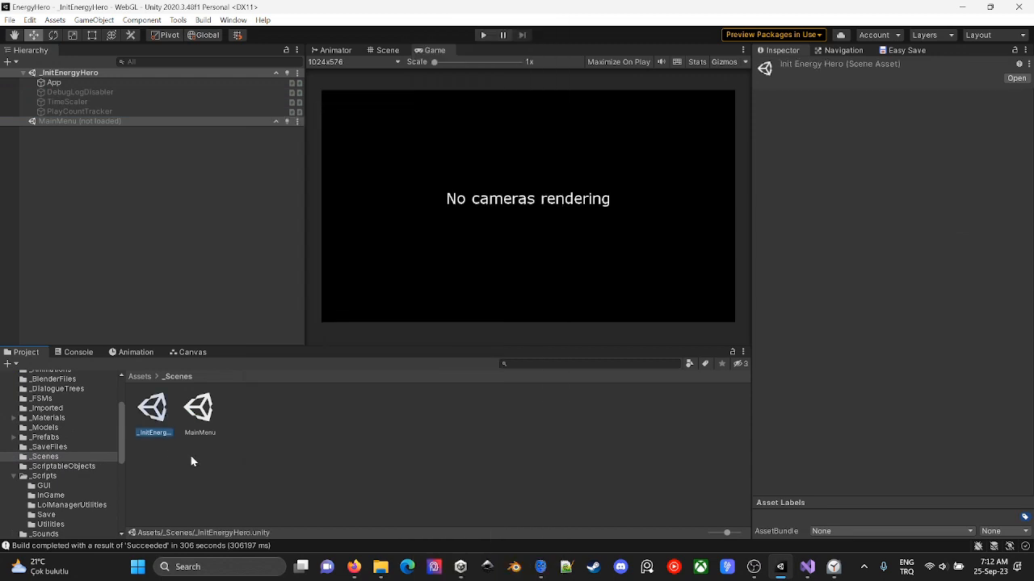
pyautogui.hotkey('ctrl', 'd')
pyautogui.press('F2')
pyautogui.write('EnergyHero')
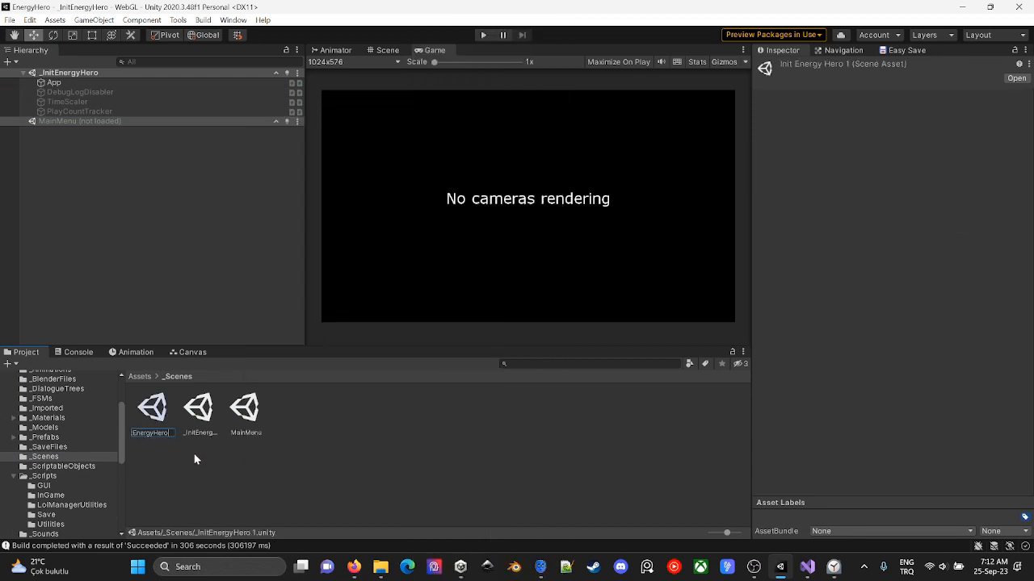
pyautogui.press('Home')
pyautogui.write('old')
pyautogui.press('Return')
# - Delete the DebugLogDisabler, TimeScaler and PlayCountTracker objects from the _InitEnergyHero scene
pyautogui.click(137, 93)
pyautogui.keyDown('shift'); pyautogui.click(139, 114); pyautogui.keyUp('shift')
pyautogui.press('Delete')
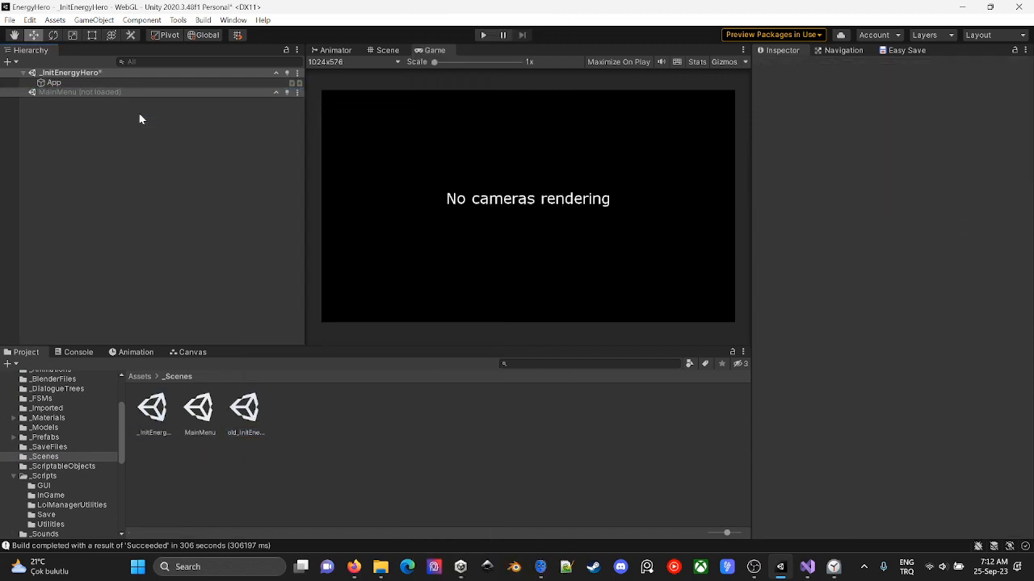
# - Save the _InitEnergyHero scene and inspect the components on its App object
pyautogui.click(297, 72)
pyautogui.click(337, 101)
pyautogui.click(53, 82)
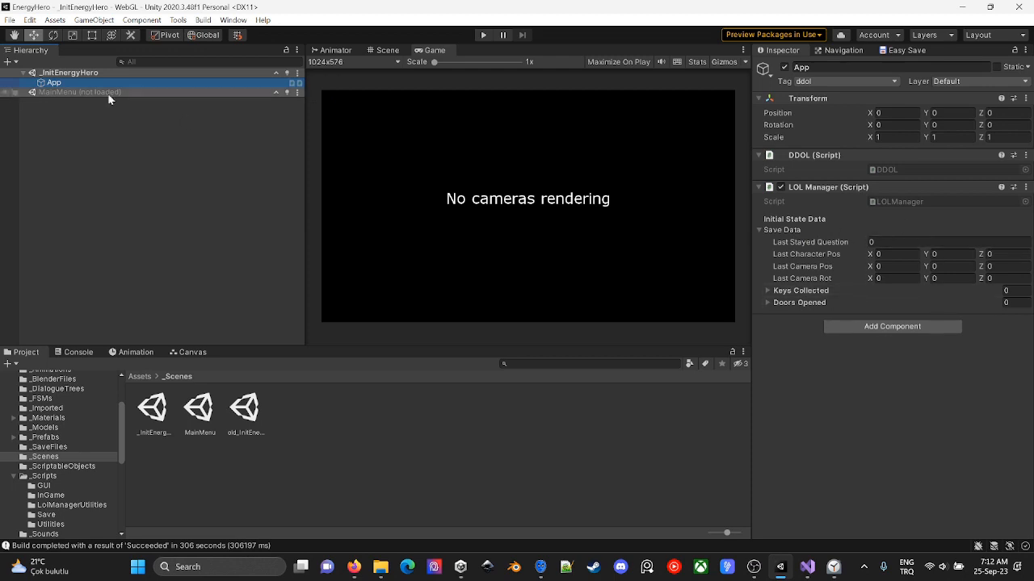
# - Build the WebGL project into a new Builds folder named 250923TraceEnabledIntroSceneChanged
pyautogui.click(9, 20)
pyautogui.click(78, 175)
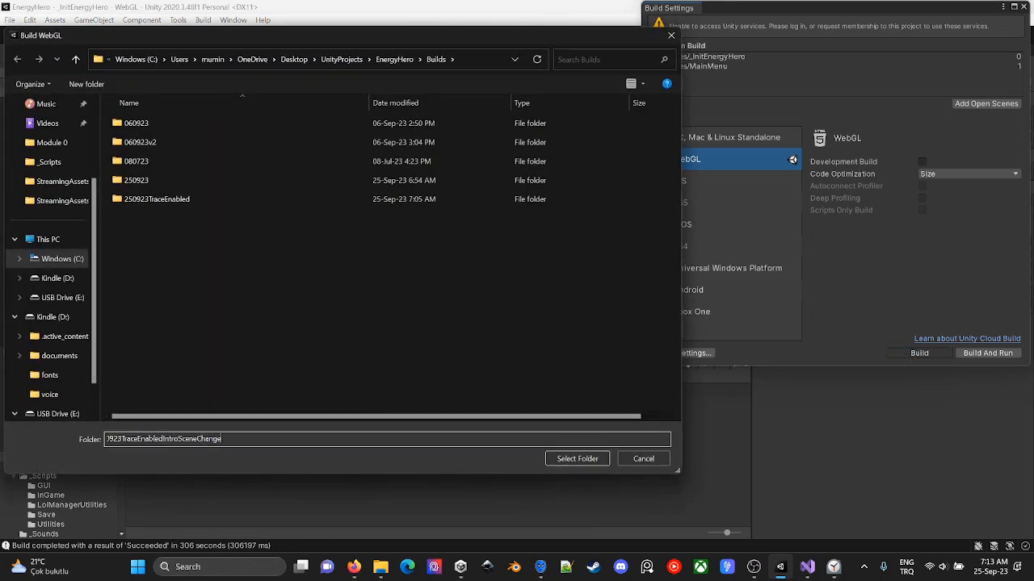
pyautogui.write('d')
pyautogui.press('Return')
pyautogui.press('Return')
pyautogui.hotkey('ctrl', 'c')
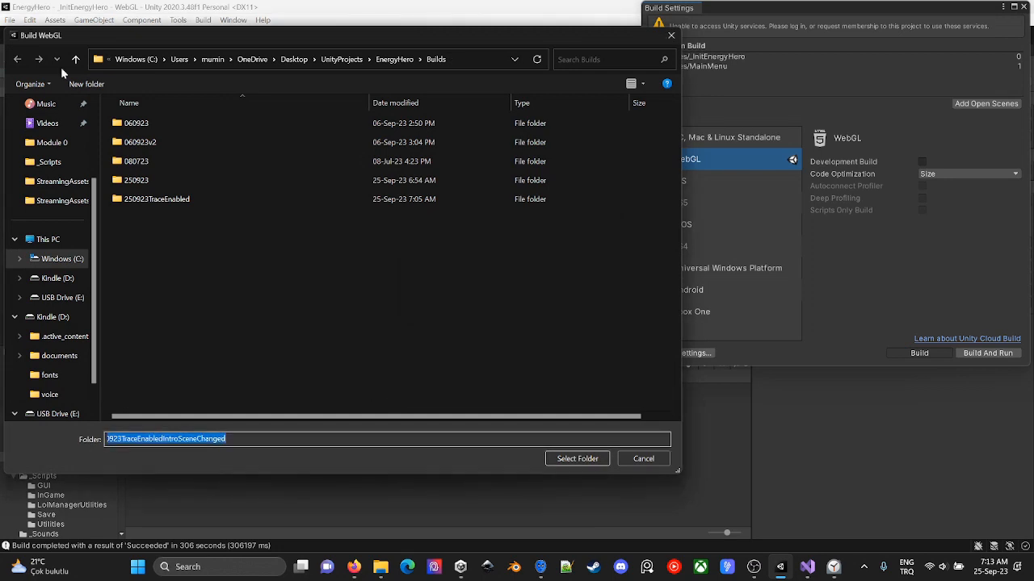
pyautogui.click(86, 84)
pyautogui.hotkey('ctrl', 'v')
pyautogui.press('Return')
pyautogui.press('Return')
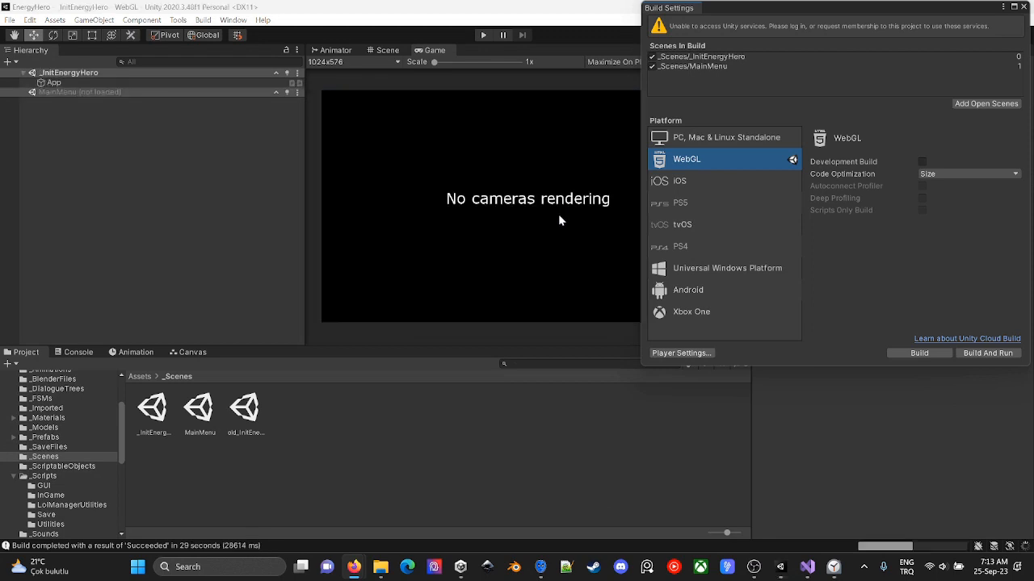
# - Switch to Servez, set the 250923TraceEnabledIntroSceneChanged folder as the one to serve, and start the server
pyautogui.hotkey('alt', 'Tab')
pyautogui.click(266, 372)
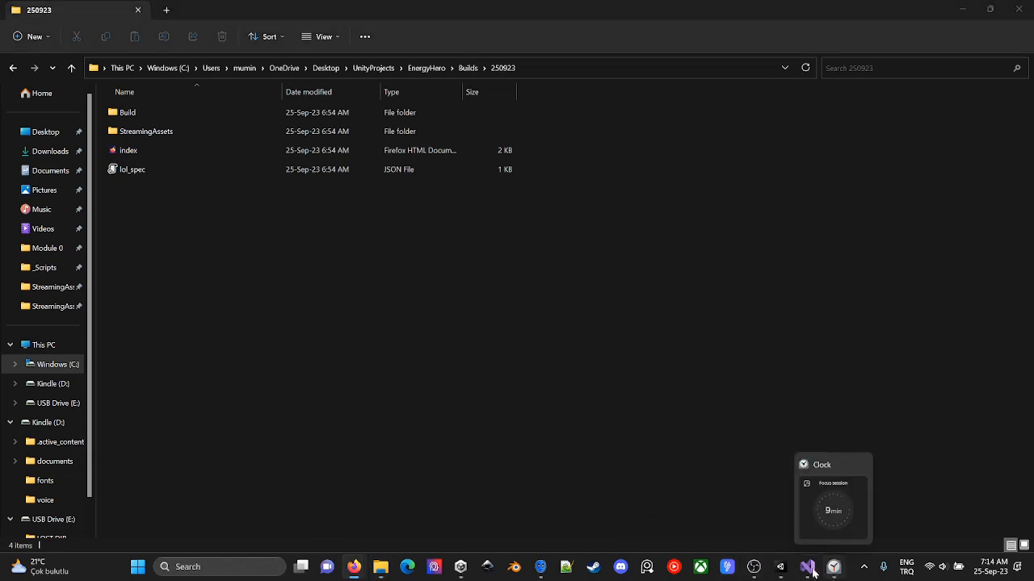
pyautogui.click(540, 567)
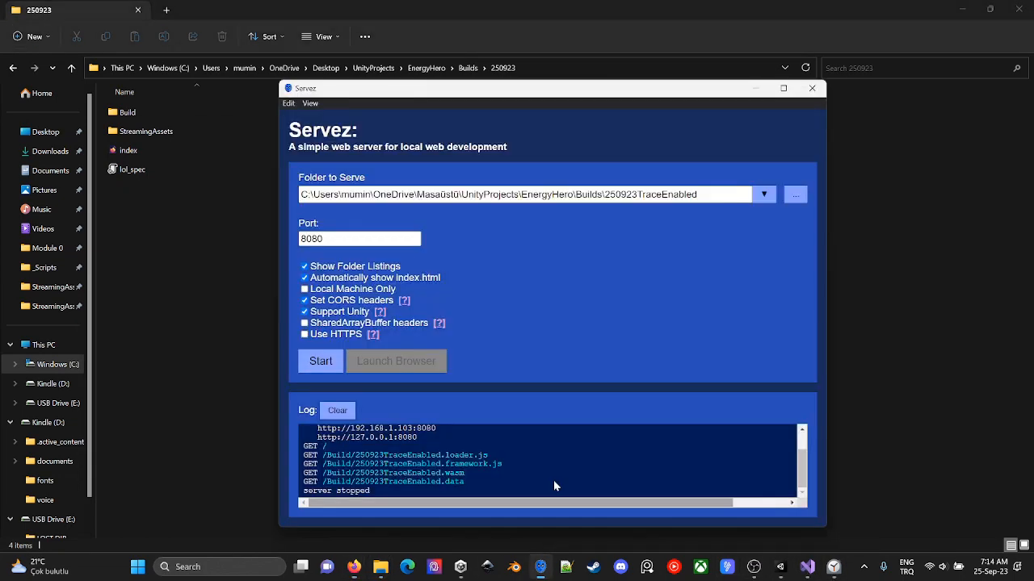
pyautogui.click(795, 194)
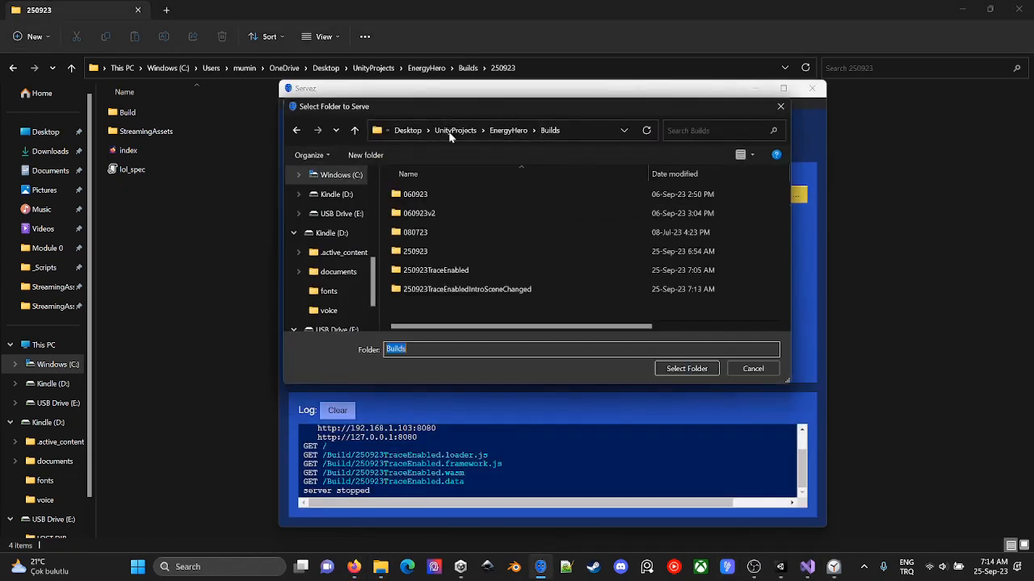
pyautogui.click(478, 290)
pyautogui.click(686, 368)
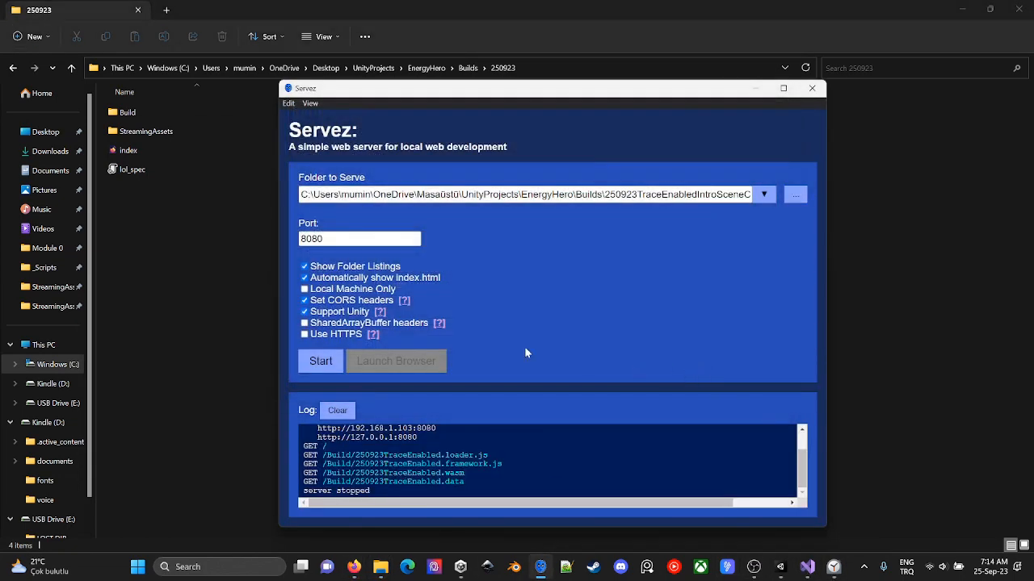
pyautogui.click(321, 363)
# - Switch to the Legends of Learning harness in Firefox, hide the developer tools, and reload the game from localhost:8080
pyautogui.hotkey('alt', 'Tab')
pyautogui.hotkey('alt', 'Tab')
pyautogui.hotkey('alt', 'Tab')
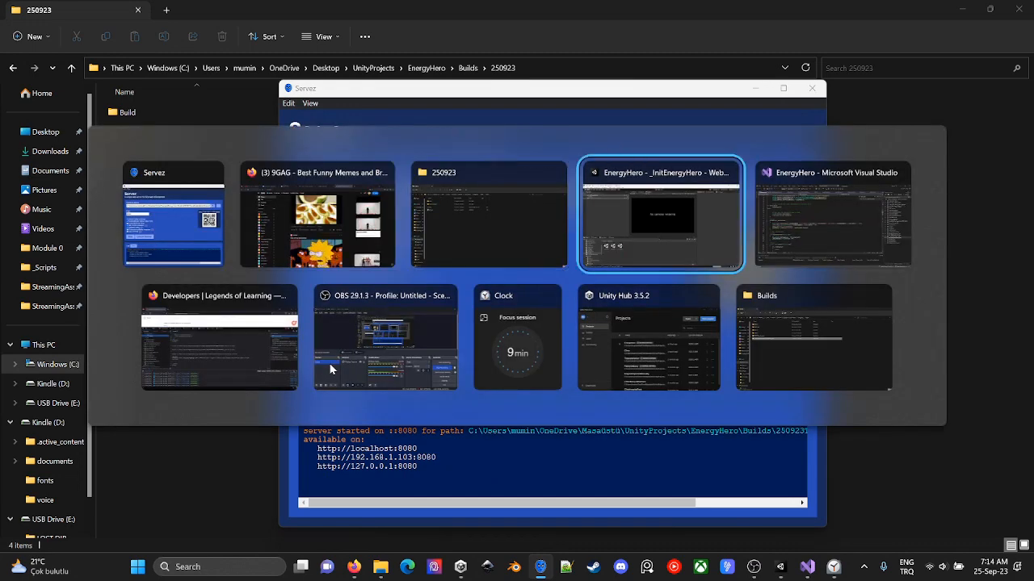
pyautogui.hotkey('alt', 'Tab')
pyautogui.hotkey('alt', 'Tab')
pyautogui.press('F12')
pyautogui.click(209, 169)
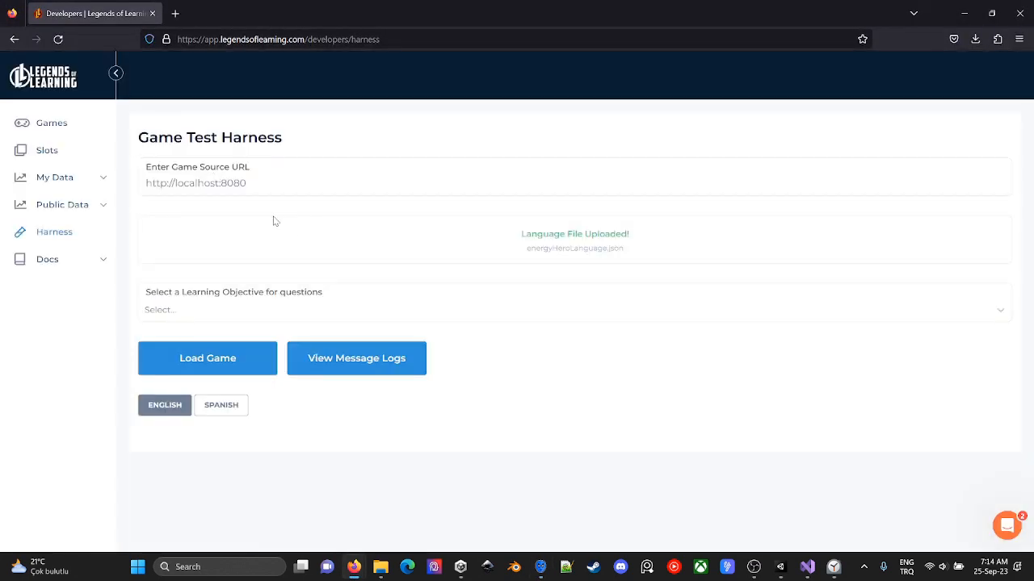
pyautogui.click(250, 362)
# - Show the harness message logs and examine the init, questions and language messages exchanged with the game
pyautogui.scroll(-3, 619, 339)
pyautogui.click(357, 170)
pyautogui.scroll(-10, 758, 407)
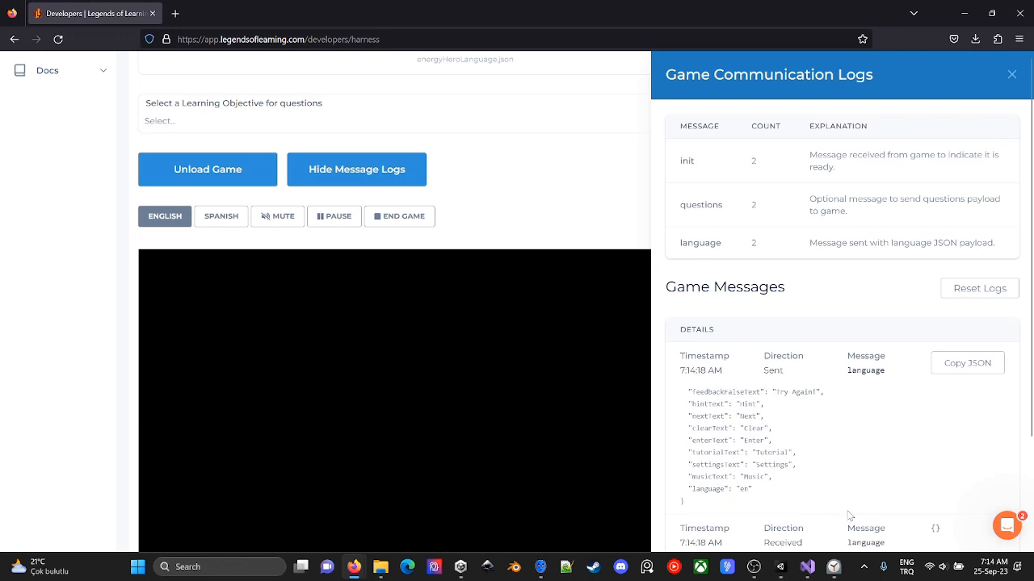
pyautogui.scroll(-10, 840, 221)
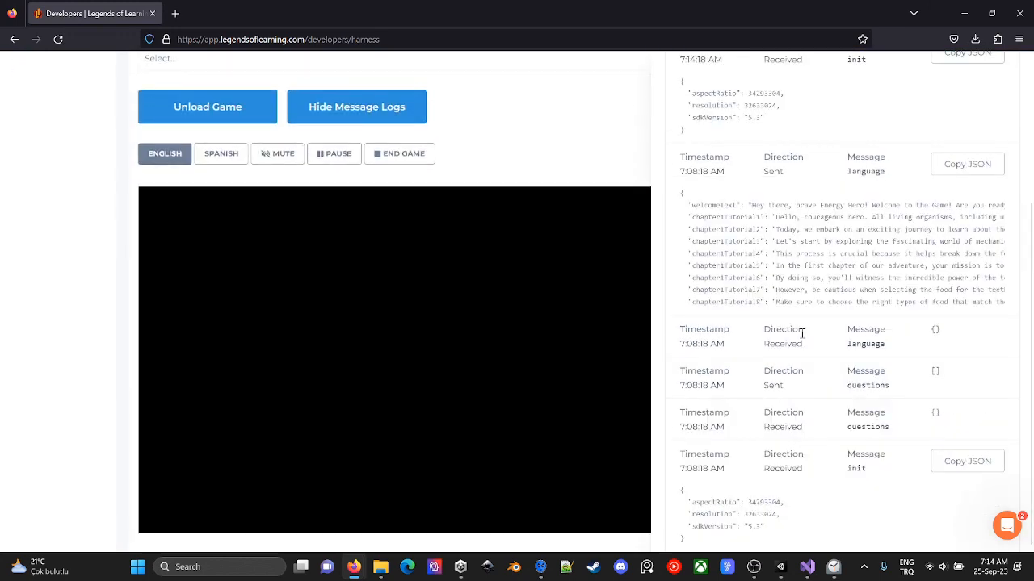
pyautogui.scroll(8, 796, 300)
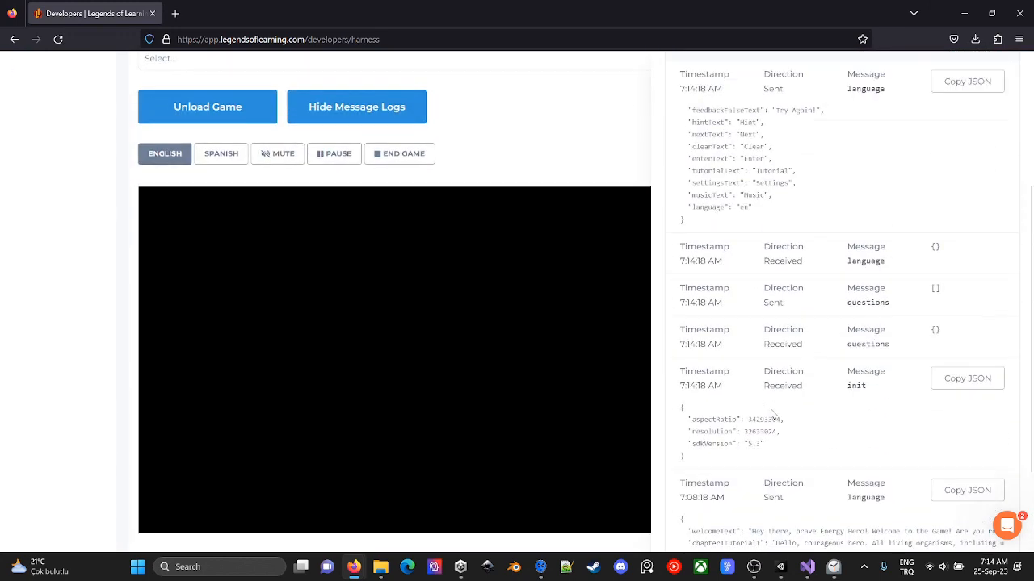
pyautogui.scroll(2, 771, 410)
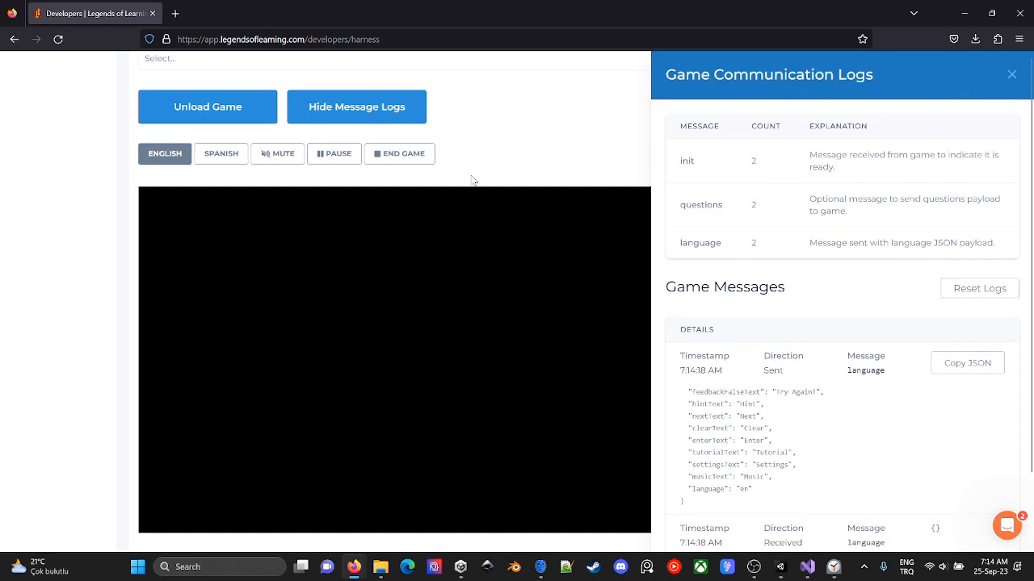
# - Reopen the developer tools and examine the NullReferenceException and its stack trace in the console
pyautogui.press('F12')
pyautogui.scroll(5, 545, 502)
pyautogui.doubleClick(155, 451)
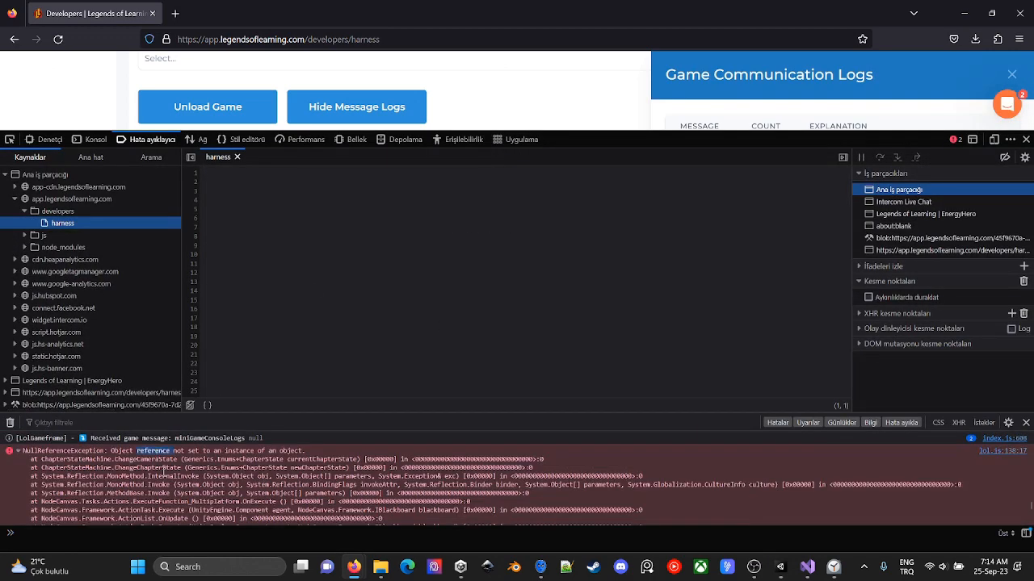
pyautogui.doubleClick(97, 451)
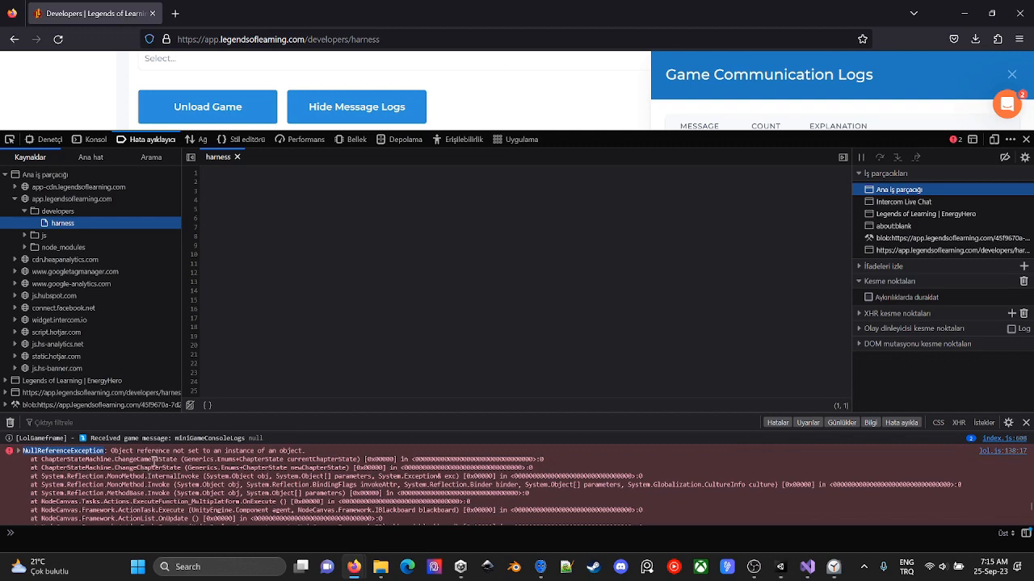
pyautogui.scroll(-3, 155, 473)
pyautogui.scroll(-2, 235, 500)
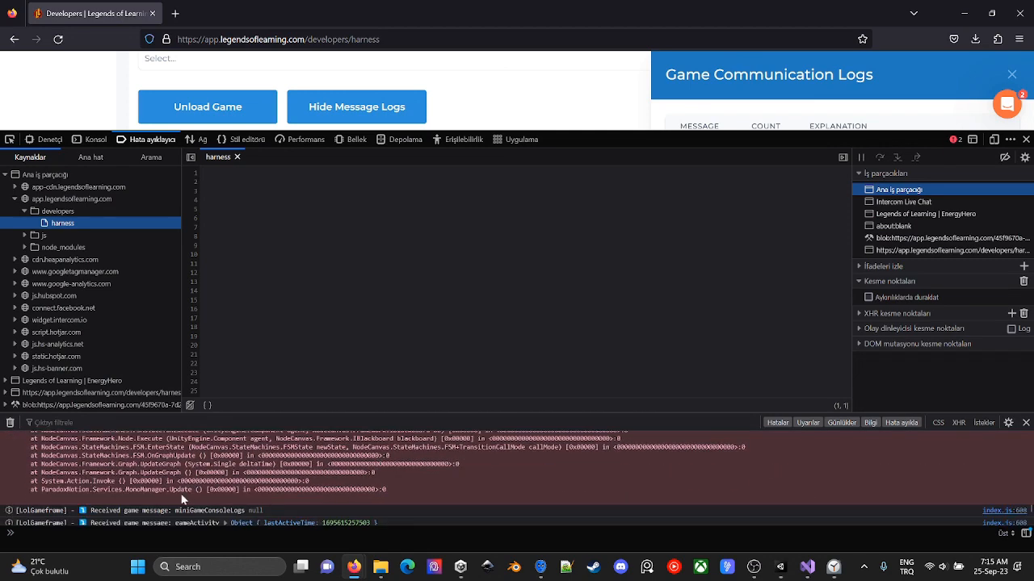
pyautogui.scroll(1, 183, 499)
pyautogui.scroll(-1, 182, 499)
pyautogui.scroll(2, 182, 499)
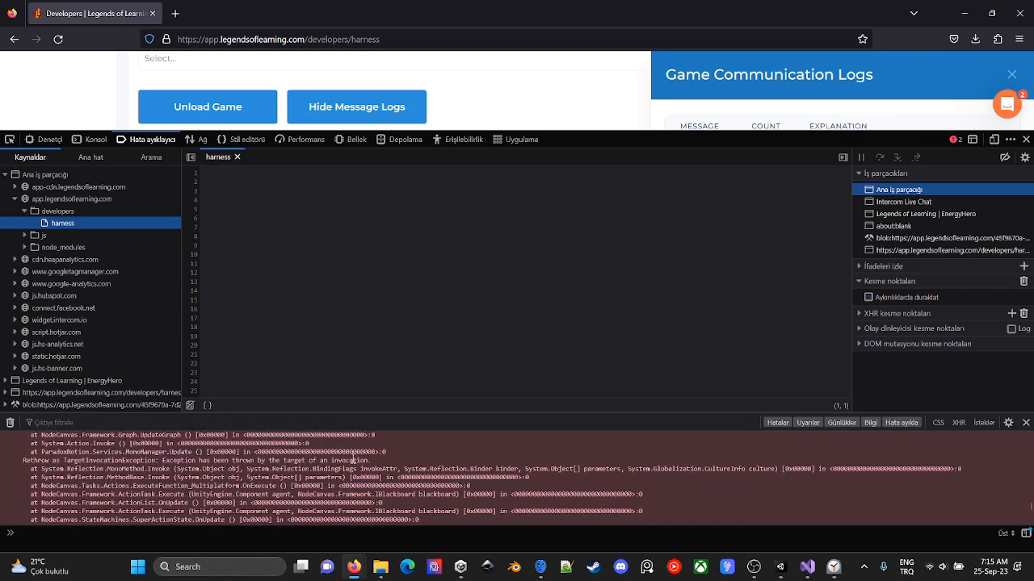
# - Examine the exception's ExecuteFunction_Multiplatform and ChapterStateMachine.ChangeCameraState calls to trace where the null reference originates
pyautogui.doubleClick(259, 486)
pyautogui.scroll(-2, 240, 500)
pyautogui.doubleClick(145, 459)
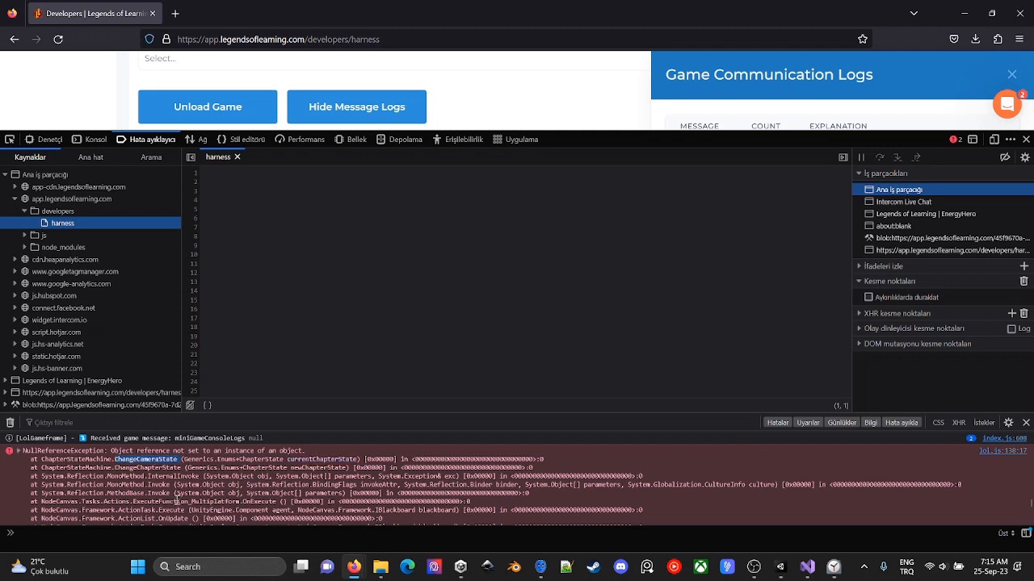
pyautogui.doubleClick(176, 502)
pyautogui.click(18, 453)
pyautogui.scroll(-3, 173, 485)
pyautogui.doubleClick(138, 458)
pyautogui.scroll(-3, 199, 478)
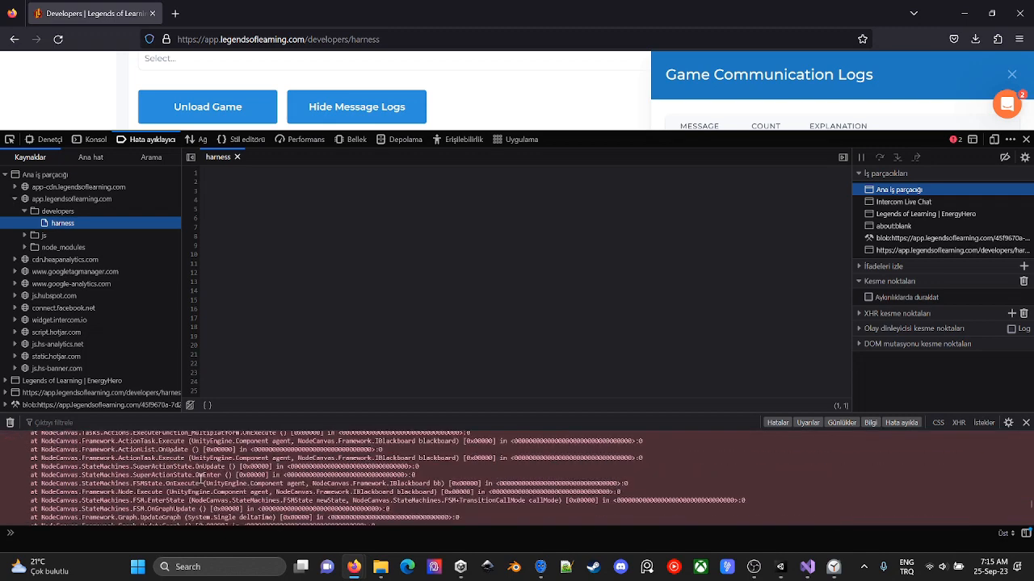
pyautogui.scroll(5, 162, 485)
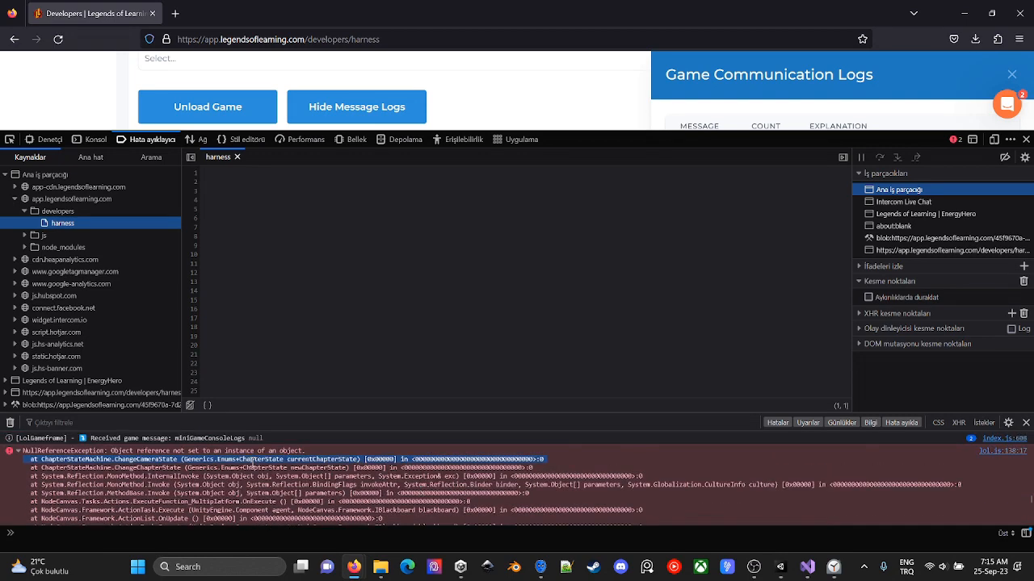
pyautogui.doubleClick(76, 459)
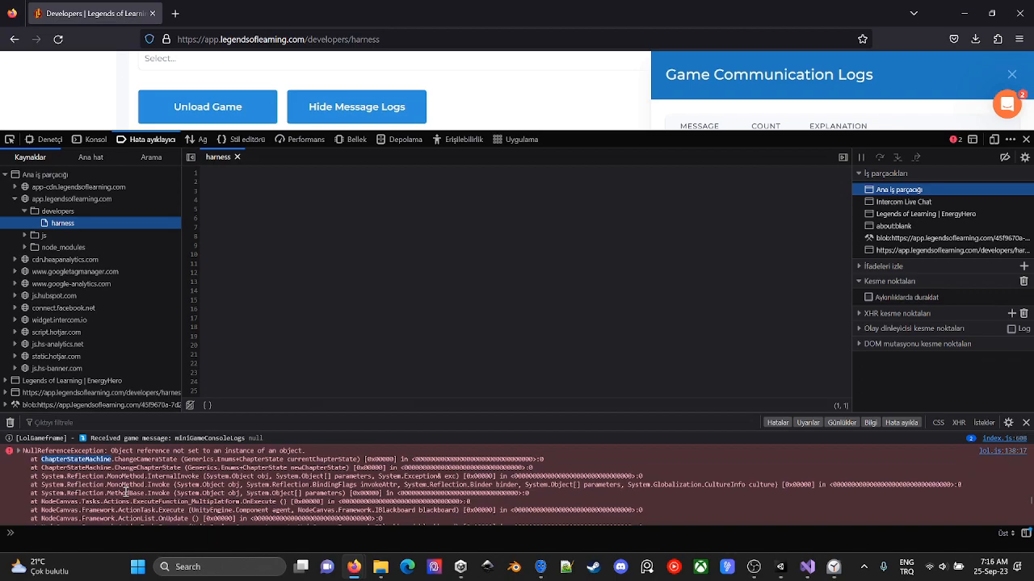
# - Switch to Unity, close Build Settings, and inspect the Blackboard of the MainMenu scene's ChapterFSM object, found by searching for ChapterStateMachine
pyautogui.hotkey('alt', 'Tab')
pyautogui.hotkey('alt', 'Tab')
pyautogui.hotkey('alt', 'Tab')
pyautogui.hotkey('alt', 'Tab')
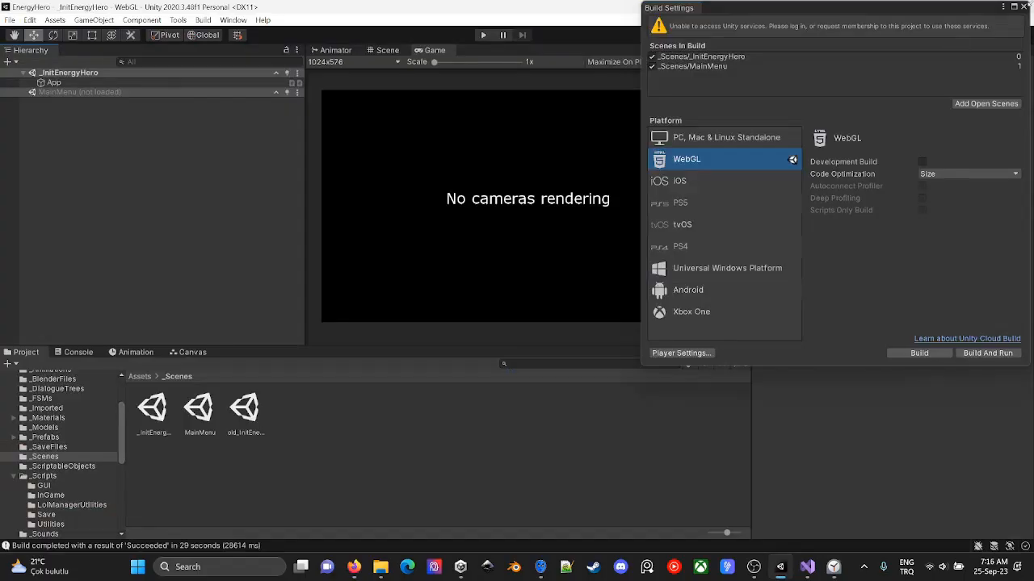
pyautogui.click(1019, 8)
pyautogui.click(135, 85)
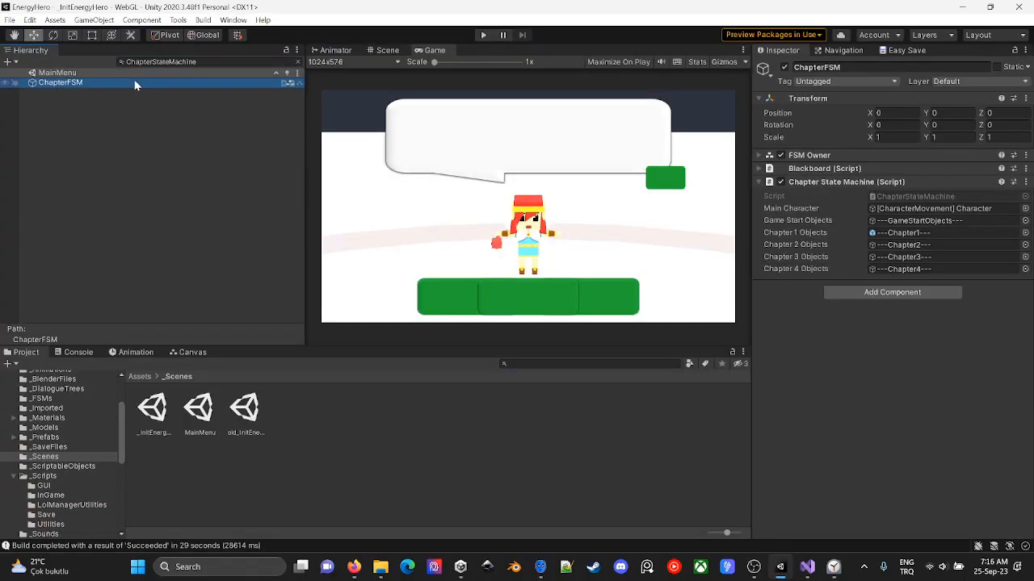
pyautogui.click(871, 168)
# - Return to the browser console and check the ChangeChapterState and ChangeCameraState entries in the stack trace
pyautogui.hotkey('alt', 'Tab')
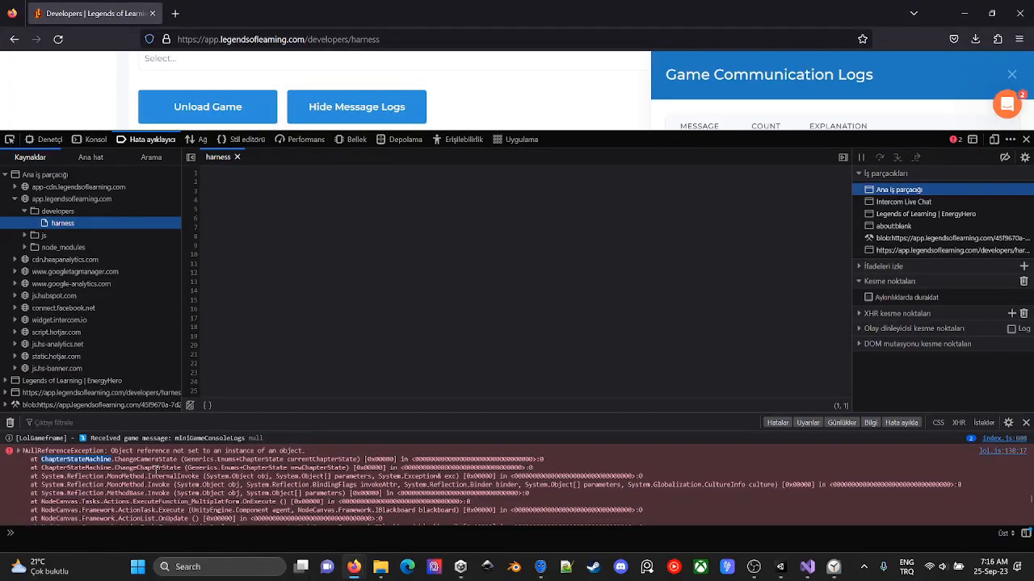
pyautogui.doubleClick(152, 467)
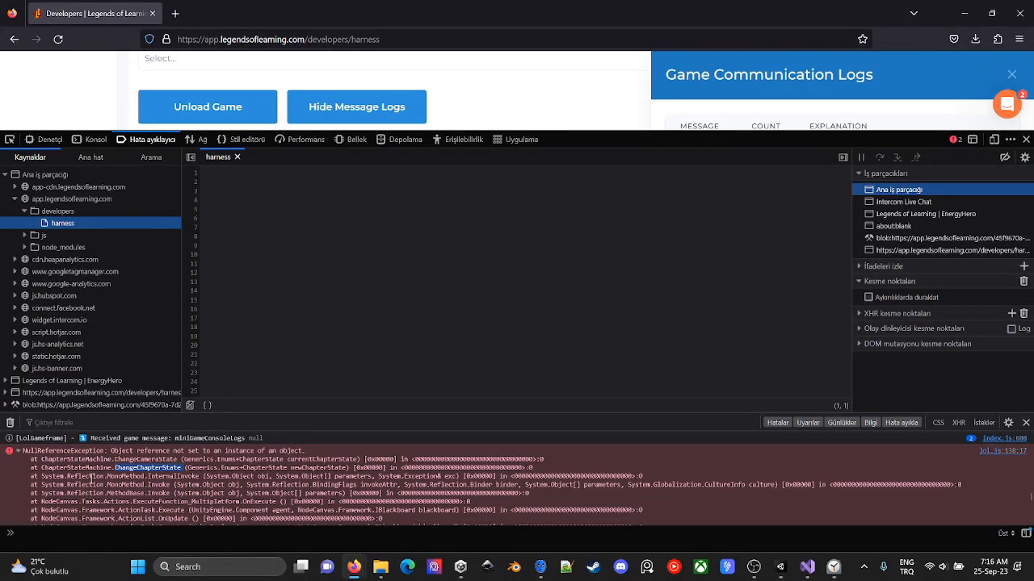
pyautogui.doubleClick(132, 460)
# - Switch back to Unity, search the MainMenu hierarchy for "camera", and inspect the Cameras object
pyautogui.hotkey('alt', 'Tab')
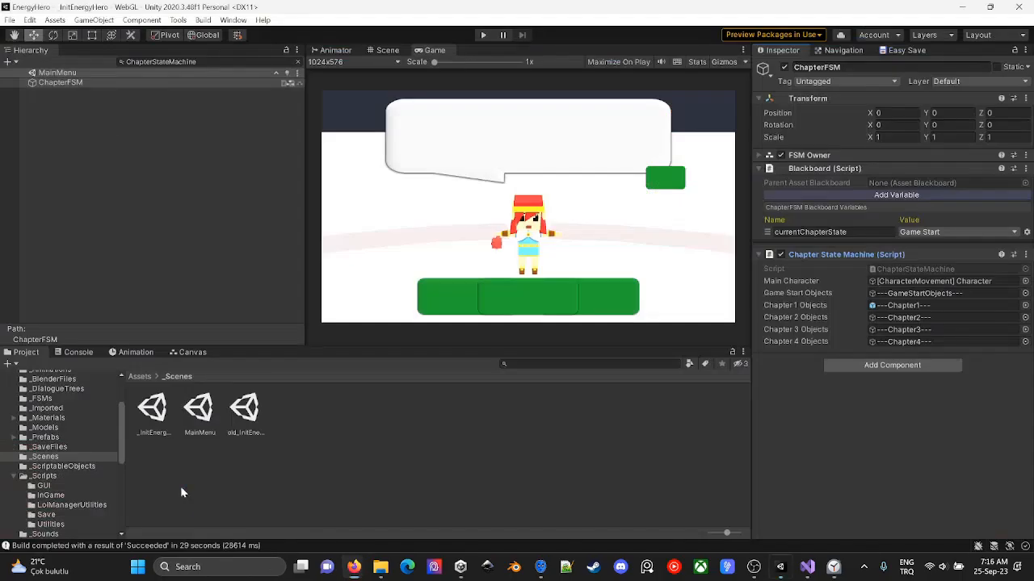
pyautogui.click(184, 63)
pyautogui.hotkey('ctrl', 'c')
pyautogui.write('camerasta')
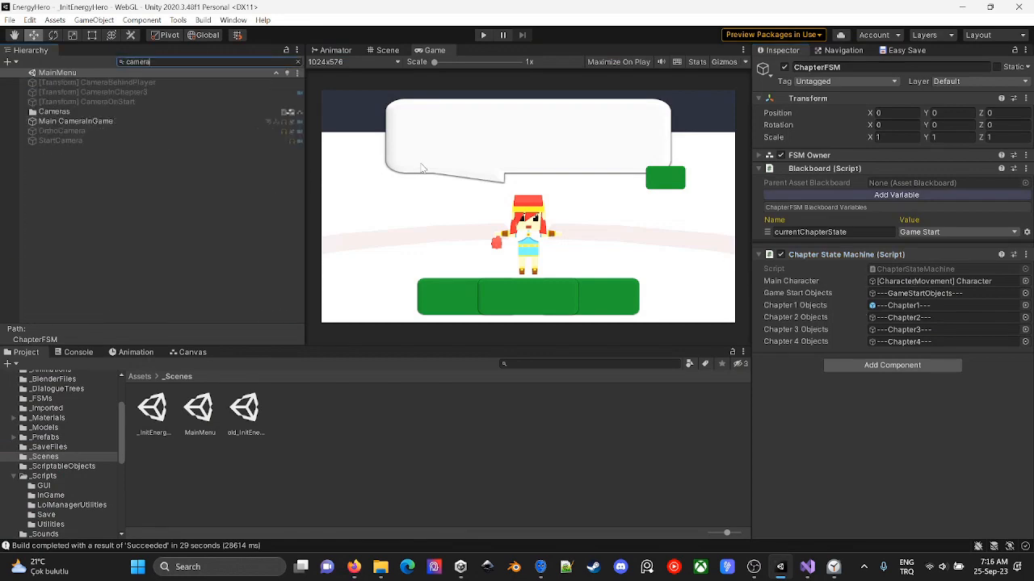
pyautogui.press('BackSpace')
pyautogui.press('BackSpace')
pyautogui.press('BackSpace')
pyautogui.click(167, 111)
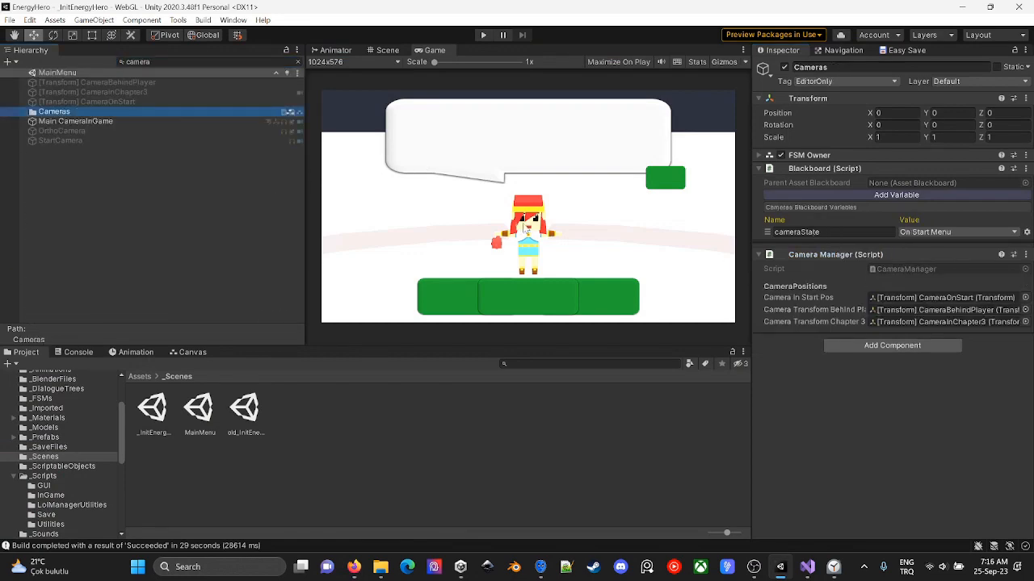
# - Search the hierarchy for ChapterStateMachine again and open the ChapterFSM object's ChapterStateMachine script in Visual Studio
pyautogui.click(167, 62)
pyautogui.hotkey('ctrl', 'v')
pyautogui.click(161, 83)
pyautogui.doubleClick(923, 270)
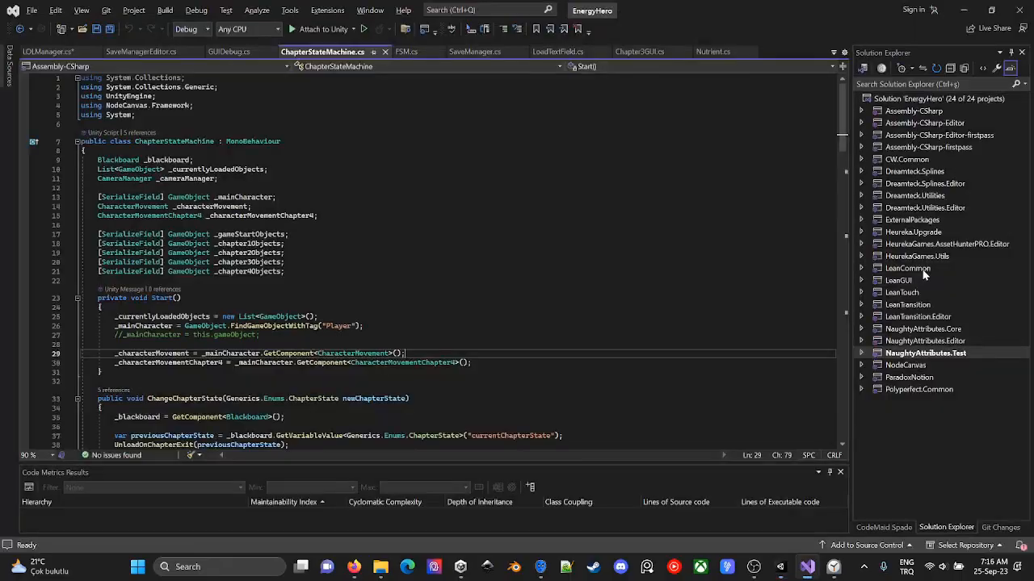
# - Examine the Start and ChangeChapterState methods in ChapterStateMachine.cs, including the blackboard lookup and the ChangeCameraState call
pyautogui.scroll(-1, 385, 319)
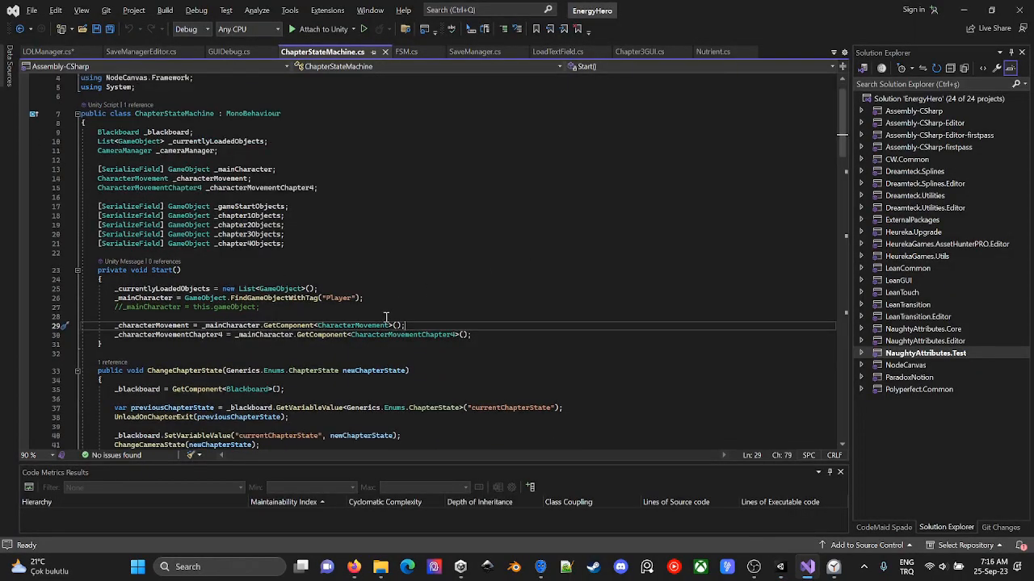
pyautogui.click(429, 279)
pyautogui.click(420, 288)
pyautogui.click(546, 326)
pyautogui.scroll(-1, 571, 308)
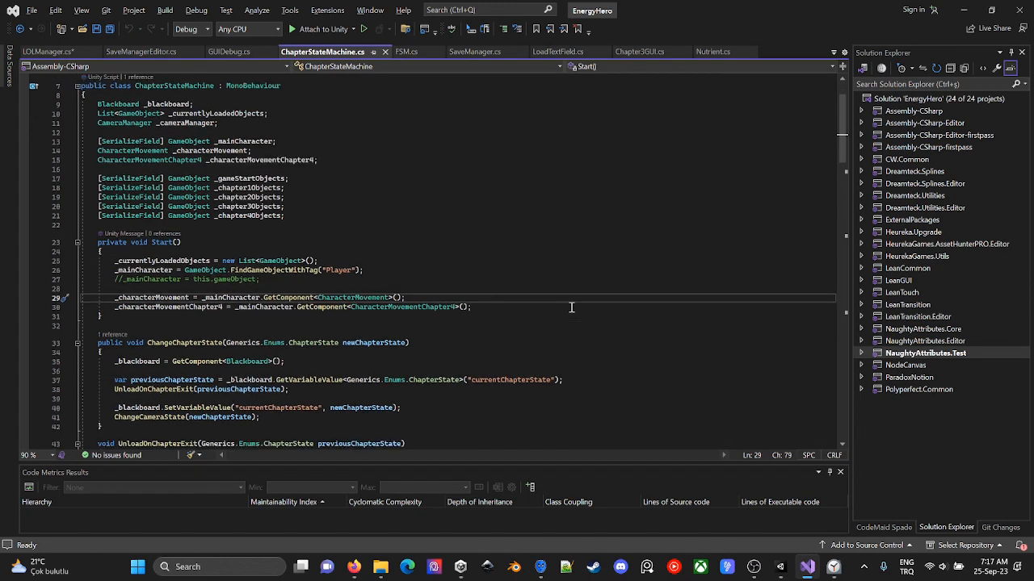
pyautogui.scroll(-3, 571, 309)
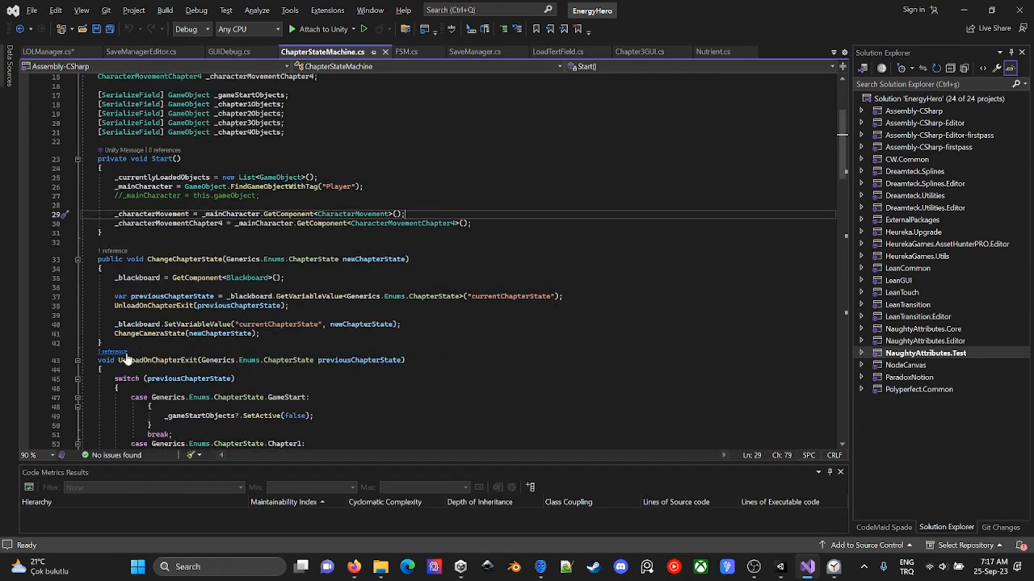
pyautogui.click(328, 279)
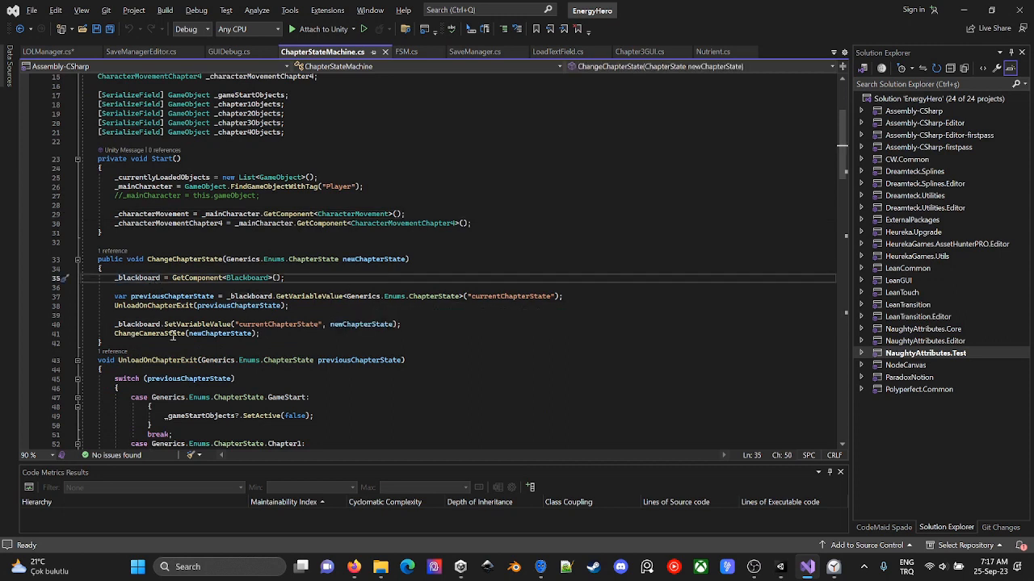
# - Switch back to the browser console to compare the script with the ChangeCameraState error
pyautogui.hotkey('alt', 'Tab')
# - Return to Visual Studio, find where ChangeChapterState is referenced, and inspect the call in GUIDebug.cs's LoadChapterStart method
pyautogui.hotkey('alt', 'Tab')
pyautogui.hotkey('alt', 'Tab')
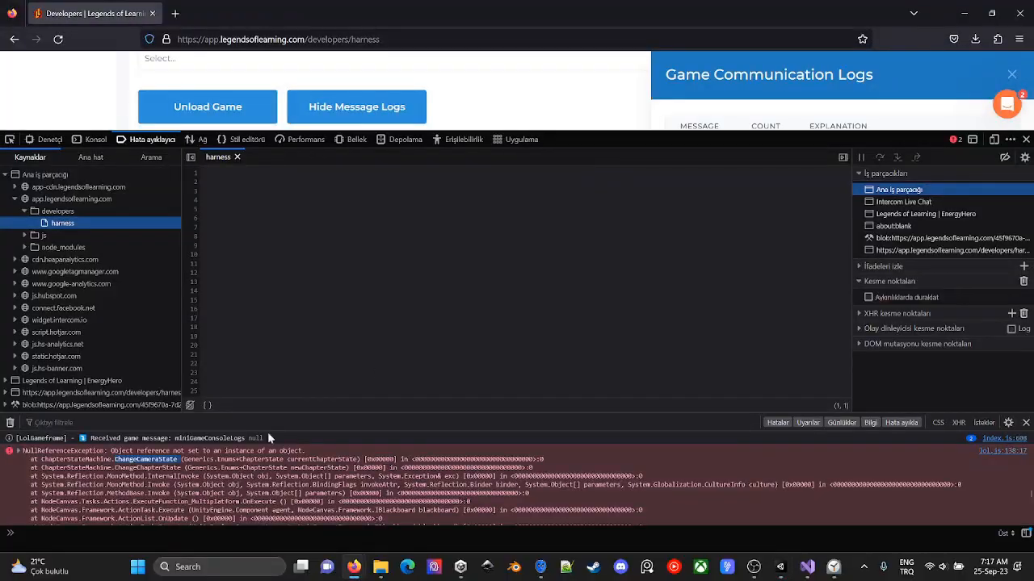
pyautogui.hotkey('alt', 'Tab')
pyautogui.hotkey('alt', 'Tab')
pyautogui.click(324, 259)
pyautogui.click(194, 259)
pyautogui.click(114, 249)
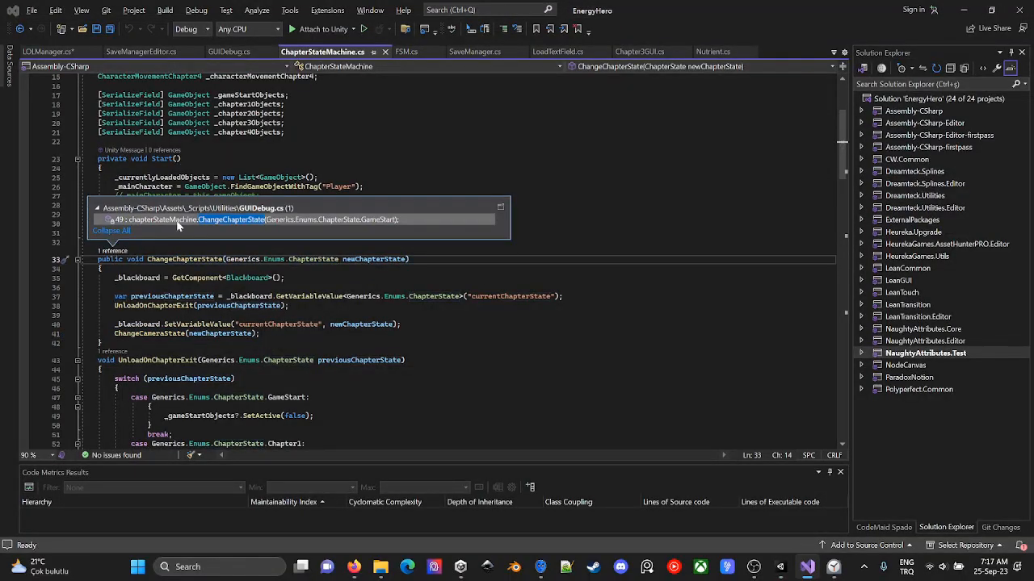
pyautogui.doubleClick(178, 225)
pyautogui.click(281, 275)
pyautogui.scroll(4, 281, 275)
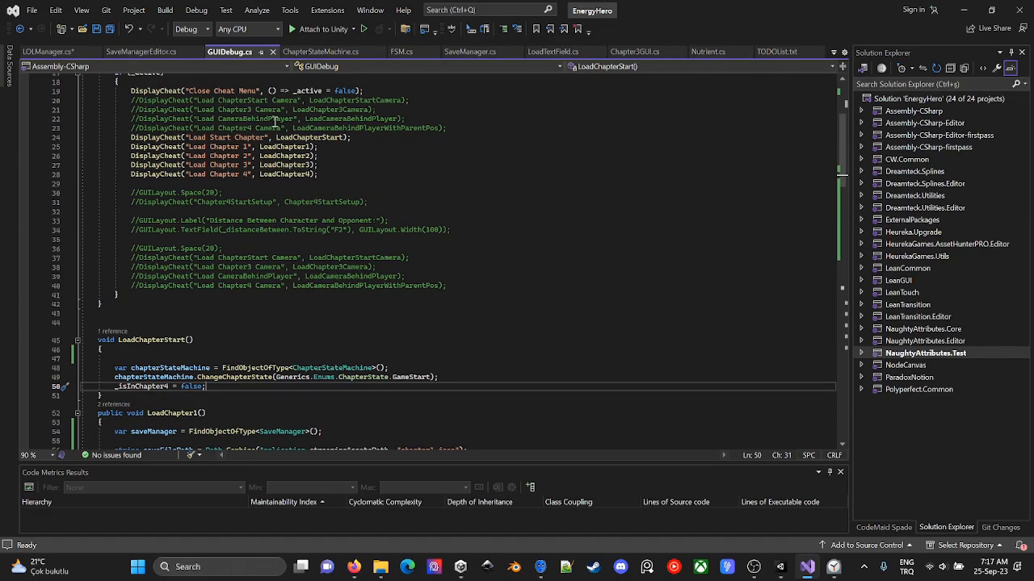
# - Open the Cameras object's CameraManager script from Unity and review its ChangeCameraState and camera movement methods
pyautogui.hotkey('alt', 'Tab')
pyautogui.click(121, 102)
pyautogui.doubleClick(898, 265)
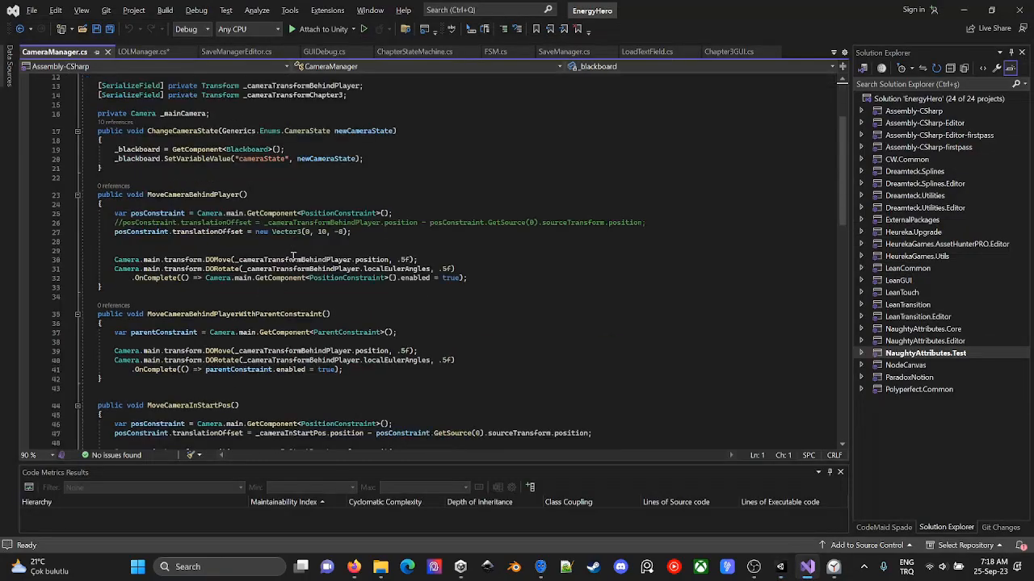
pyautogui.scroll(3, 292, 259)
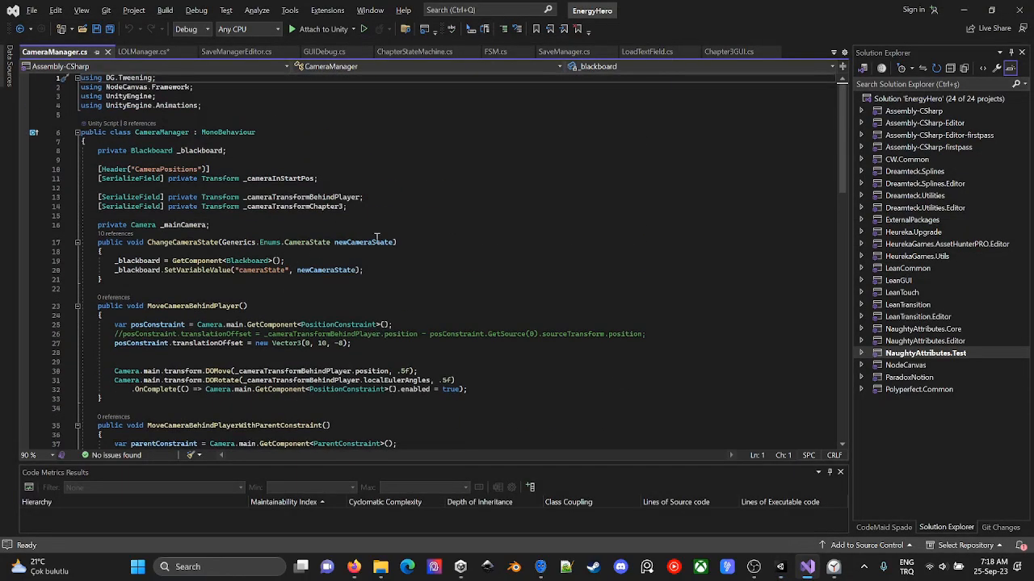
pyautogui.scroll(-2, 532, 236)
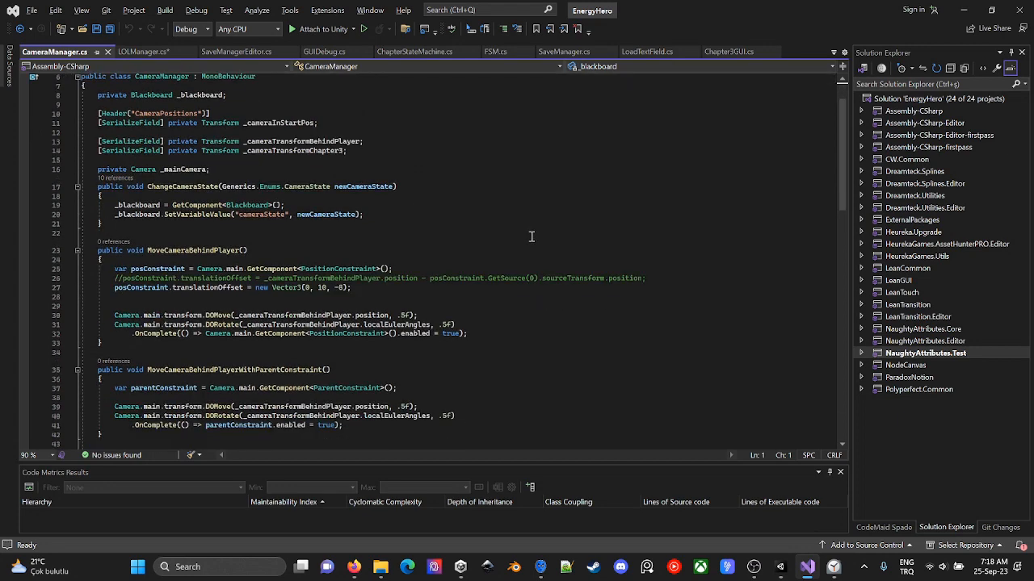
pyautogui.scroll(-10, 531, 236)
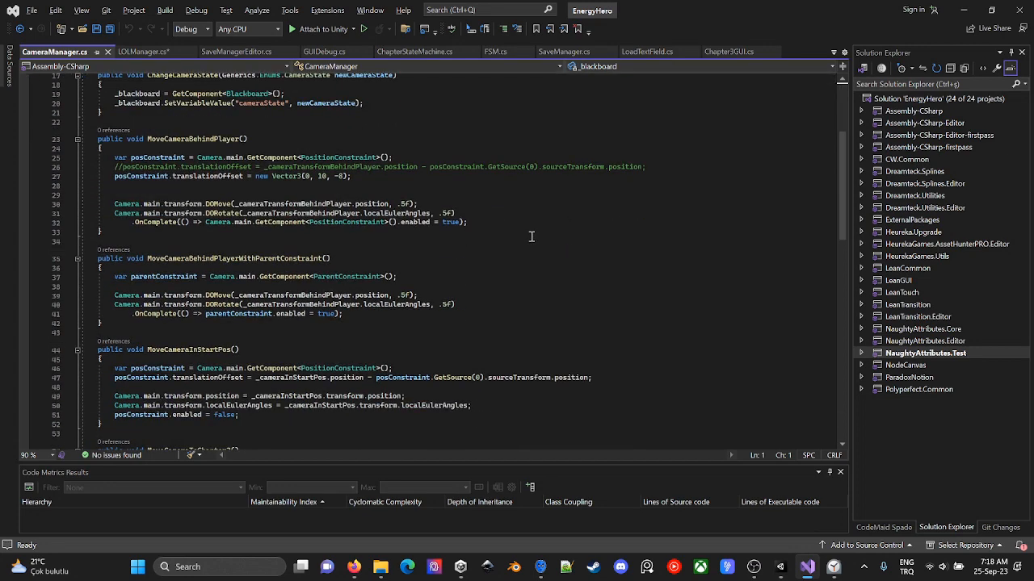
pyautogui.scroll(-2, 531, 242)
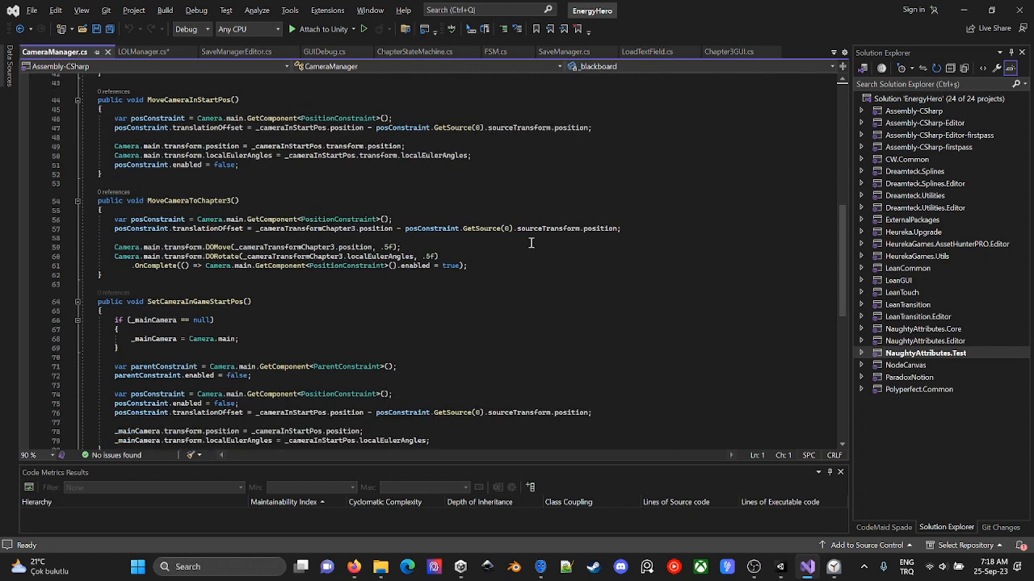
pyautogui.scroll(4, 533, 236)
pyautogui.scroll(9, 534, 233)
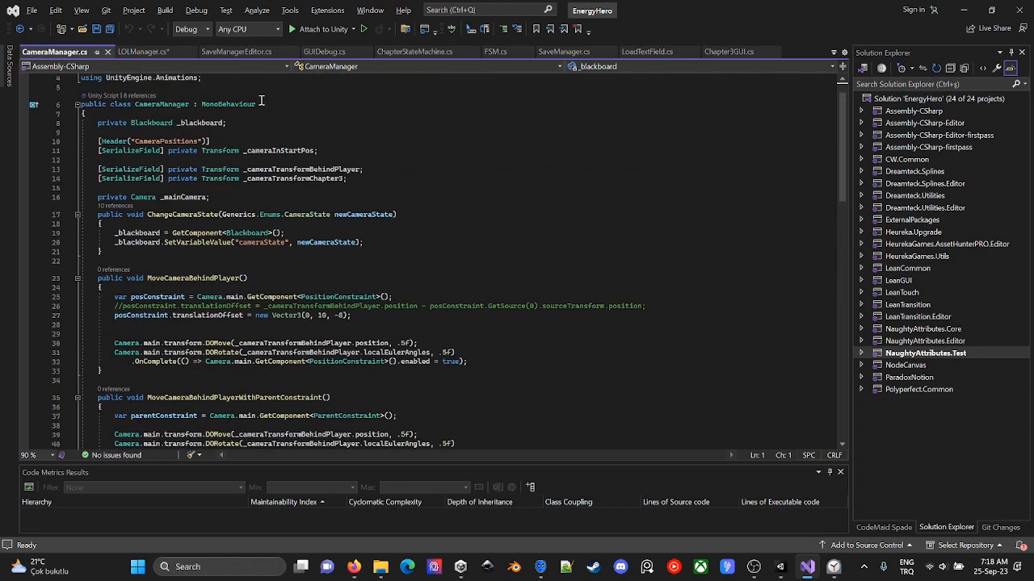
pyautogui.scroll(1, 261, 101)
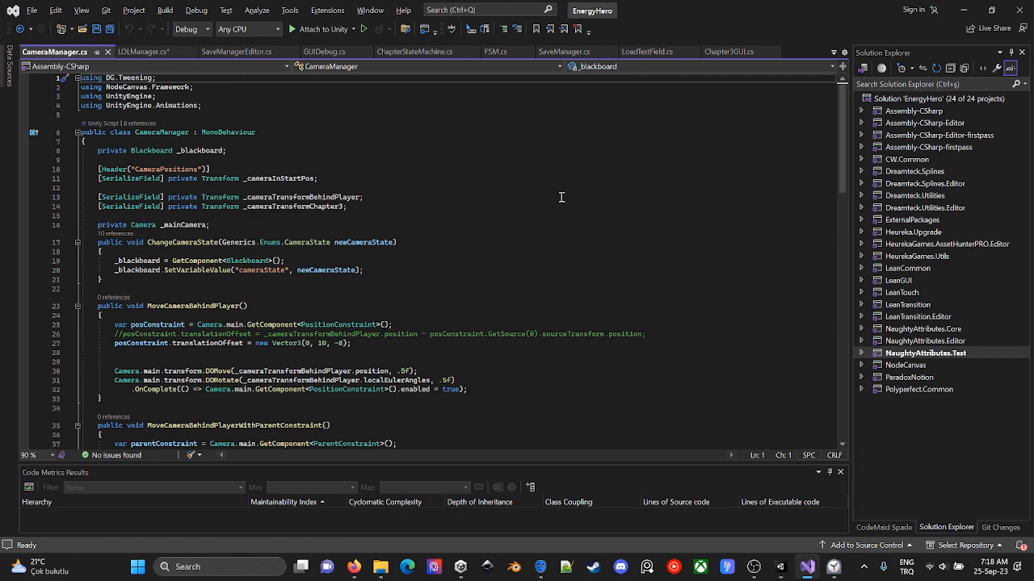
# - Insert a blank line below the _mainCamera field in CameraManager.cs and recheck the NullReferenceException trace in the browser console
pyautogui.click(247, 224)
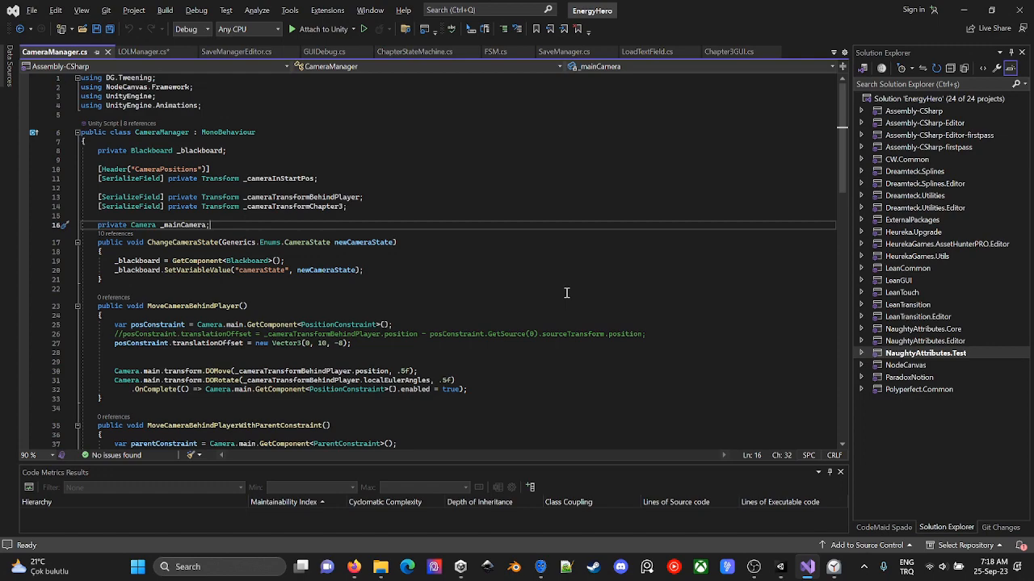
pyautogui.press('Return')
pyautogui.hotkey('alt', 'Tab')
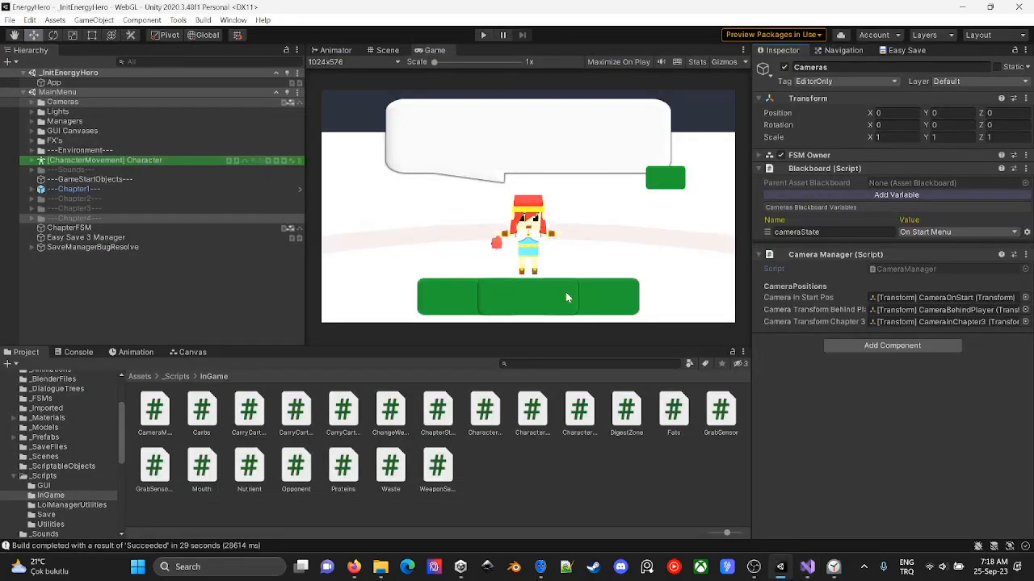
pyautogui.hotkey('alt', 'Tab')
pyautogui.hotkey('alt', 'Tab')
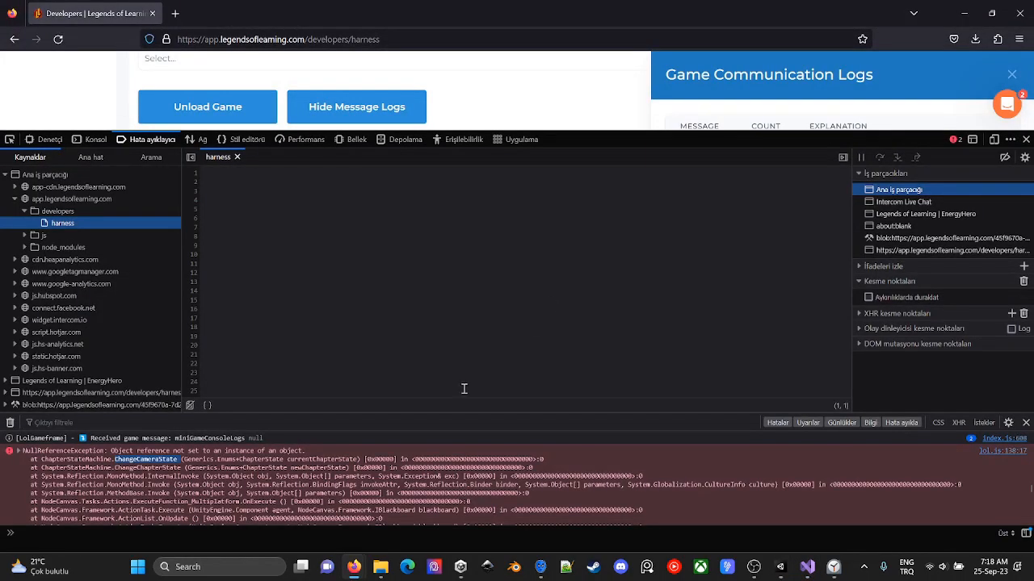
pyautogui.hotkey('alt', 'Tab')
pyautogui.hotkey('alt', 'Tab')
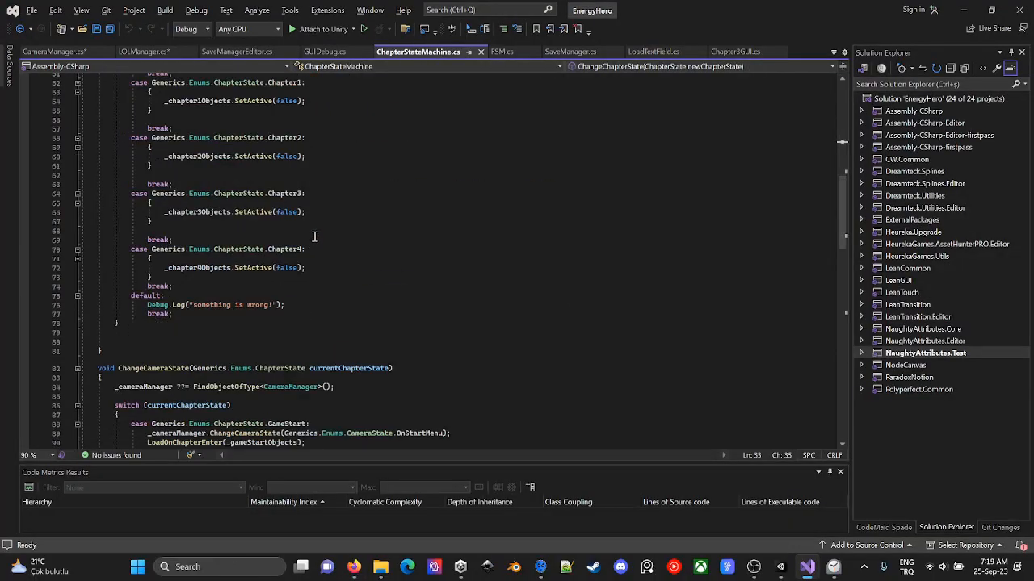
# - Examine the ChangeCameraState method in ChapterStateMachine.cs, including its FindObjectOfType<CameraManager> lookup
pyautogui.scroll(-8, 315, 237)
pyautogui.doubleClick(153, 147)
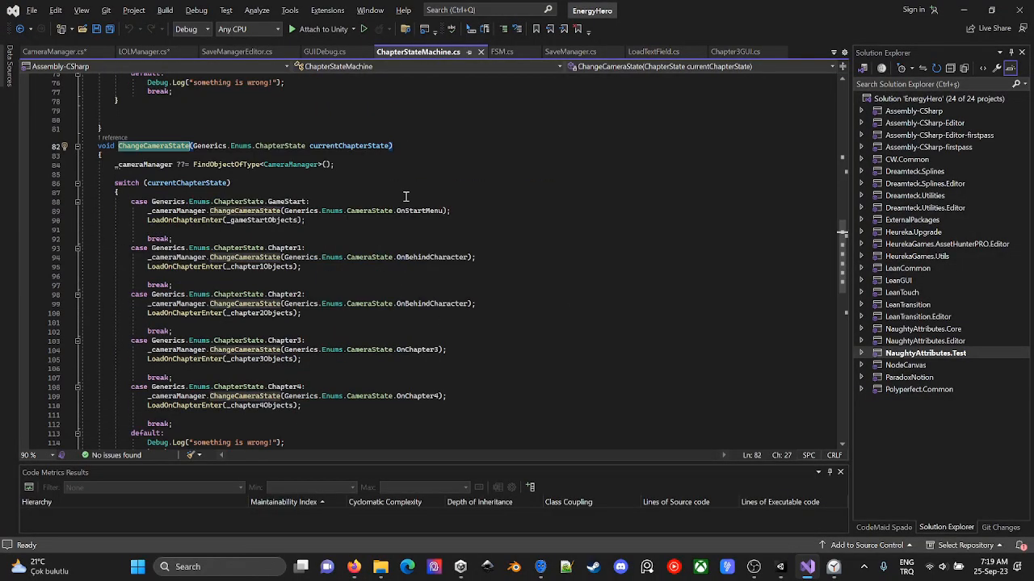
pyautogui.click(401, 165)
pyautogui.hotkey('alt', 'Tab')
pyautogui.click(165, 455)
pyautogui.hotkey('alt', 'Tab')
pyautogui.moveTo(220, 167)
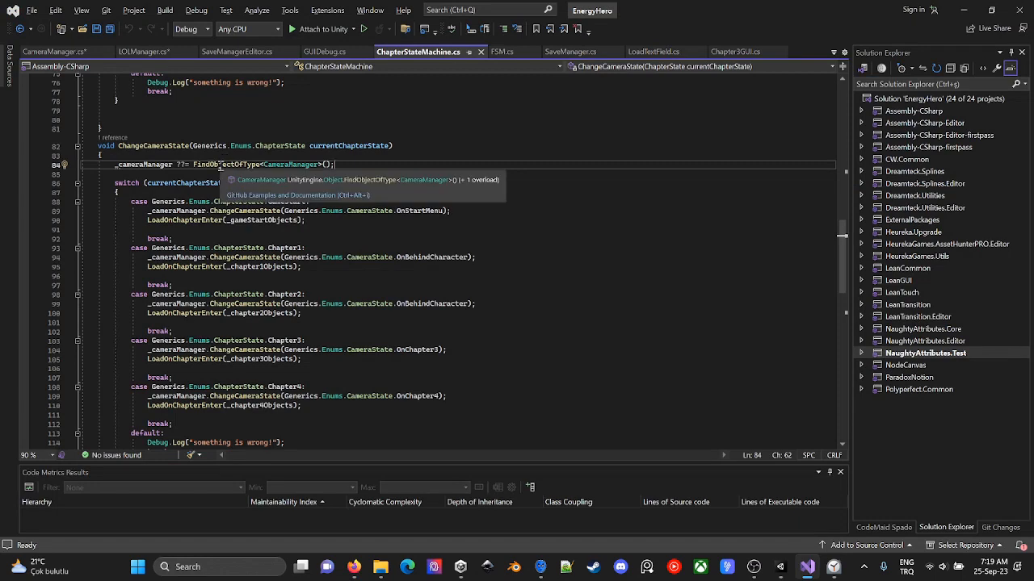
# - Add the SerializeField attribute to the _cameraManager field in ChapterStateMachine.cs
pyautogui.scroll(20, 388, 231)
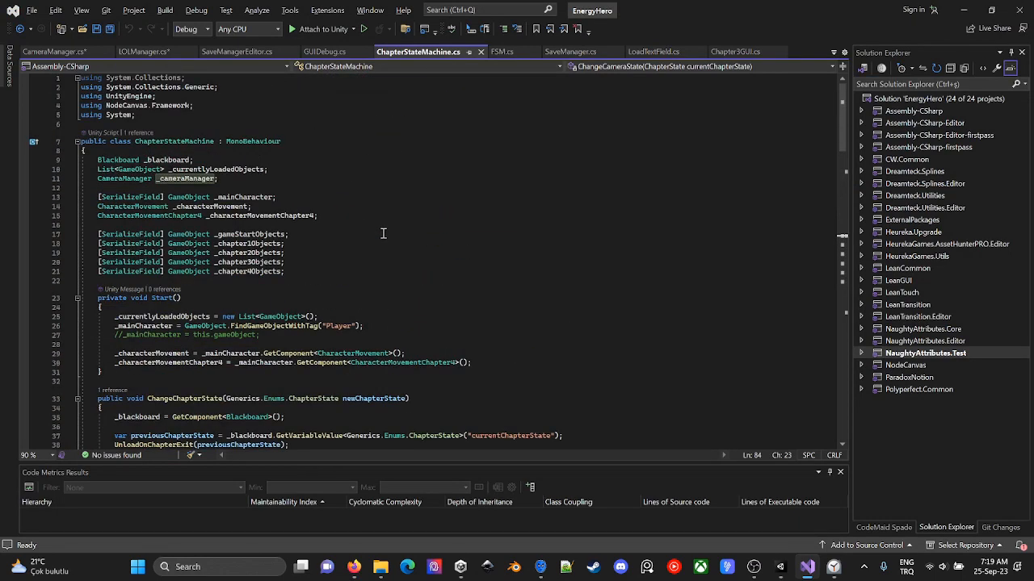
pyautogui.click(97, 177)
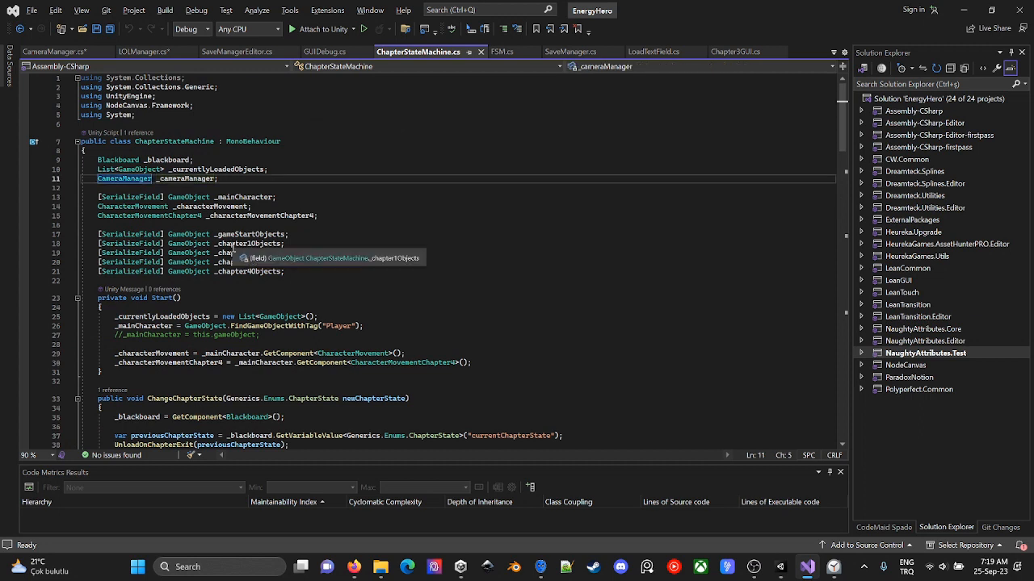
pyautogui.write('[]')
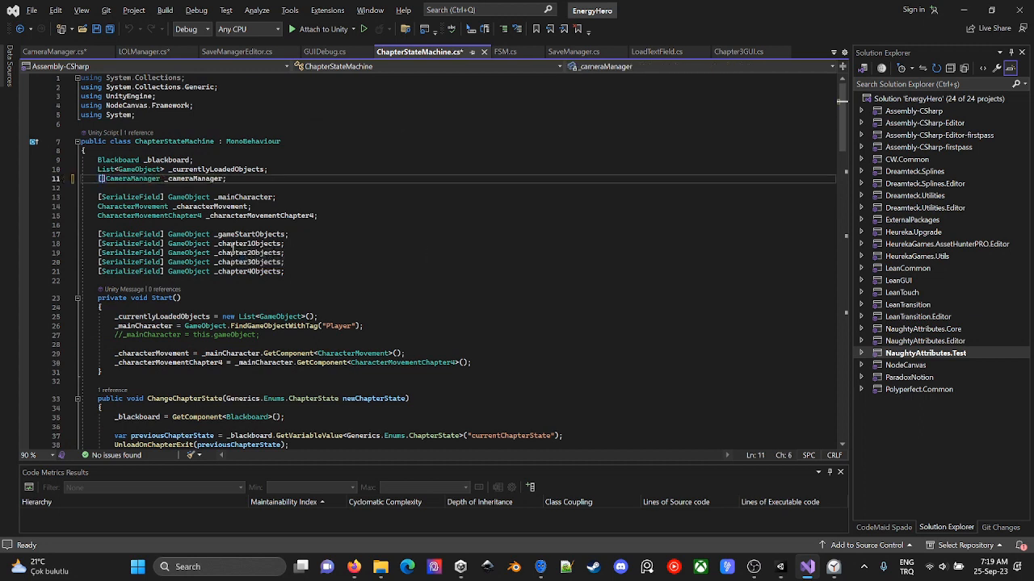
pyautogui.write('SerializeField')
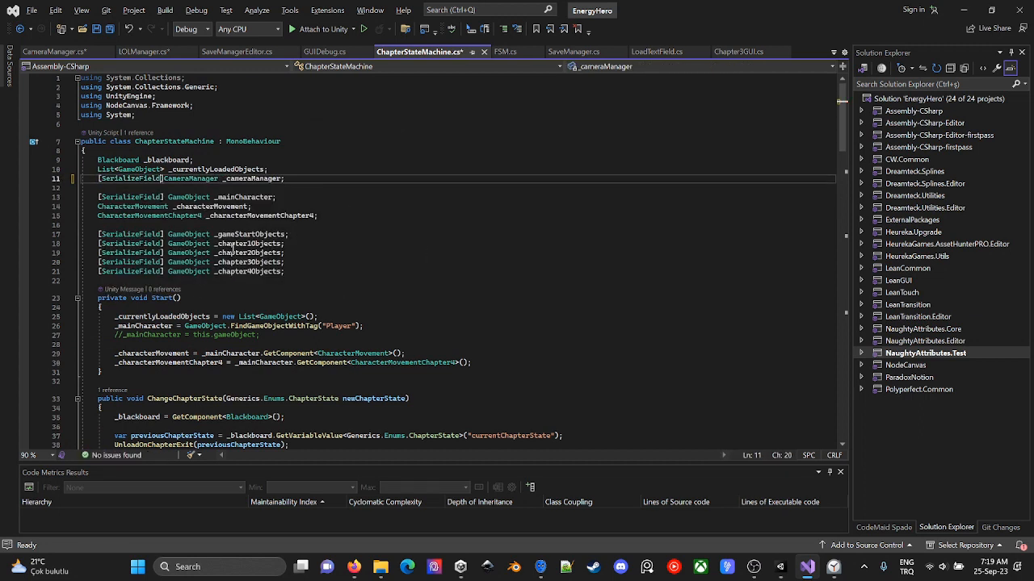
# - Switch to Unity, filter the hierarchy by CameraManager, set the Cameras object's tag to Untagged, and clear the filter
pyautogui.hotkey('alt', 'Tab')
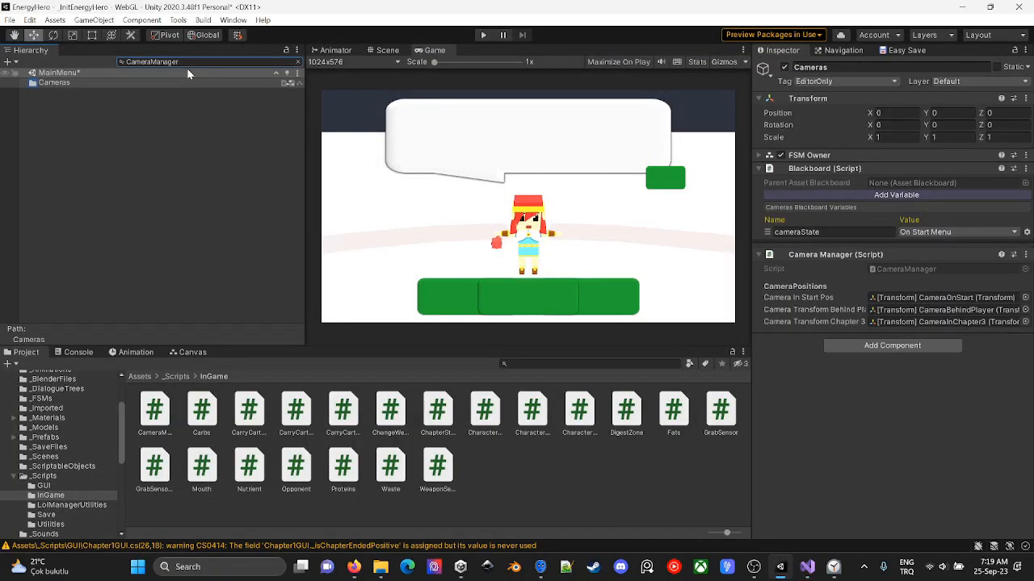
pyautogui.click(824, 81)
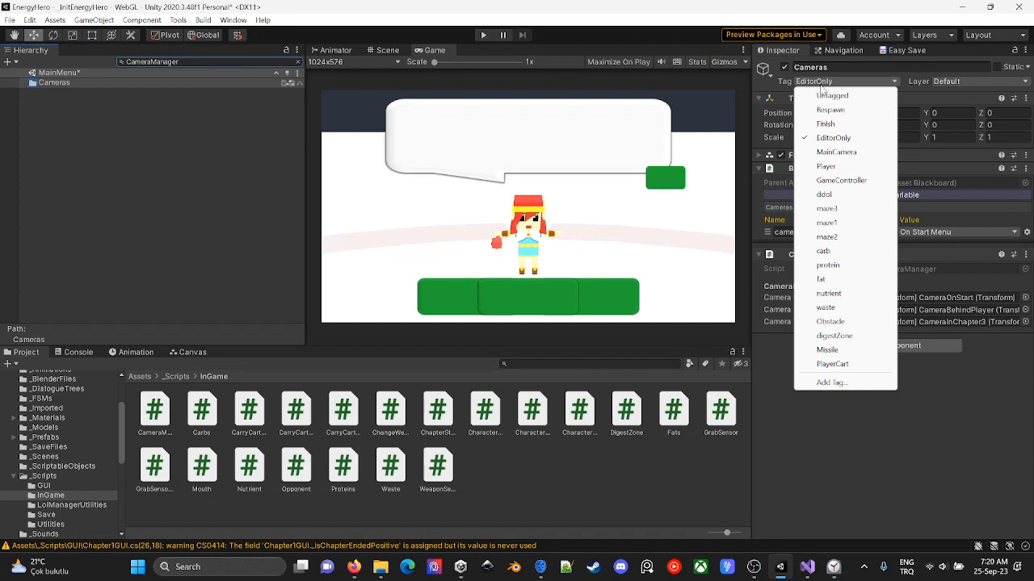
pyautogui.click(825, 96)
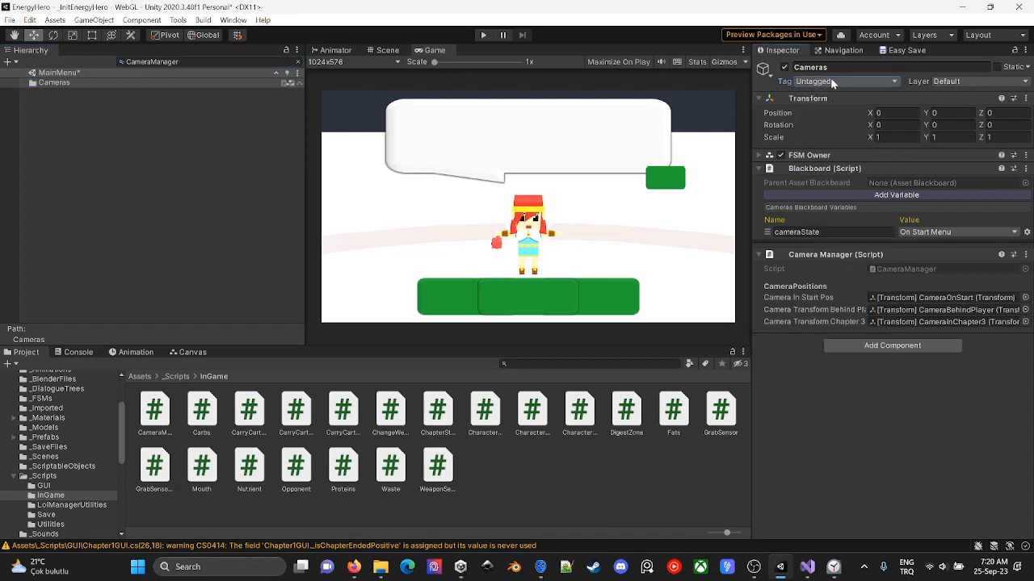
pyautogui.click(298, 62)
# - Expand the Lights and Managers groups in the hierarchy and set the Lights object's tag to Untagged
pyautogui.click(81, 115)
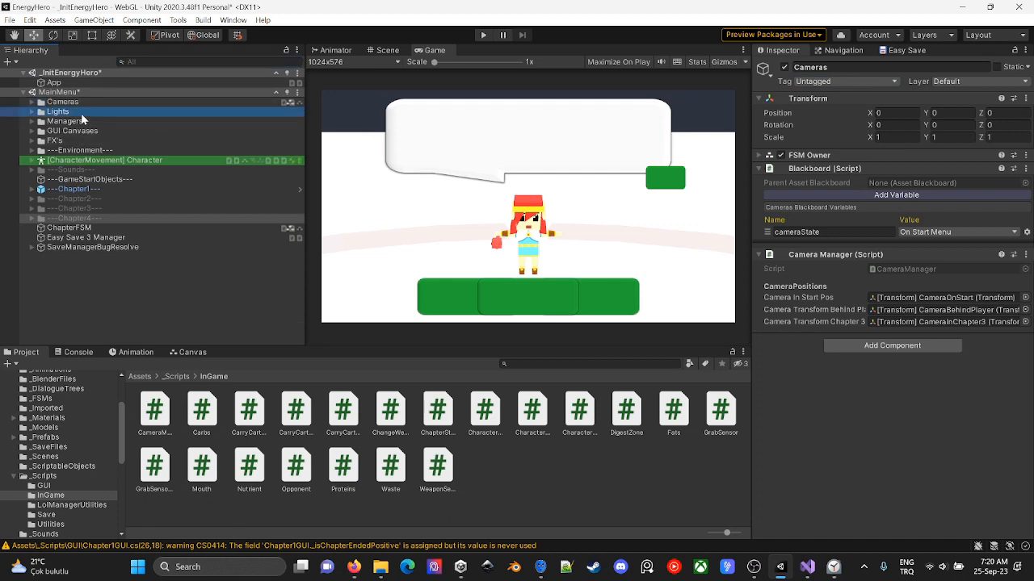
pyautogui.click(32, 111)
pyautogui.click(32, 140)
pyautogui.click(850, 82)
pyautogui.click(822, 96)
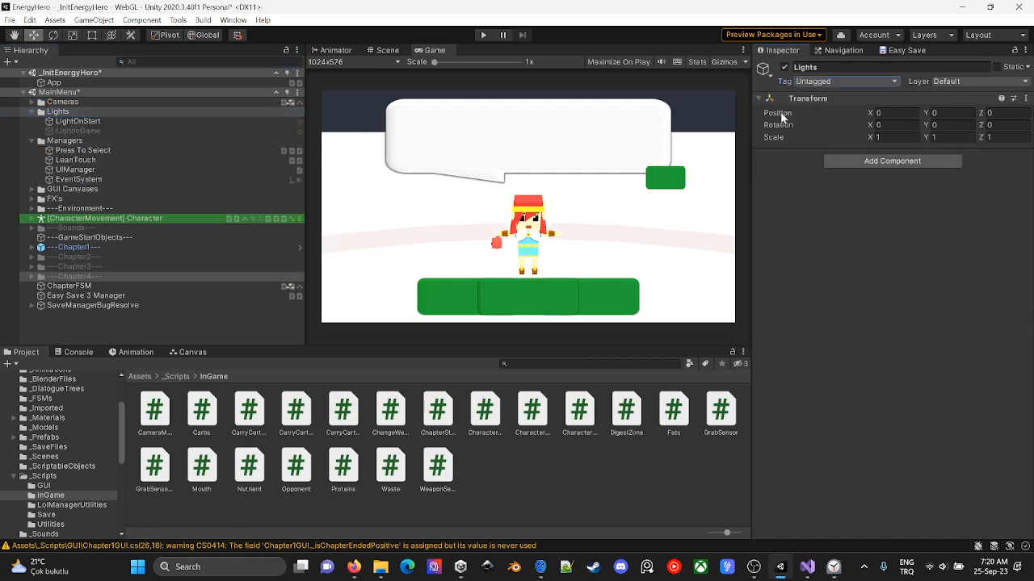
# - Remove the EditorOnly tag from the Managers, GUI Canvases, FX's and ---Environment--- objects
pyautogui.click(98, 142)
pyautogui.click(87, 191)
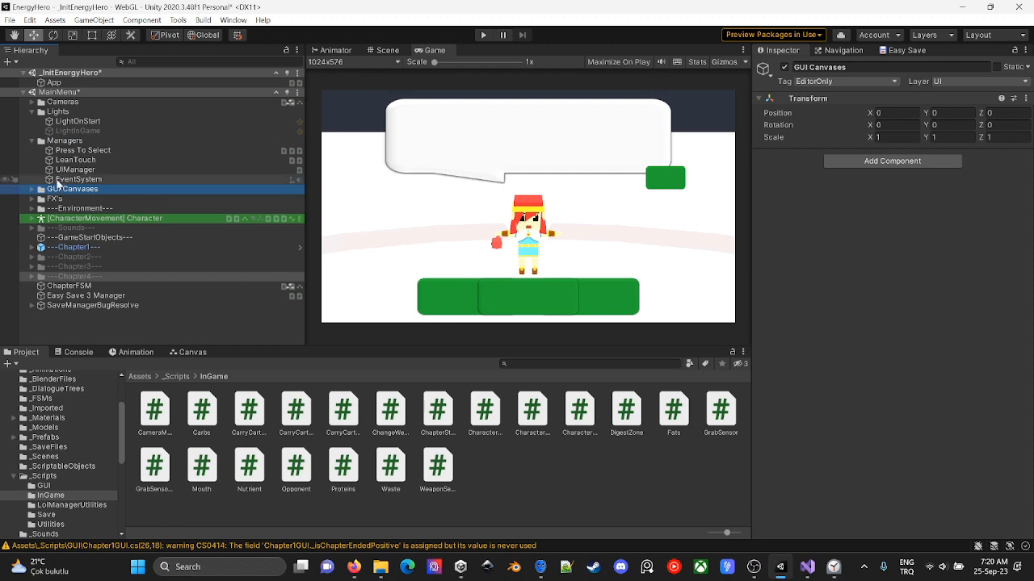
pyautogui.click(84, 142)
pyautogui.click(77, 190)
pyautogui.click(848, 81)
pyautogui.click(68, 199)
pyautogui.click(70, 210)
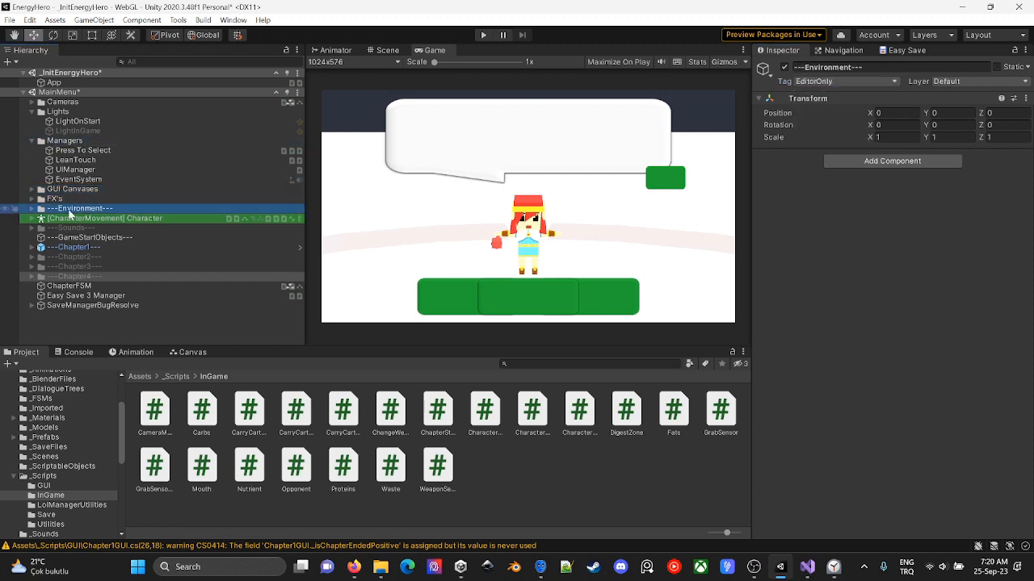
# - Go through the Character, ---Sounds---, chapter and ChapterFSM objects to check for remaining EditorOnly tags
pyautogui.click(96, 219)
pyautogui.click(89, 228)
pyautogui.press('Down')
pyautogui.press('Down')
pyautogui.press('Down')
pyautogui.press('Down')
pyautogui.press('Down')
pyautogui.press('Down')
pyautogui.press('Down')
pyautogui.press('Down')
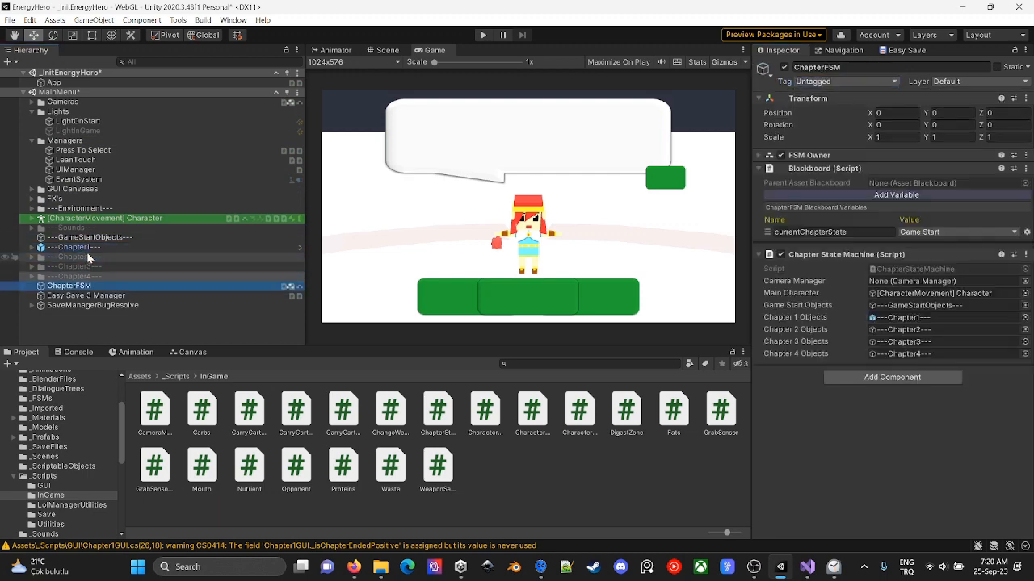
pyautogui.press('Up')
pyautogui.press('Up')
pyautogui.press('Up')
pyautogui.press('Up')
pyautogui.press('Up')
pyautogui.press('Up')
pyautogui.press('Up')
pyautogui.press('Up')
pyautogui.press('Up')
pyautogui.press('Up')
pyautogui.press('Up')
pyautogui.press('Up')
pyautogui.press('Up')
pyautogui.press('Up')
pyautogui.press('Up')
pyautogui.press('Up')
pyautogui.press('Up')
pyautogui.press('Up')
pyautogui.press('Up')
pyautogui.press('Up')
# - Build the WebGL player into a new folder named 250923EditorOnlyRemoved inside Builds
pyautogui.hotkey('ctrl', 'shift', 'b')
pyautogui.click(896, 353)
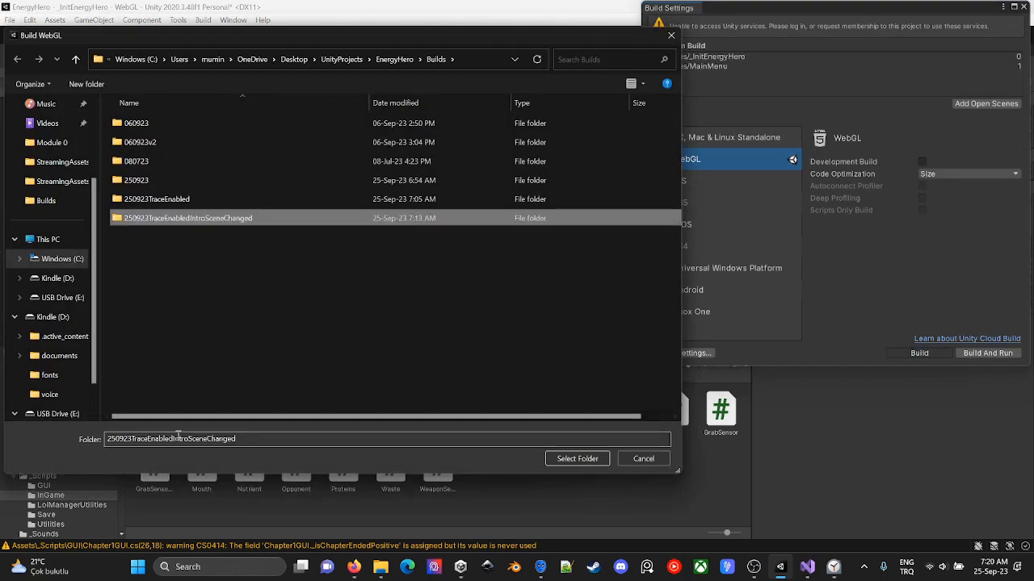
pyautogui.write('250923EditorOnlyRemoved')
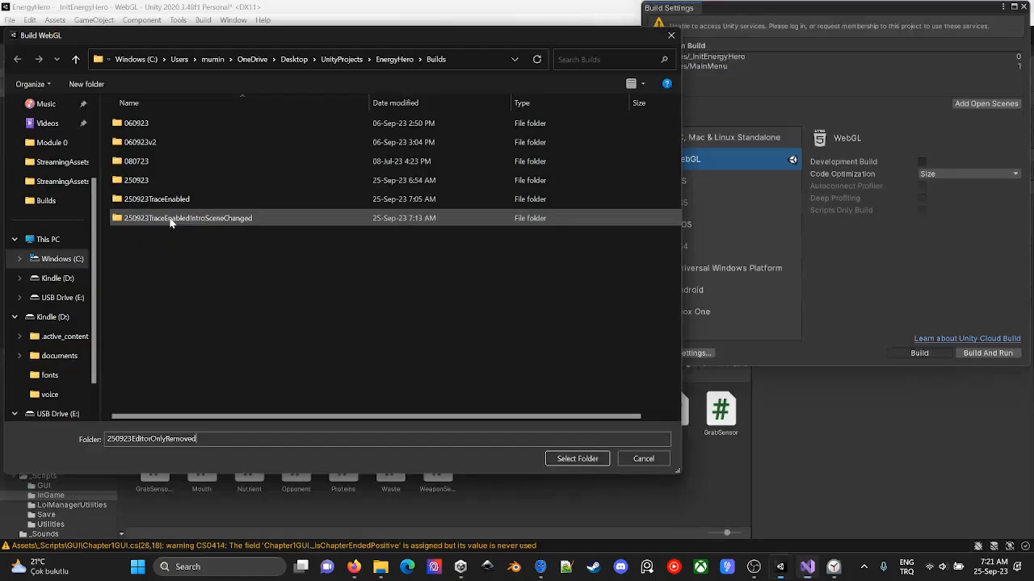
pyautogui.click(577, 459)
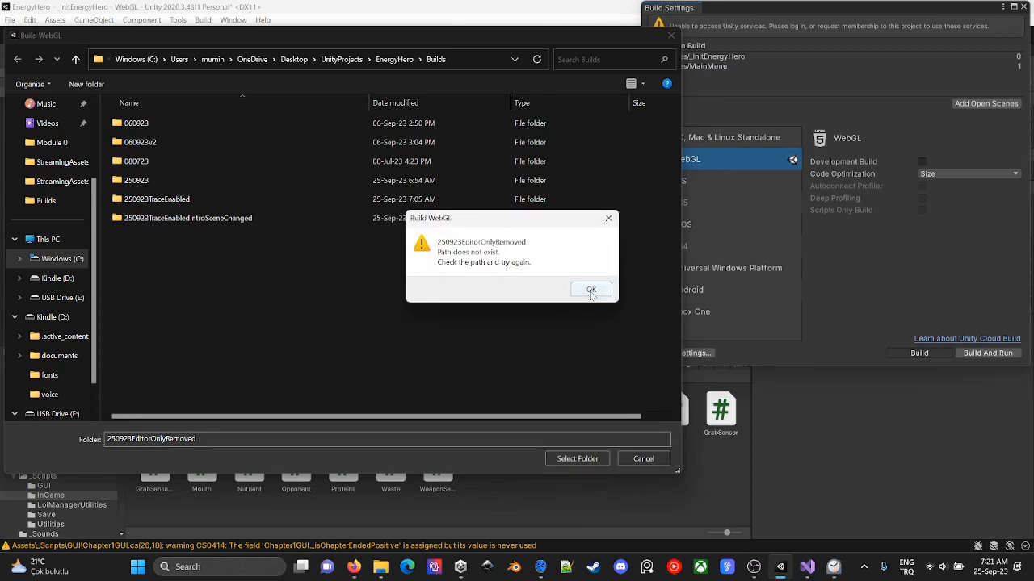
pyautogui.click(590, 289)
pyautogui.click(86, 84)
pyautogui.write('250923EditorOnlyRemoved')
pyautogui.press('Return')
pyautogui.click(578, 458)
pyautogui.press('Return')
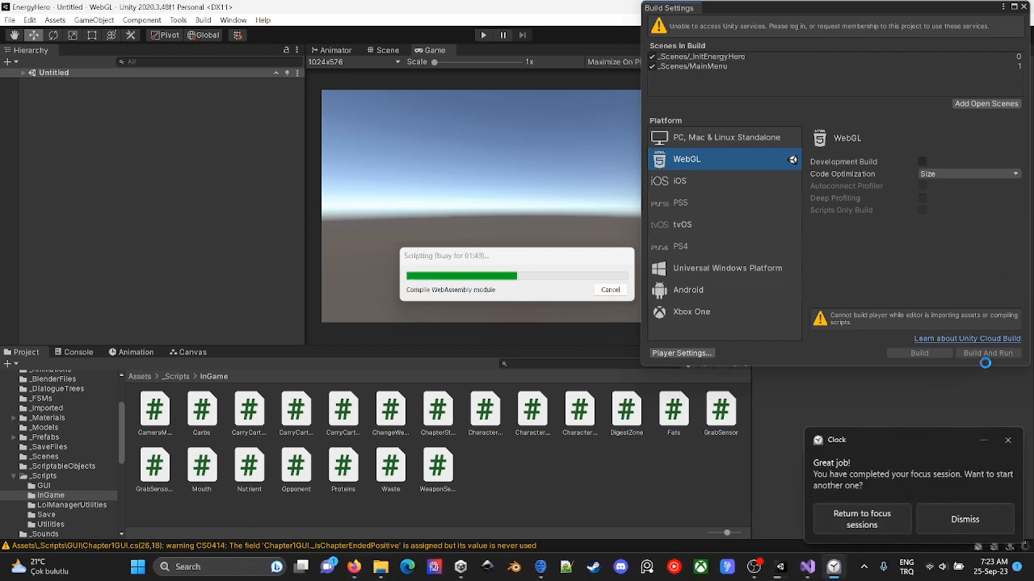
pyautogui.click(964, 519)
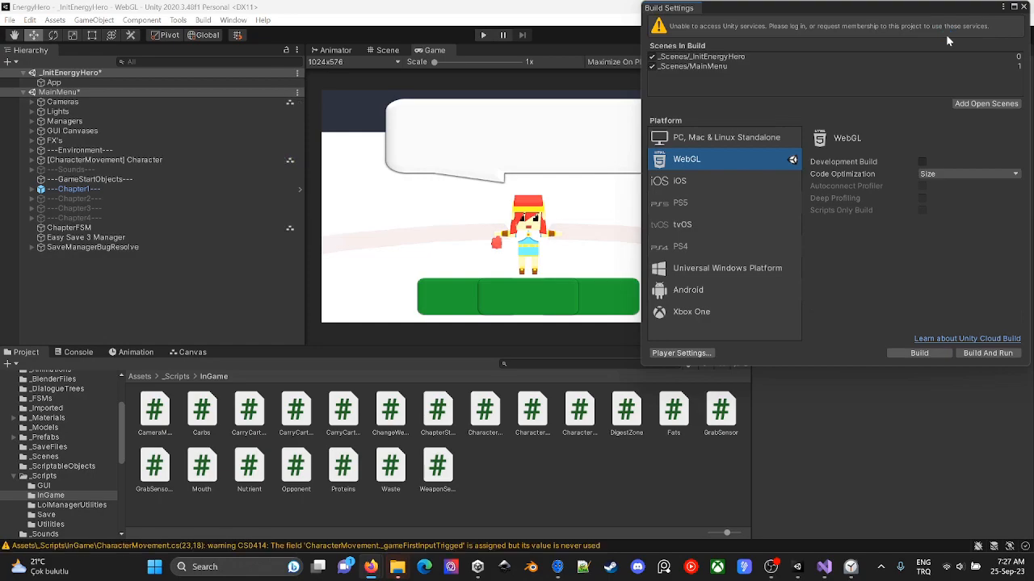
# - Switch to Servez, choose the new build's folder, and restart the local server
pyautogui.hotkey('alt', 'Tab')
pyautogui.click(186, 343)
pyautogui.click(797, 194)
pyautogui.click(493, 310)
pyautogui.click(686, 369)
pyautogui.click(325, 362)
# - Switch to the Legends of Learning harness, close the developer tools, and unload and reload the game
pyautogui.hotkey('alt', 'Tab')
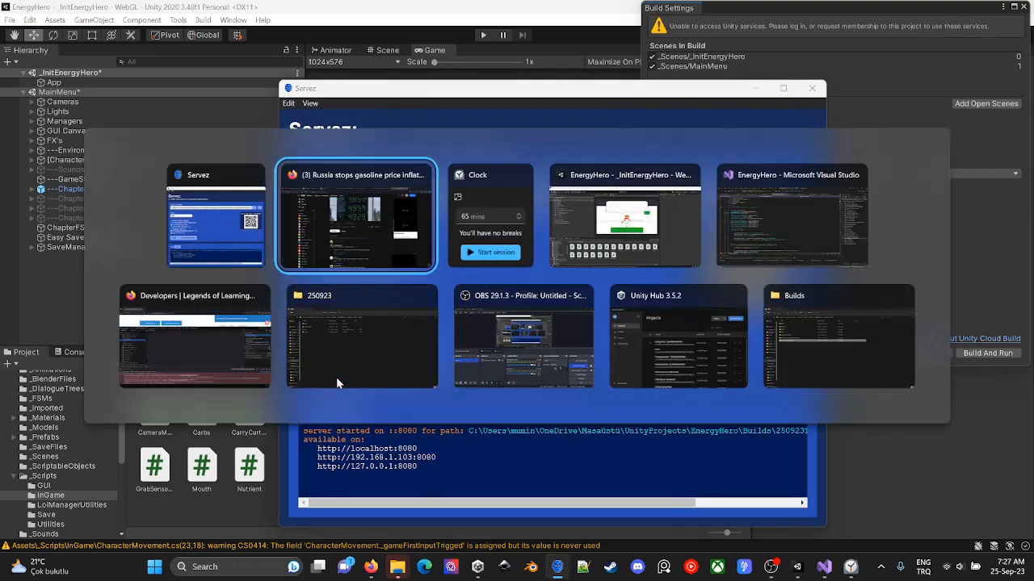
pyautogui.click(194, 343)
pyautogui.click(1021, 143)
pyautogui.click(216, 109)
pyautogui.click(229, 367)
# - Close the Game Communication Logs and bring the game area into view to watch the new build load
pyautogui.scroll(-3, 360, 287)
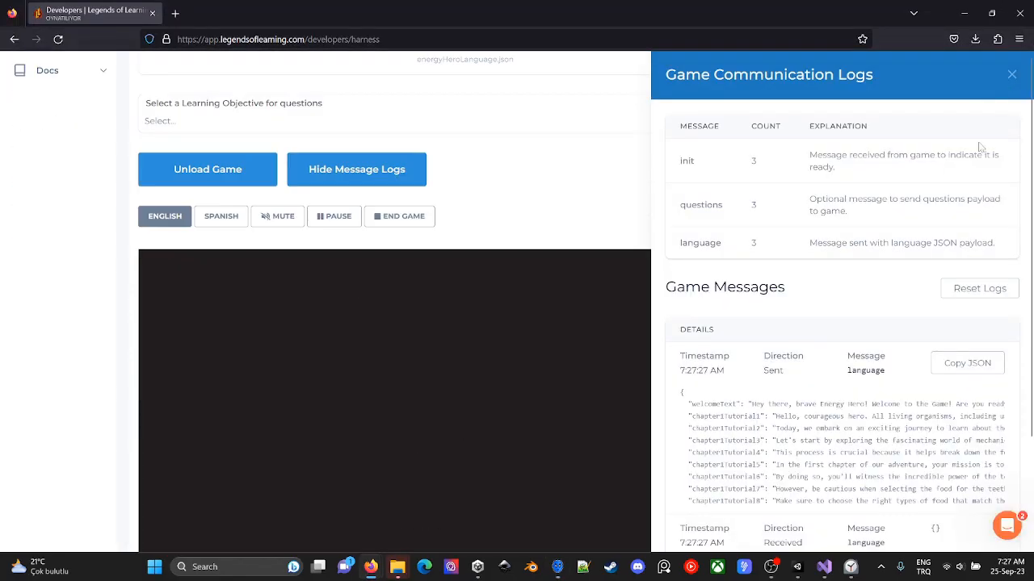
pyautogui.click(1011, 74)
pyautogui.scroll(-2, 861, 351)
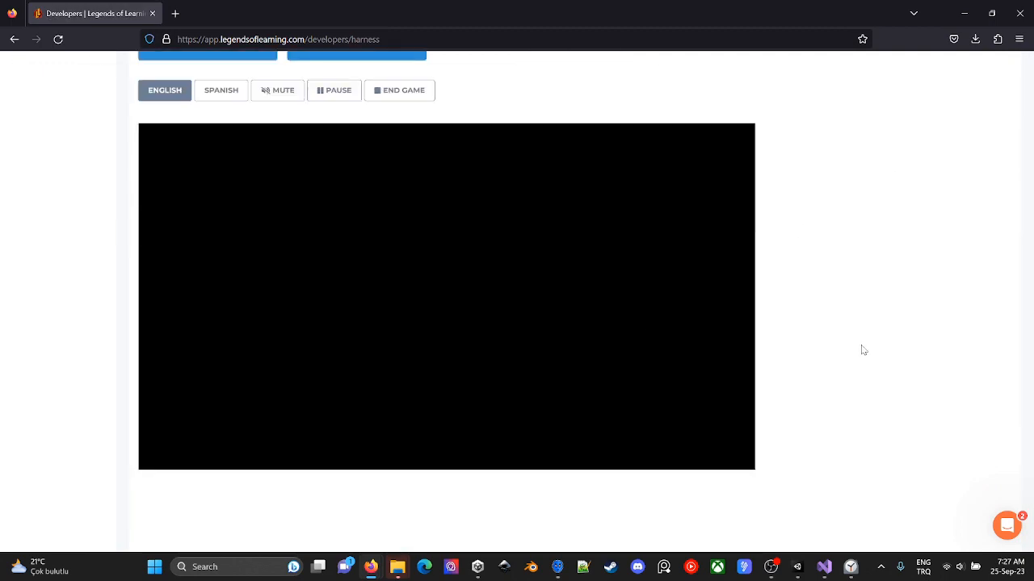
# - Show only errors in the developer tools console and examine the stack traces of the game's NullReferenceExceptions
pyautogui.press('F12')
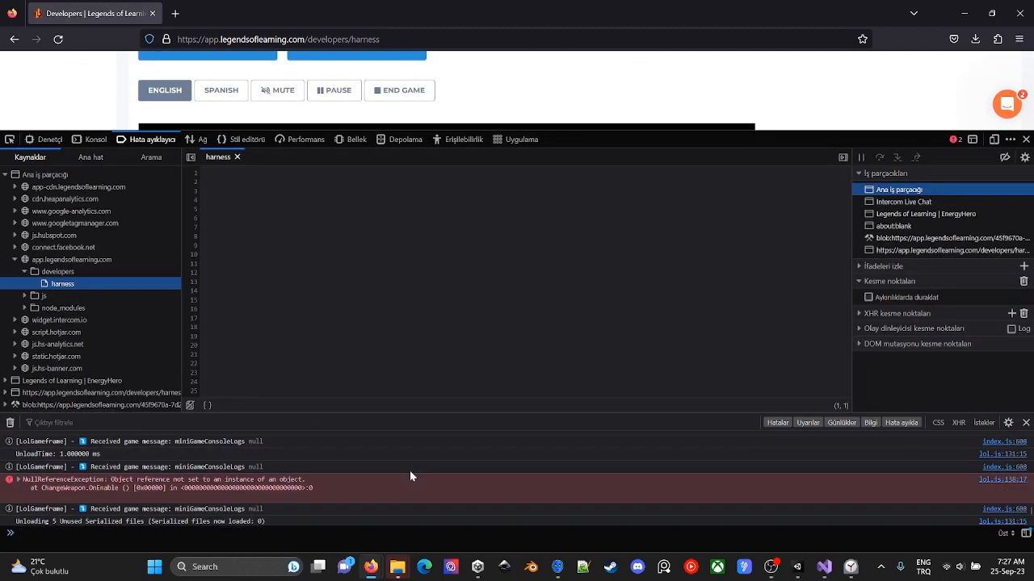
pyautogui.click(810, 424)
pyautogui.click(831, 426)
pyautogui.click(870, 424)
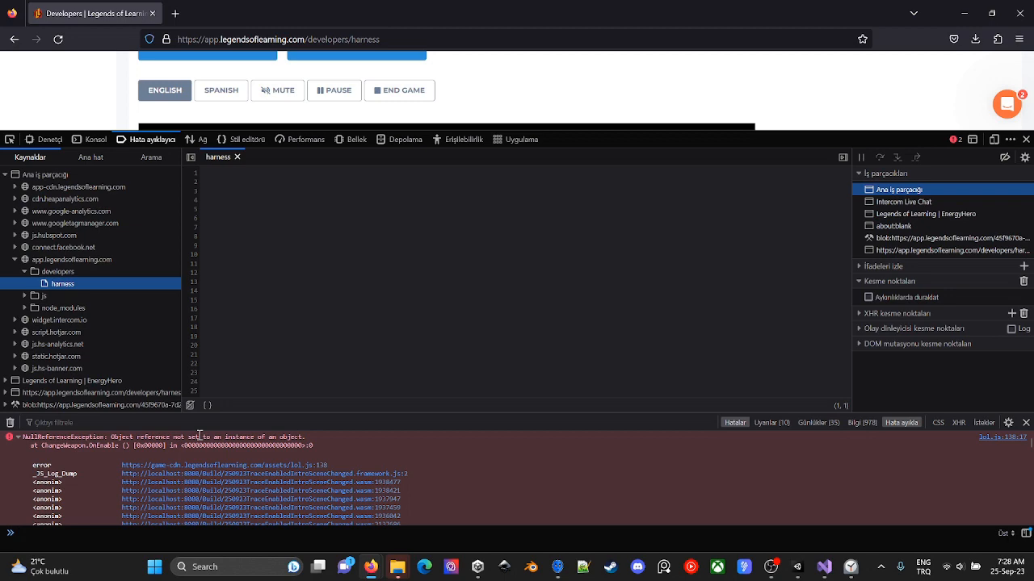
pyautogui.doubleClick(57, 445)
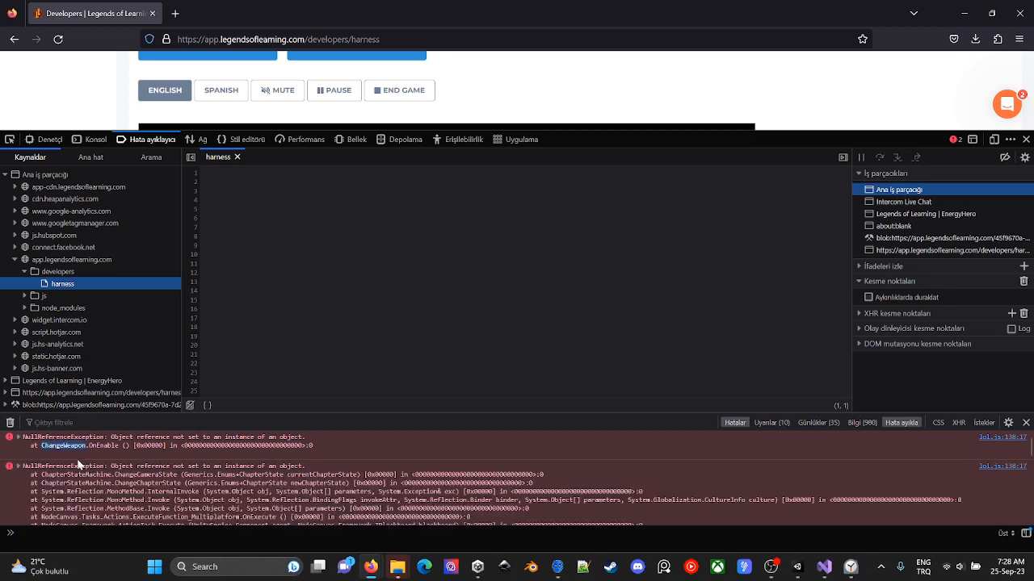
pyautogui.scroll(-6, 296, 476)
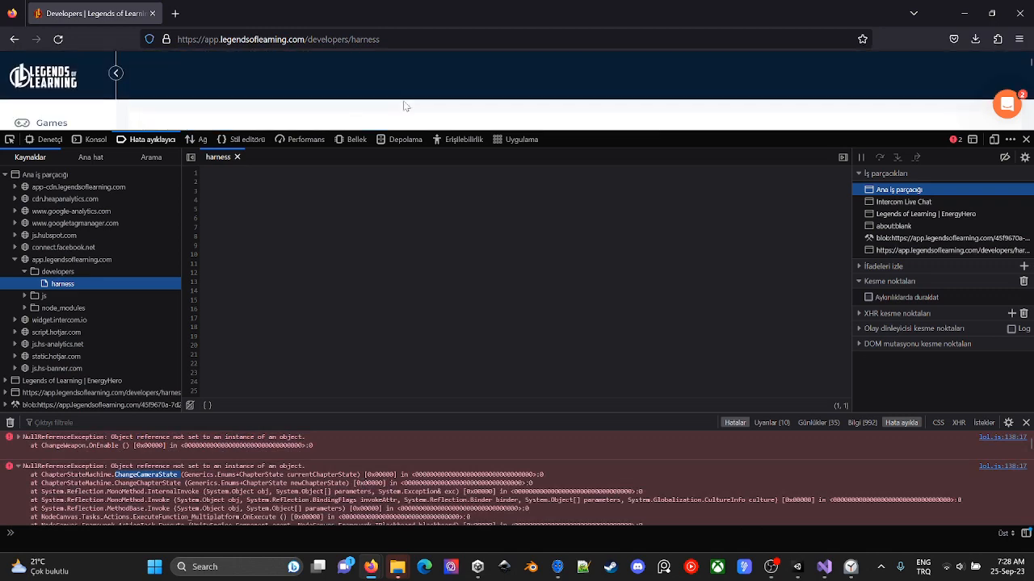
pyautogui.scroll(-1, 404, 105)
# - Switch to Servez and set the folder to serve to 250923EditorOnlyRemoved inside Builds
pyautogui.hotkey('alt', 'Tab')
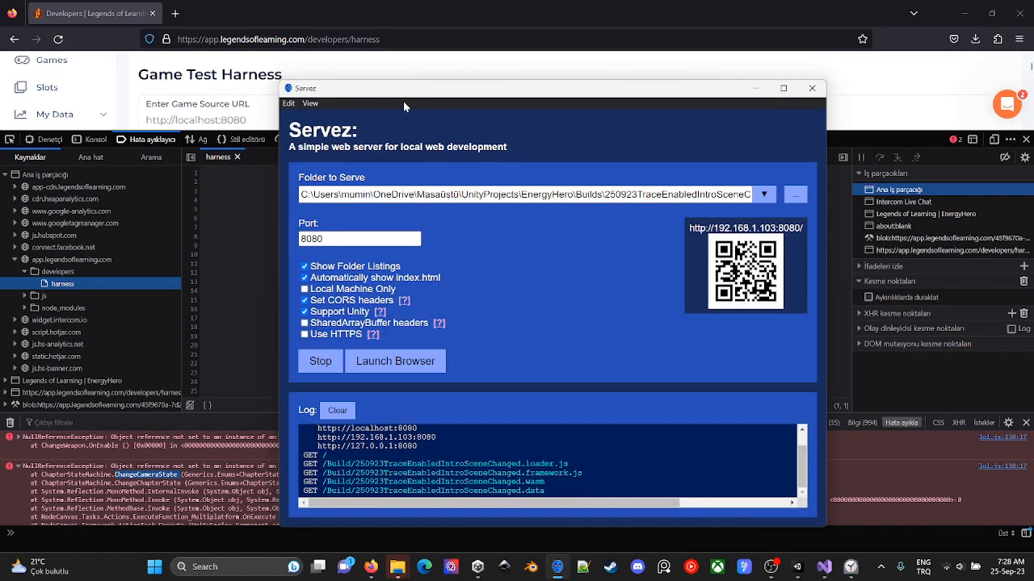
pyautogui.moveTo(686, 194); pyautogui.dragTo(757, 200)
pyautogui.click(796, 197)
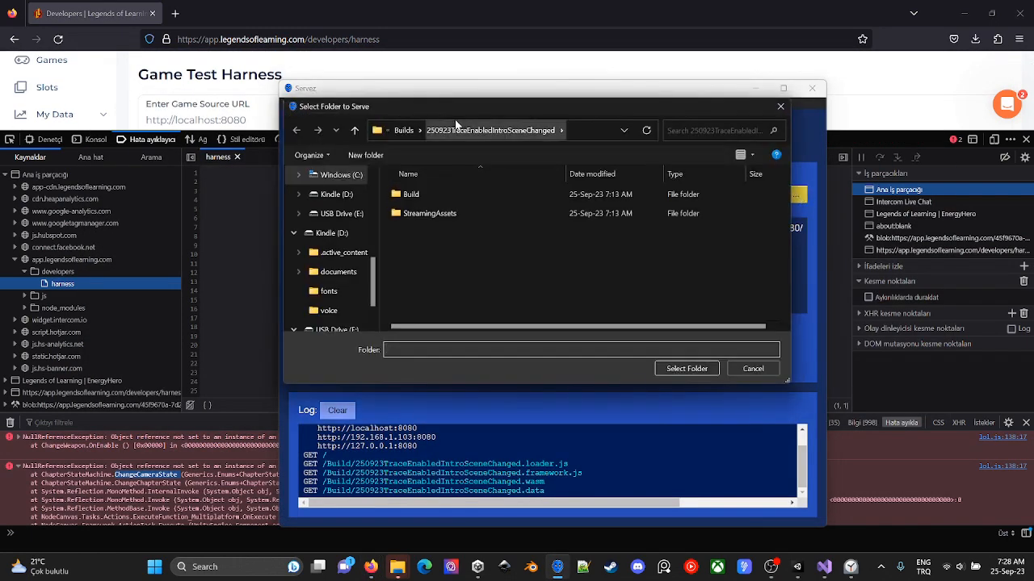
pyautogui.click(403, 134)
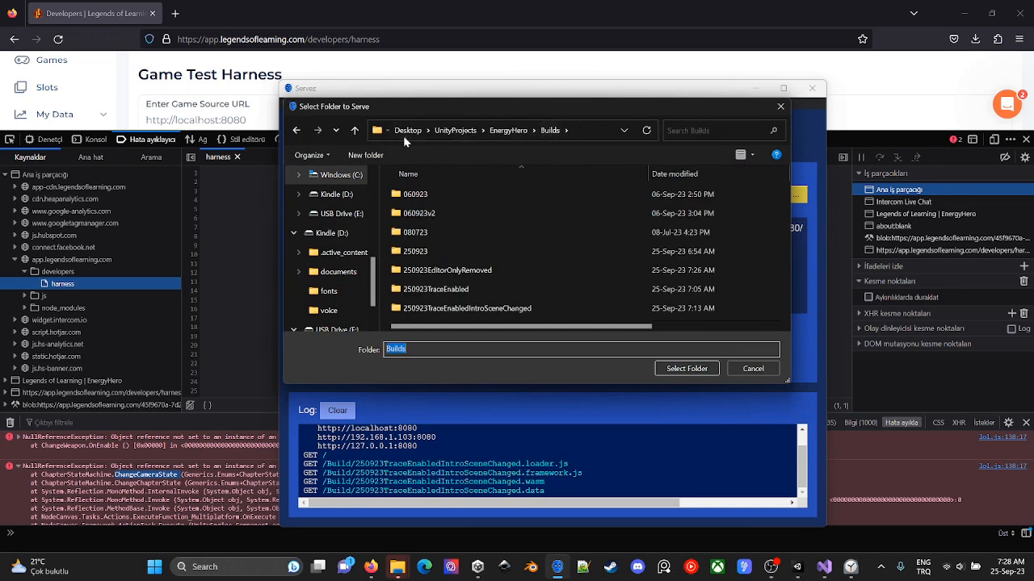
pyautogui.click(499, 270)
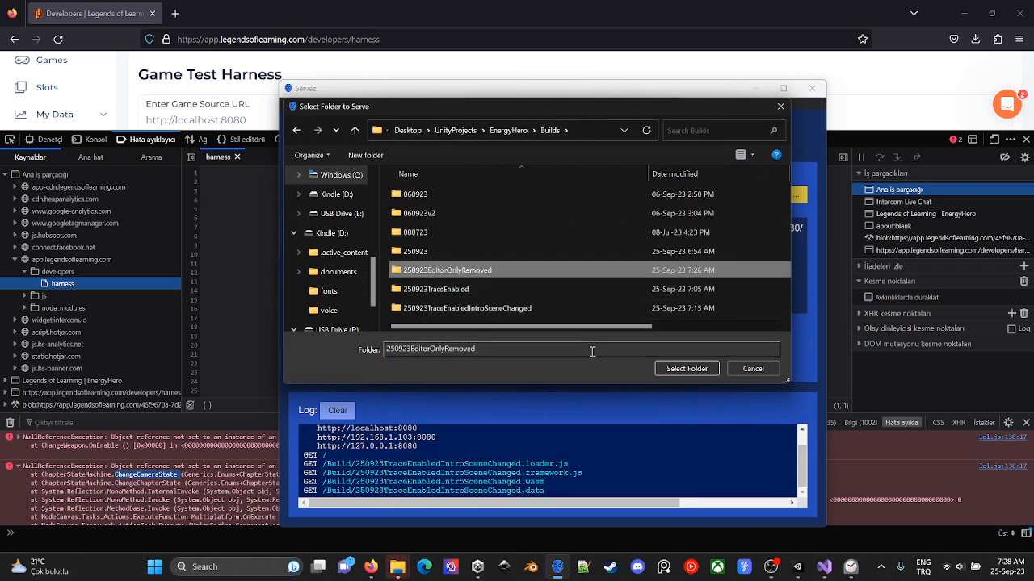
pyautogui.click(687, 369)
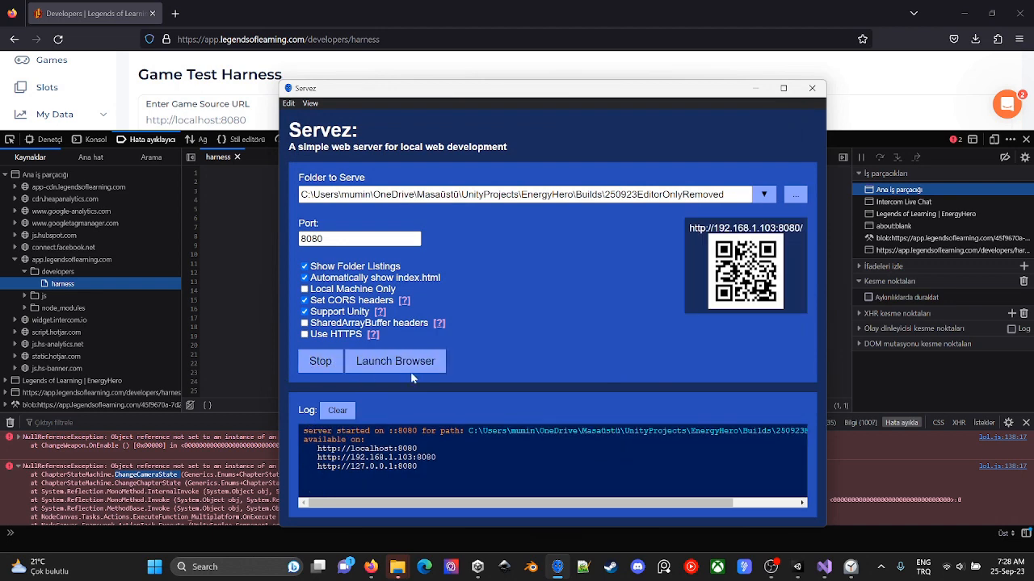
# - Return to the Legends of Learning harness, close the developer tools, and reload the game from the newly served build
pyautogui.click(199, 67)
pyautogui.click(1026, 139)
pyautogui.click(215, 372)
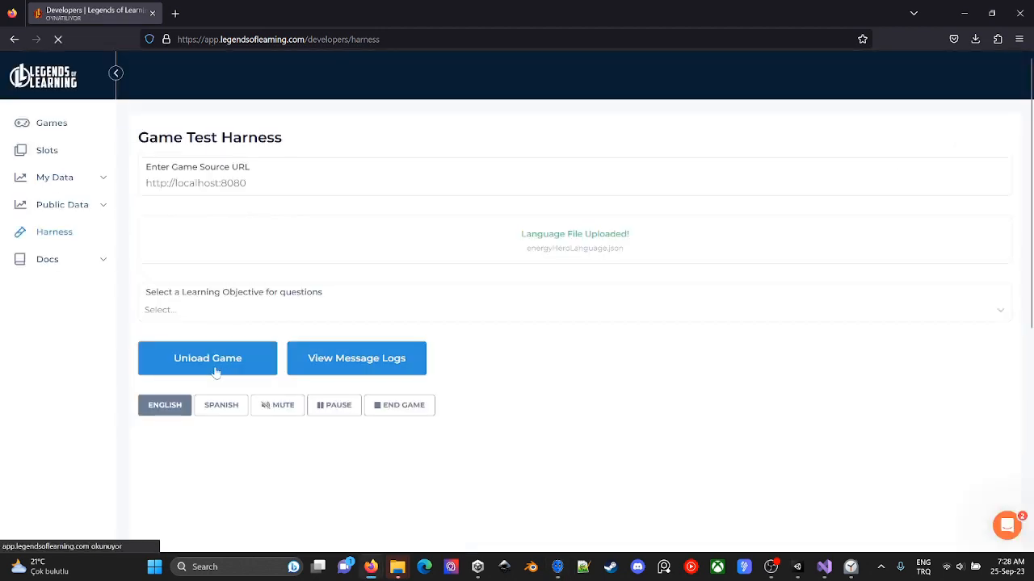
pyautogui.scroll(-3, 699, 310)
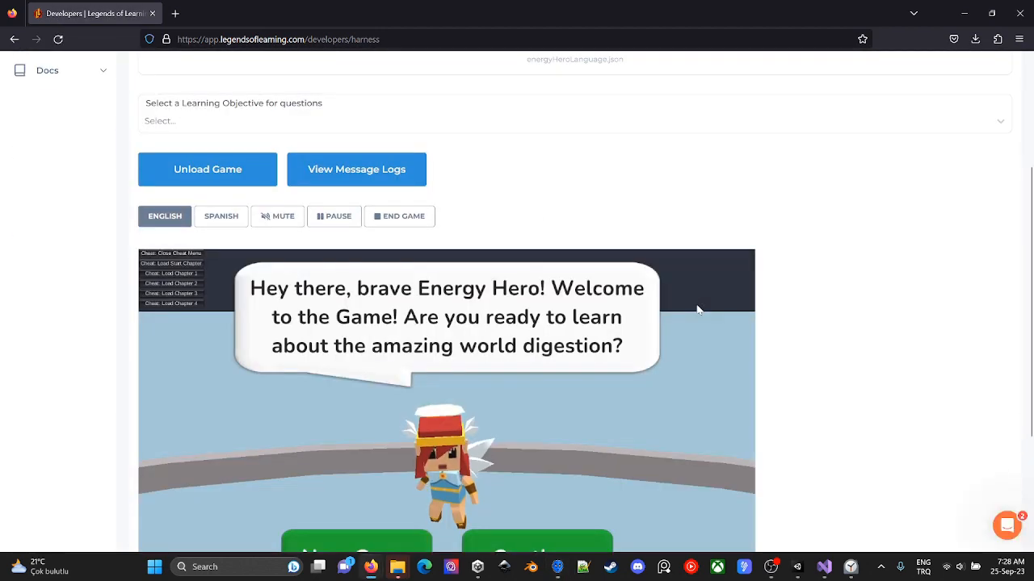
pyautogui.scroll(-3, 893, 360)
pyautogui.scroll(1, 897, 363)
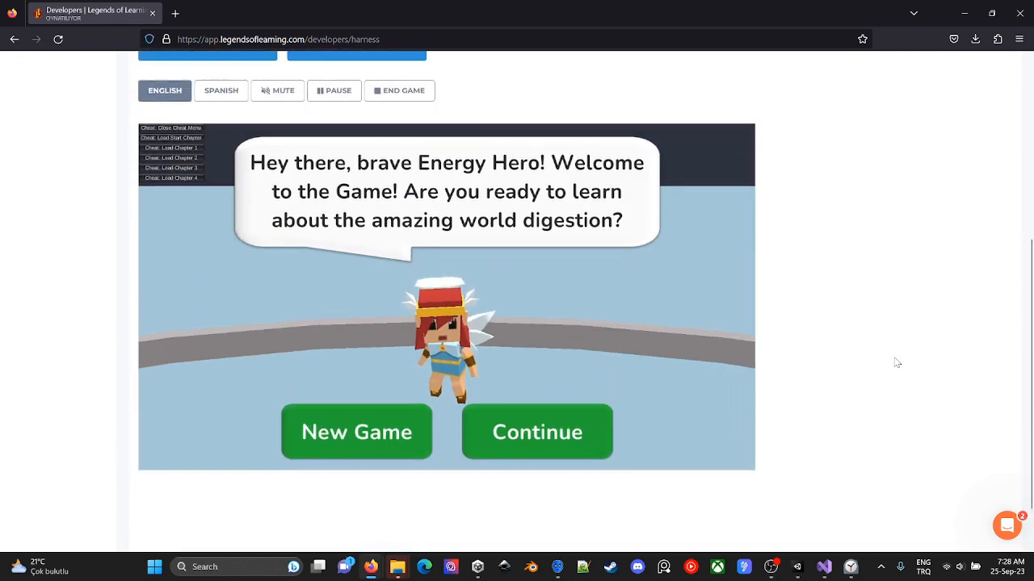
# - Mute the system sound, then start a new game and advance past the first dialogue
pyautogui.click(944, 570)
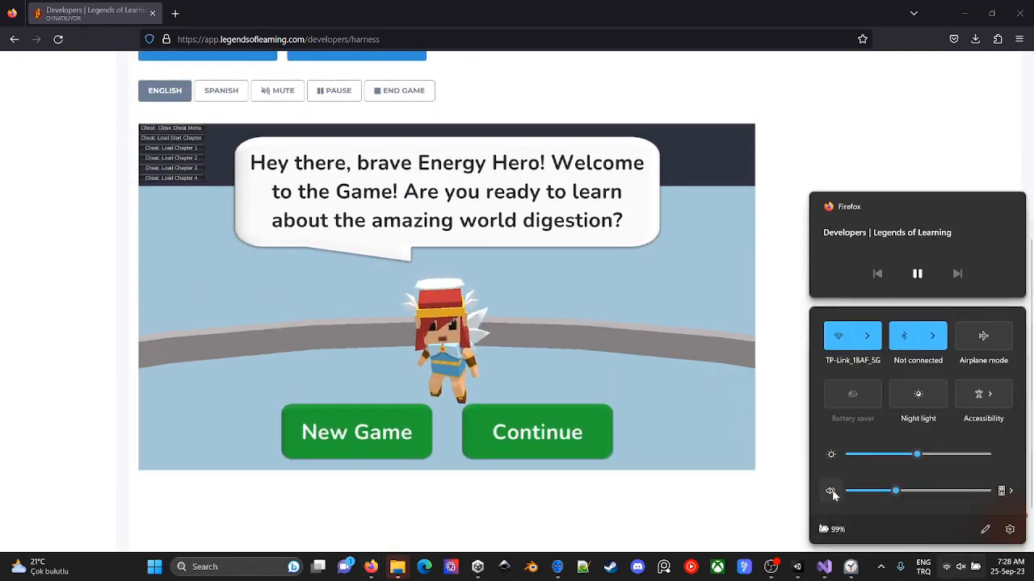
pyautogui.click(614, 492)
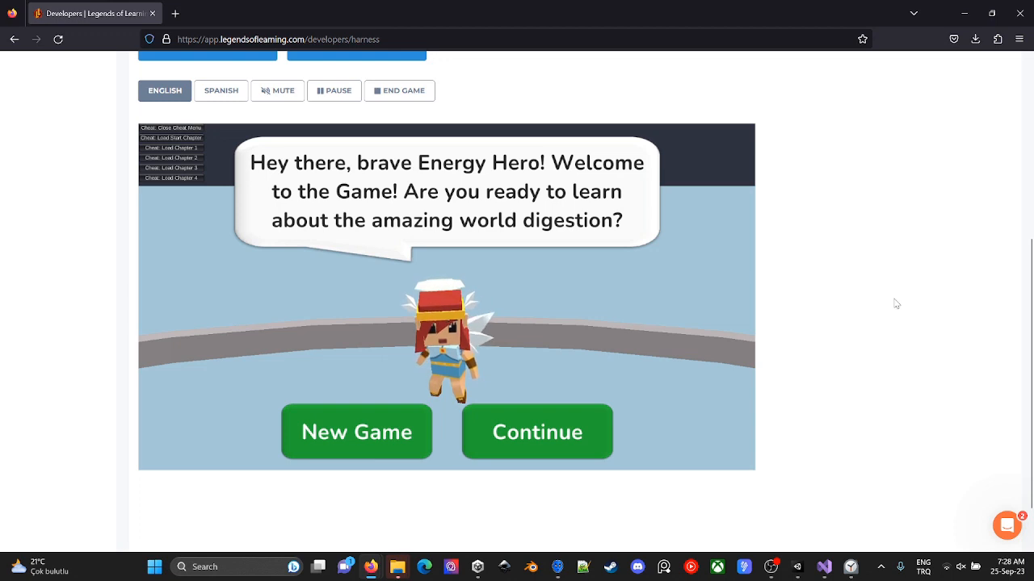
pyautogui.click(382, 436)
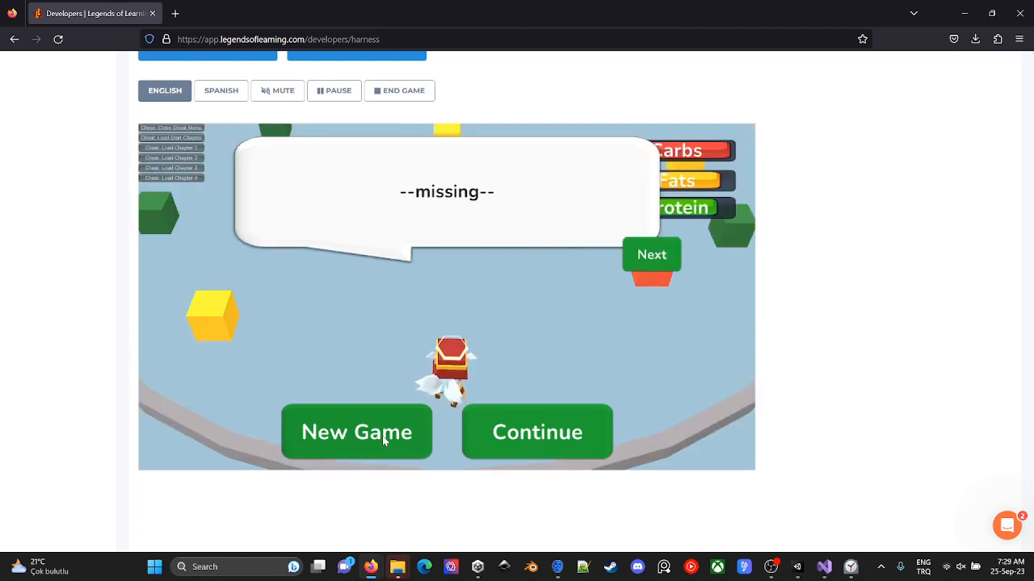
pyautogui.click(653, 257)
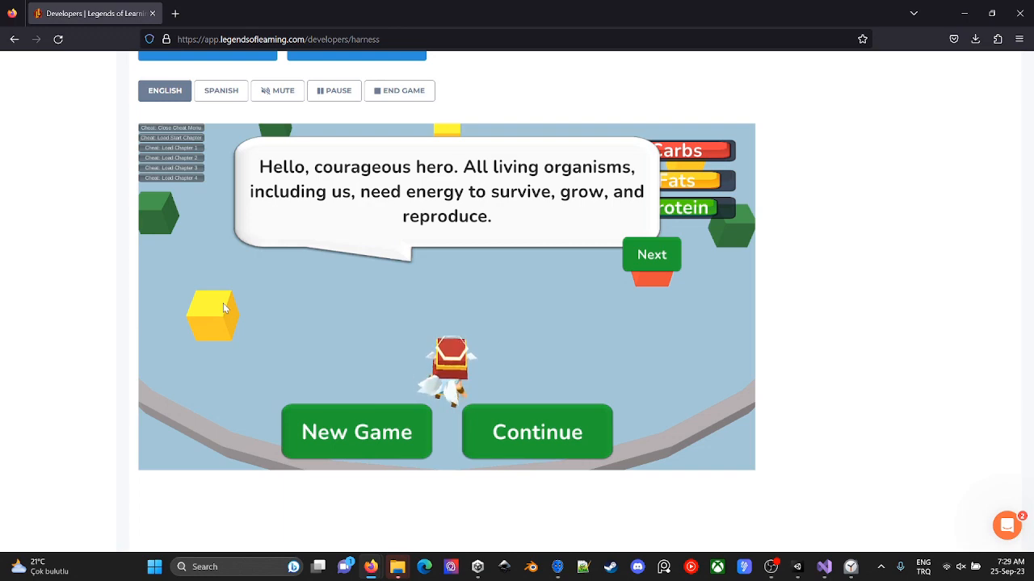
# - Examine the console errors raised by starting a new game and loading chapters, then close the developer tools
pyautogui.press('F12')
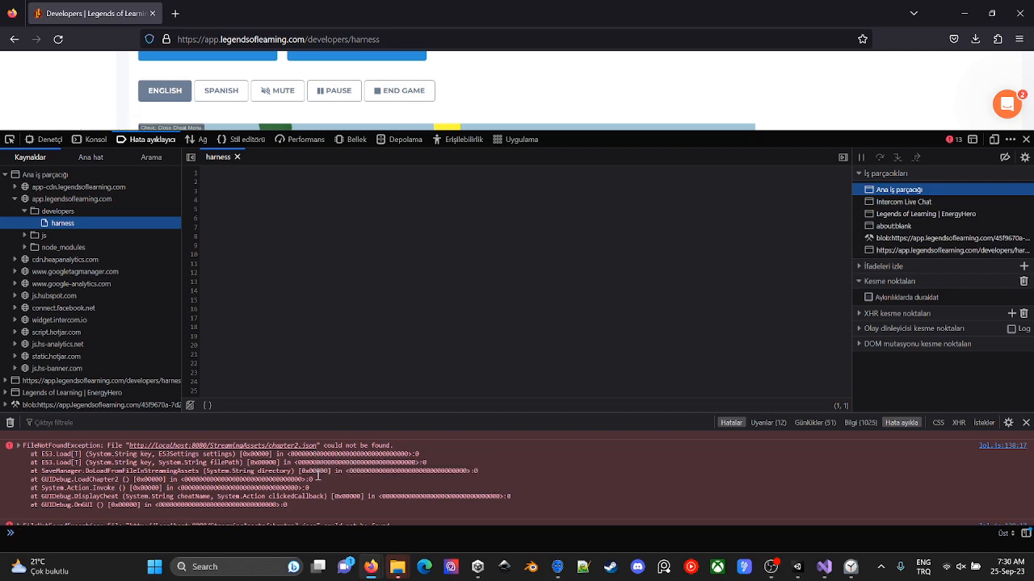
pyautogui.scroll(2, 318, 476)
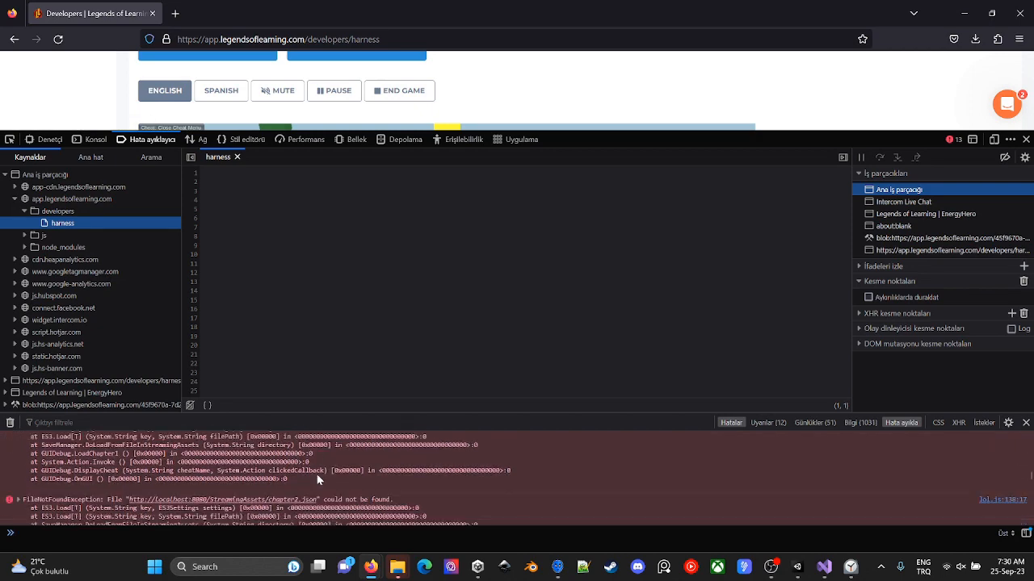
pyautogui.scroll(-3, 318, 478)
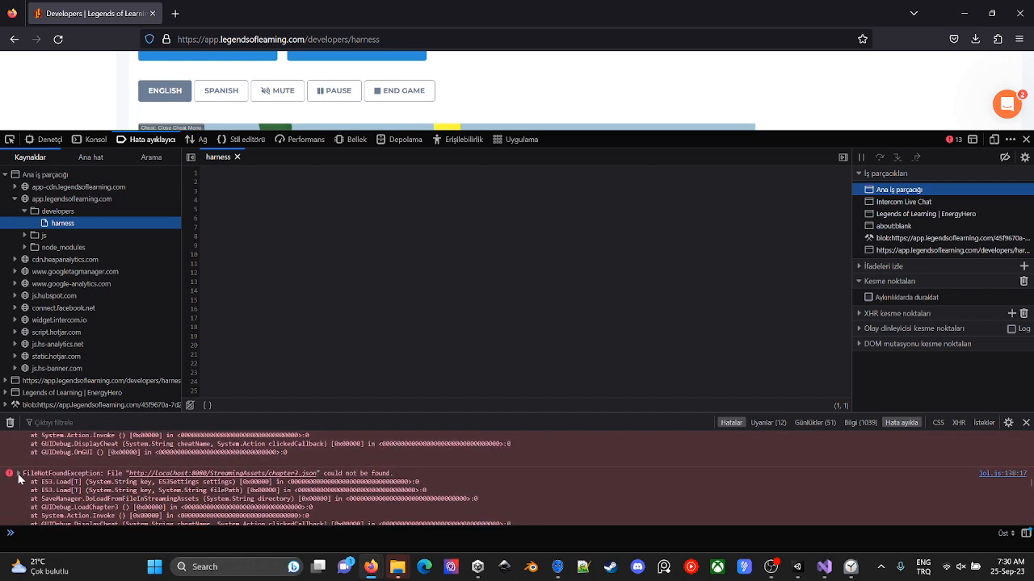
pyautogui.scroll(-1, 18, 478)
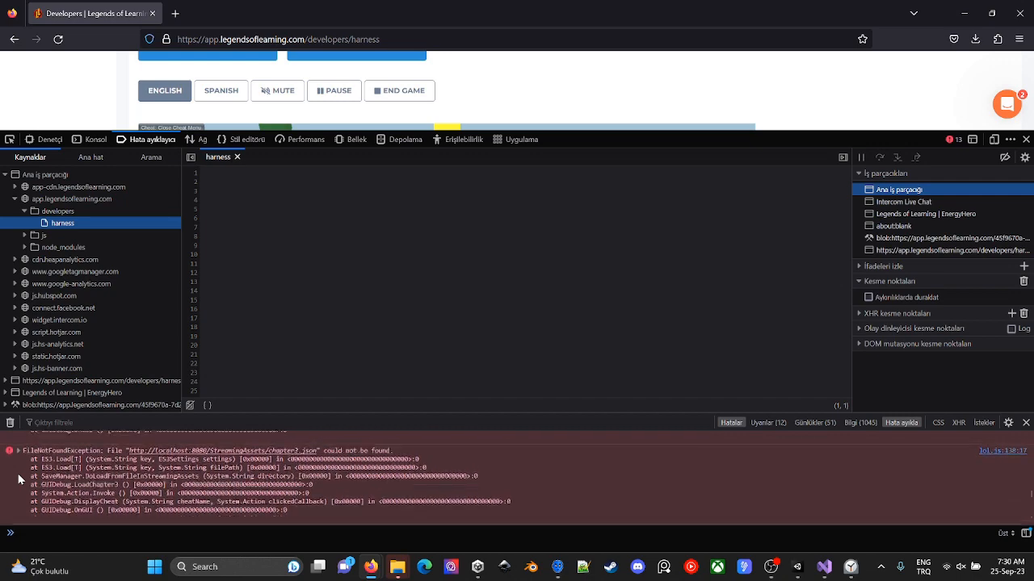
pyautogui.scroll(5, 18, 474)
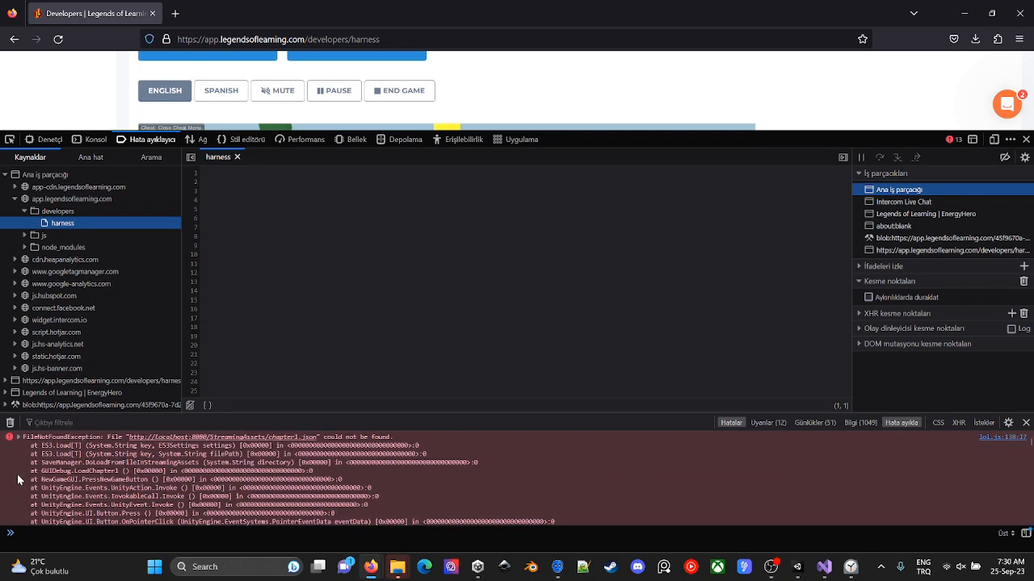
pyautogui.press('F12')
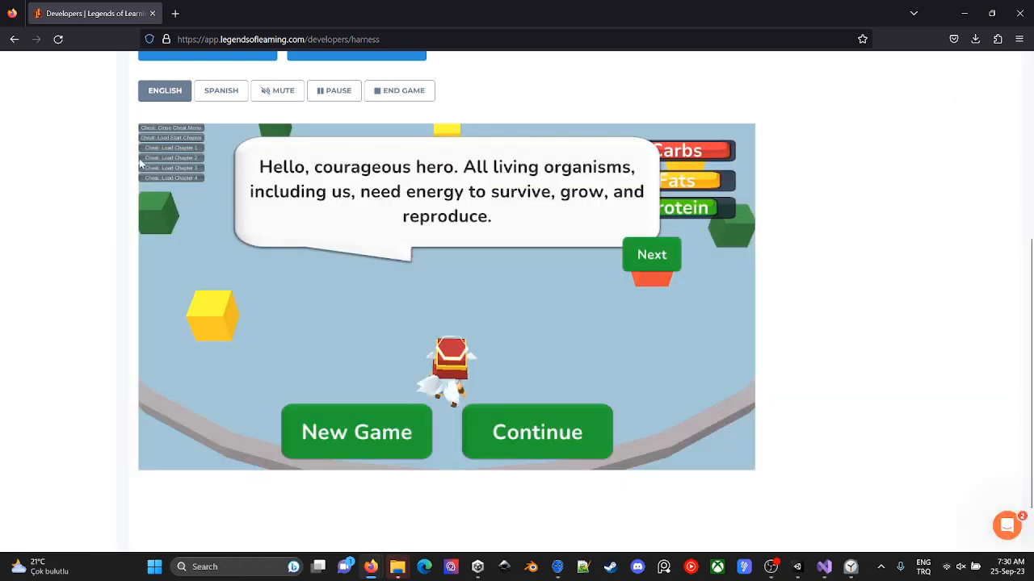
# - Unload the game from the harness, then switch to Unity and close the Build Settings window
pyautogui.scroll(5, 89, 158)
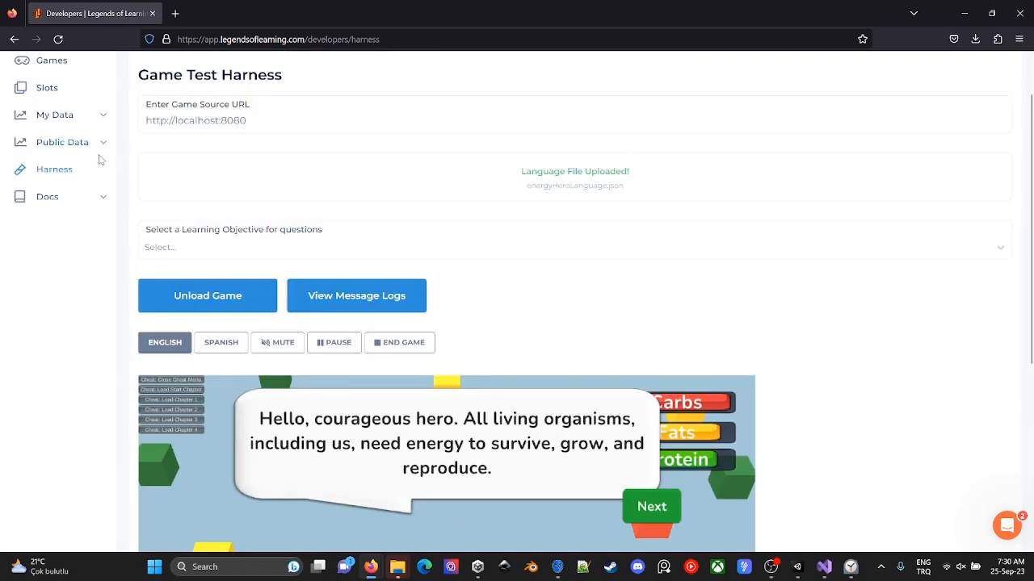
pyautogui.click(194, 295)
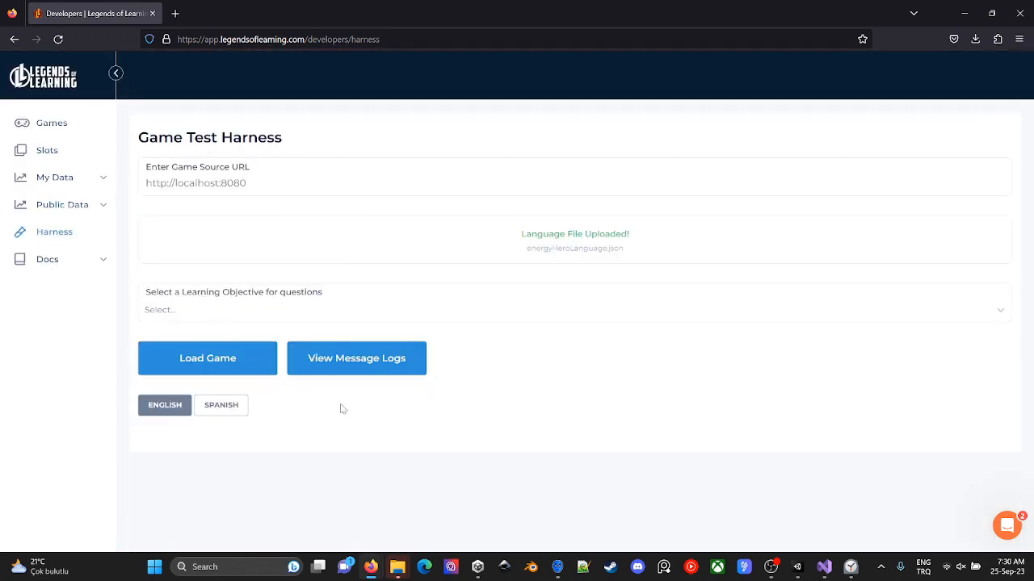
pyautogui.click(797, 567)
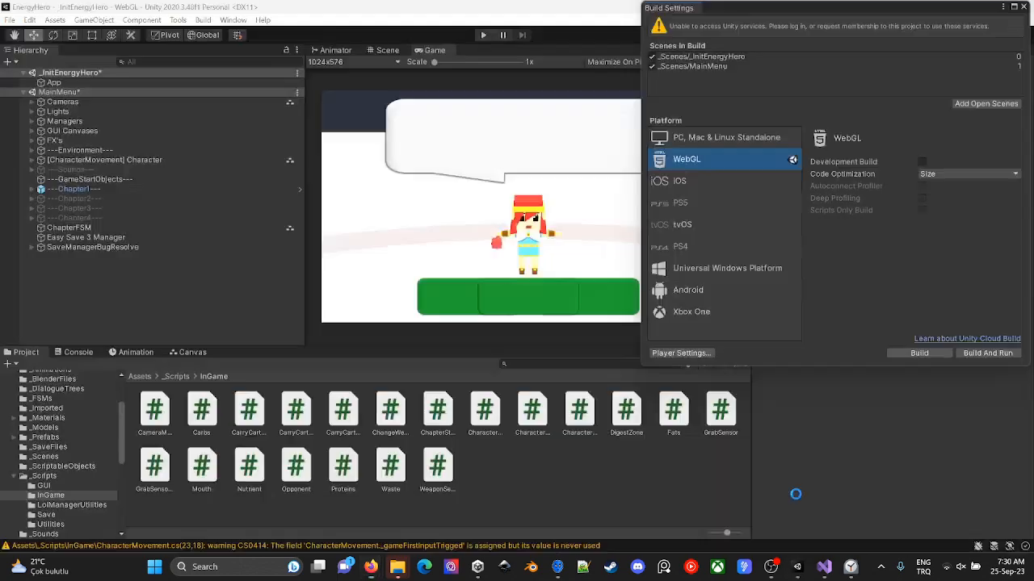
pyautogui.click(1026, 6)
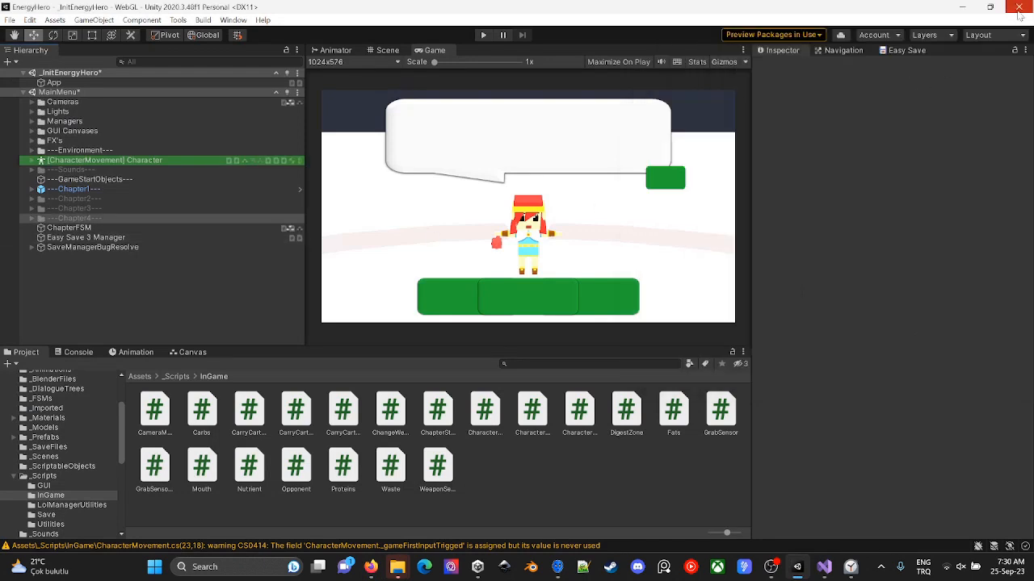
pyautogui.click(65, 488)
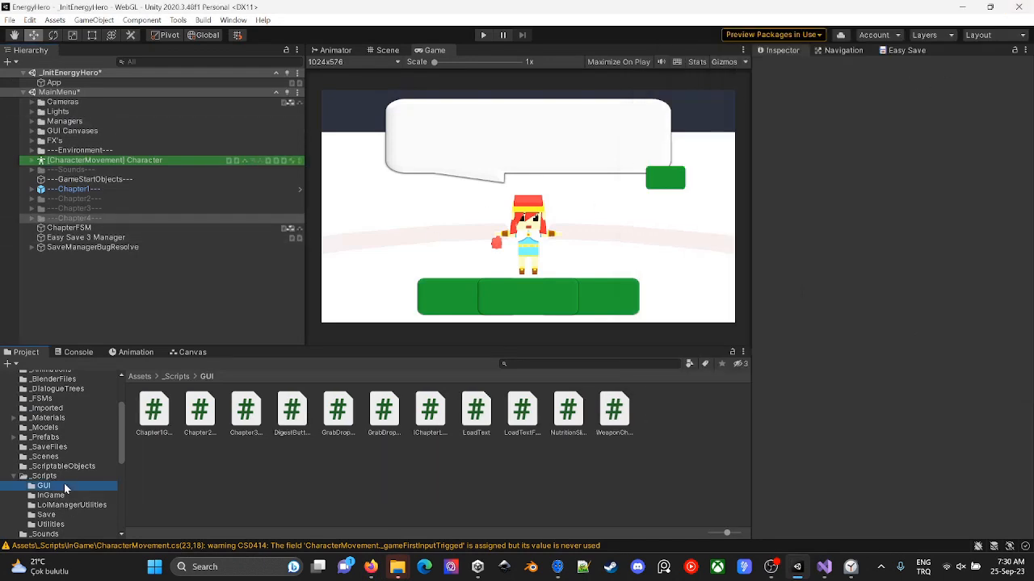
pyautogui.click(60, 467)
pyautogui.click(48, 409)
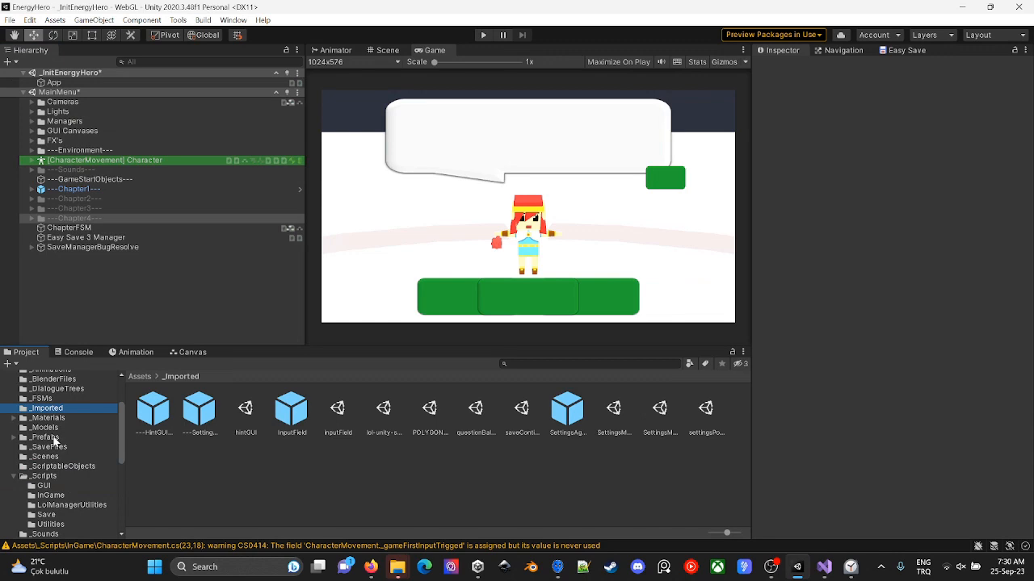
# - Unload the _InitEnergyHero scene and load it again alongside MainMenu
pyautogui.click(297, 74)
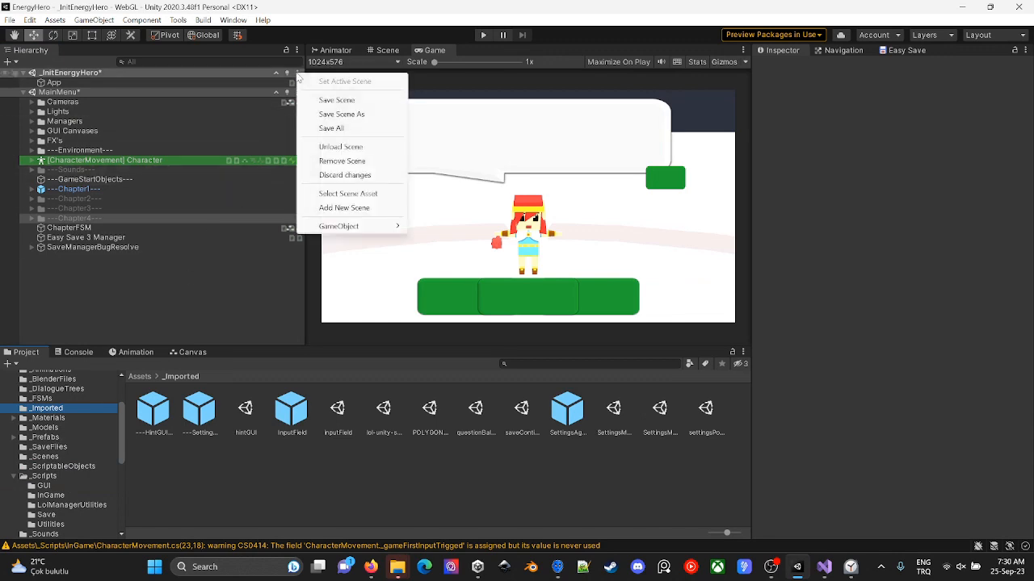
pyautogui.click(340, 148)
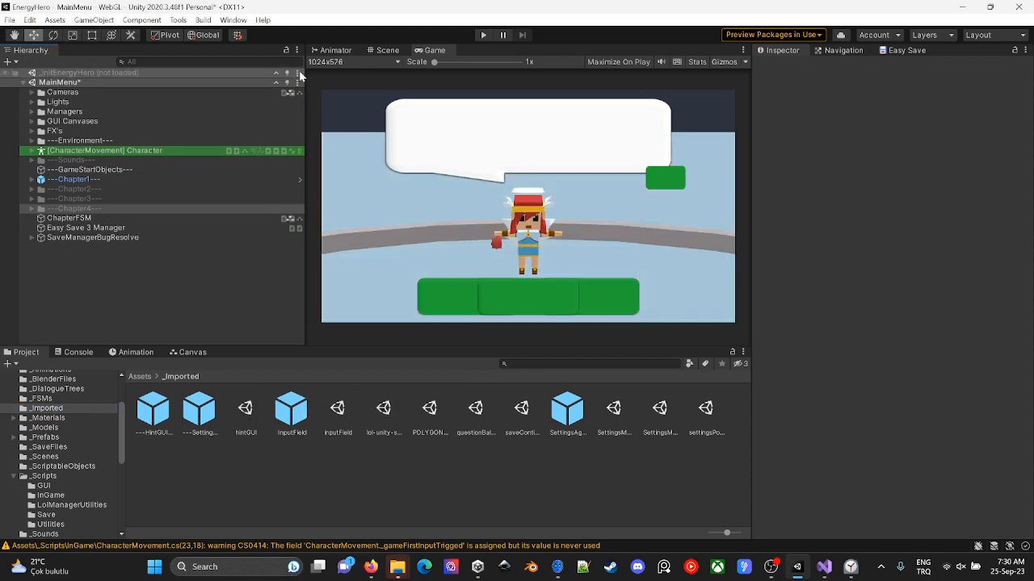
pyautogui.click(297, 92)
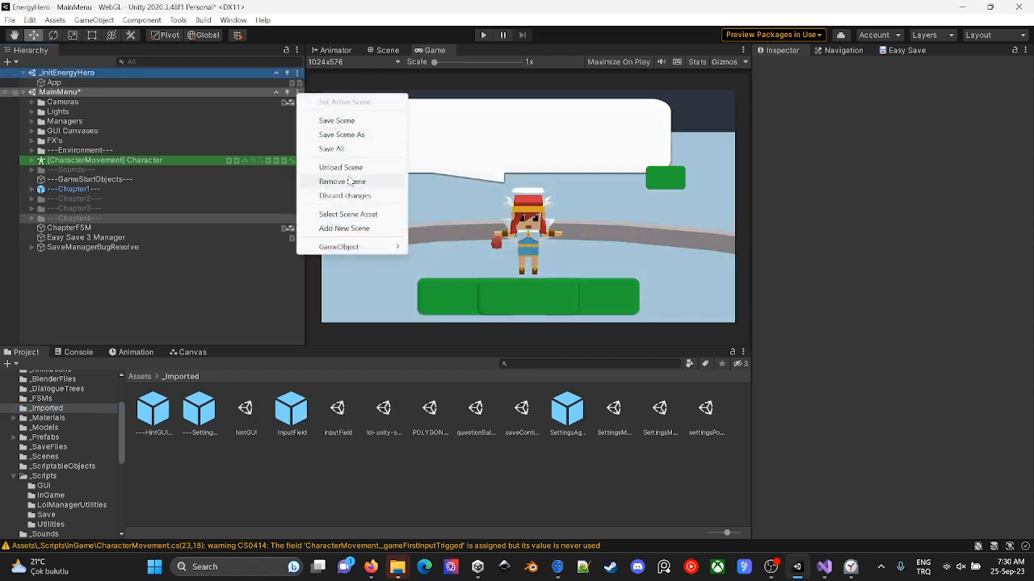
pyautogui.click(282, 516)
# - Browse the Unity project's asset folders and open StreamingAssets to check its contents
pyautogui.hotkey('alt', 'Tab')
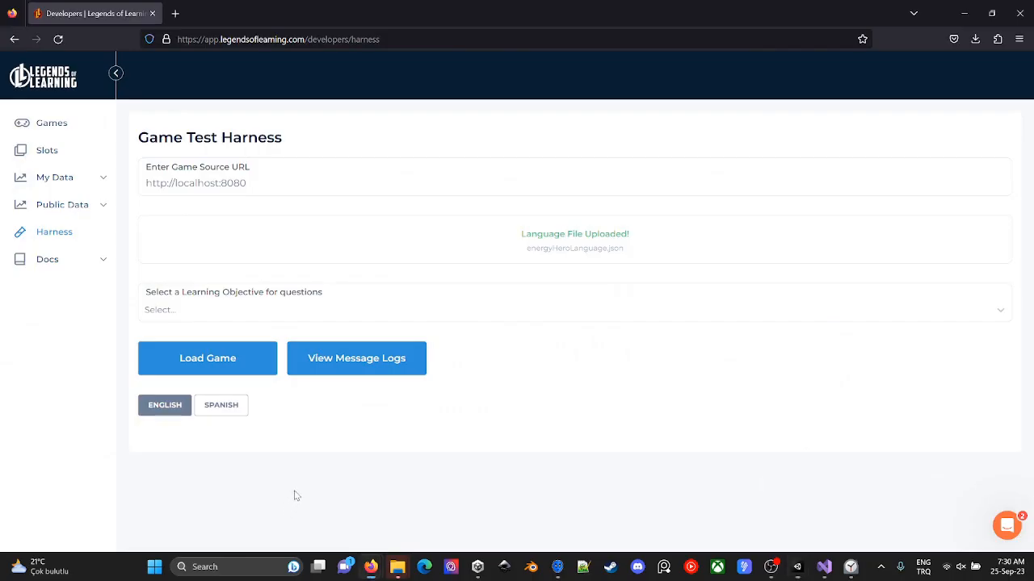
pyautogui.hotkey('alt', 'Tab')
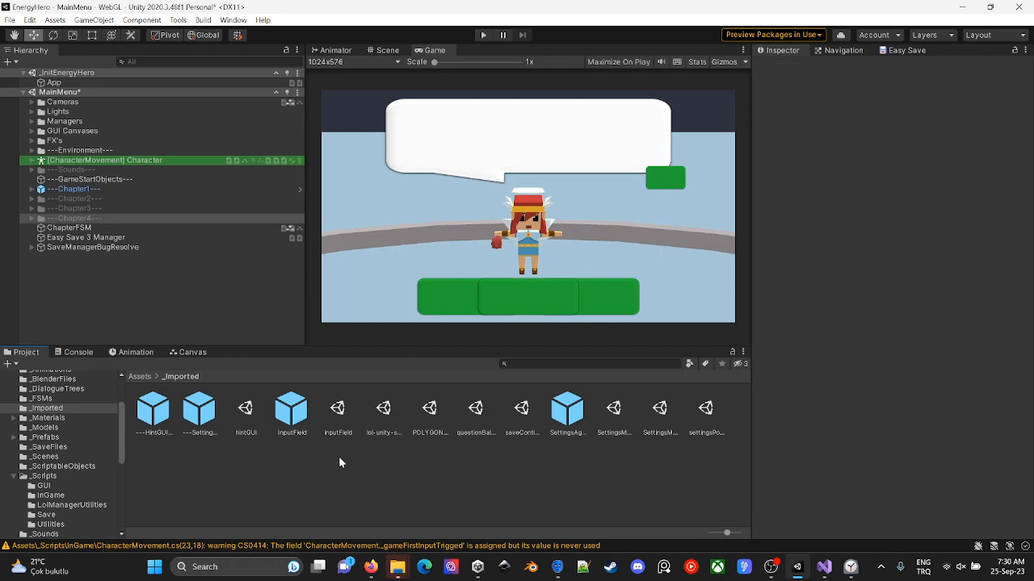
pyautogui.scroll(-5, 69, 462)
pyautogui.click(71, 402)
pyautogui.scroll(3, 73, 407)
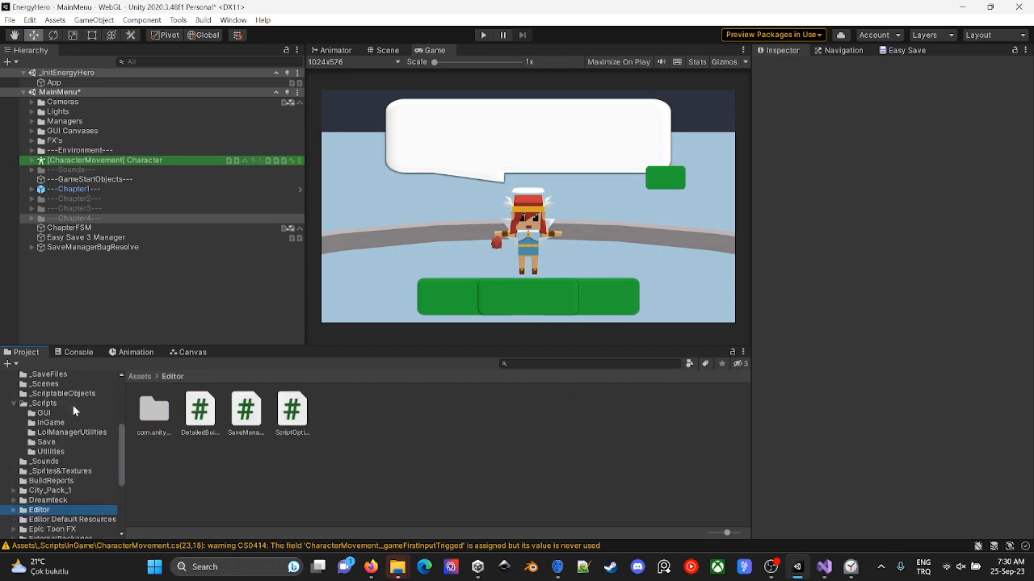
pyautogui.click(69, 434)
pyautogui.click(70, 404)
pyautogui.scroll(-3, 68, 408)
pyautogui.click(66, 527)
pyautogui.click(69, 517)
pyautogui.click(70, 528)
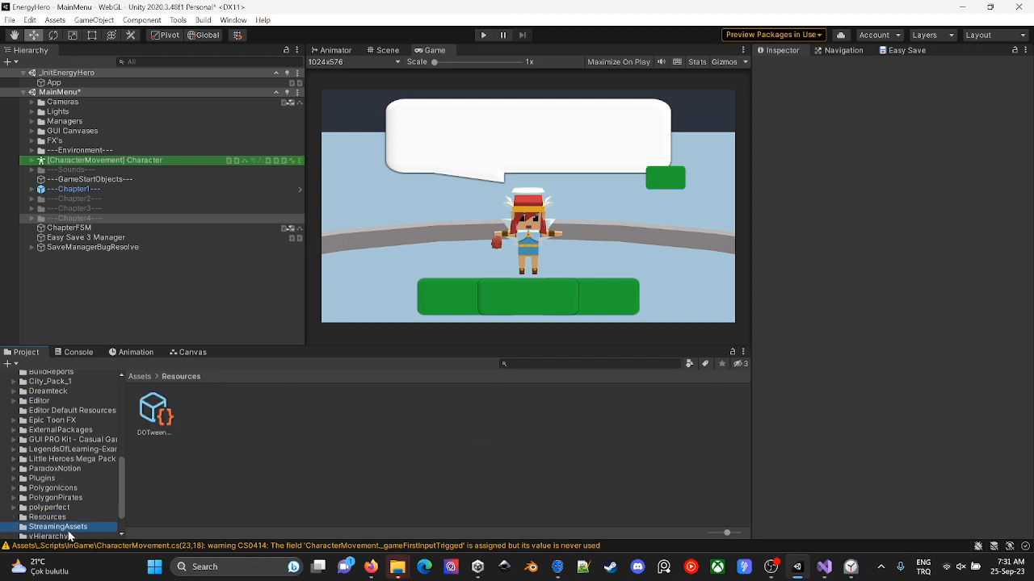
# - Check the chapter, language and lol_spec JSON files in StreamingAssets against the language file uploaded in the harness, then return to Unity
pyautogui.click(339, 414)
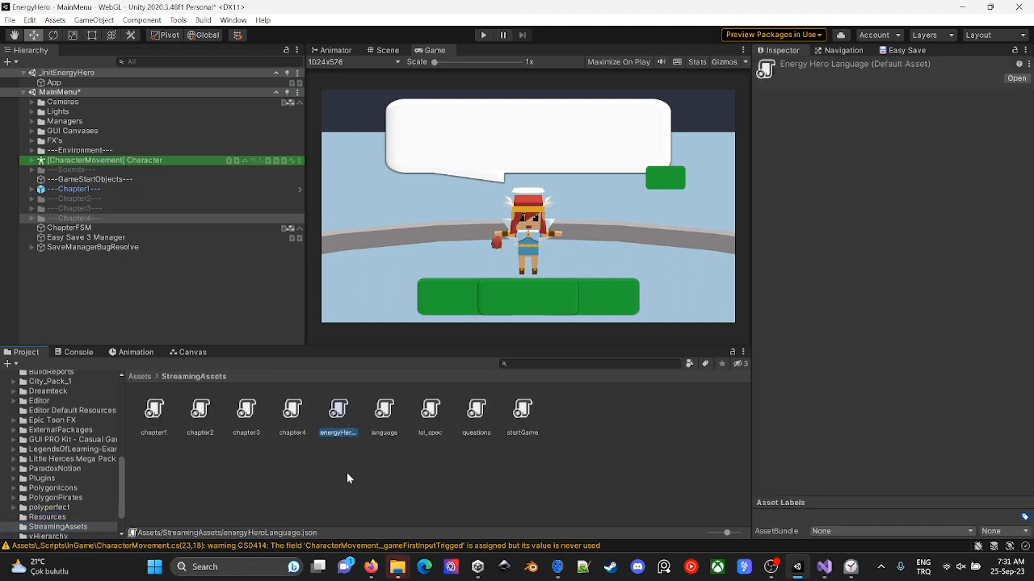
pyautogui.click(292, 412)
pyautogui.click(243, 412)
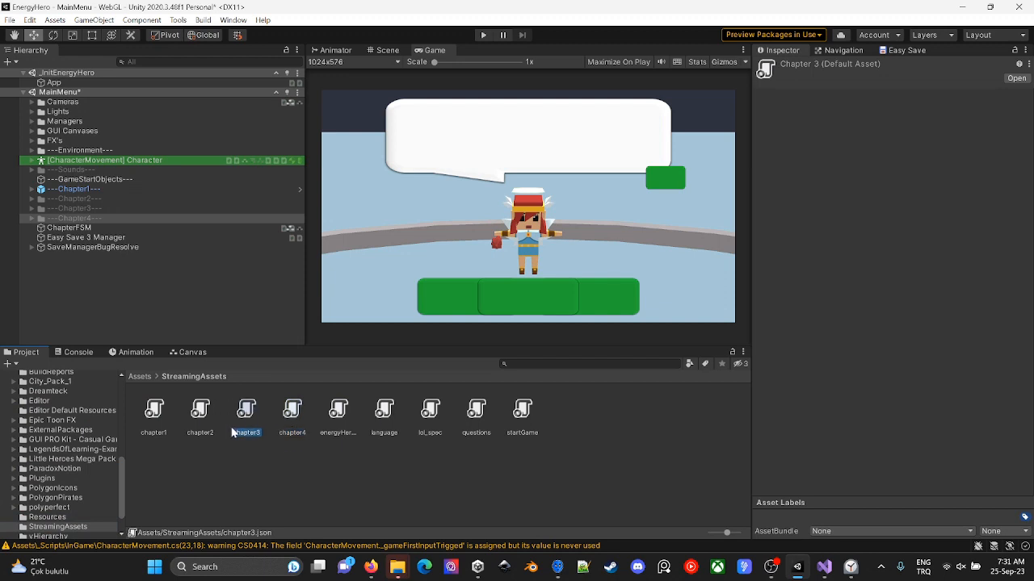
pyautogui.click(206, 424)
pyautogui.click(254, 424)
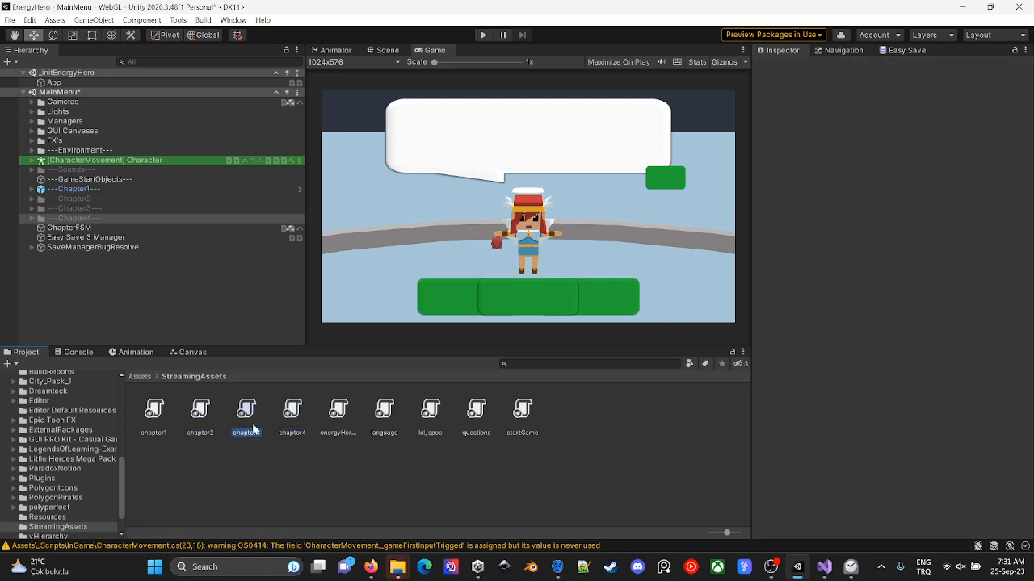
pyautogui.click(338, 416)
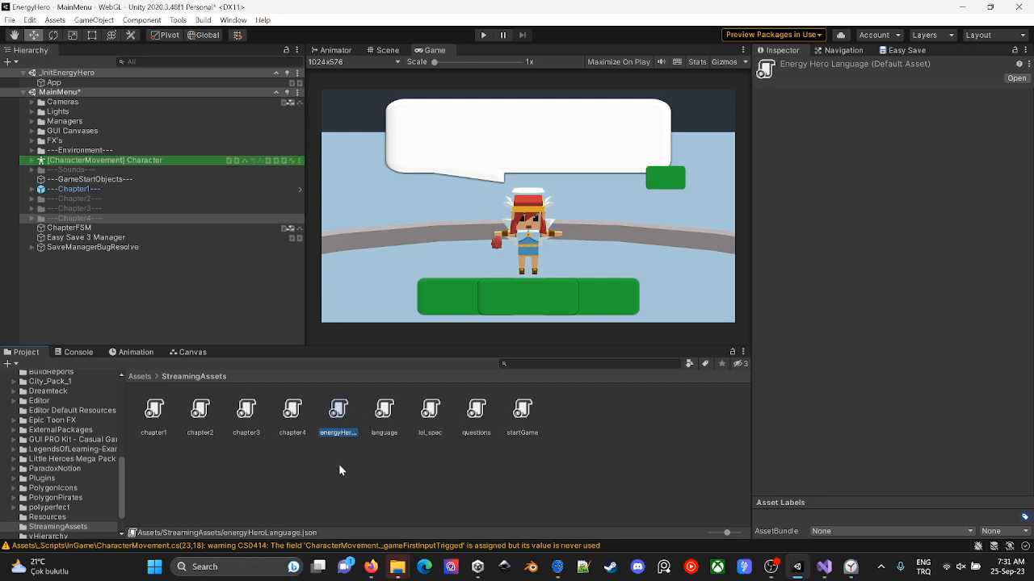
pyautogui.click(384, 420)
pyautogui.click(356, 424)
pyautogui.click(388, 415)
pyautogui.click(332, 423)
pyautogui.click(296, 420)
pyautogui.click(376, 422)
pyautogui.click(436, 420)
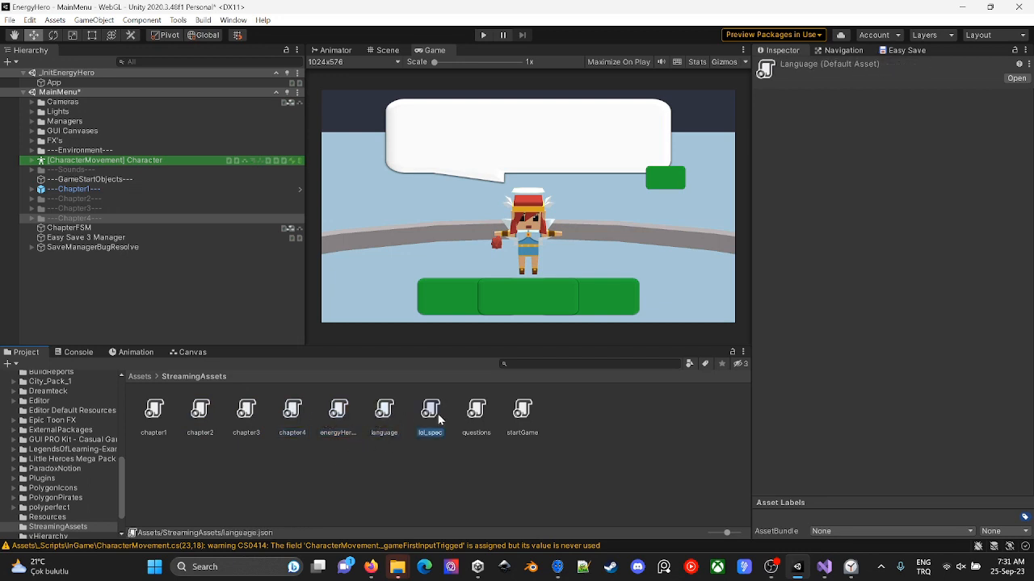
pyautogui.hotkey('alt', 'Tab')
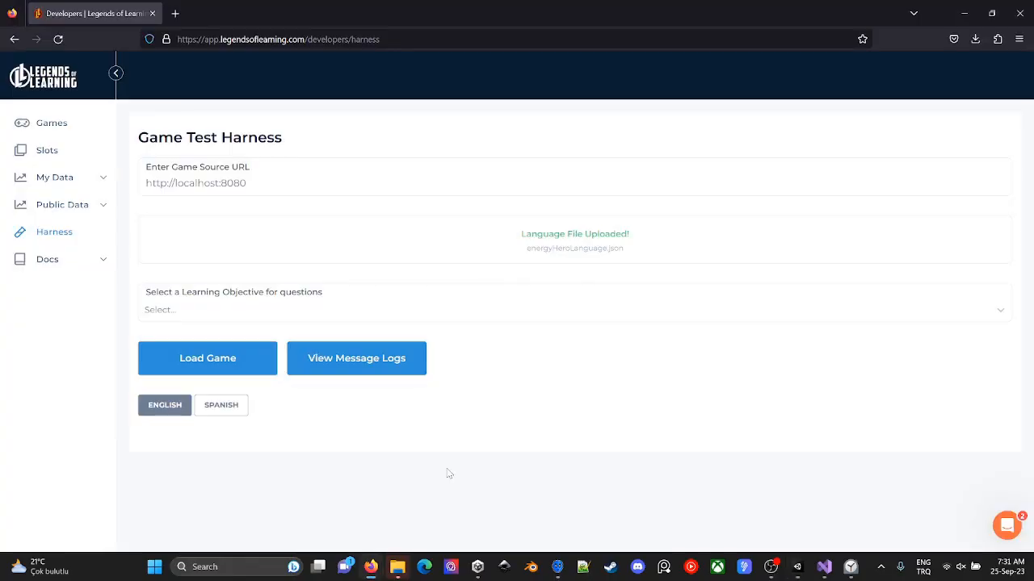
pyautogui.hotkey('alt', 'Tab')
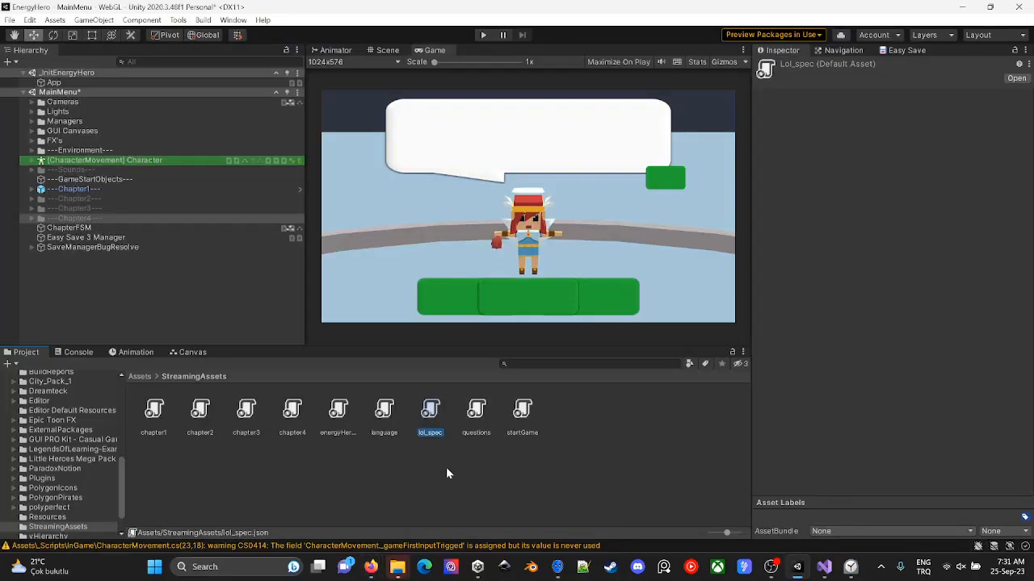
# - Search the project assets for "todo" and open the TODOList text file in Visual Studio
pyautogui.scroll(3, 76, 409)
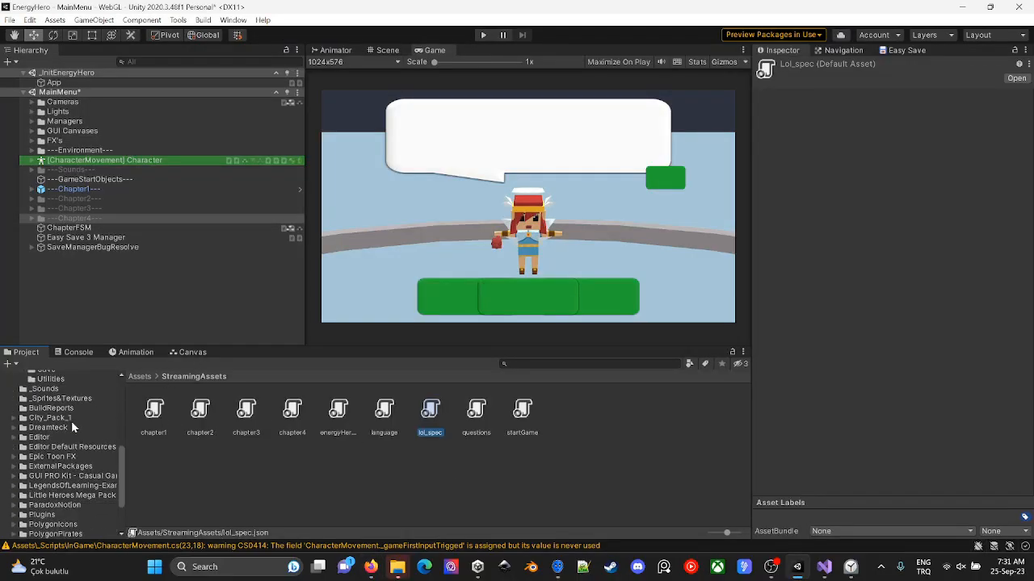
pyautogui.scroll(3, 71, 421)
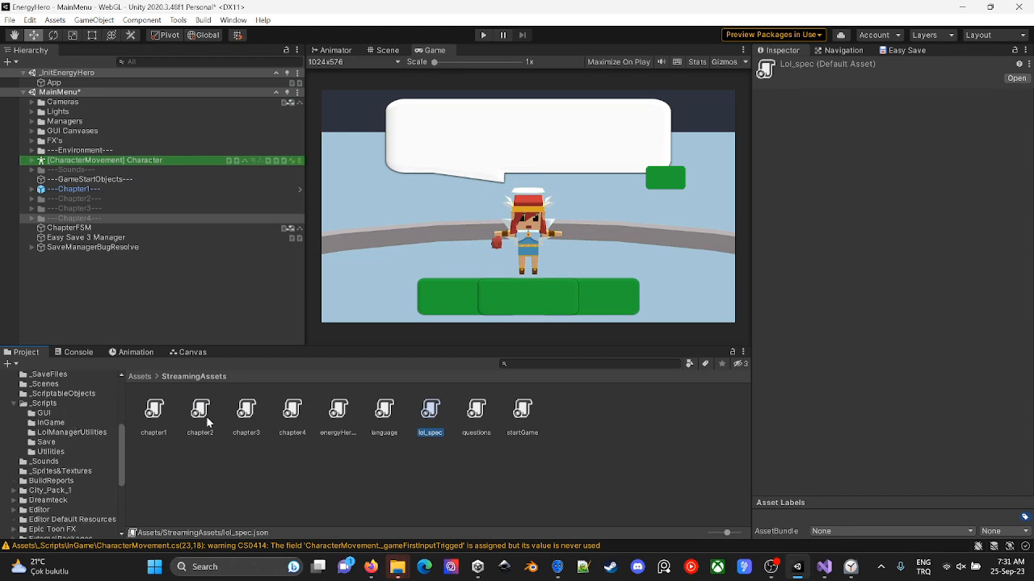
pyautogui.click(518, 365)
pyautogui.write('todo')
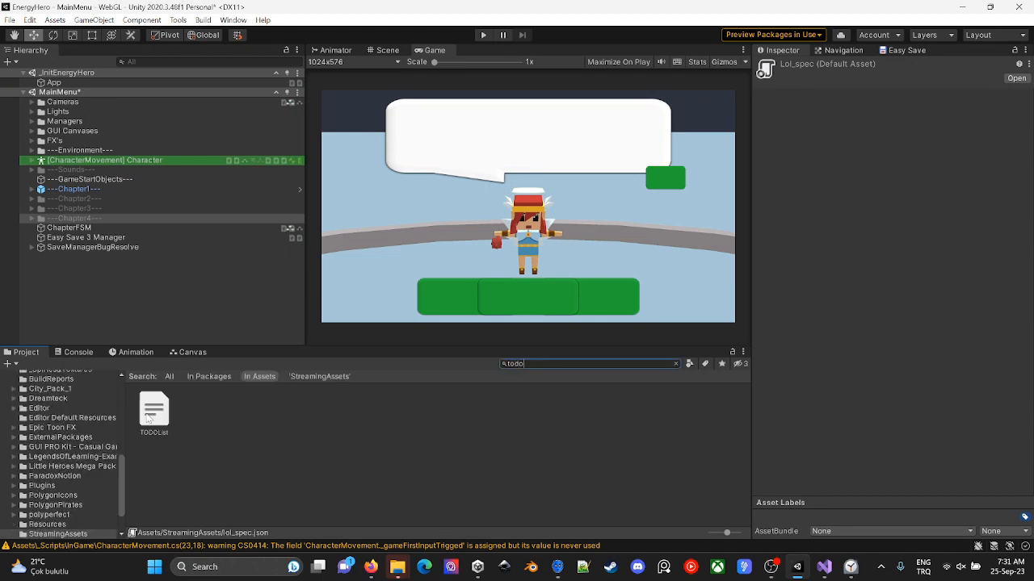
pyautogui.click(150, 413)
pyautogui.doubleClick(148, 416)
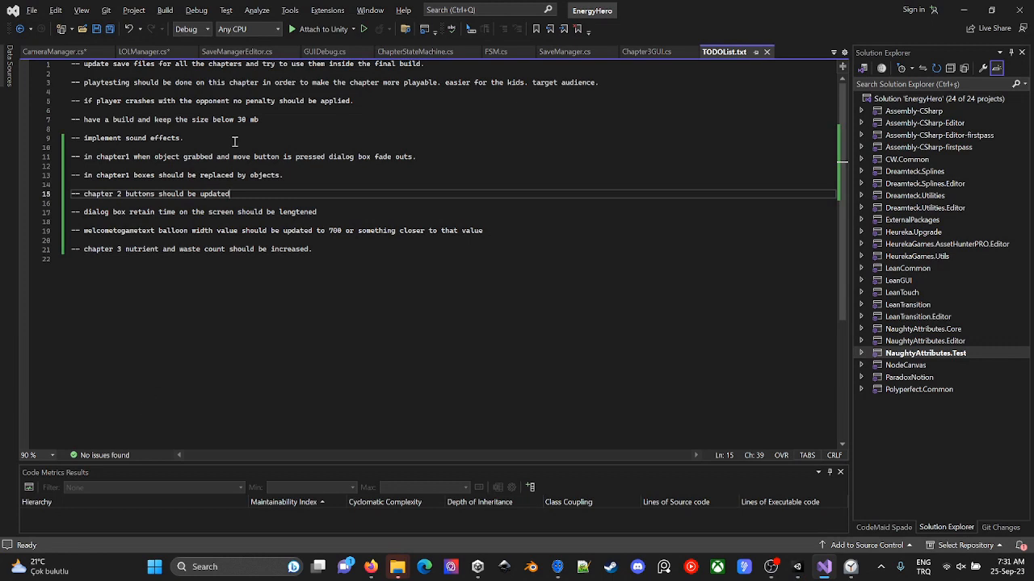
# - Review the TODOList entries, covering save files, sound effects, chapter fixes and the 30 mb build size limit
pyautogui.click(124, 65)
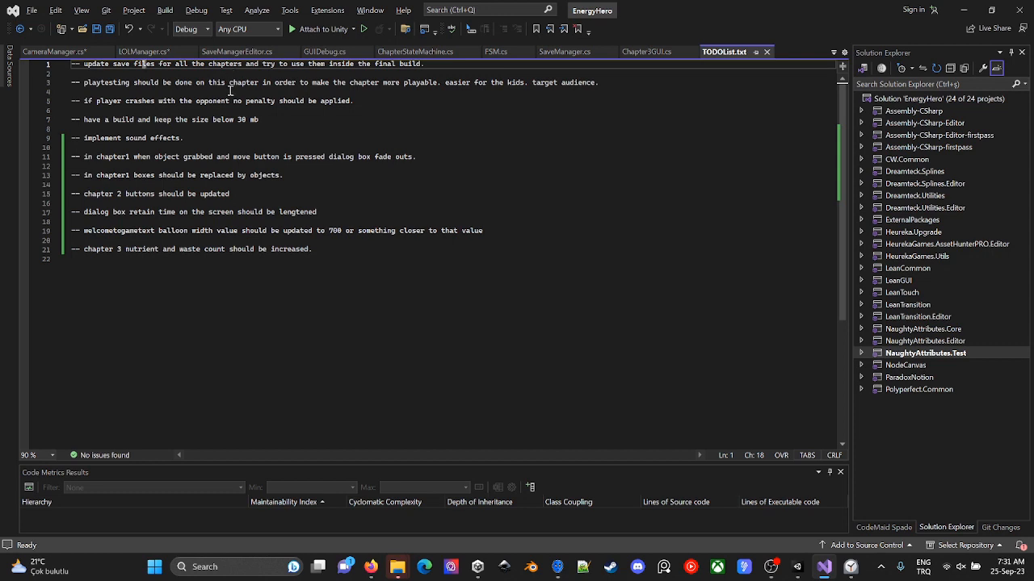
pyautogui.press('Insert')
pyautogui.click(507, 65)
pyautogui.moveTo(446, 64); pyautogui.dragTo(71, 65)
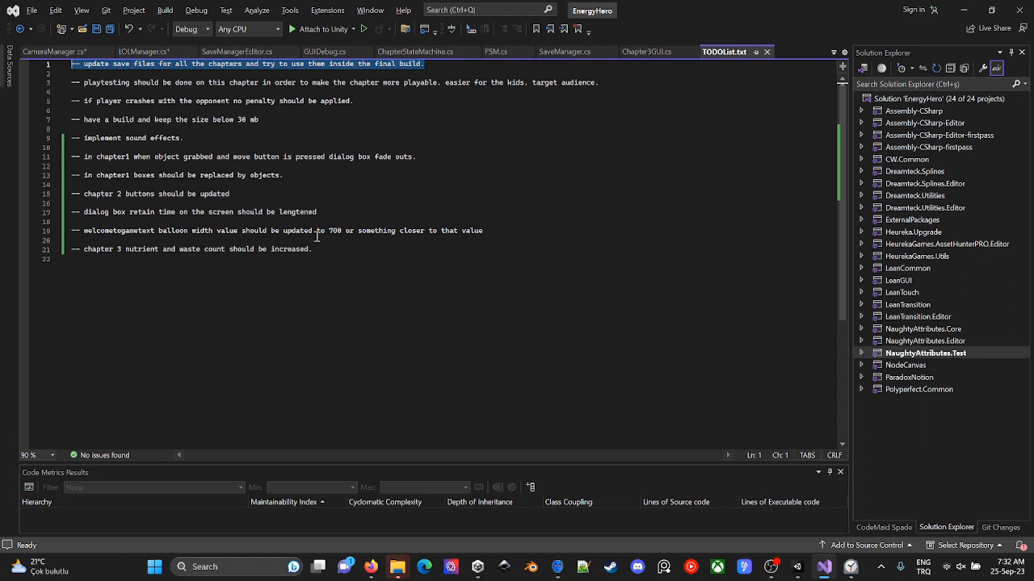
pyautogui.moveTo(313, 250); pyautogui.dragTo(54, 188)
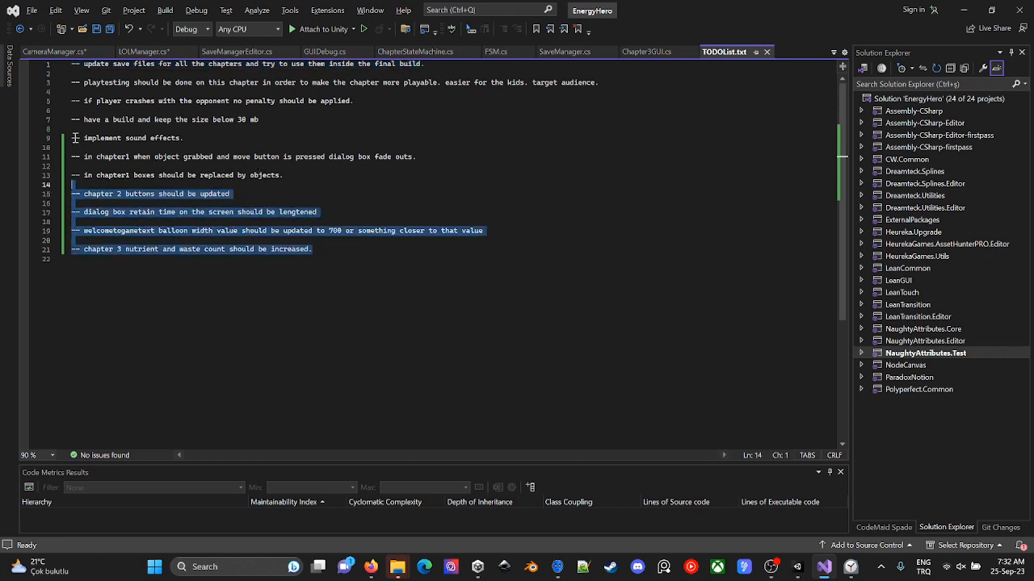
pyautogui.moveTo(71, 138); pyautogui.dragTo(331, 251)
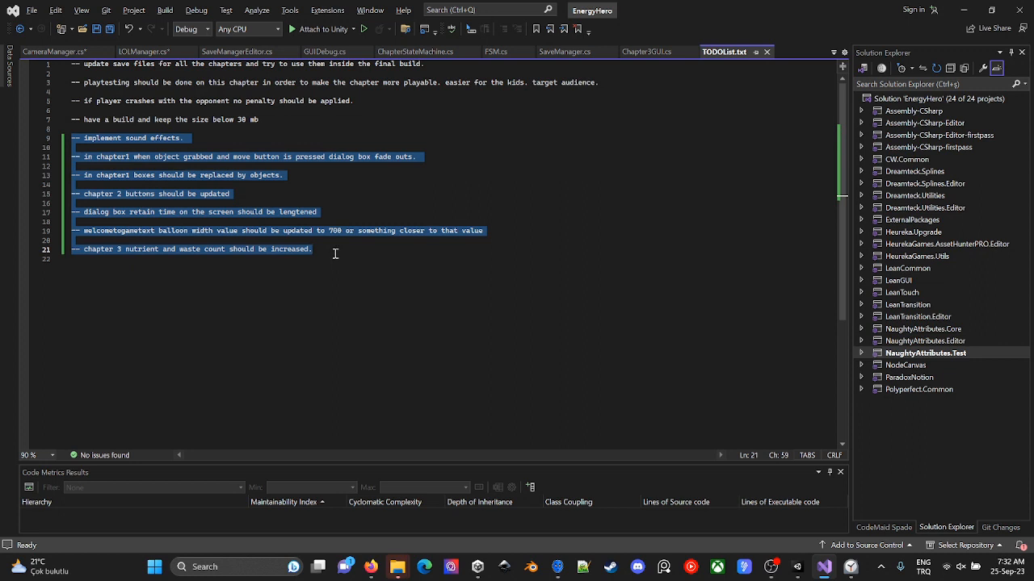
pyautogui.moveTo(335, 253); pyautogui.dragTo(50, 121)
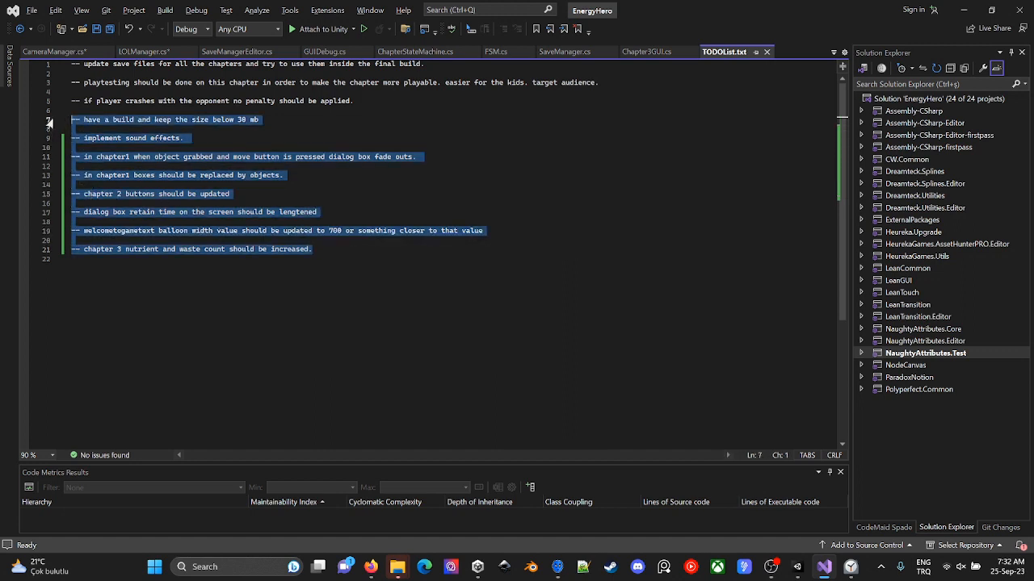
pyautogui.click(307, 140)
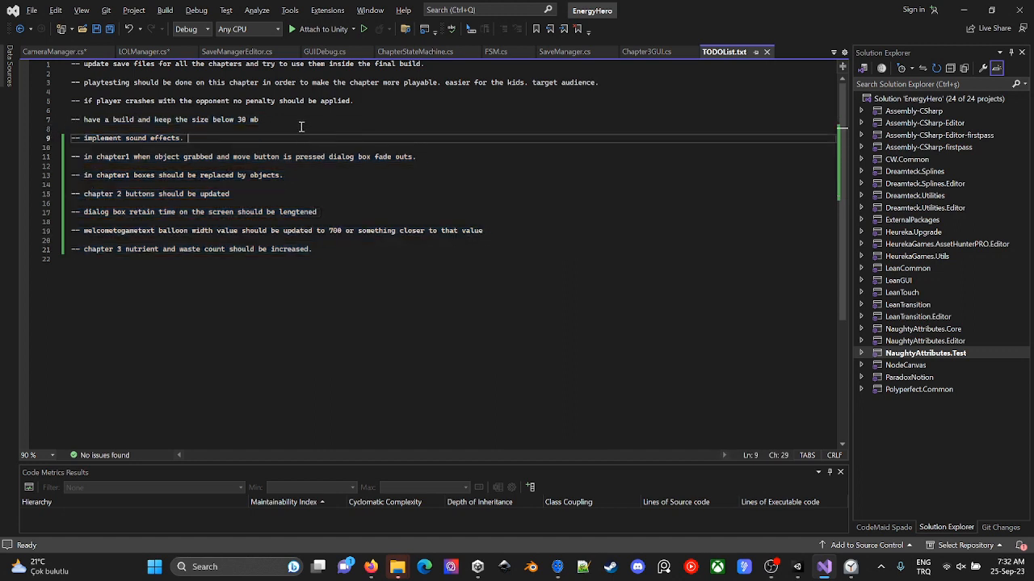
pyautogui.click(298, 121)
pyautogui.moveTo(234, 121); pyautogui.dragTo(212, 123)
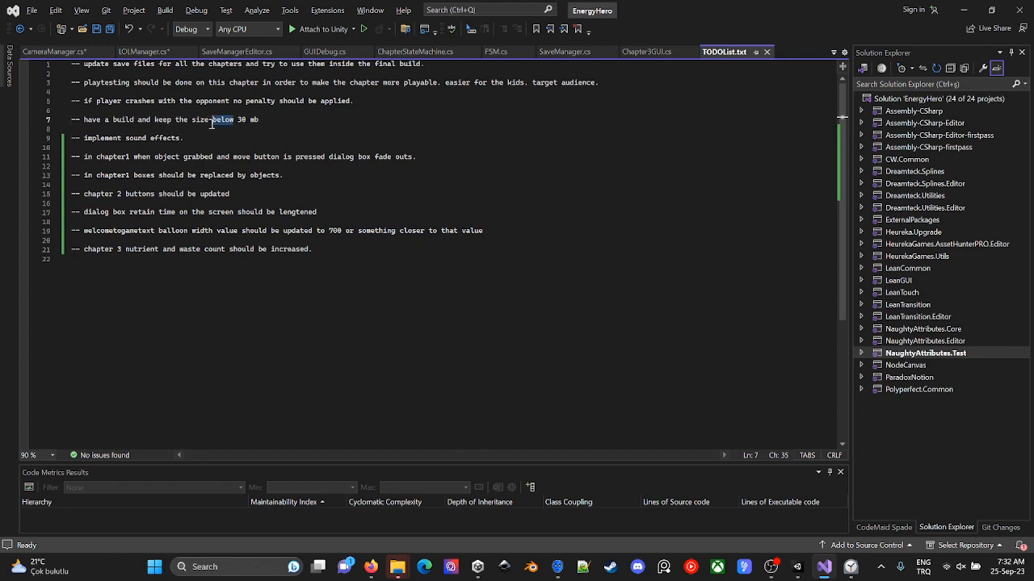
# - Switch to File Explorer, go up to the Builds folder and check the size of 250923EditorOnlyRemoved in its properties
pyautogui.hotkey('alt', 'Tab')
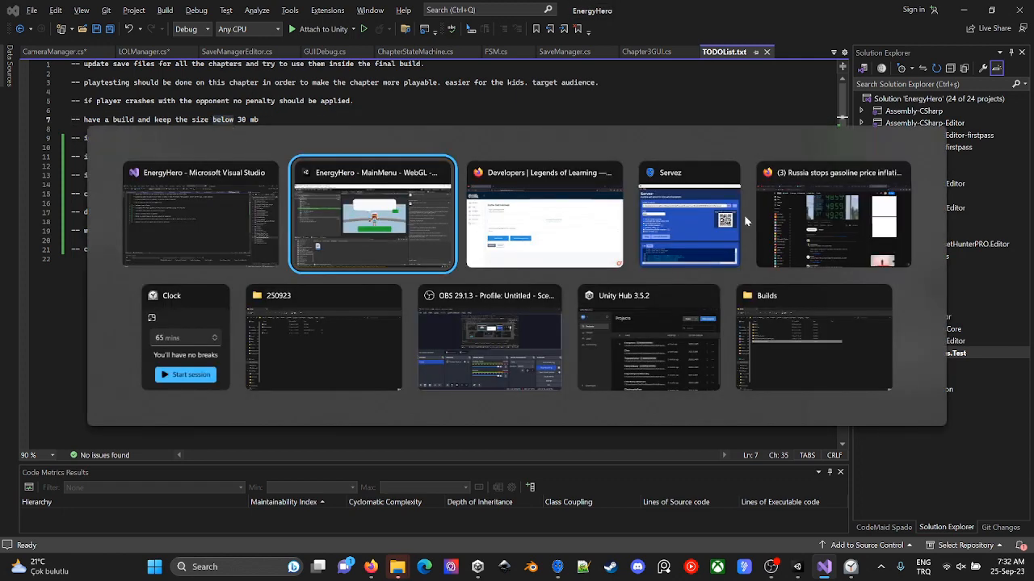
pyautogui.click(348, 367)
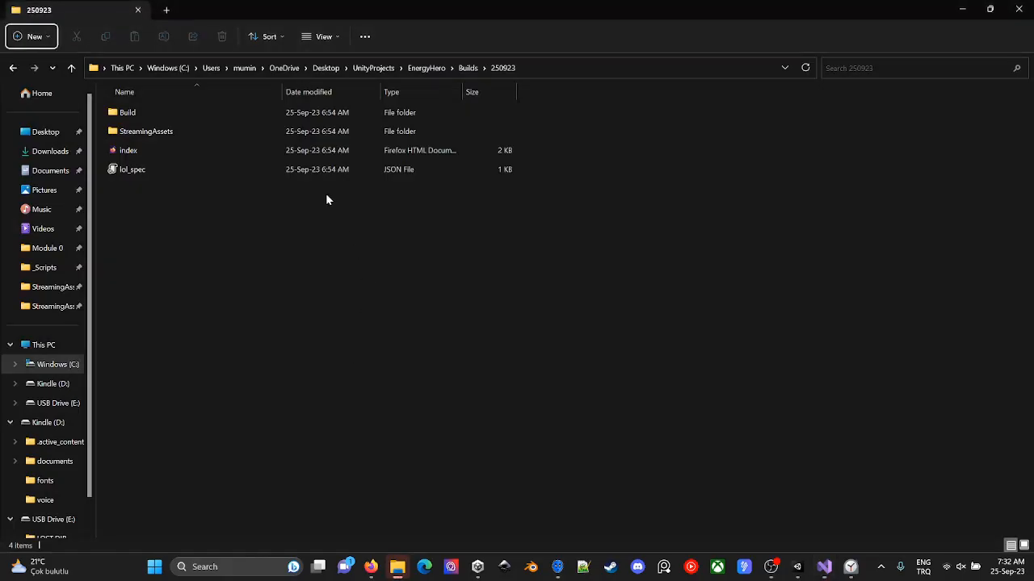
pyautogui.click(465, 69)
pyautogui.click(274, 192)
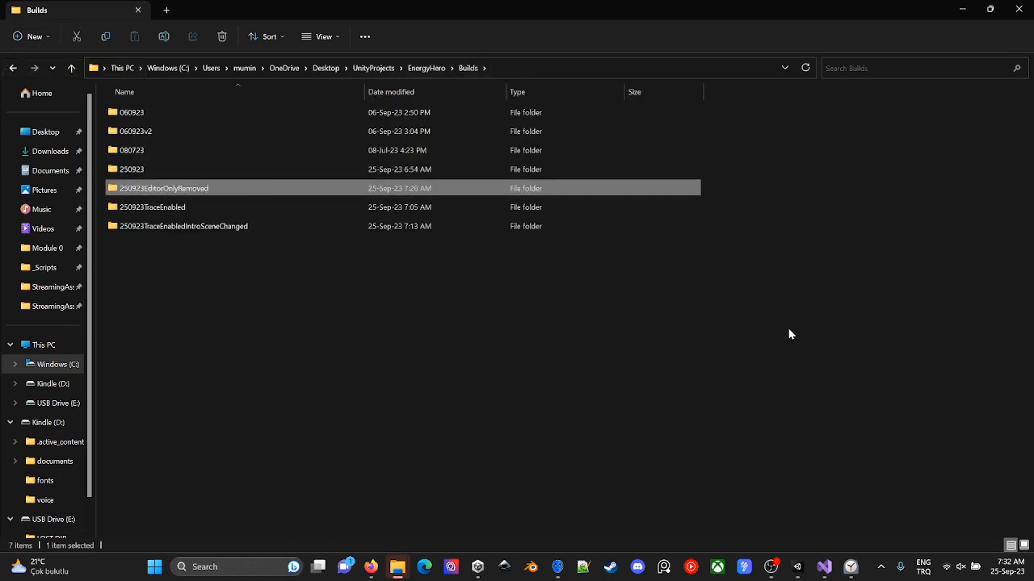
pyautogui.hotkey('alt', 'Return')
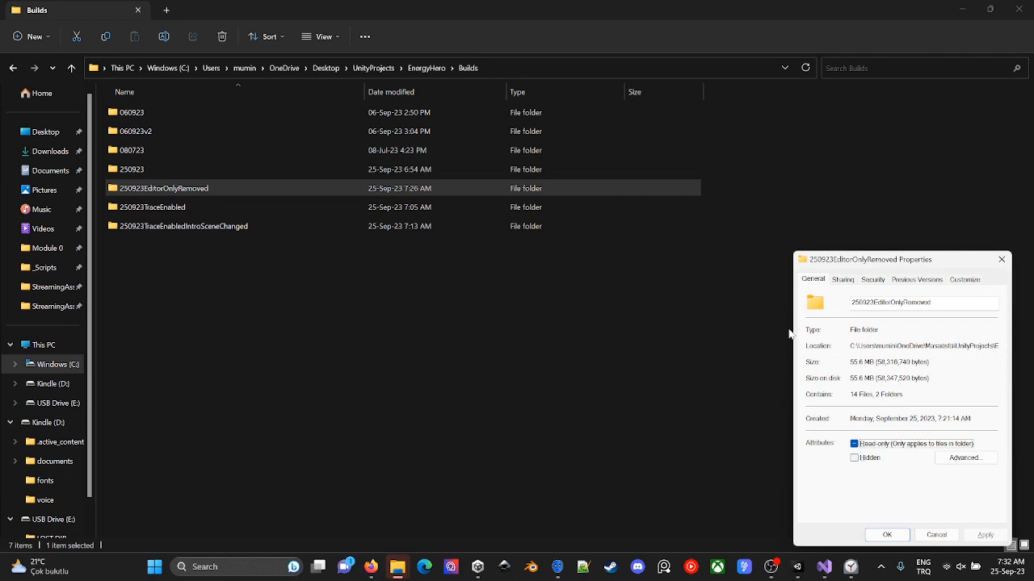
pyautogui.press('Escape')
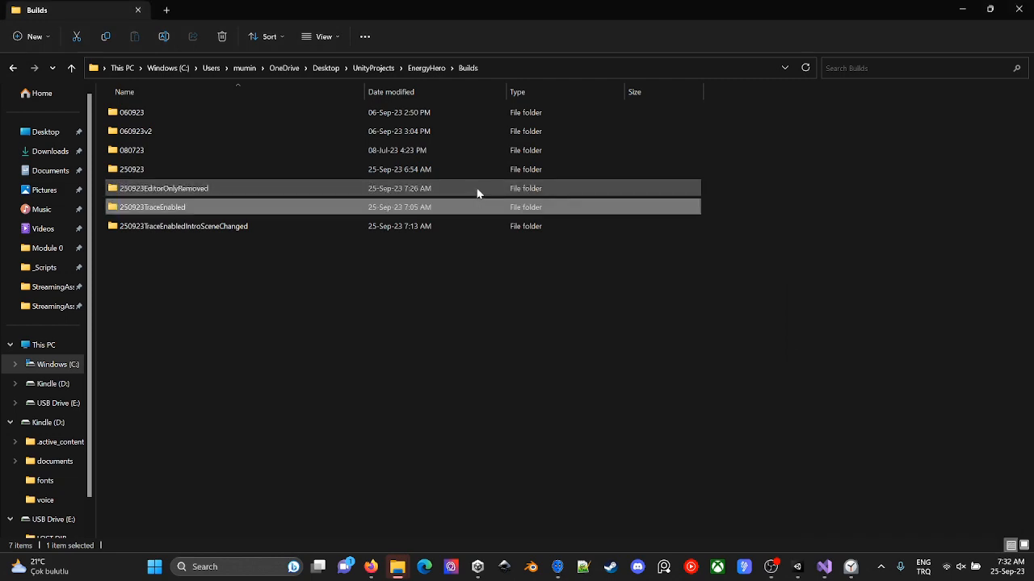
# - Switch back to Unity and open the Editor log from the Console
pyautogui.hotkey('alt', 'Tab')
pyautogui.hotkey('alt', 'Tab')
pyautogui.press('Tab')
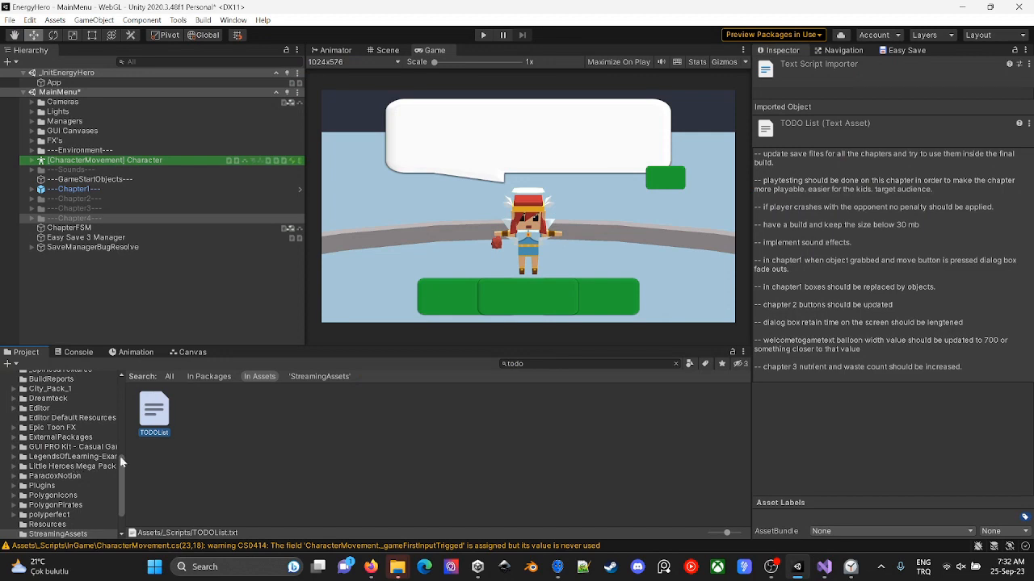
pyautogui.click(743, 353)
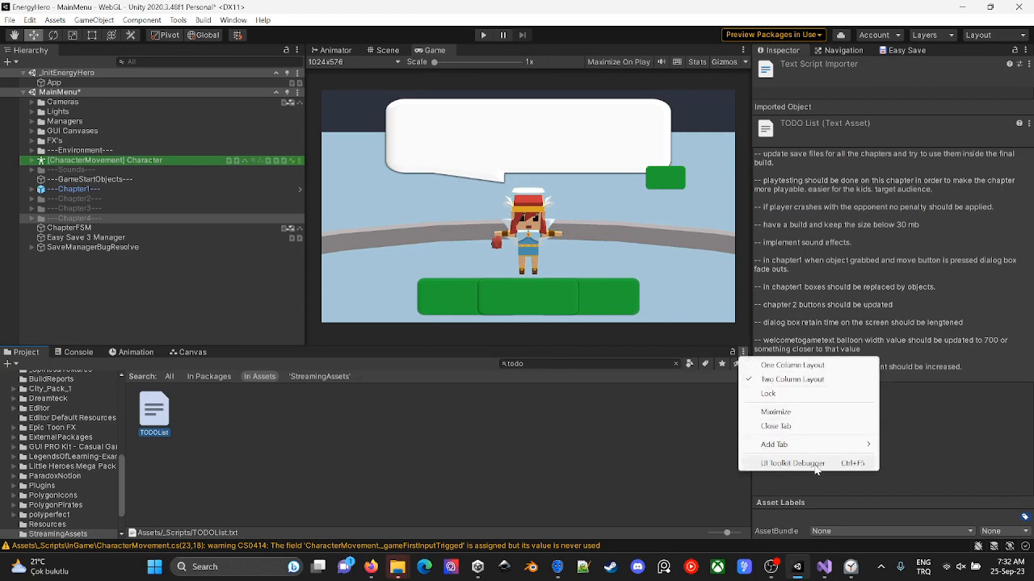
pyautogui.click(636, 478)
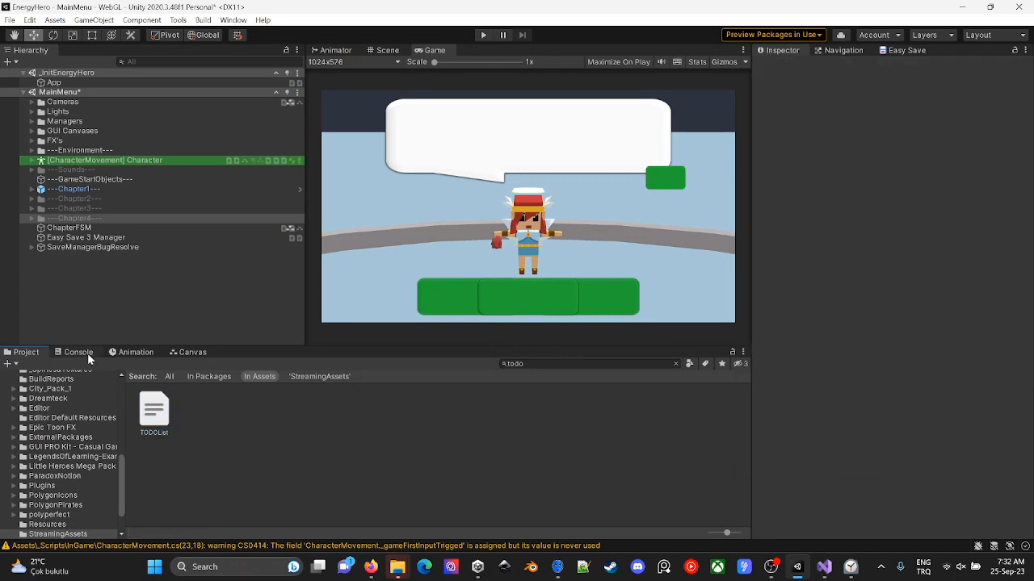
pyautogui.click(77, 352)
pyautogui.click(742, 353)
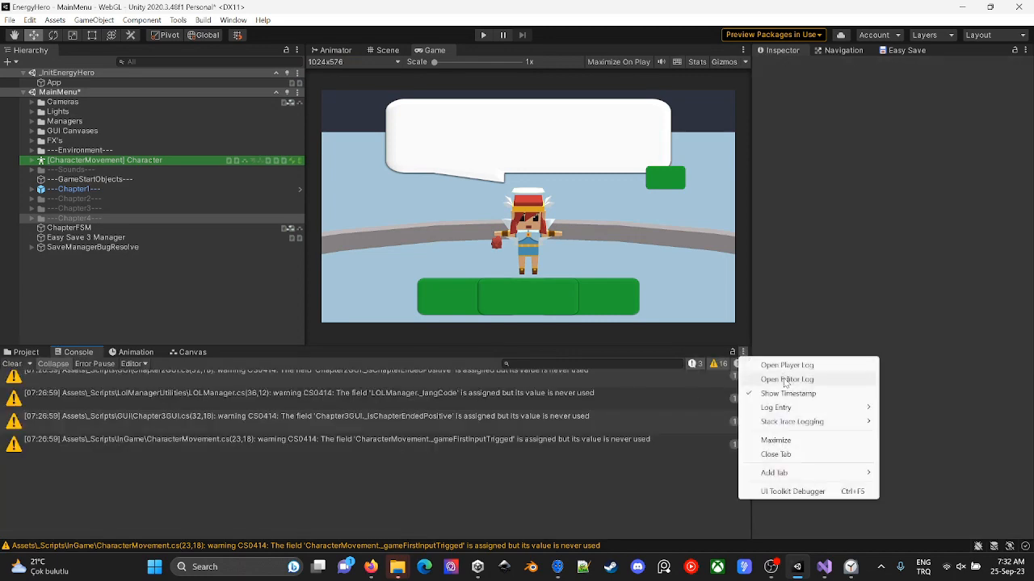
pyautogui.click(784, 378)
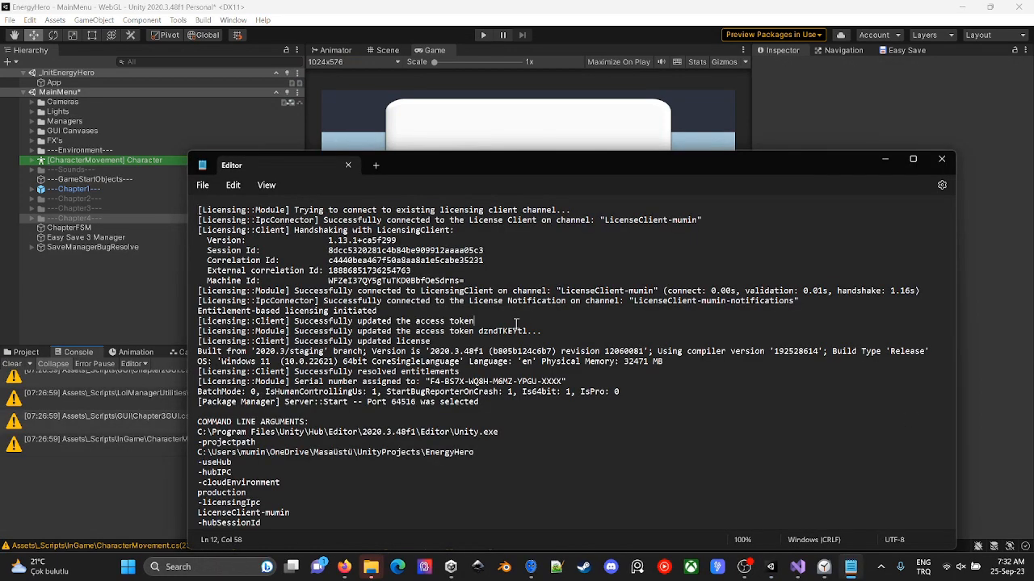
# - Search the Editor log for "build report" and go to the Build Report section with the size breakdown
pyautogui.hotkey('ctrl', 'f')
pyautogui.press('Return')
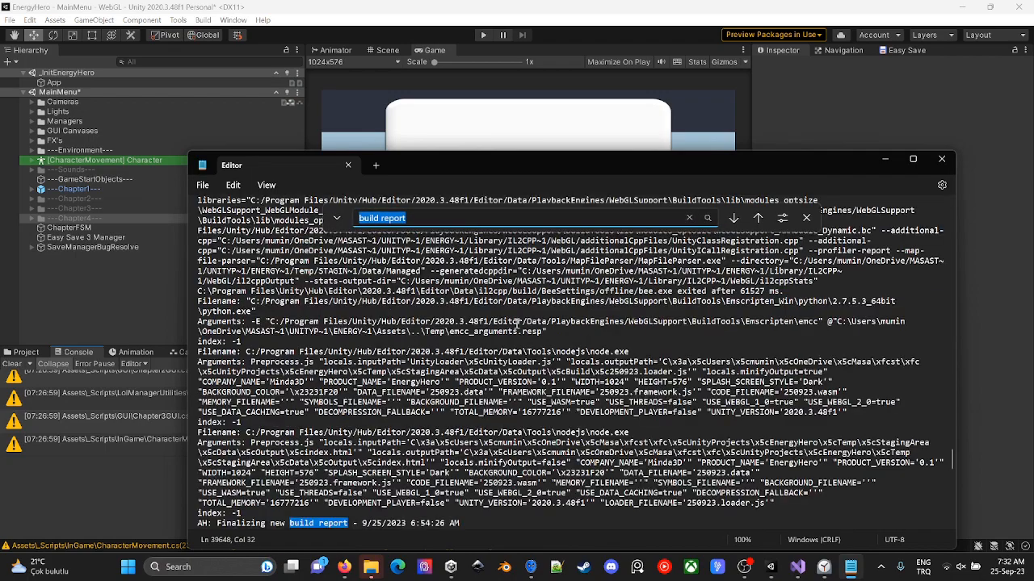
pyautogui.press('Return')
pyautogui.press('Return')
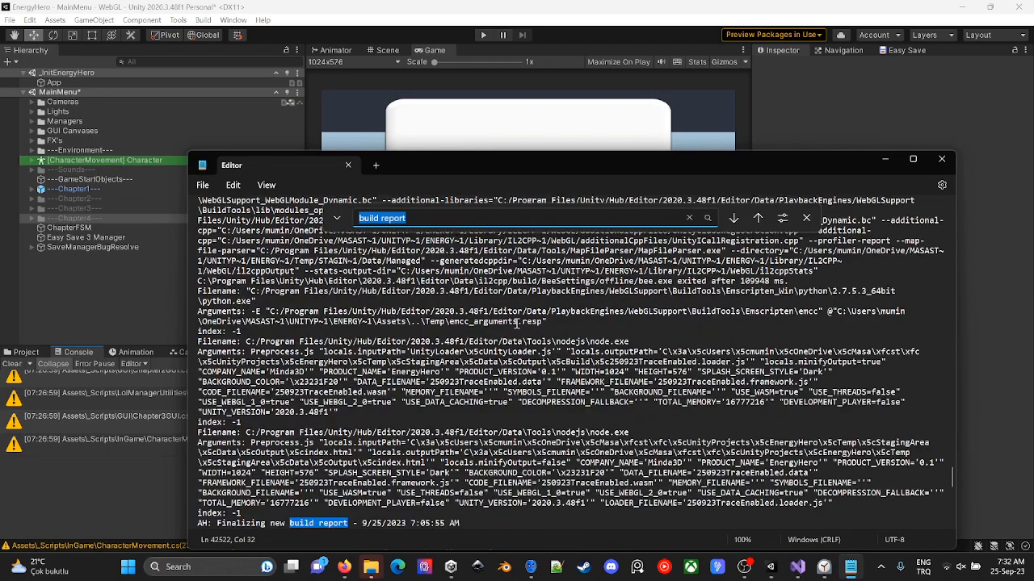
pyautogui.scroll(-5, 517, 324)
pyautogui.press('Return')
pyautogui.press('Escape')
pyautogui.scroll(-5, 614, 396)
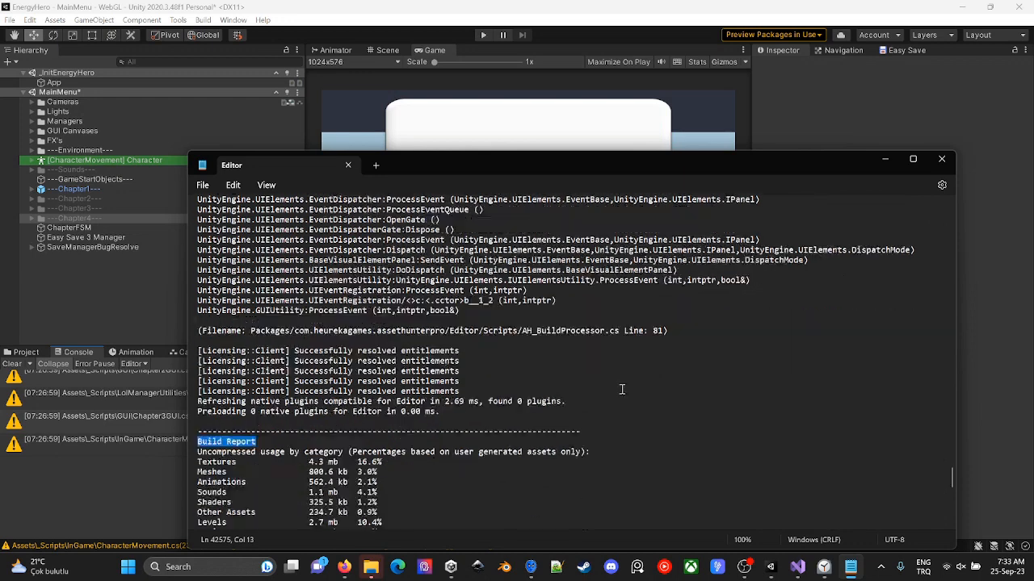
# - Examine the Build Report's sizes by category, the total user assets and the list of largest used assets
pyautogui.click(491, 396)
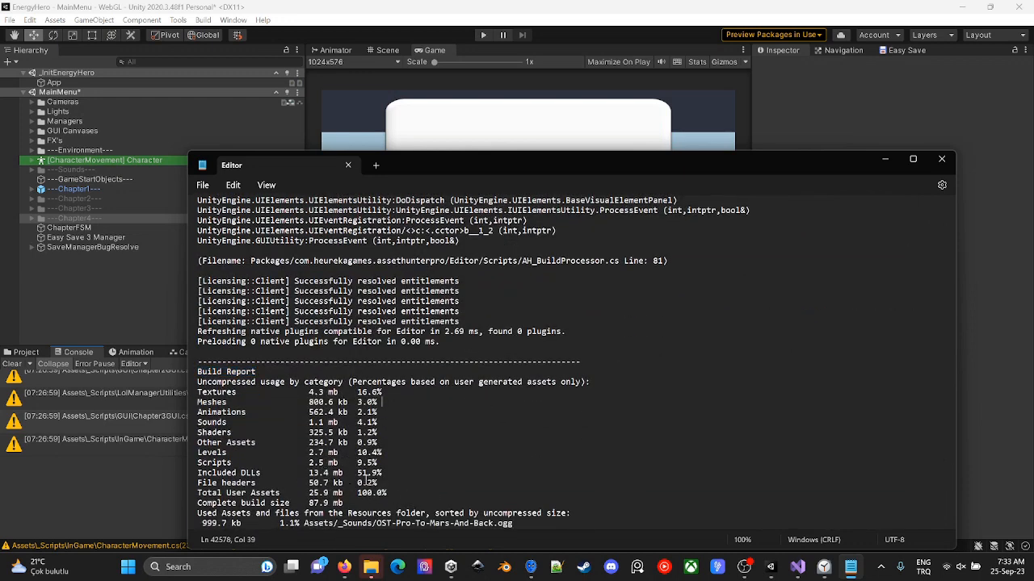
pyautogui.moveTo(305, 495); pyautogui.dragTo(319, 494)
pyautogui.scroll(-2, 323, 495)
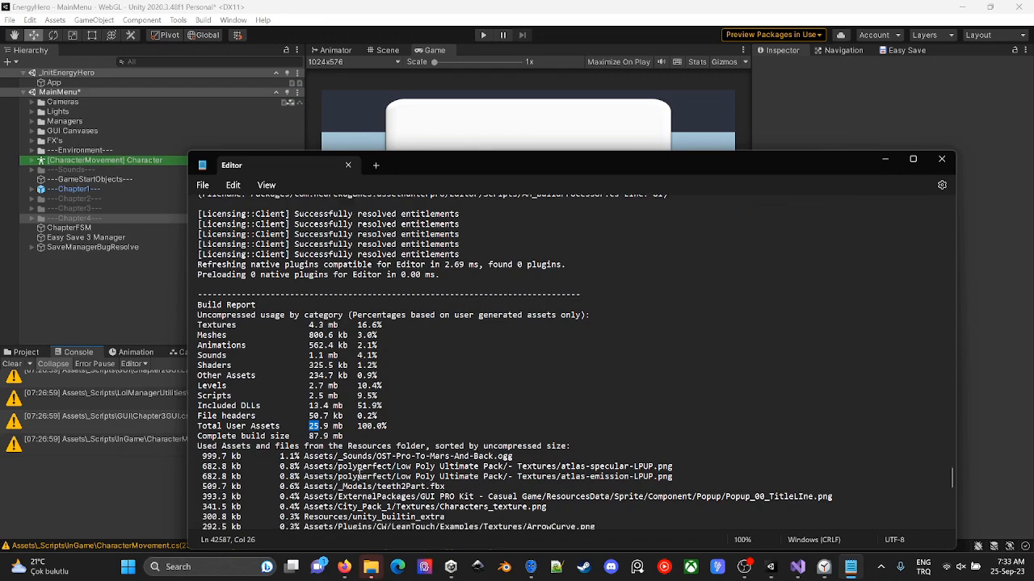
pyautogui.scroll(-4, 442, 502)
pyautogui.click(537, 339)
pyautogui.scroll(2, 589, 364)
pyautogui.tripleClick(205, 372)
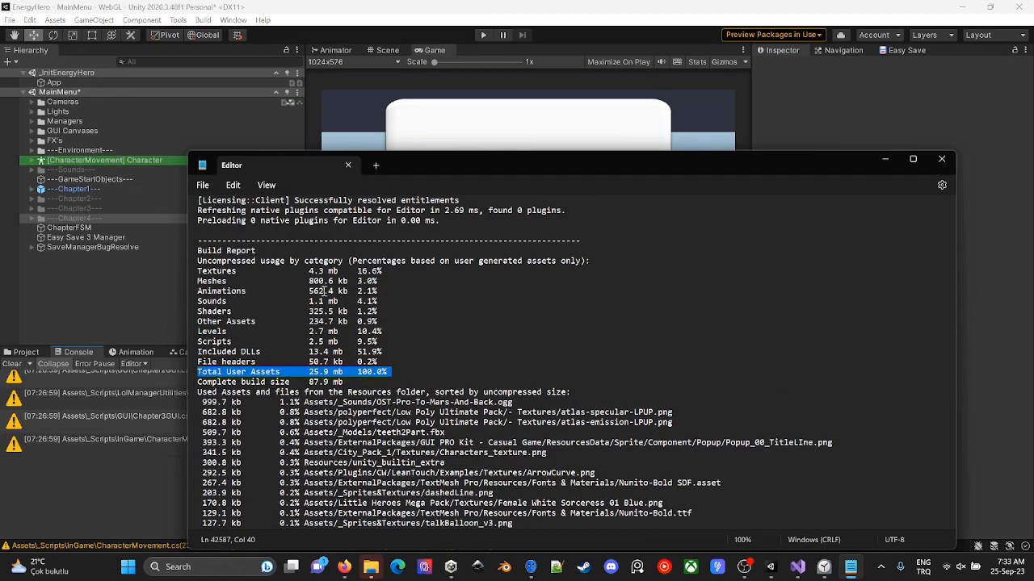
pyautogui.doubleClick(333, 341)
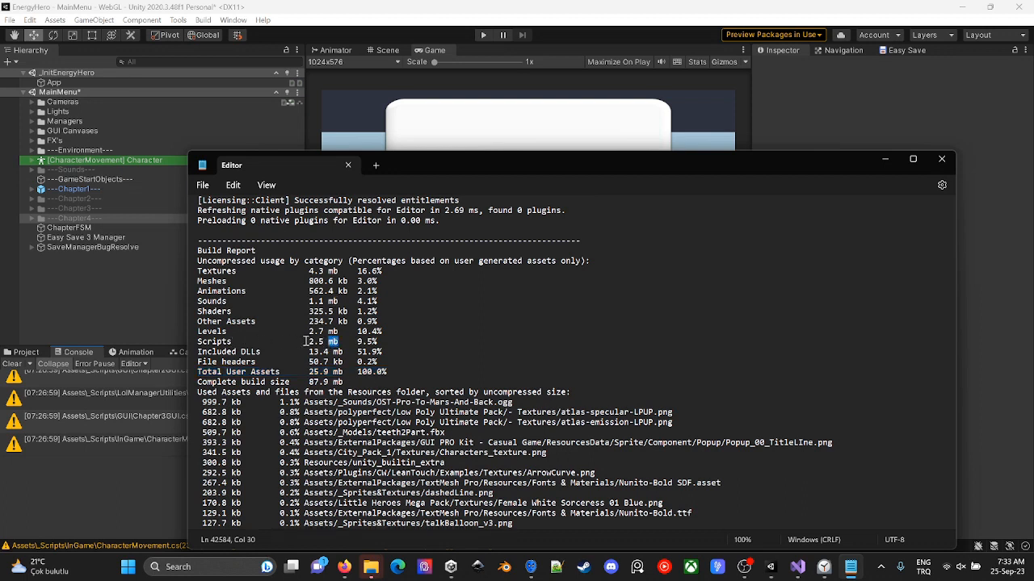
# - Review the size figures and used-assets list in this Build Report, and continue to the log's next Build Report
pyautogui.moveTo(307, 342); pyautogui.dragTo(337, 373)
pyautogui.click(420, 302)
pyautogui.scroll(-10, 420, 302)
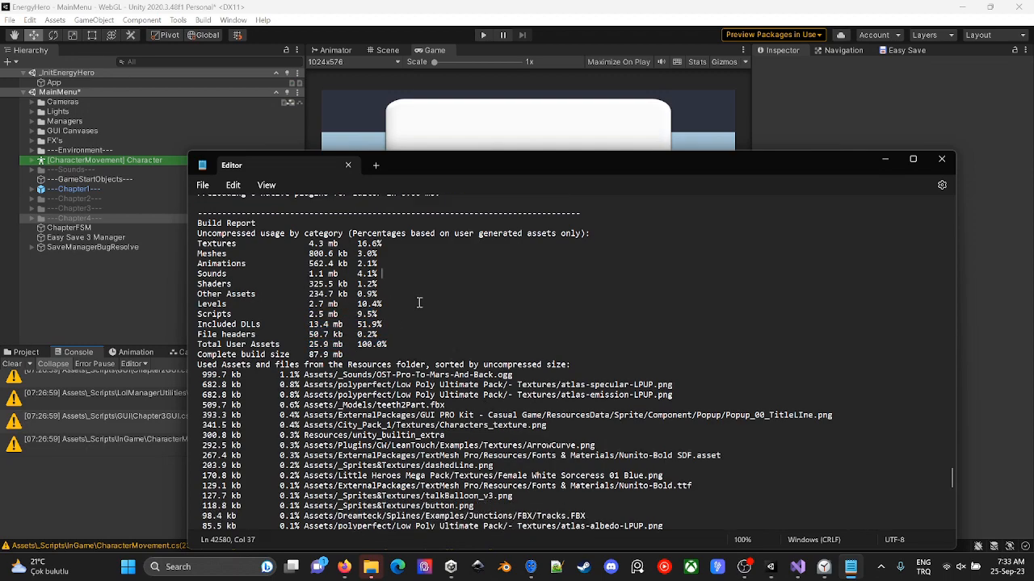
pyautogui.scroll(10, 419, 302)
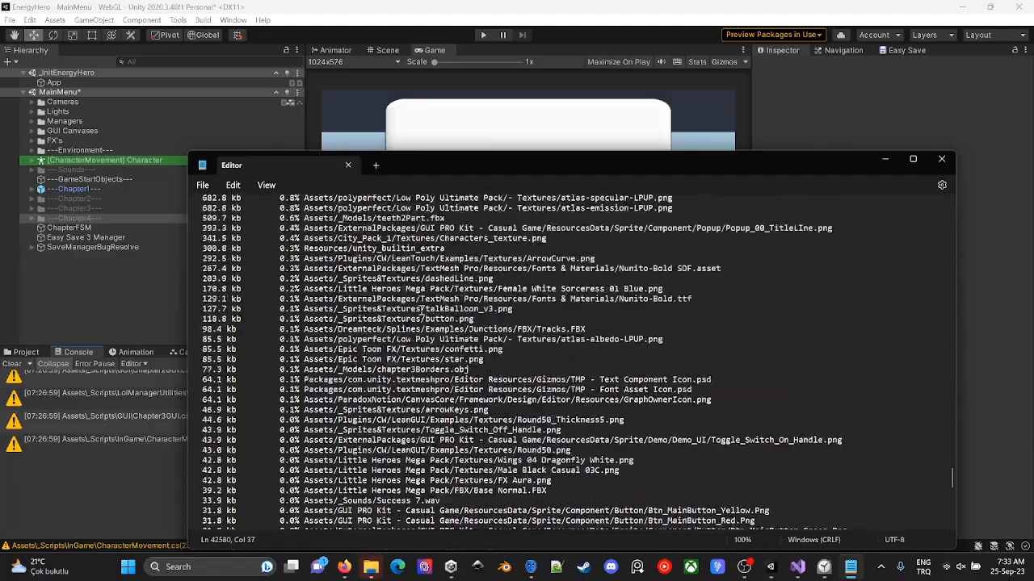
pyautogui.scroll(-20, 420, 308)
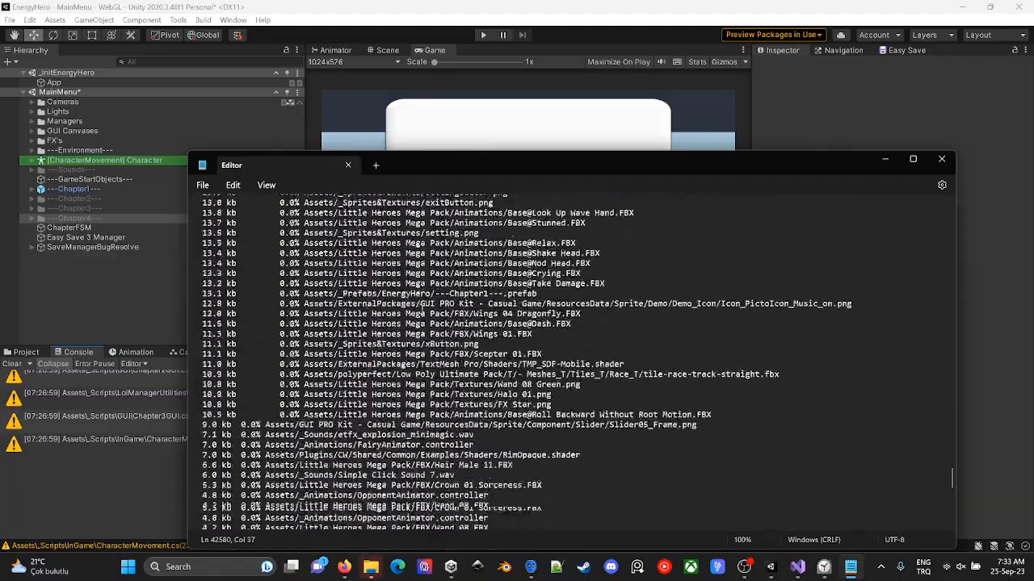
pyautogui.scroll(-20, 419, 312)
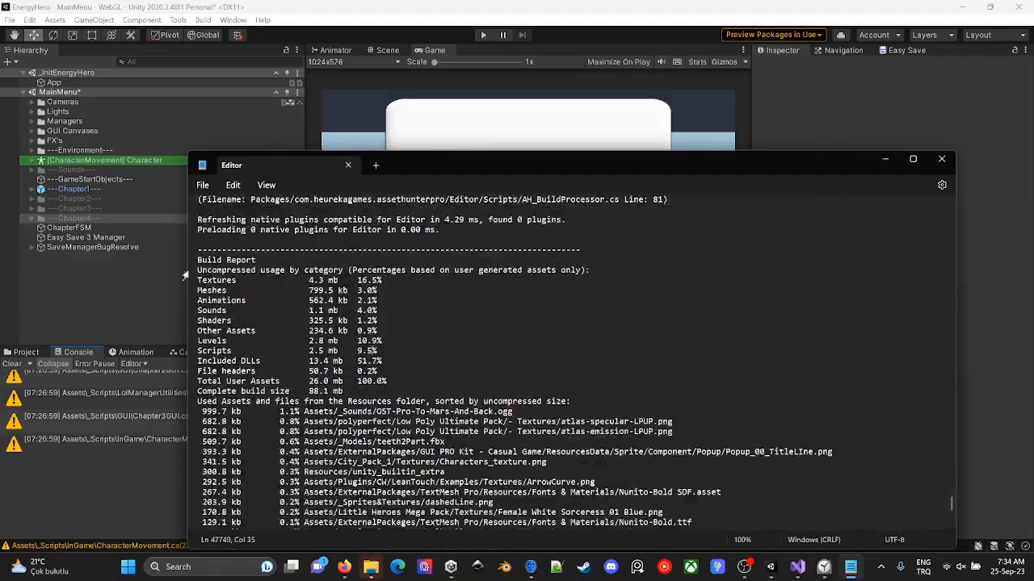
# - Examine the next Build Report's category sizes, total user assets and largest used assets, and close the Editor log
pyautogui.click(428, 382)
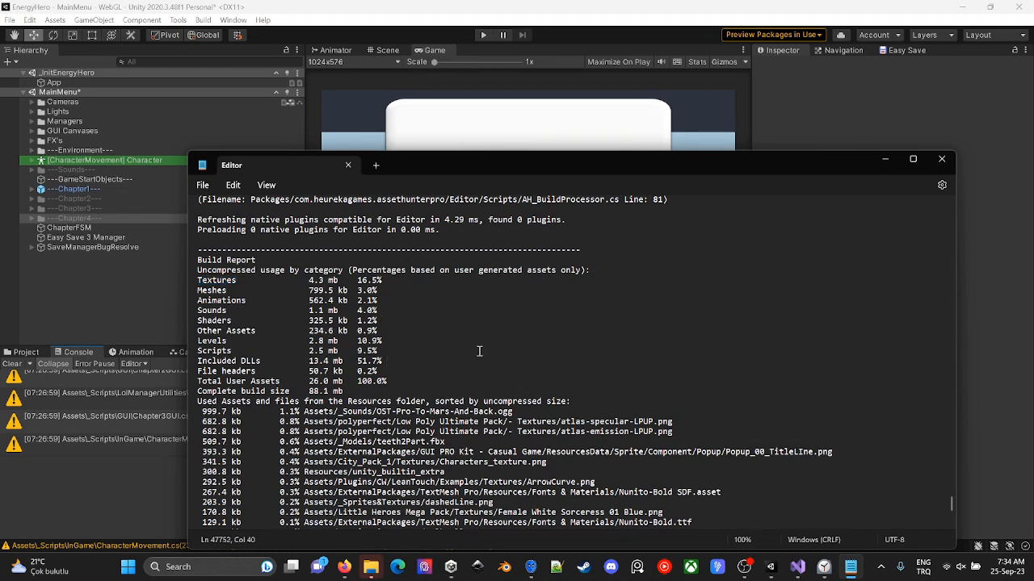
pyautogui.scroll(-1, 478, 352)
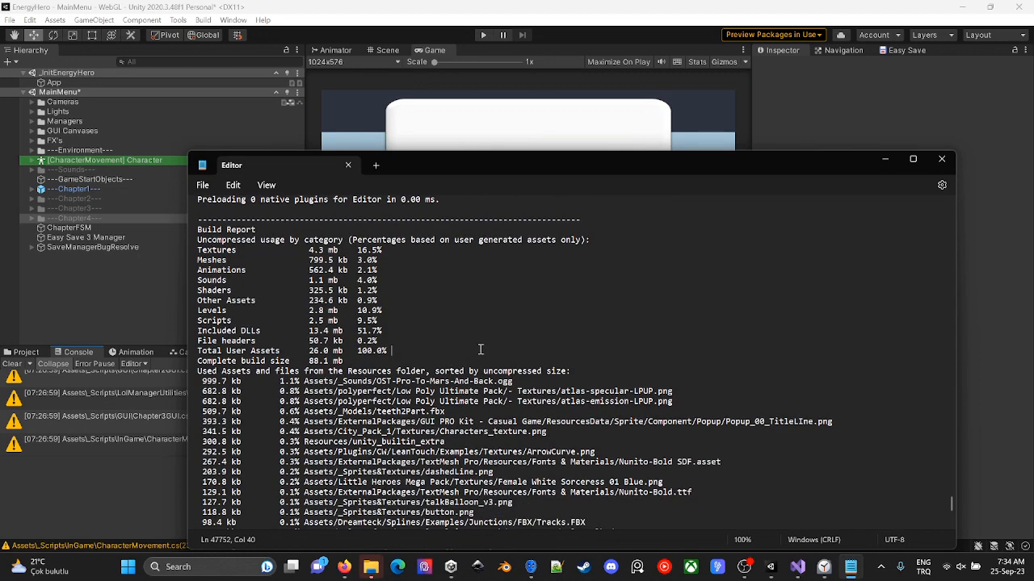
pyautogui.scroll(-2, 481, 335)
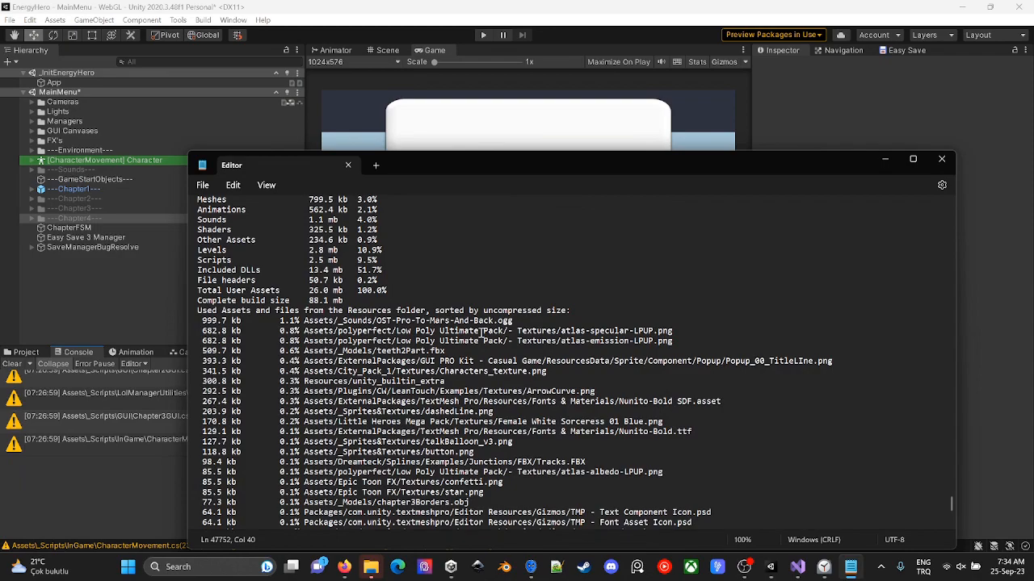
pyautogui.scroll(-10, 482, 332)
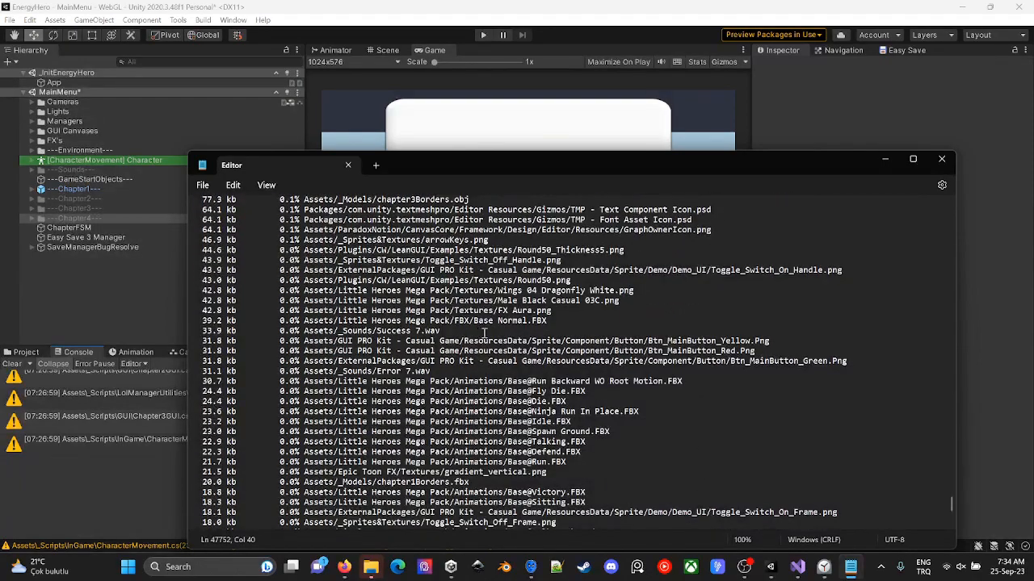
pyautogui.click(942, 159)
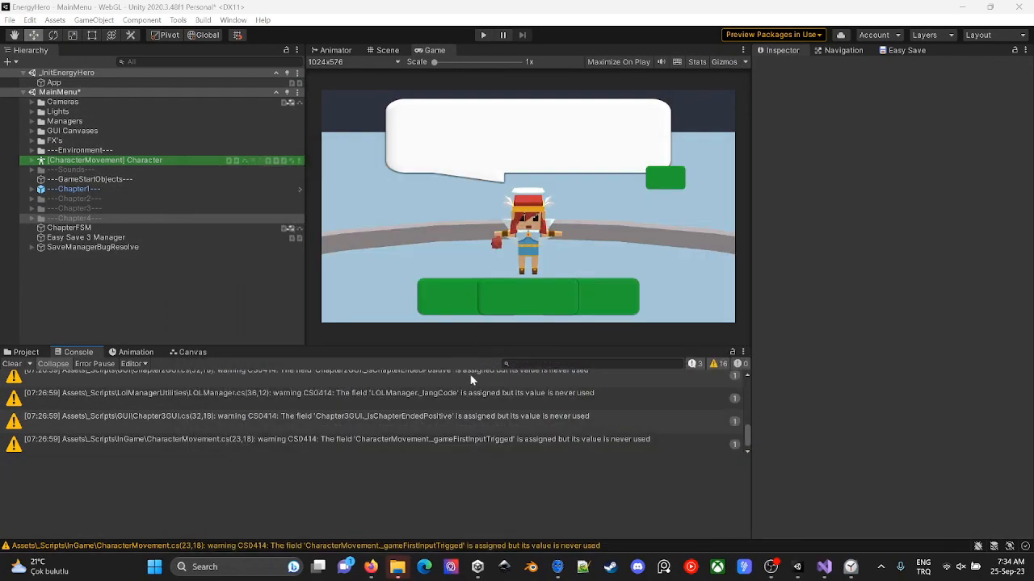
# - Save the MainMenu scene from the Hierarchy and close the Unity editor
pyautogui.scroll(10, 719, 422)
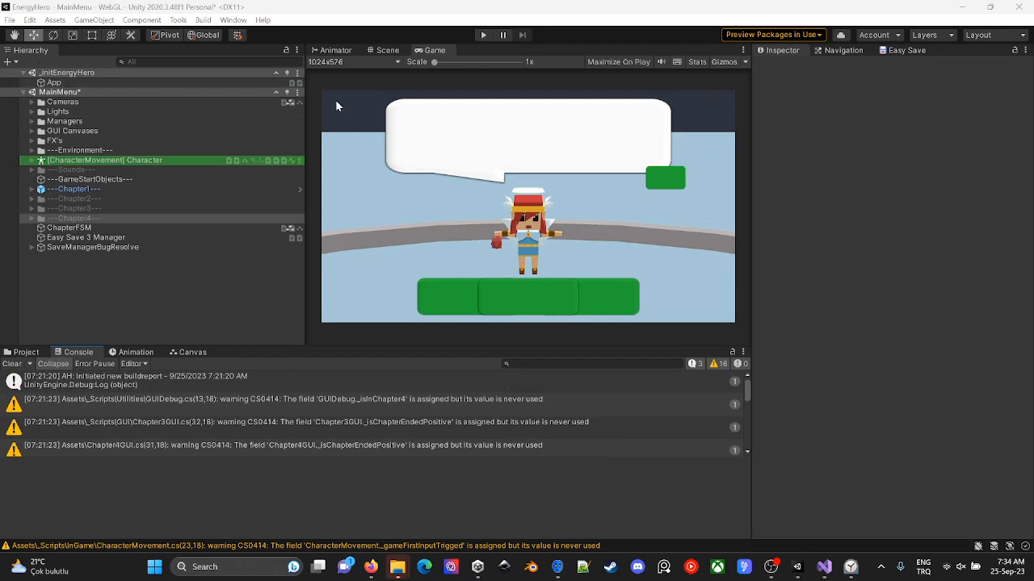
pyautogui.click(297, 92)
pyautogui.click(349, 125)
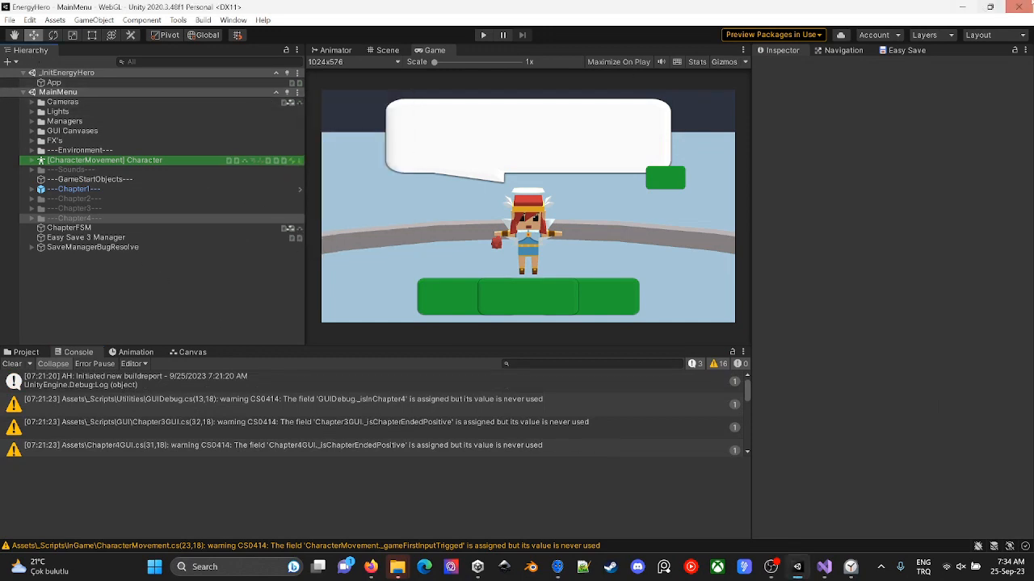
pyautogui.click(1019, 6)
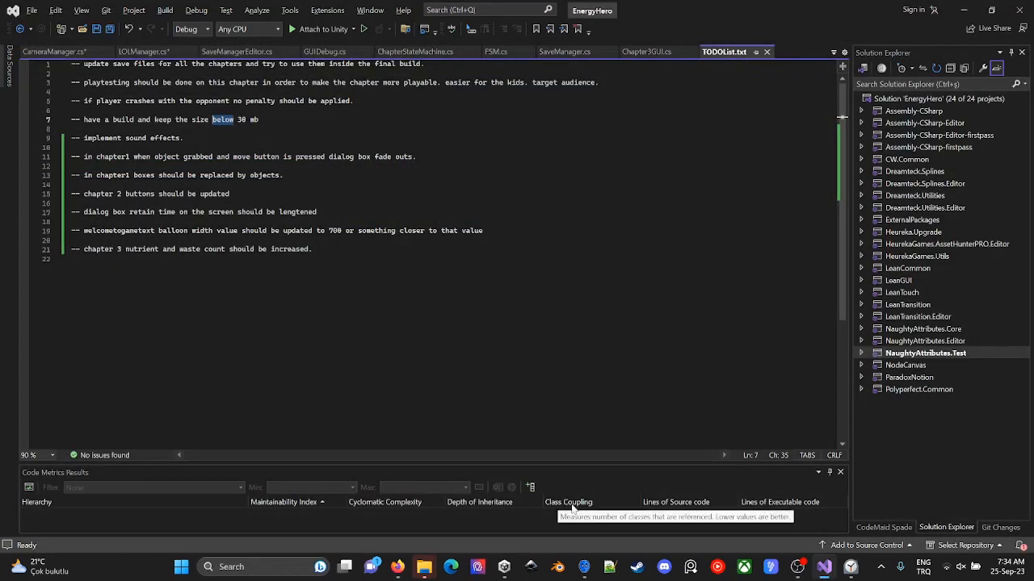
pyautogui.moveTo(798, 567)
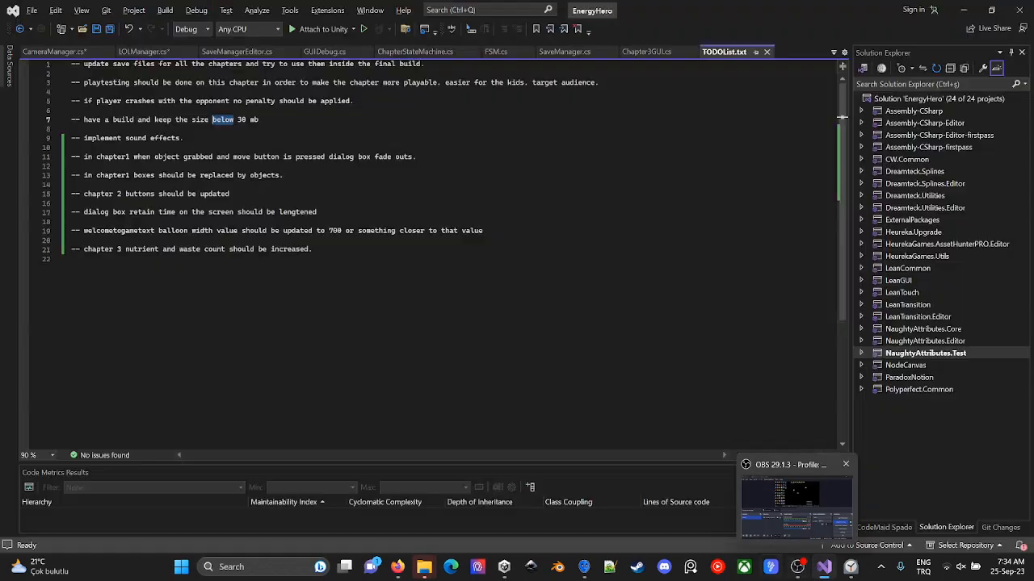